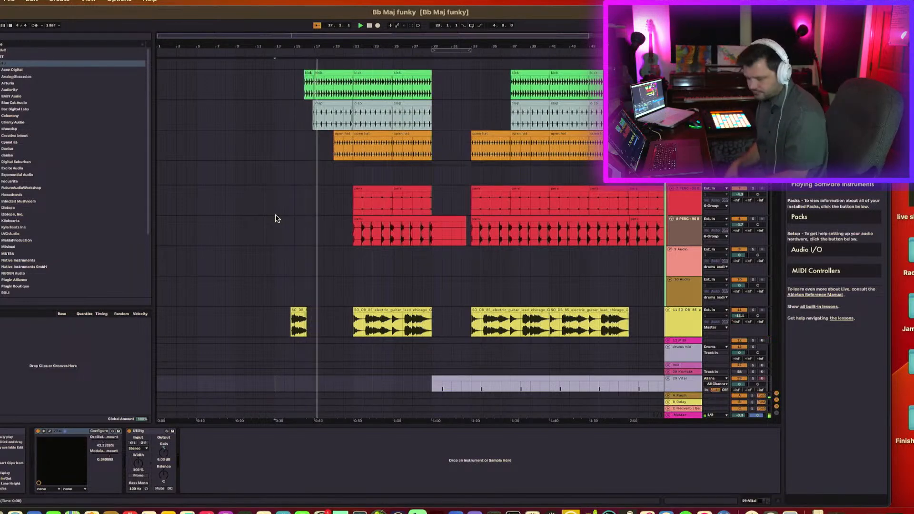
Consolidate the clap pieces between bars 17 and 21 into a single four-bar clip
left_click(349, 105)
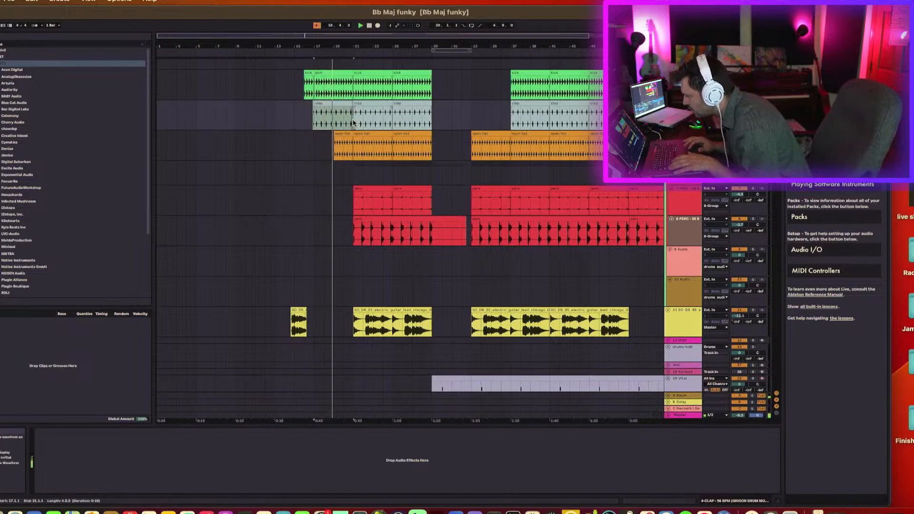
left_click_drag(354, 46, 355, 71)
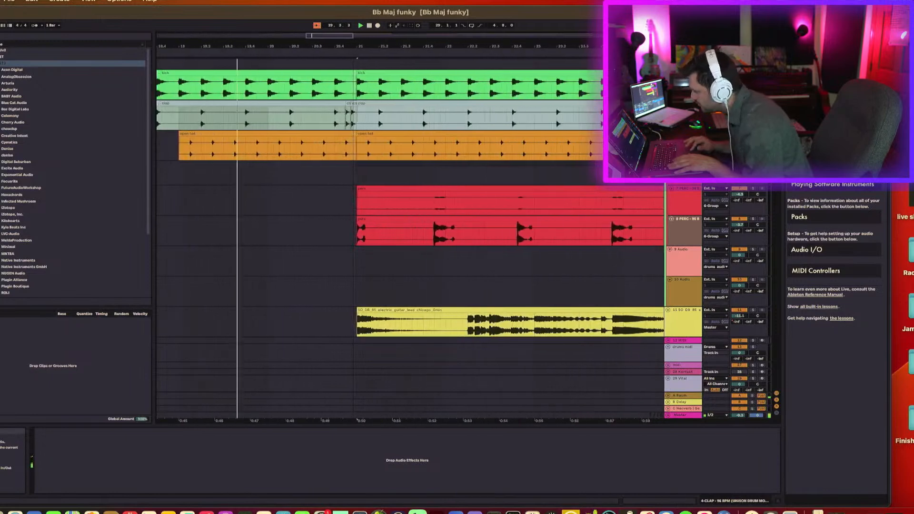
key("super+j")
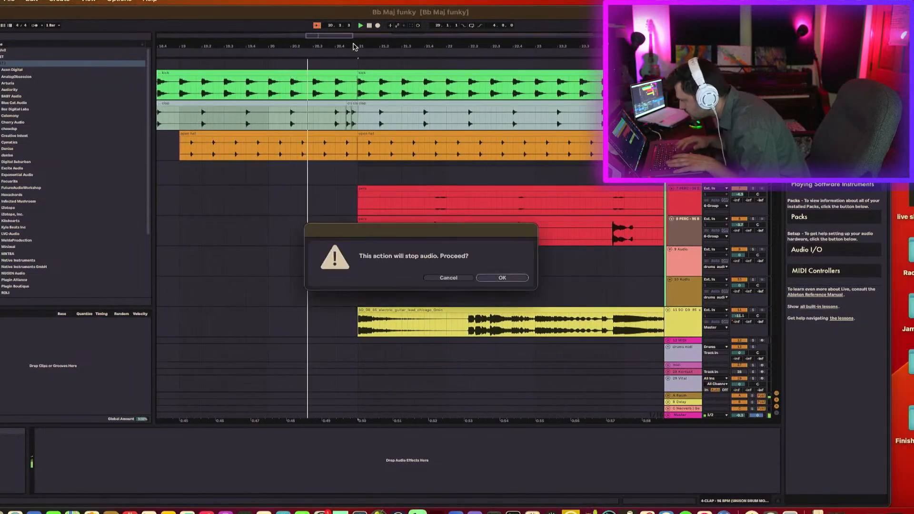
left_click(501, 278)
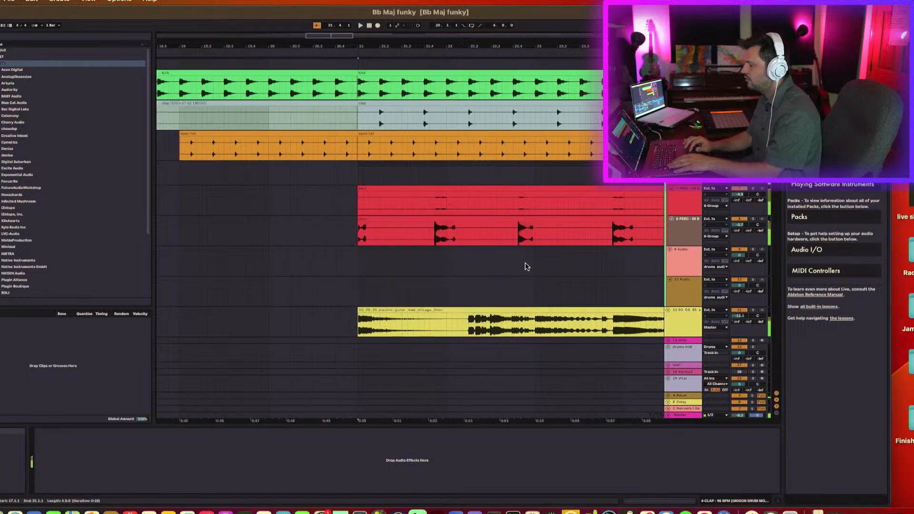
Duplicate the consolidated clap clip twice, replacing the clap clips from bar 21 to bar 29
left_click_drag(326, 45, 326, 18)
key("super+d")
key("super+d")
scroll(318, 105, "right", 8)
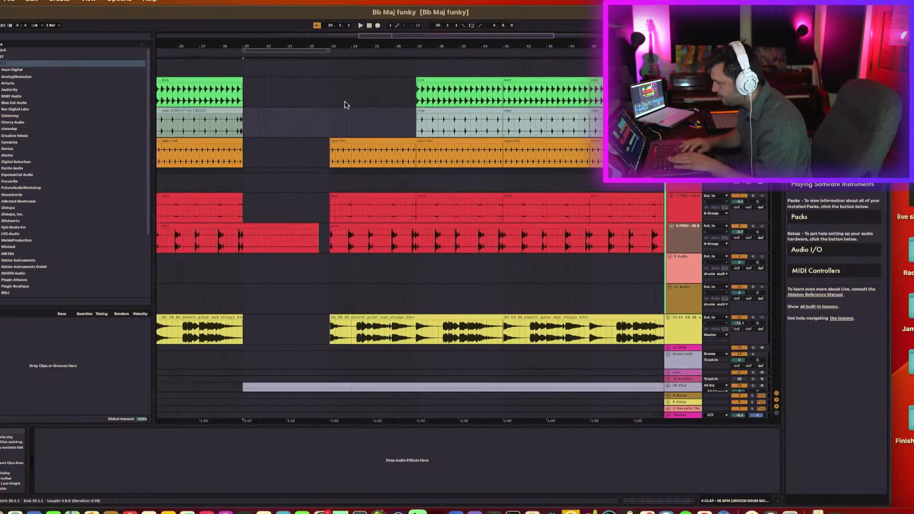
Replace the second section's clap clips with copies of the consolidated four-bar clap, filling bars 37 to 53
left_click(446, 109)
key("super+d")
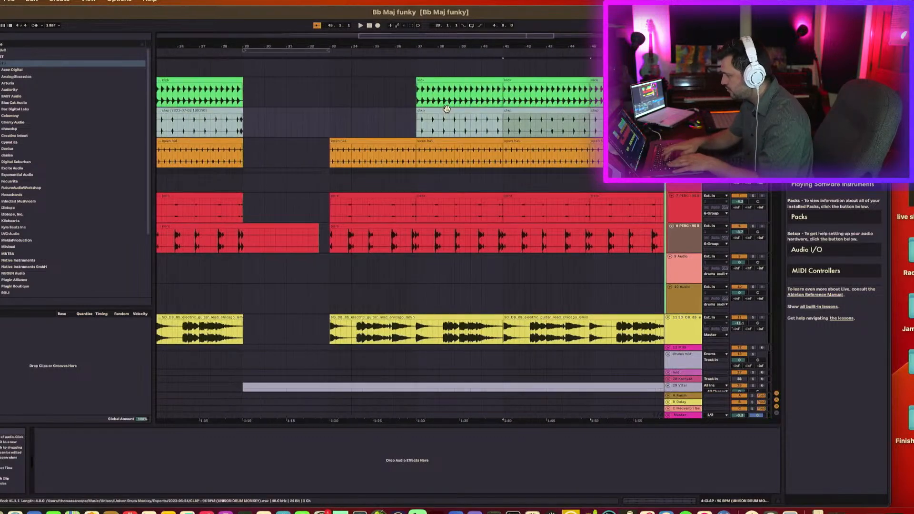
left_click(446, 109)
key("super+v")
key("super+d")
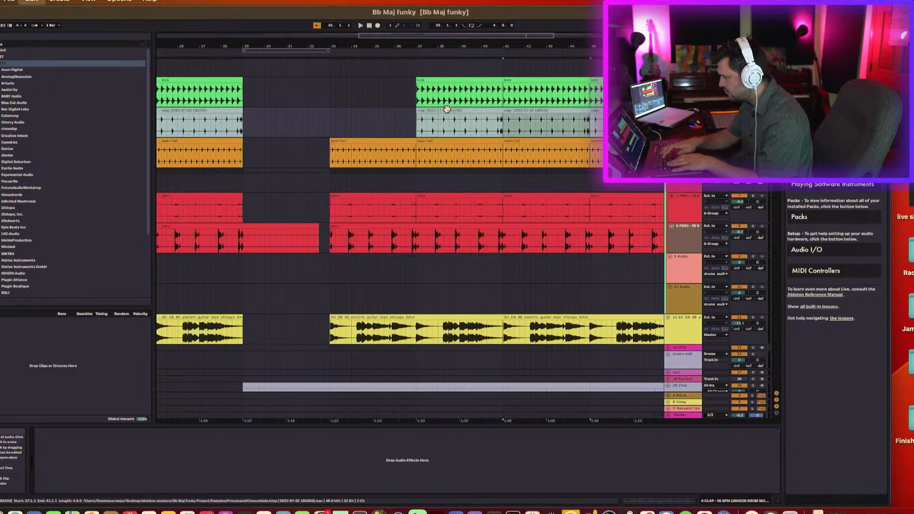
key("super+d")
key("super+d")
scroll(446, 111, "right", 1)
scroll(447, 112, "right", 1)
left_click_drag(427, 43, 461, 49)
scroll(373, 201, "down", 2)
scroll(373, 202, "down", 3)
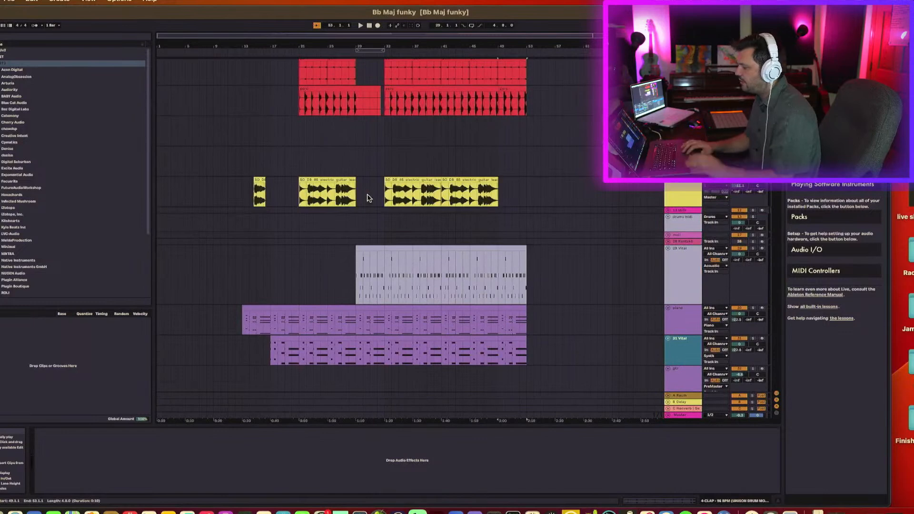
Play the arrangement from bar 21 and listen to how the lilac Vital part sits with the other tracks
left_click(300, 216)
key("space")
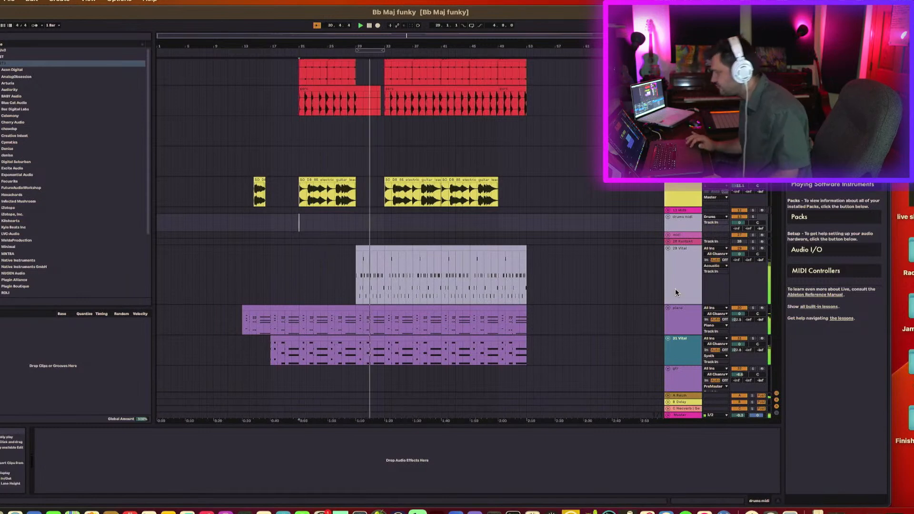
left_click(691, 294)
scroll(428, 347, "down", 1)
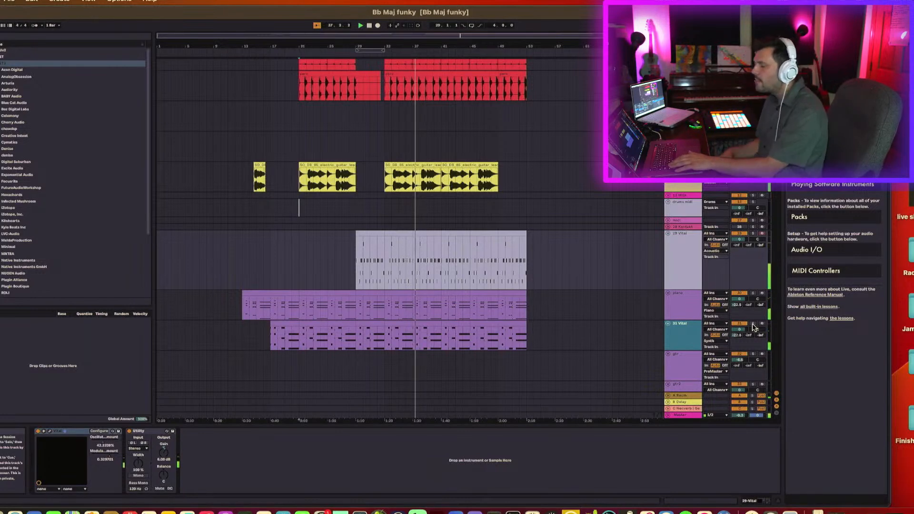
scroll(414, 238, "up", 4)
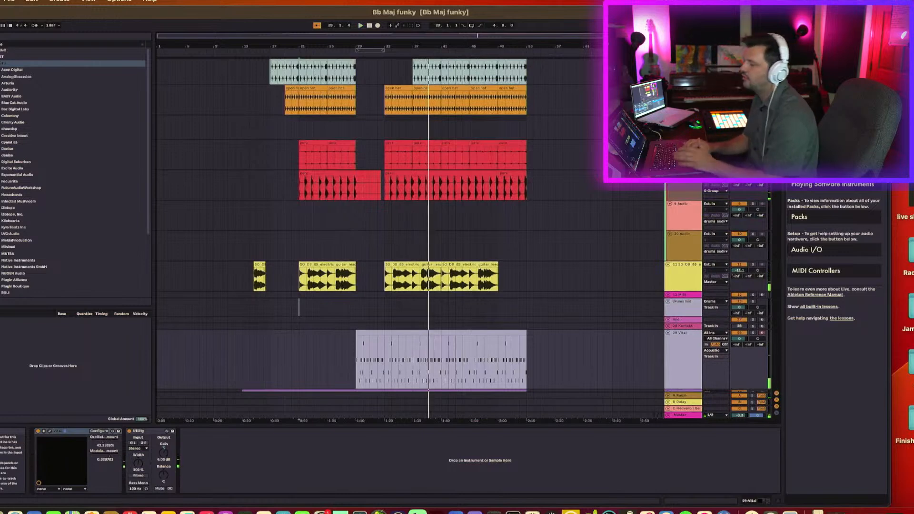
scroll(567, 172, "up", 1)
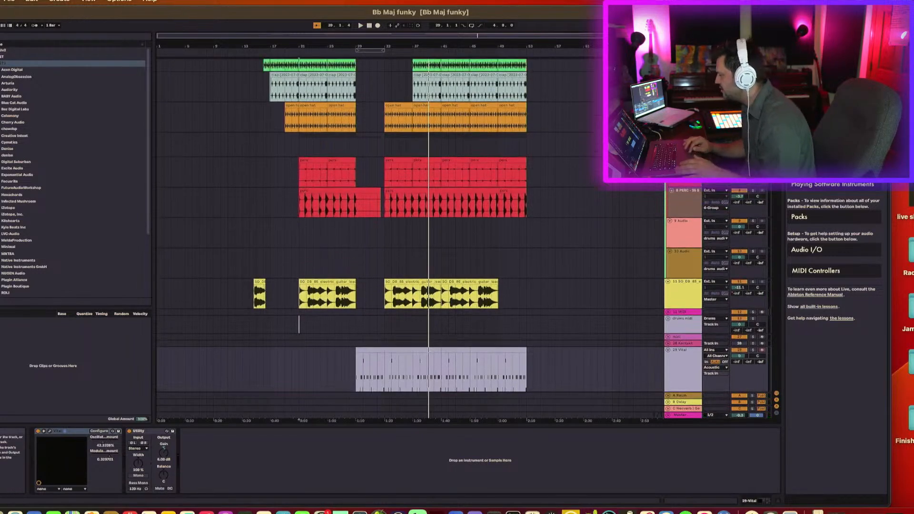
Audition the 7-PERC track from bar 21, comparing its sound with the effects rack bypassed and enabled
left_click(300, 175)
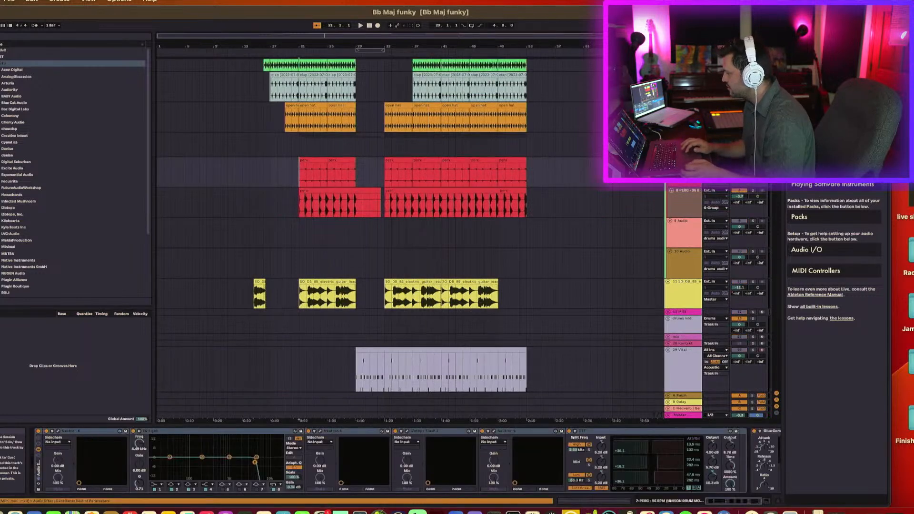
key("space")
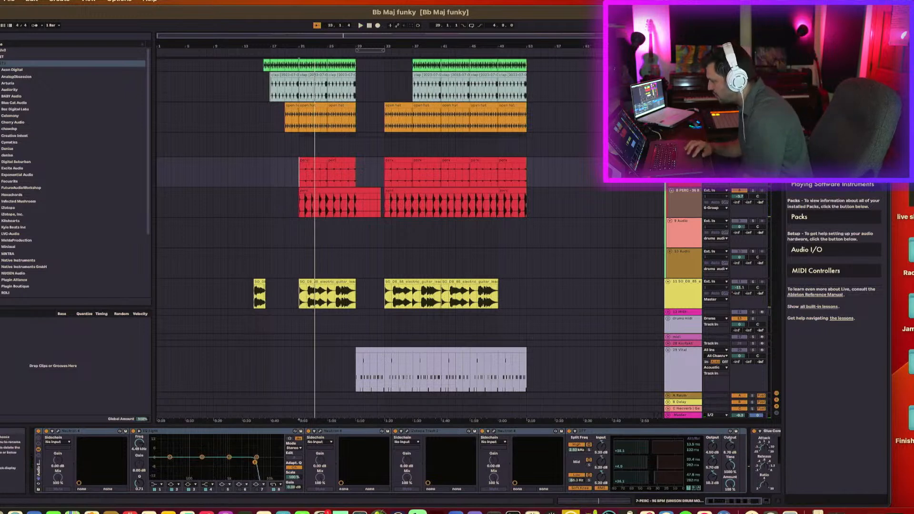
left_click(38, 432)
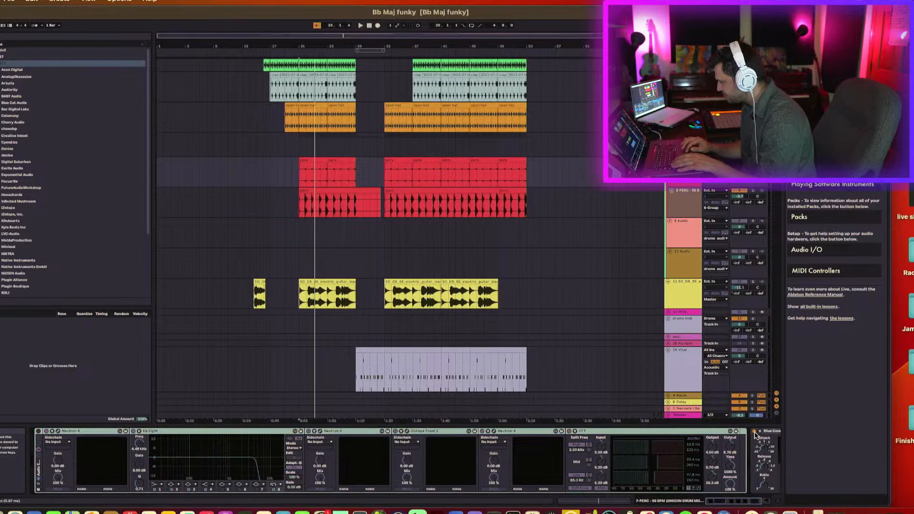
key("space")
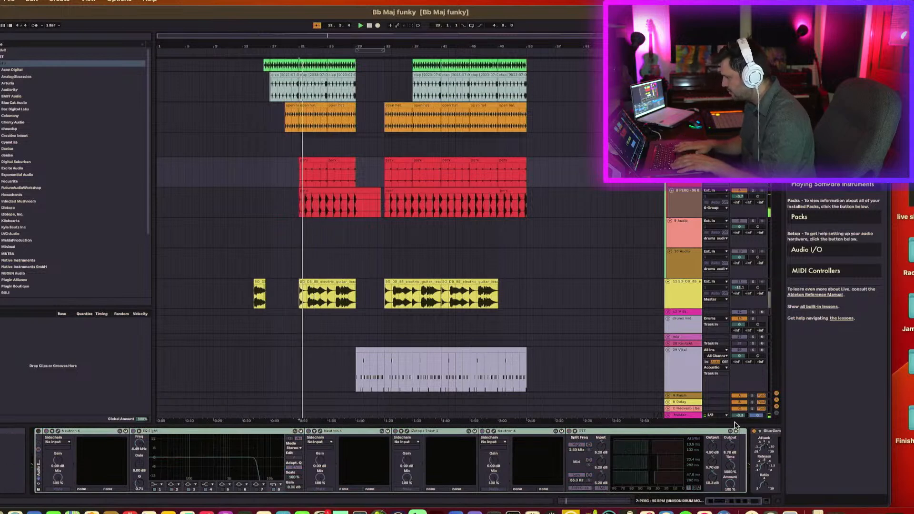
key("super+z")
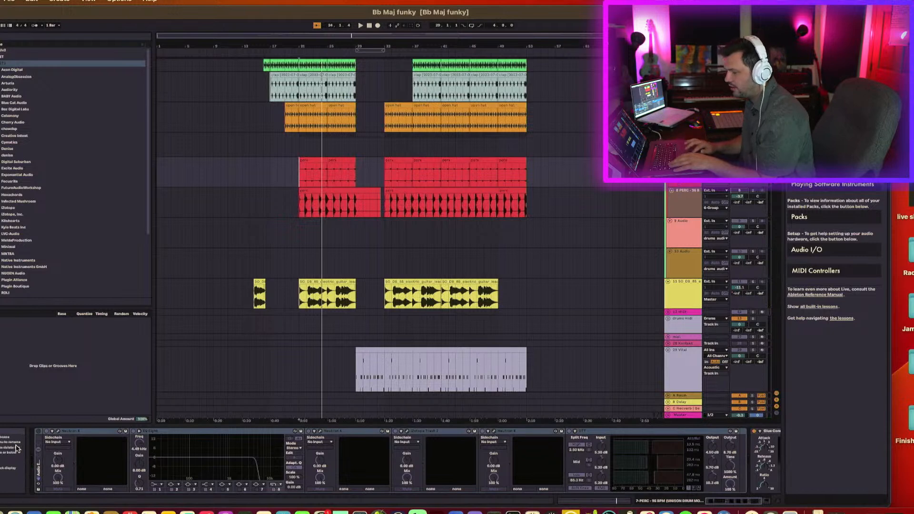
left_click(39, 431)
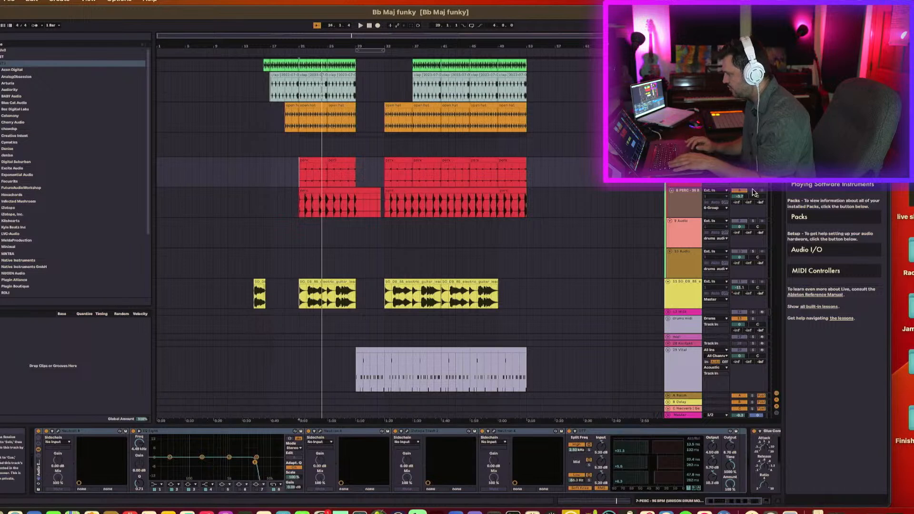
Listen to the 8-PERC track on its own and together with the rest of the mix
left_click(683, 208)
key("space")
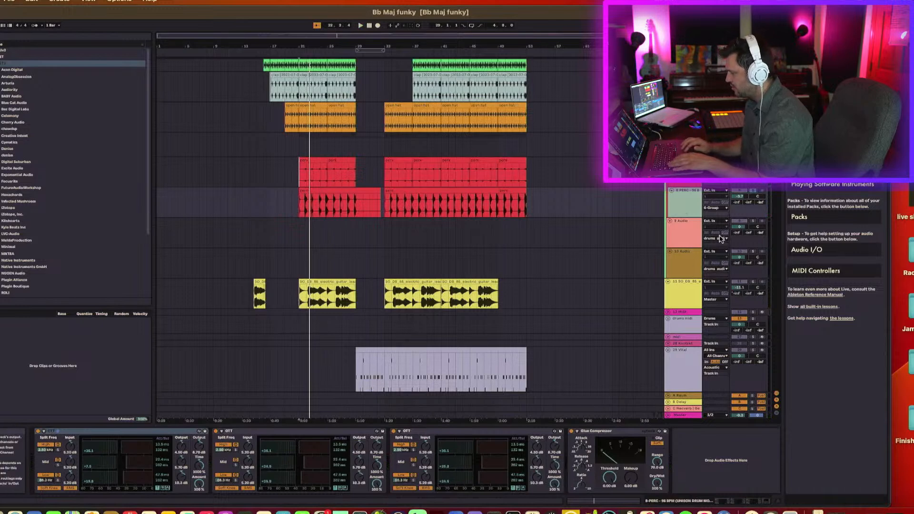
key("space")
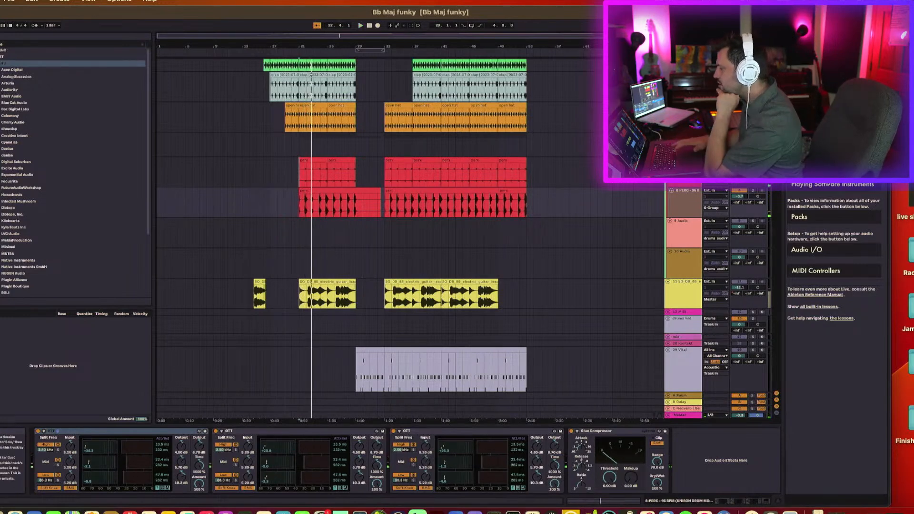
scroll(409, 228, "up", 3)
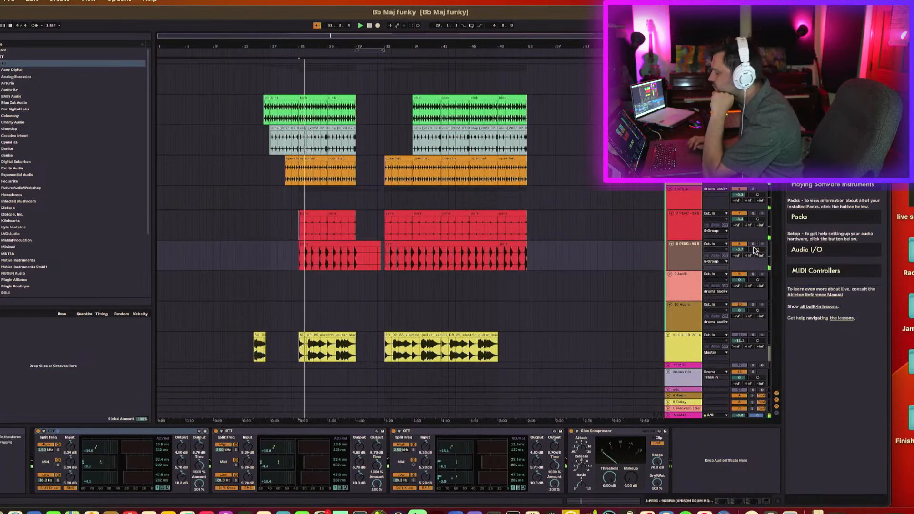
scroll(752, 320, "down", 2)
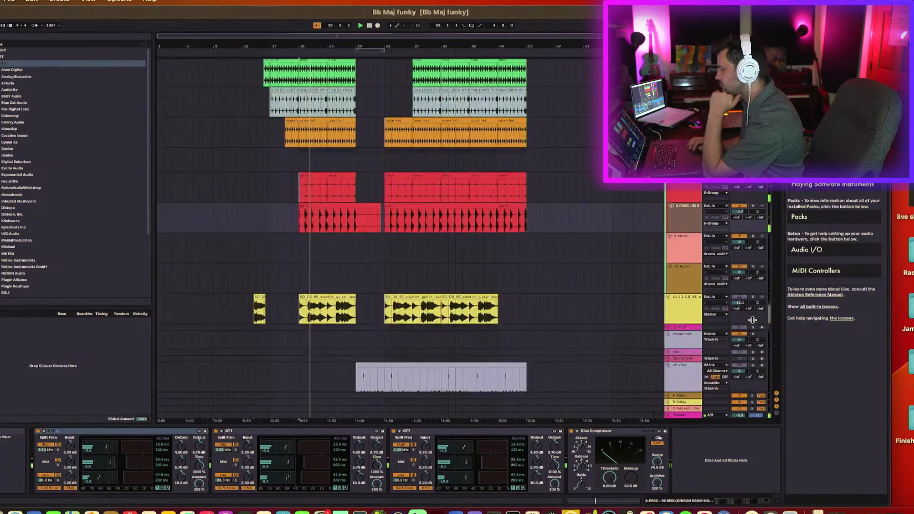
scroll(753, 269, "up", 2)
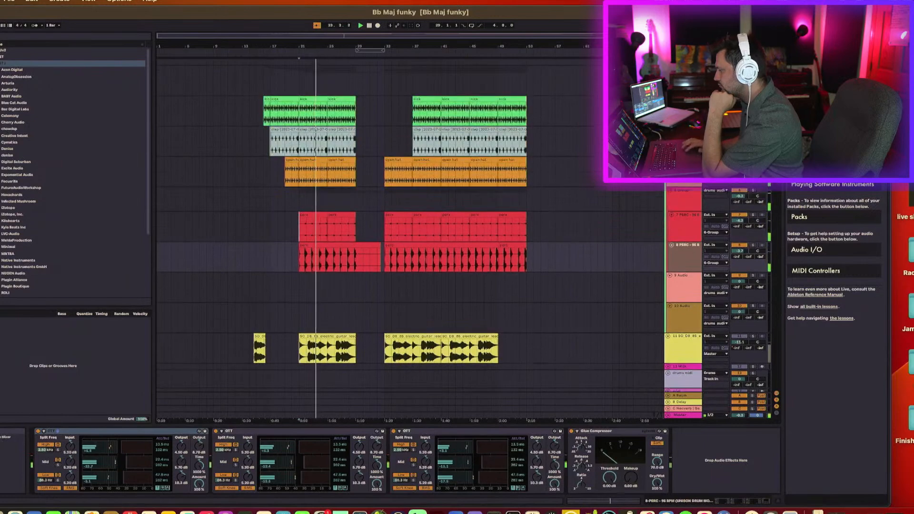
Review the Vital part from bar 29 and the return of the electric guitar at bar 33 during playback
scroll(700, 299, "down", 8)
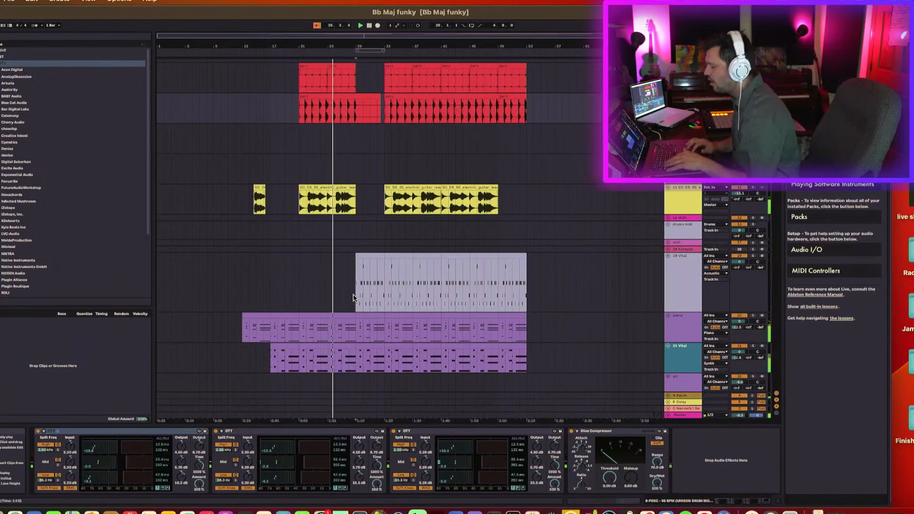
left_click(359, 279)
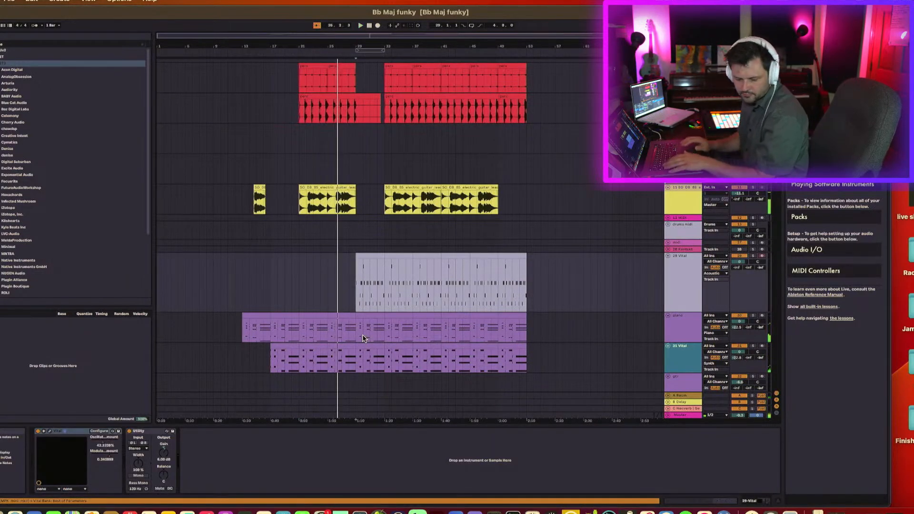
scroll(375, 295, "down", 3)
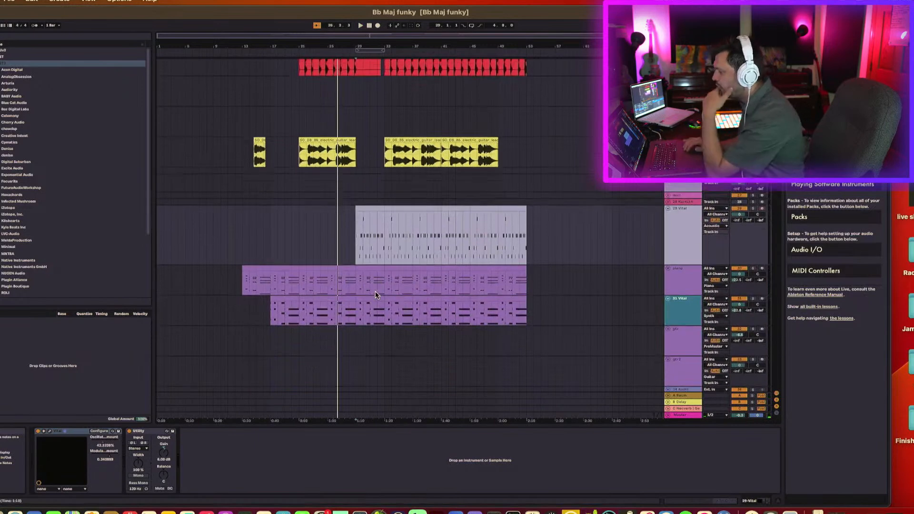
left_click(377, 231)
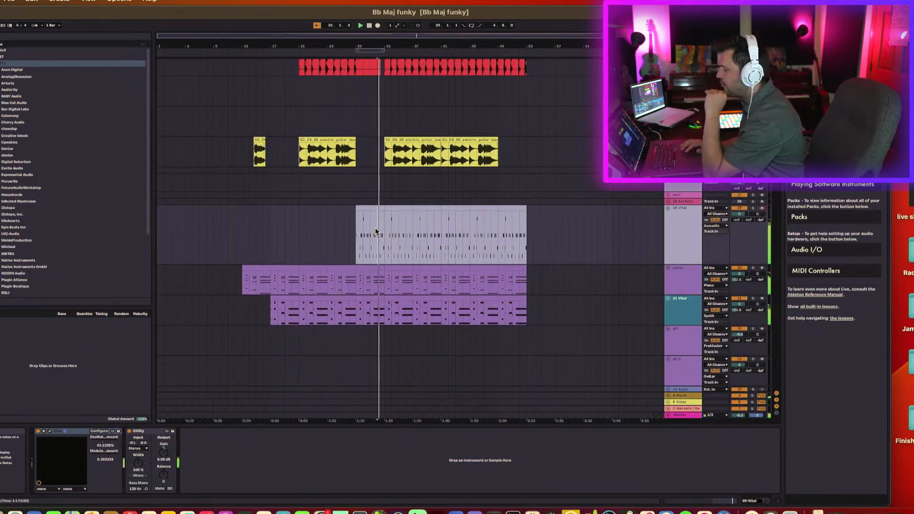
left_click(387, 162)
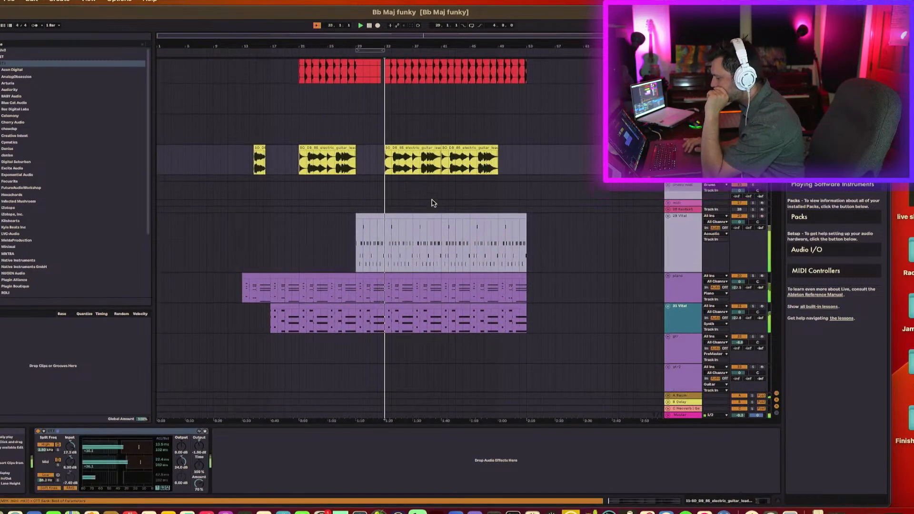
scroll(432, 204, "up", 3)
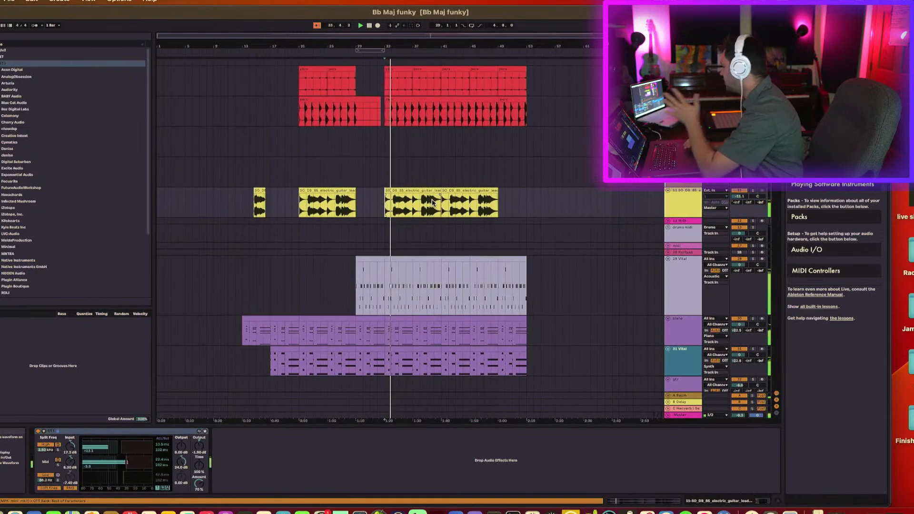
scroll(384, 182, "up", 8)
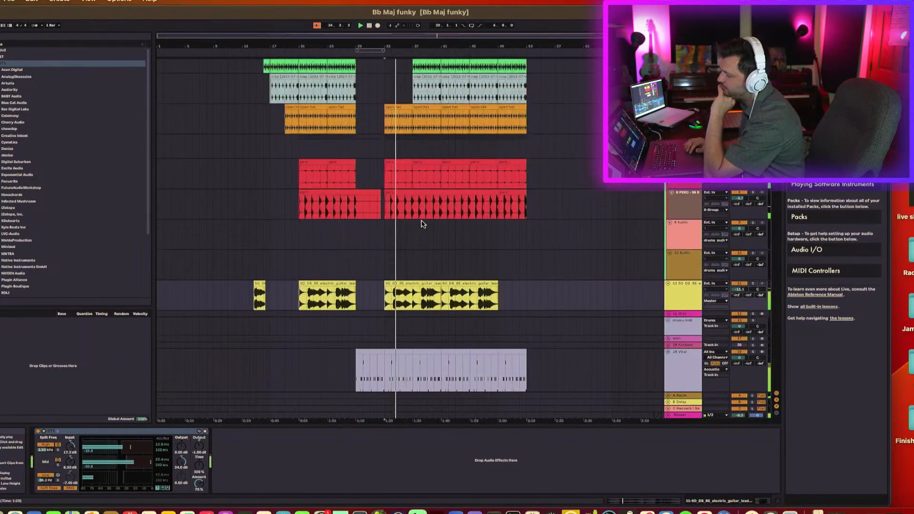
Examine the clap clip at bar 37 and the electric guitar clips from bar 33 while listening to the second section
left_click(423, 125)
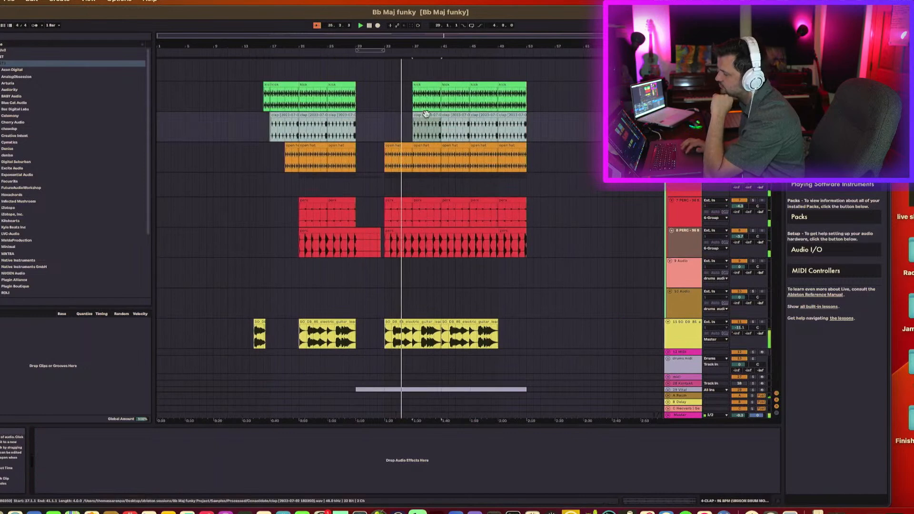
scroll(536, 286, "down", 2)
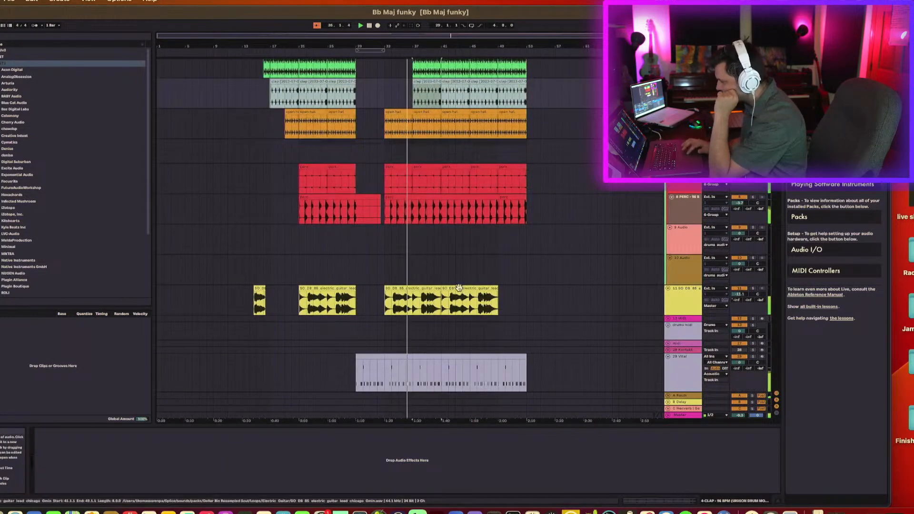
left_click(465, 288)
left_click(418, 288)
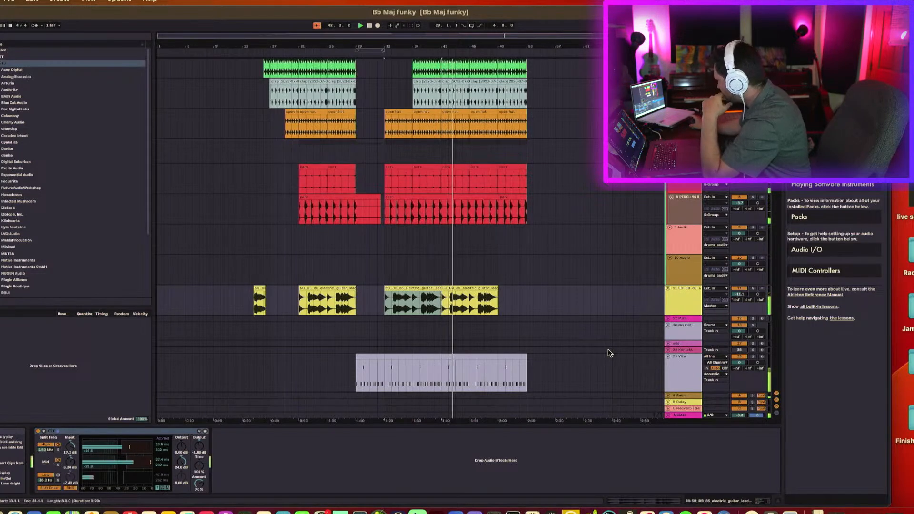
scroll(588, 314, "down", 4)
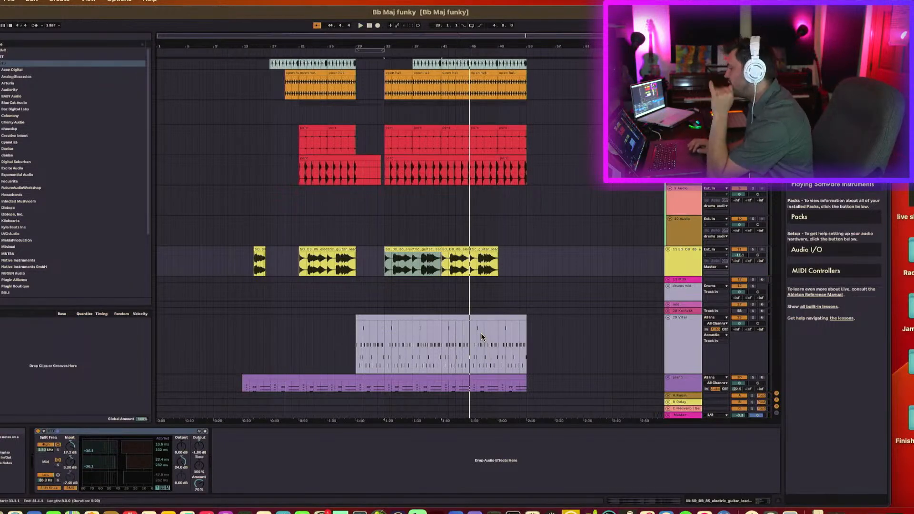
scroll(476, 257, "up", 5)
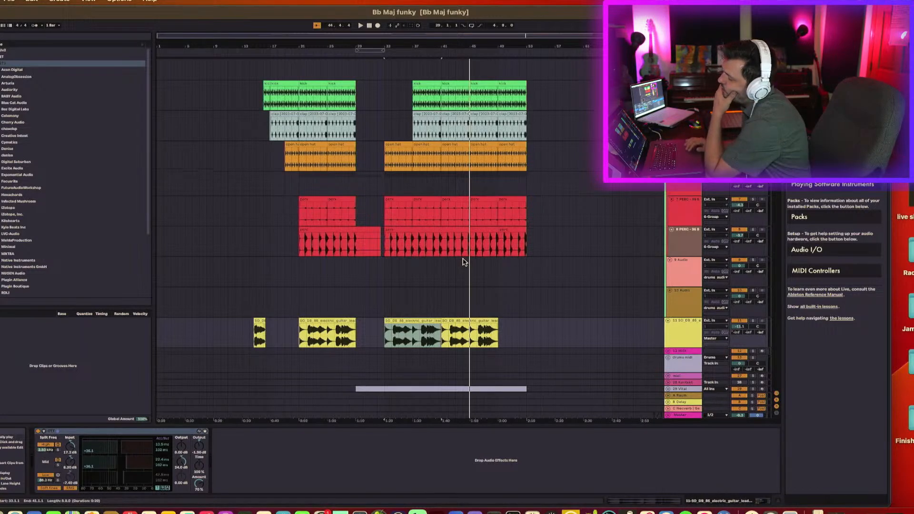
Look over the arrangement from the drums to the piano and Vital layers, and play the 7-PERC part from bar 21
scroll(464, 261, "down", 8)
scroll(464, 261, "up", 5)
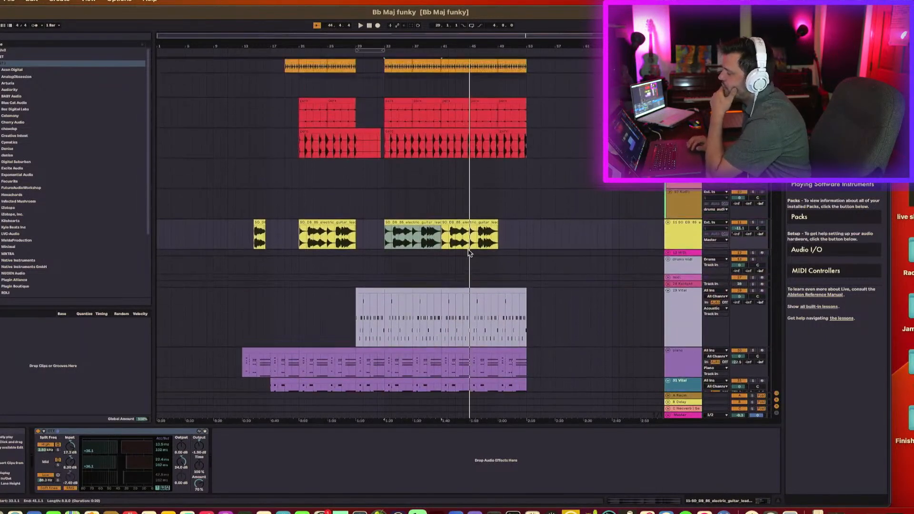
scroll(519, 267, "down", 4)
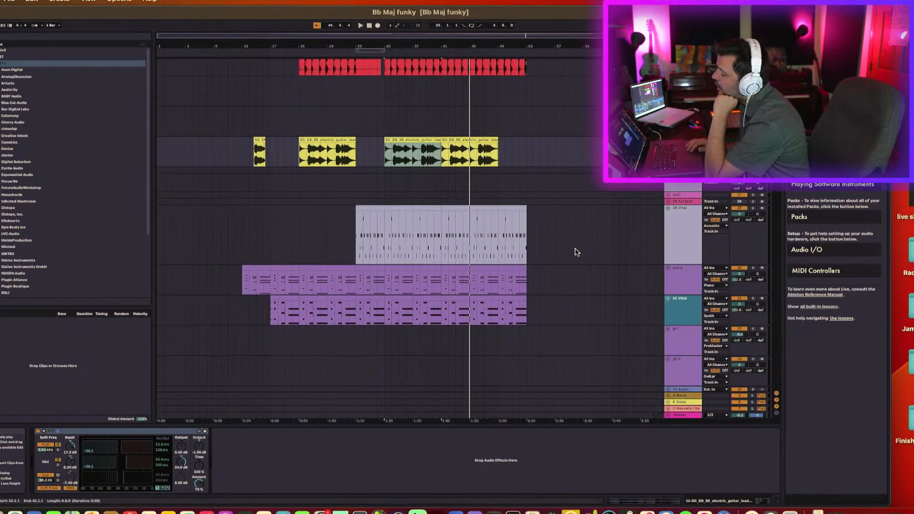
scroll(577, 252, "up", 7)
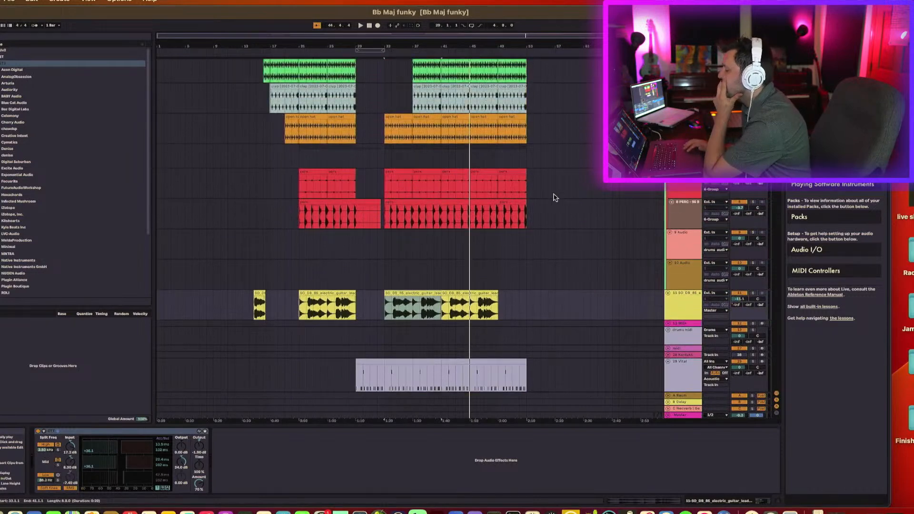
left_click(684, 152)
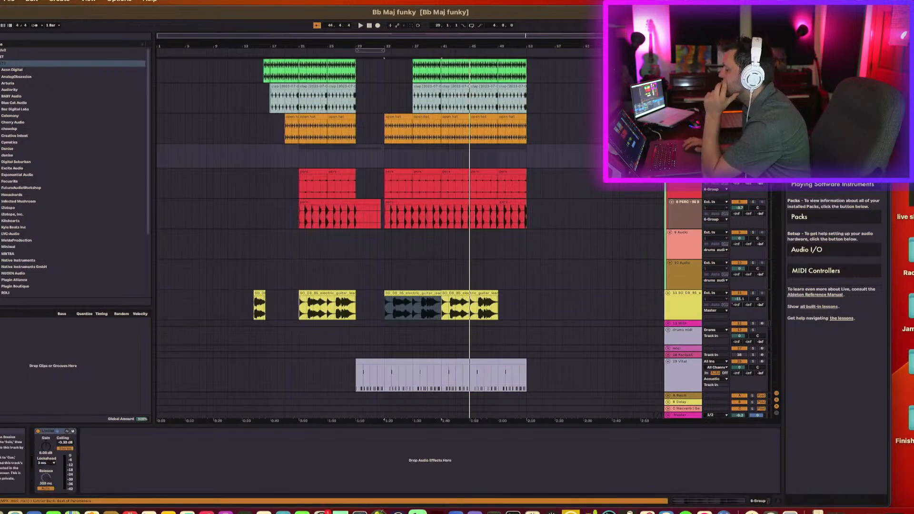
left_click(301, 193)
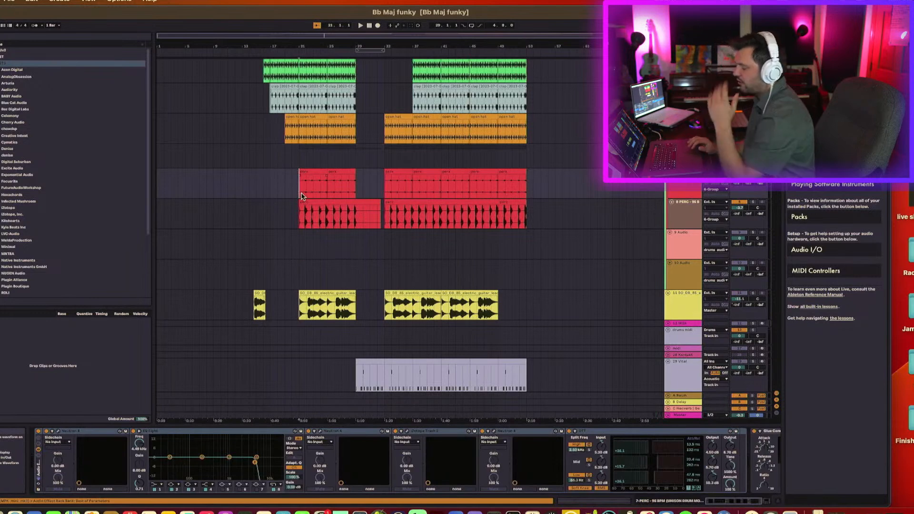
key("space")
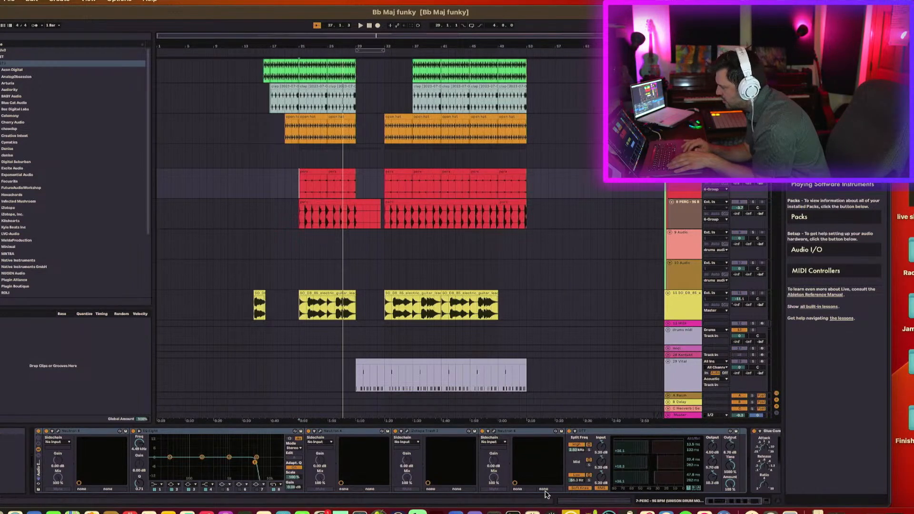
Bypass the EQ Eight, Neutron 4, Trash 2 and OTT devices in the 7-PERC effects rack and play the track
key("Delete")
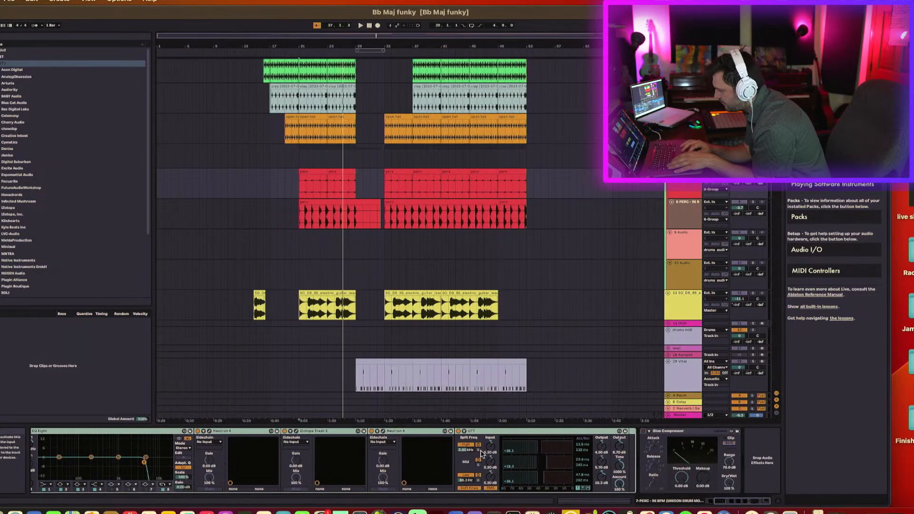
key("super+z")
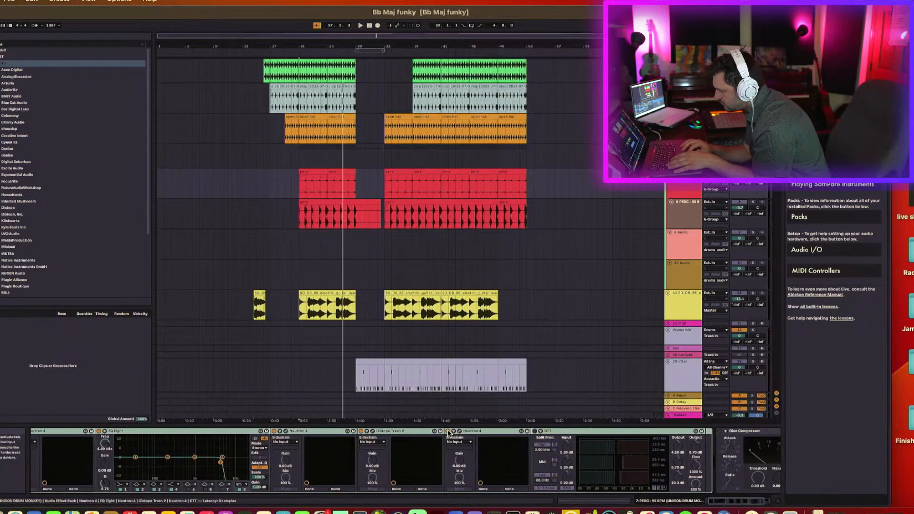
left_click(362, 431)
scroll(360, 432, "left", 2)
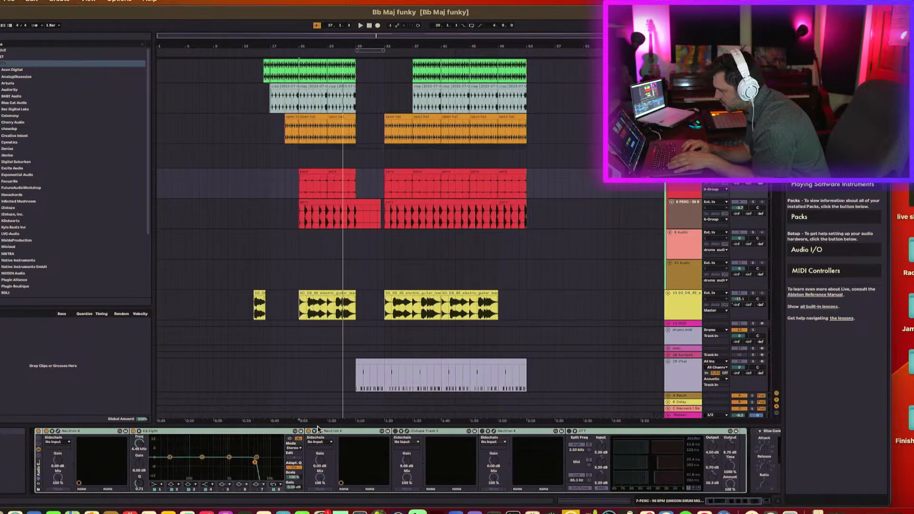
left_click(134, 432)
key("space")
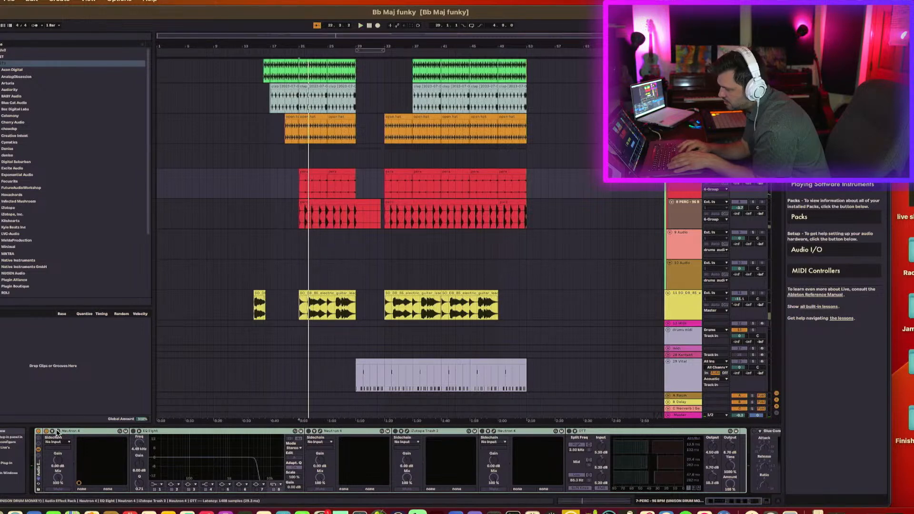
Examine the Equalizer and Exciter modules of the first Neutron 4 on 7-PERC during playback, and close the plug-in
left_click(59, 432)
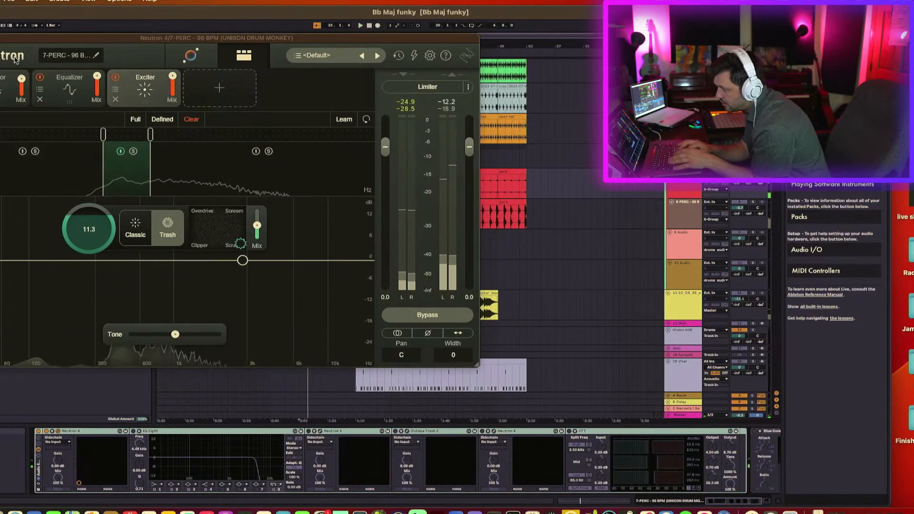
left_click(5, 86)
left_click(79, 83)
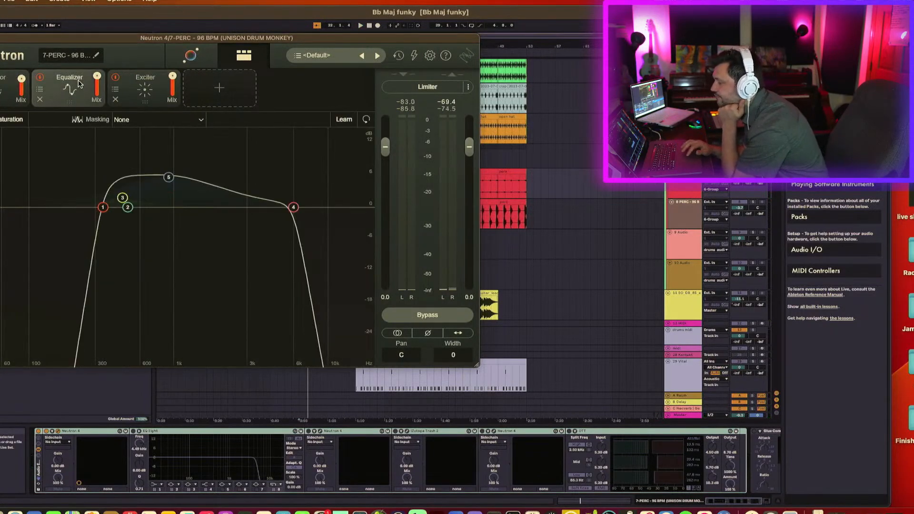
left_click(145, 88)
key("space")
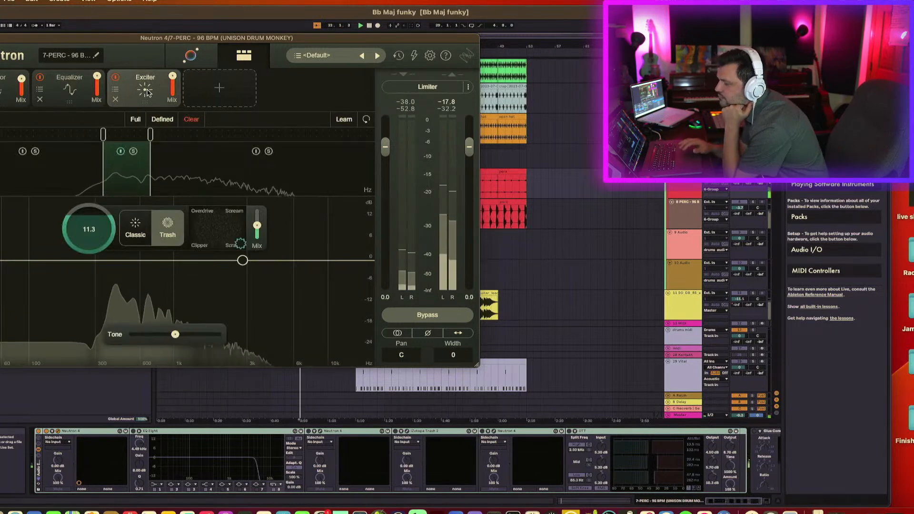
left_click(0, 38)
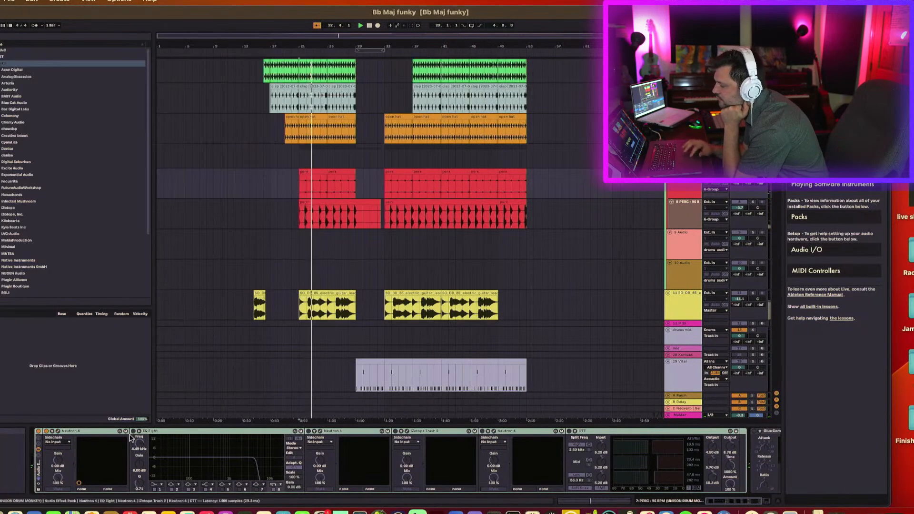
Audition 7-PERC from bar 21 with EQ Eight and the second Neutron 4 switched on, examining the Neutron's equalizer curve
key("space")
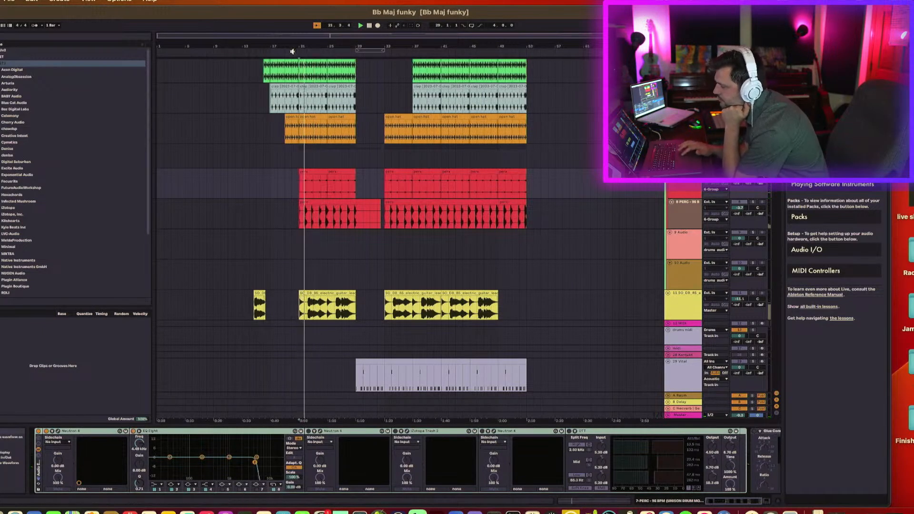
left_click_drag(299, 46, 352, 111)
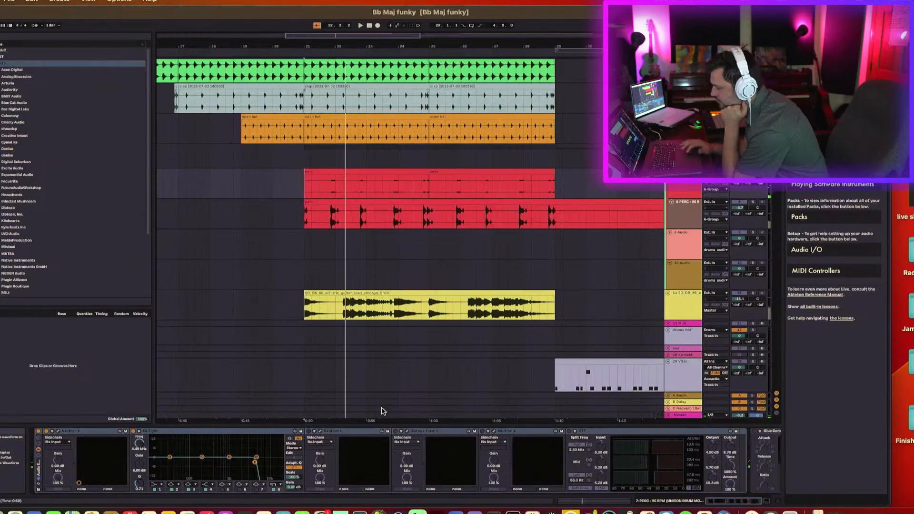
left_click(308, 432)
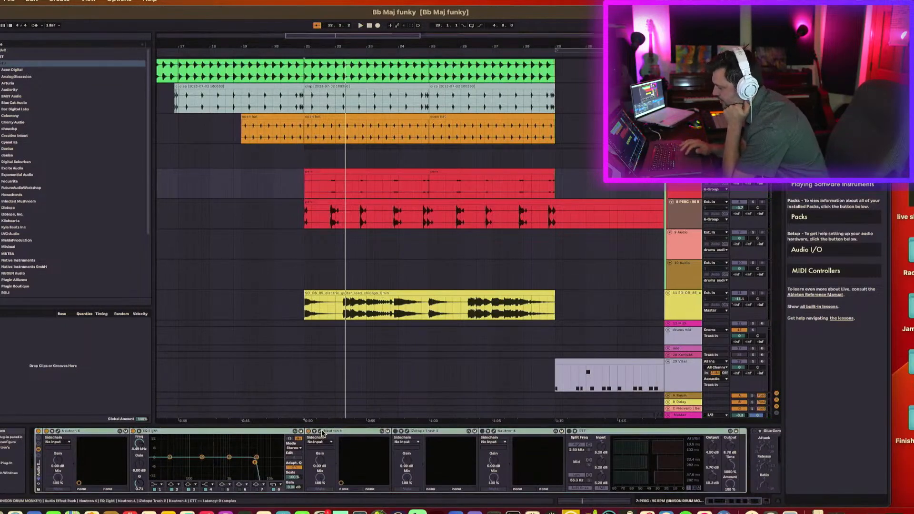
left_click(320, 432)
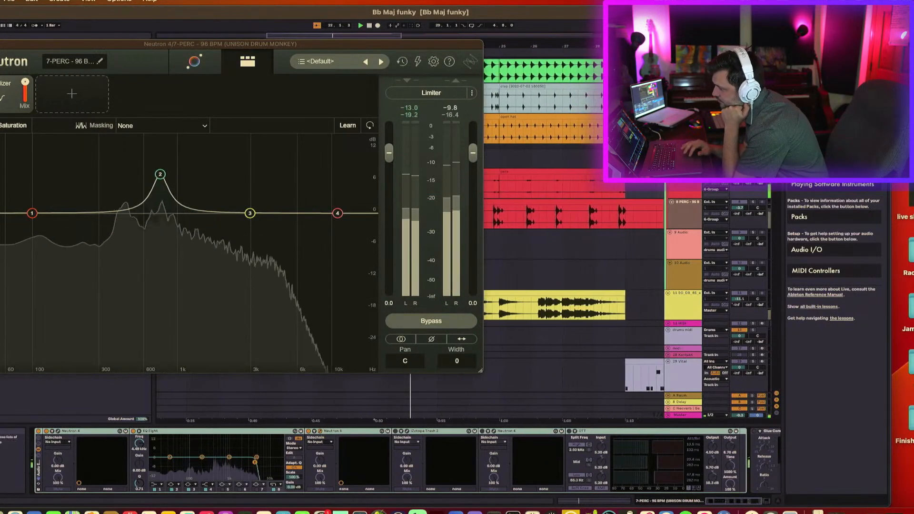
left_click(0, 44)
key("space")
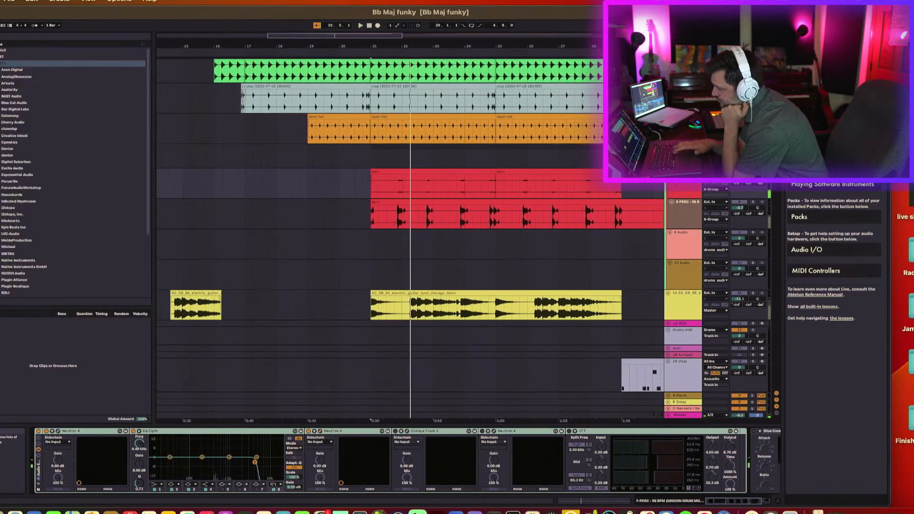
Examine iZotope Trash 2 on 7-PERC with its preset manager closed, listening to the distortion before closing the plug-in
left_click(408, 432)
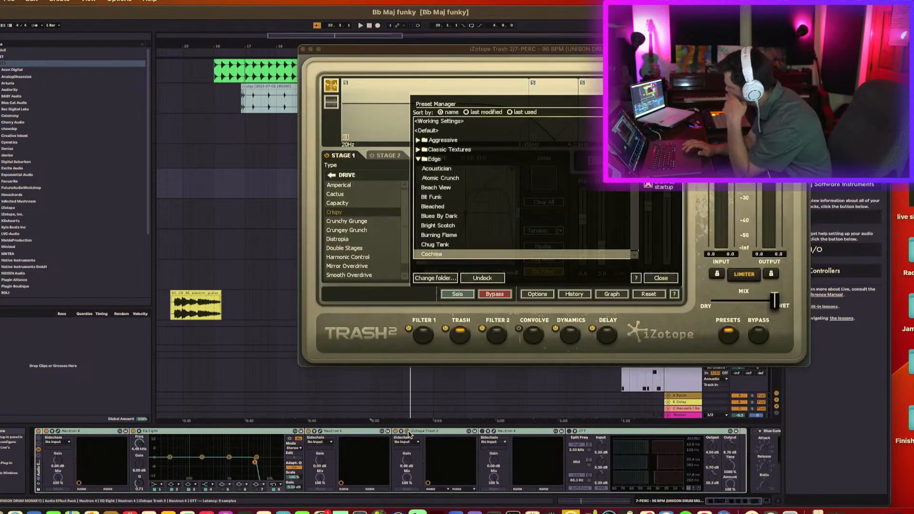
left_click(675, 280)
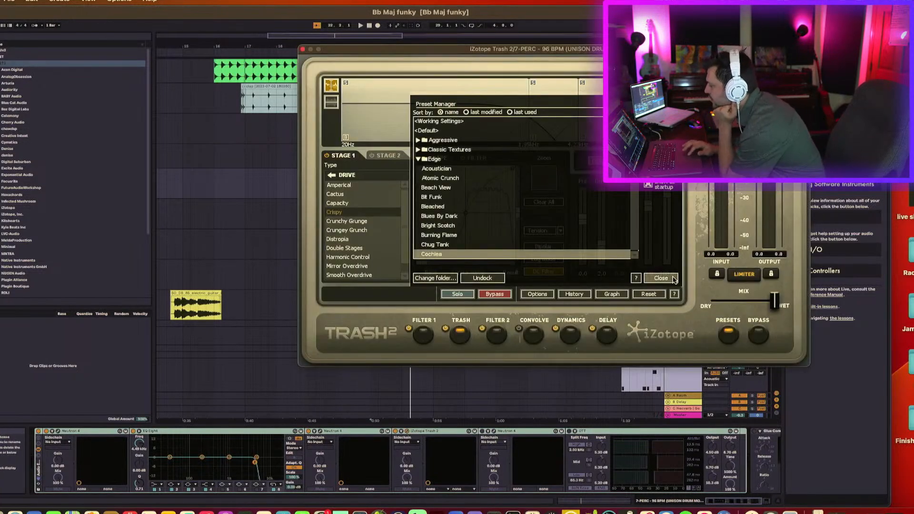
left_click(674, 279)
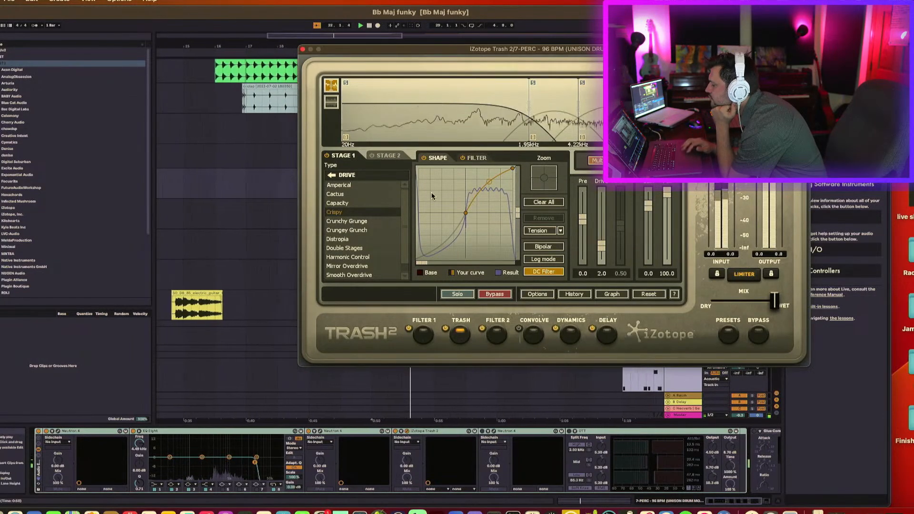
left_click(303, 50)
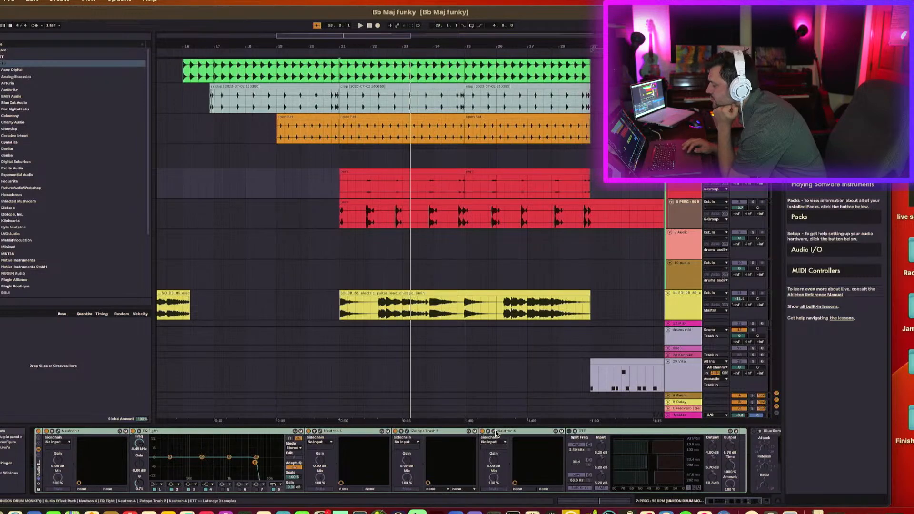
Inspect the last Neutron 4's equalizer on 7-PERC and listen with OTT enabled, up to the Glue Compressor in the chain
left_click(495, 432)
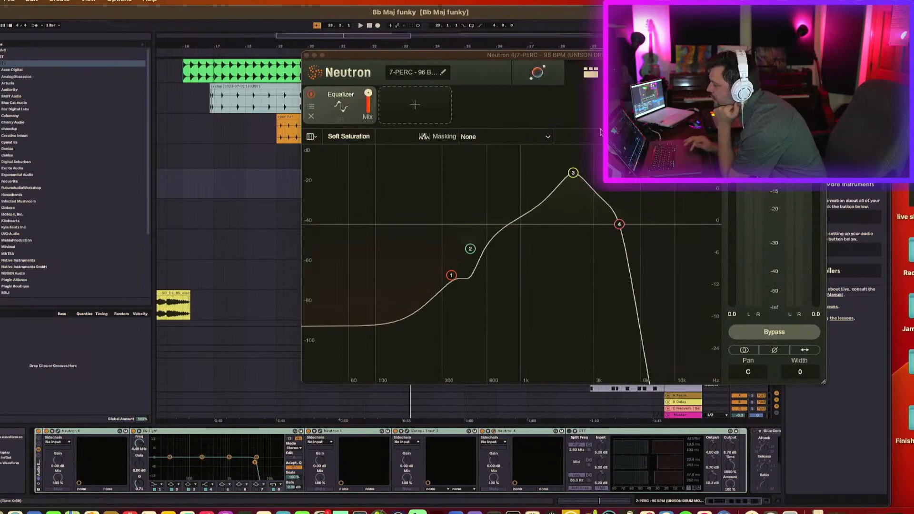
left_click(307, 56)
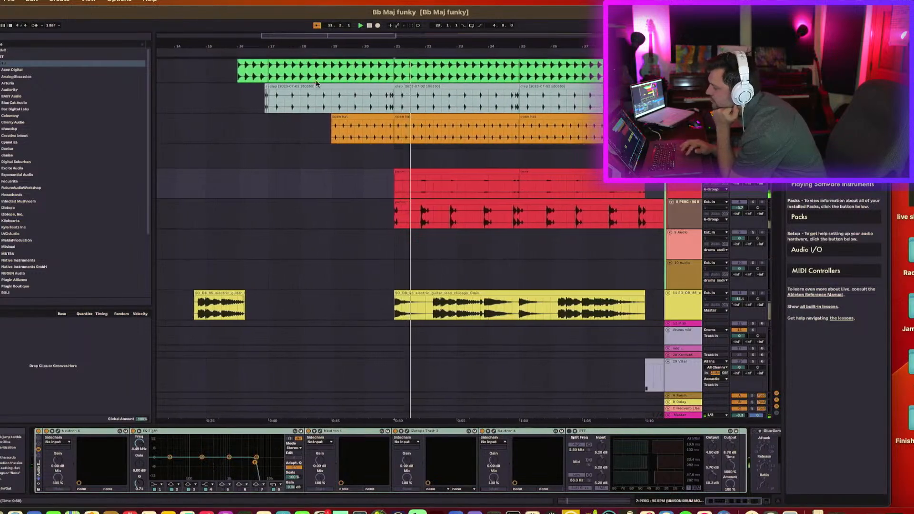
left_click(570, 431)
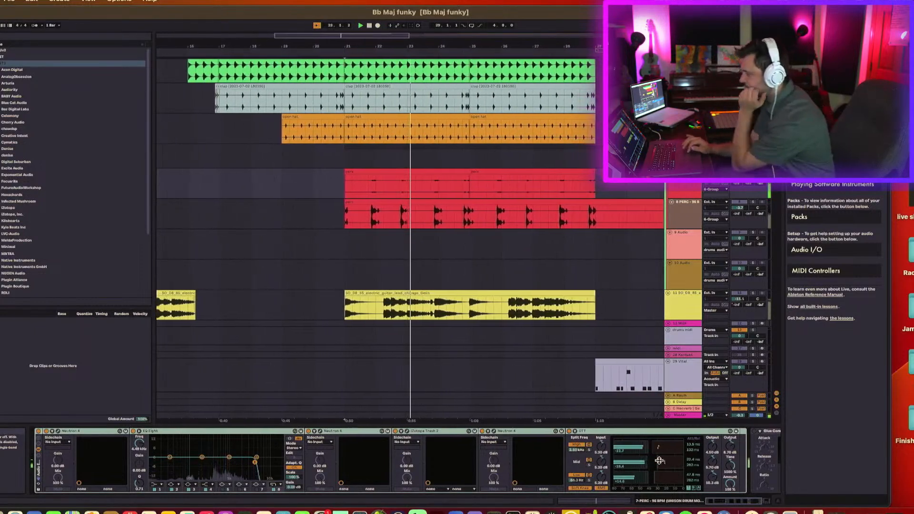
scroll(628, 443, "right", 3)
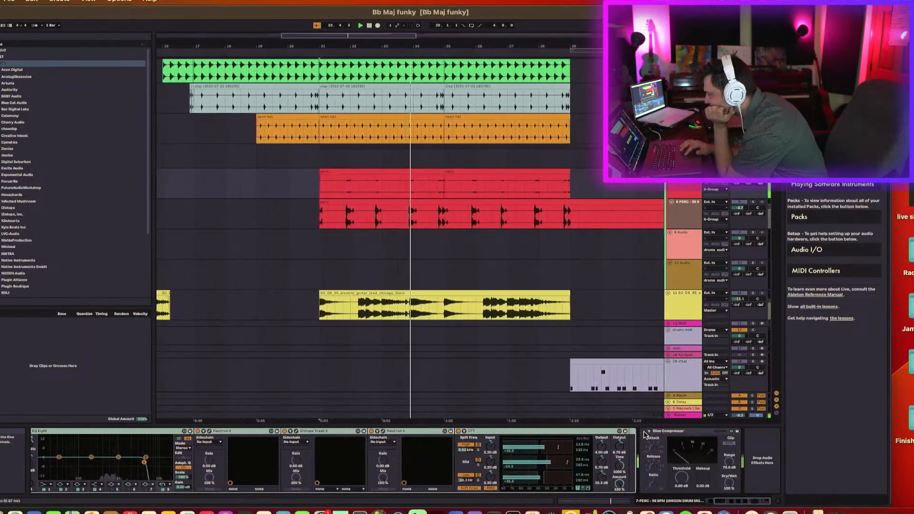
Audition the 8-PERC track in solo and check its chain of OTT devices and Glue Compressor
left_click(693, 209)
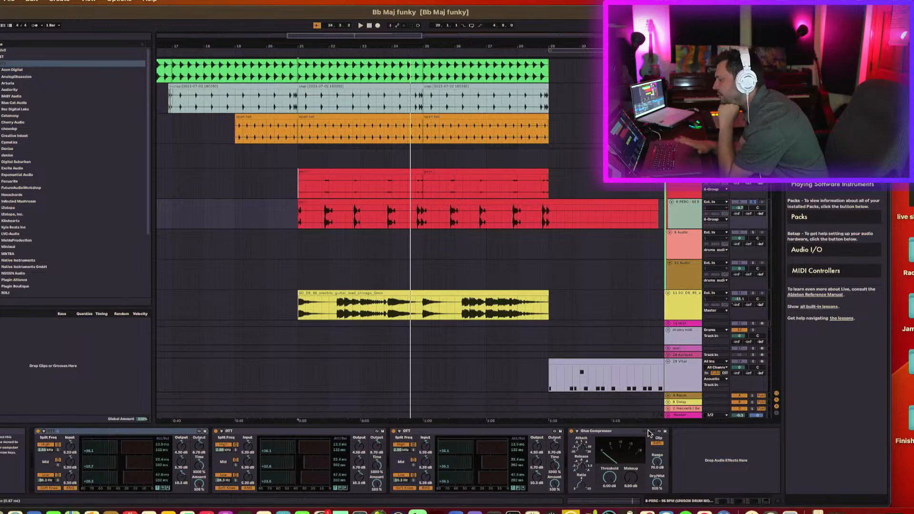
key("space")
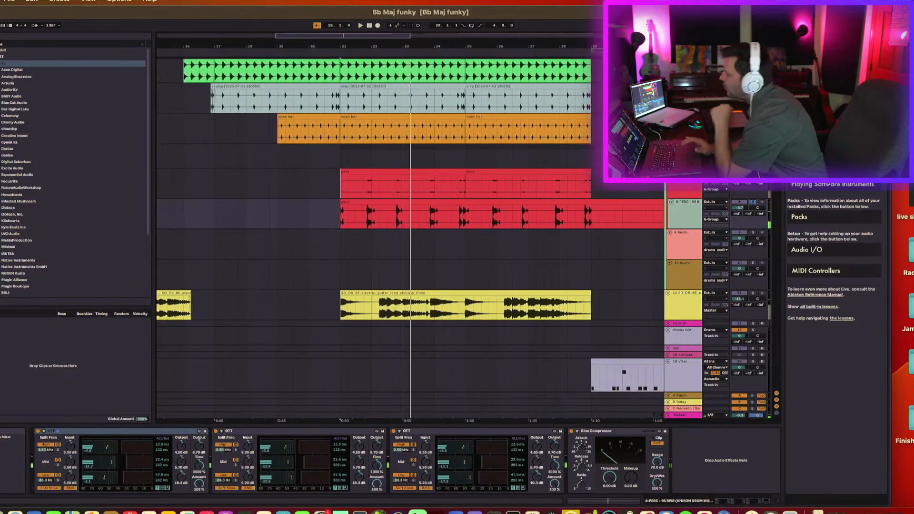
left_click(753, 201)
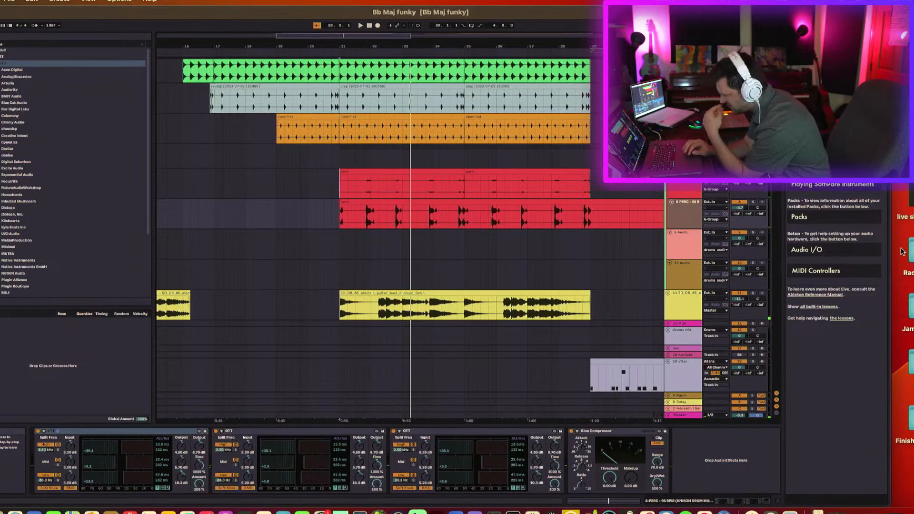
Open the recent set "Sleep Great mix b.als" and save the changes to "Bb Maj funky"
scroll(535, 257, "up", 3)
scroll(381, 214, "left", 5)
left_click(9, 1)
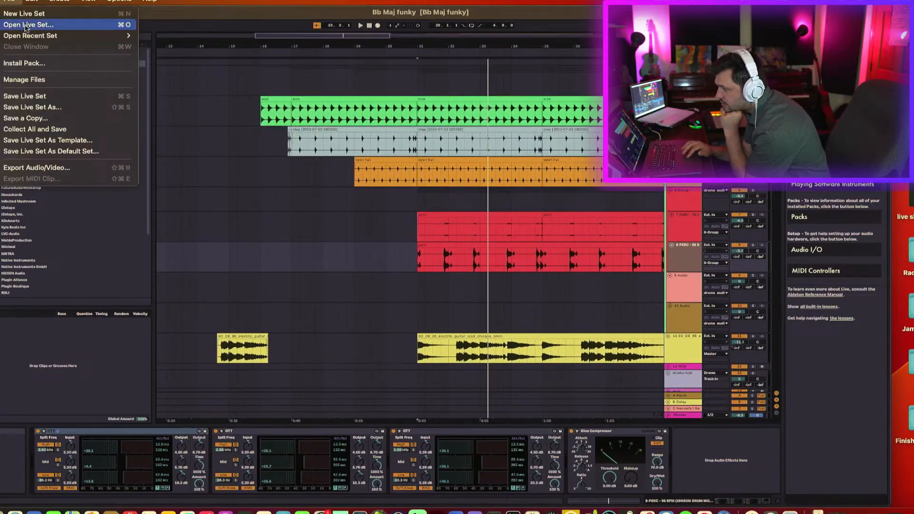
mouse_move(72, 36)
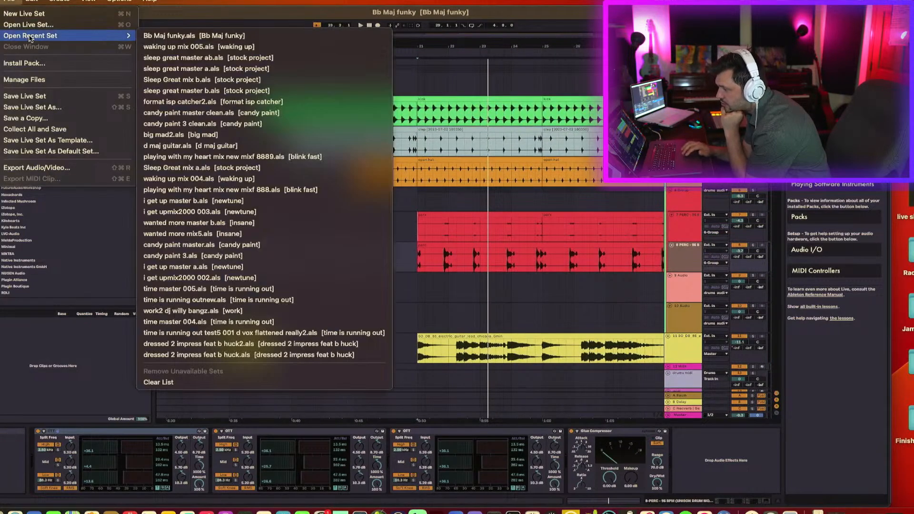
left_click(216, 83)
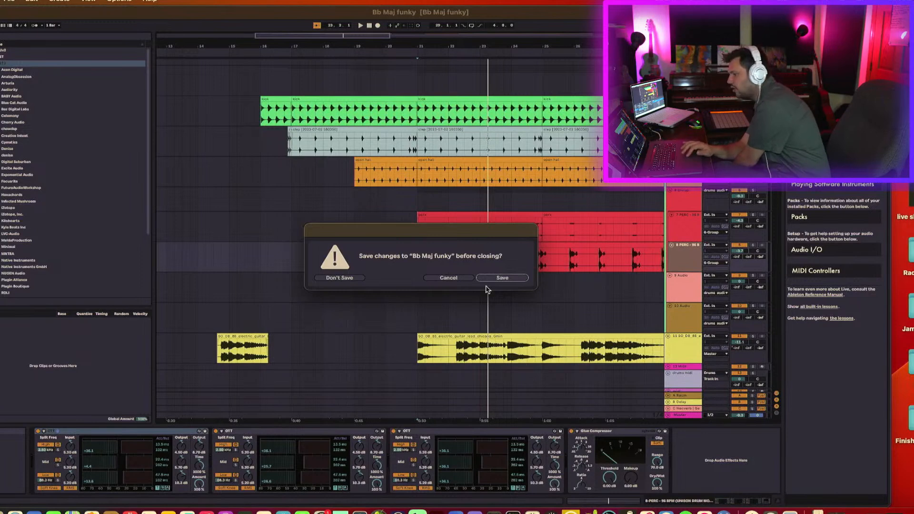
left_click(503, 278)
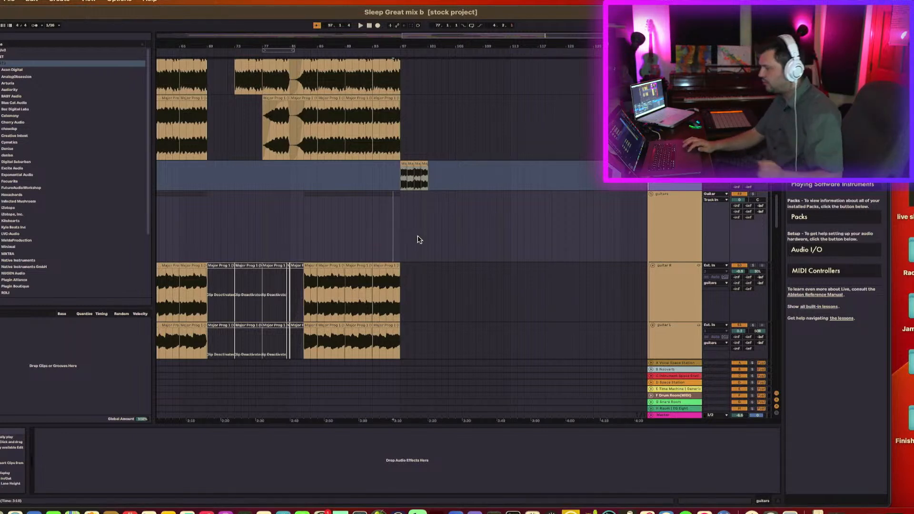
Go back to the start of the guitars arrangement and sample its playback at several points
scroll(290, 241, "left", 5)
scroll(290, 241, "up", 1)
left_click(265, 244)
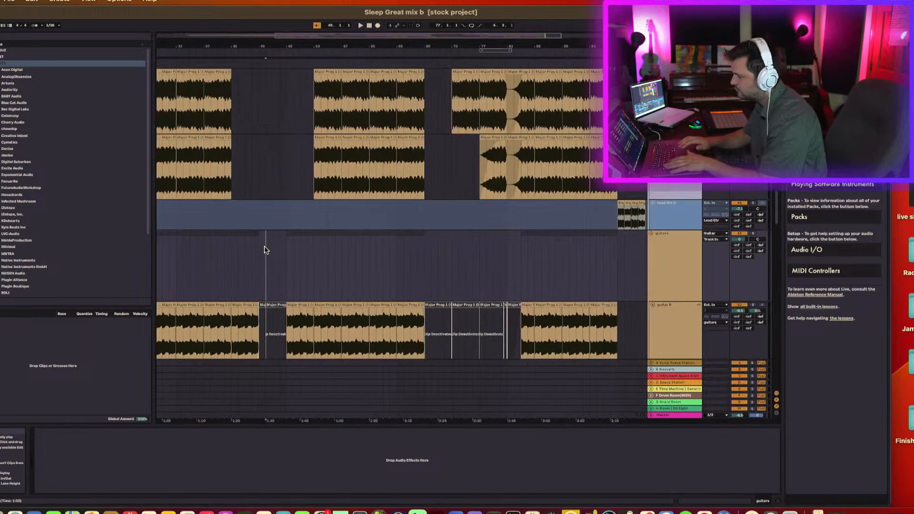
key("space")
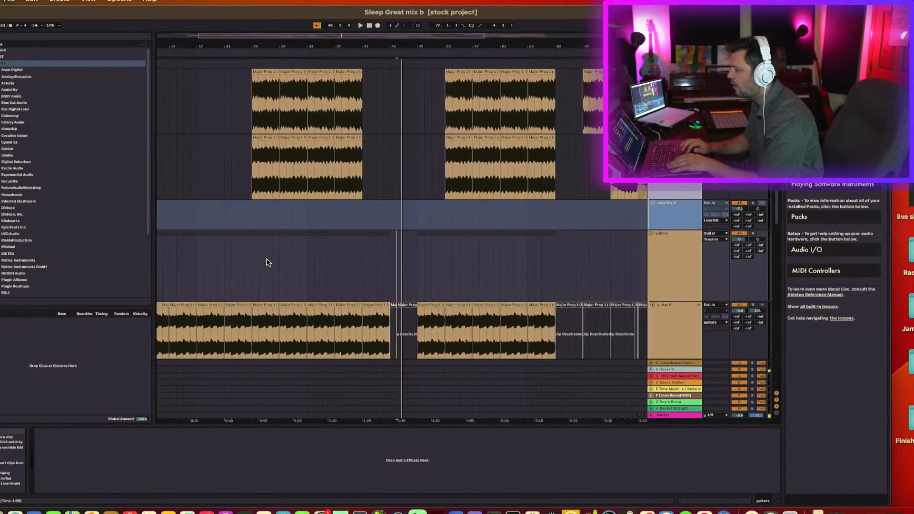
scroll(265, 262, "left", 3)
scroll(265, 262, "up", 1)
left_click(212, 281)
key("space")
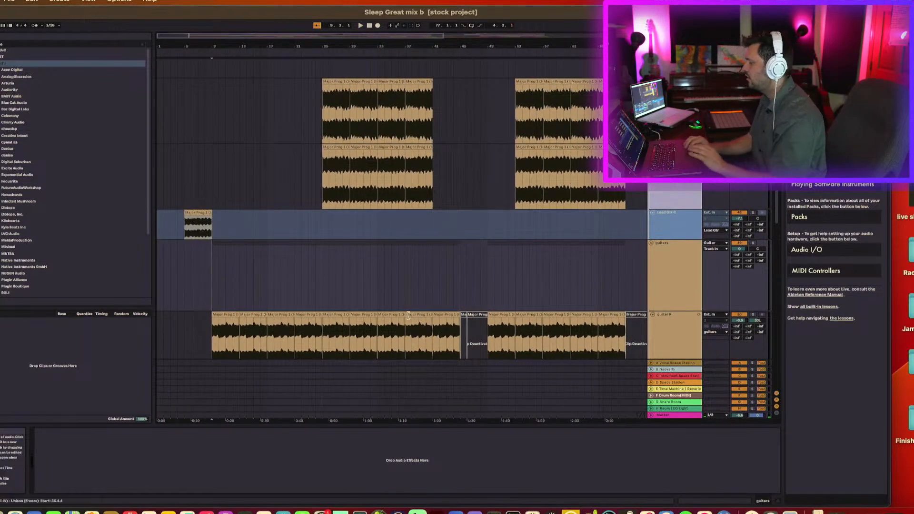
left_click(183, 279)
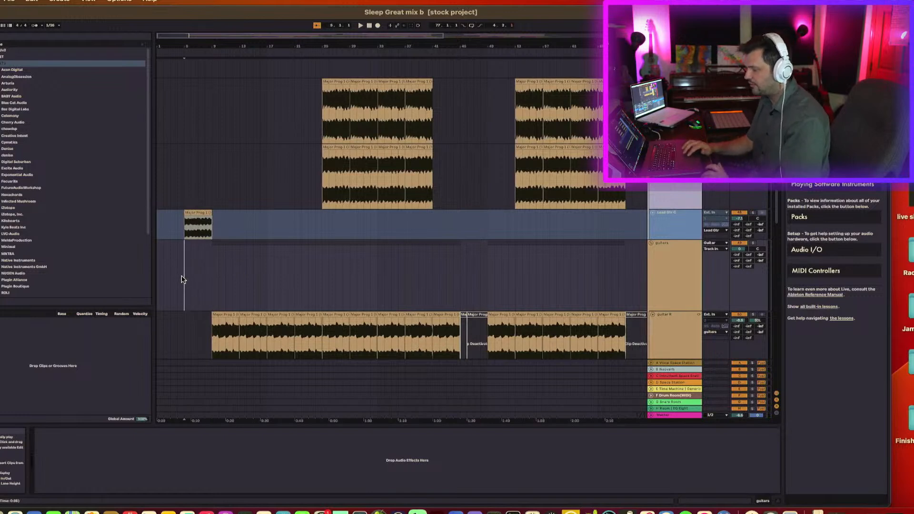
Listen to the Lead Gtr section from its first clips and compare its layers with guitar R and guitar L
scroll(227, 292, "up", 3)
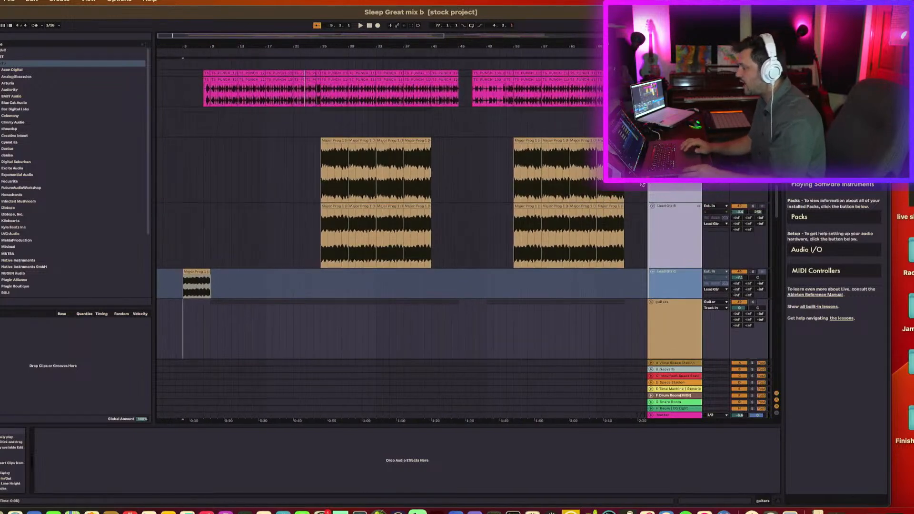
left_click(674, 119)
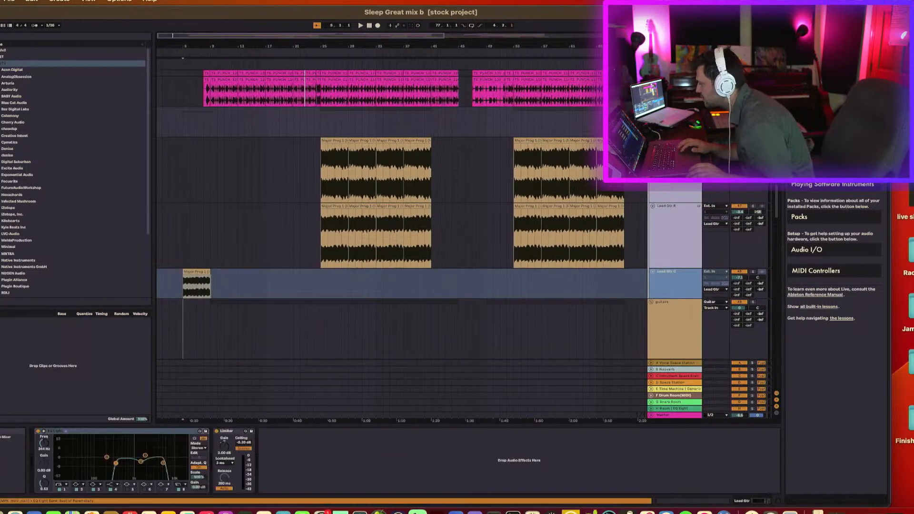
left_click(325, 190)
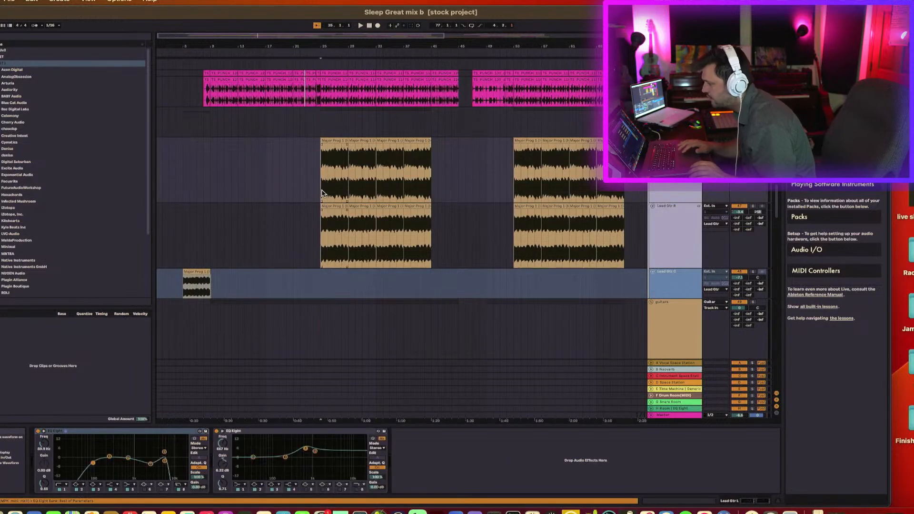
key("space")
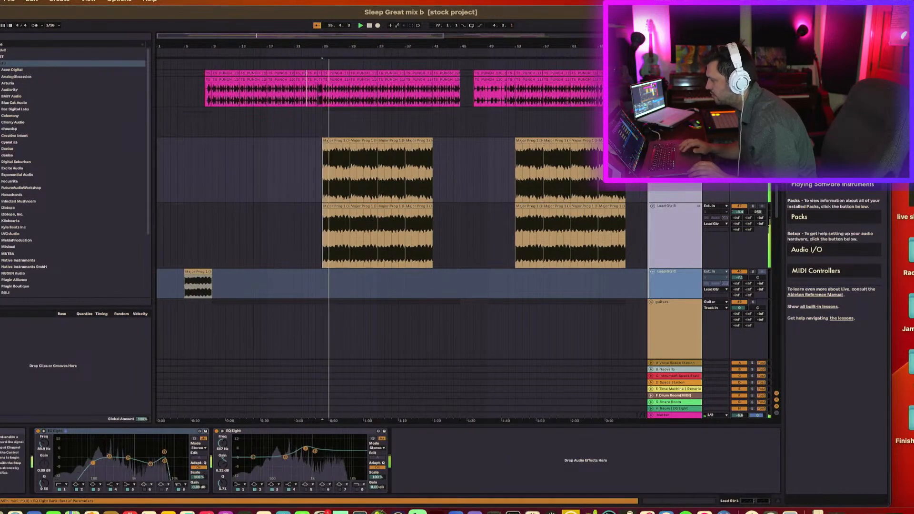
scroll(695, 192, "up", 5)
scroll(695, 193, "down", 6)
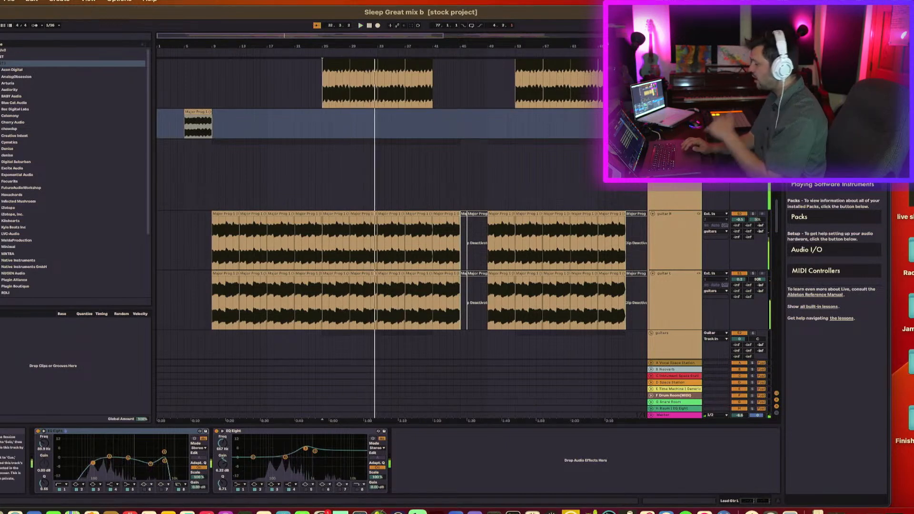
Inspect the guitars group and the devices on its guitar L and guitar R tracks
left_click(666, 206)
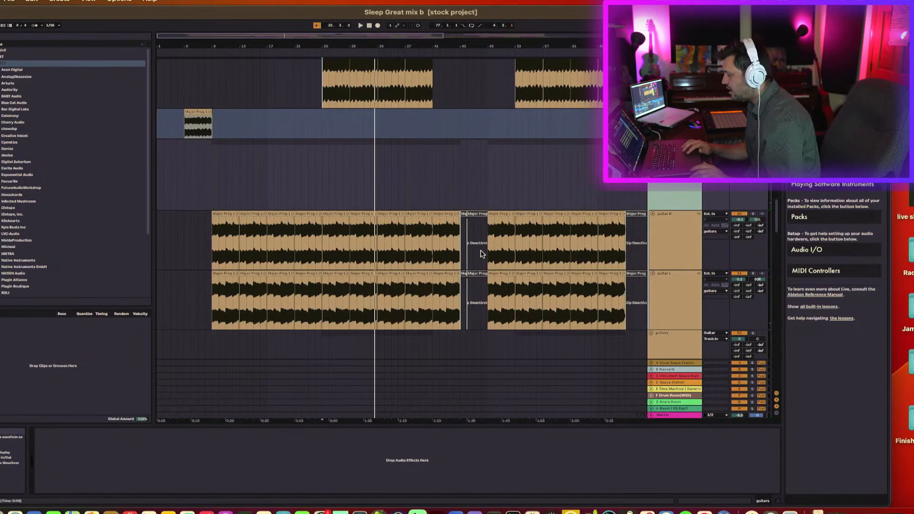
left_click(438, 301)
left_click(437, 315)
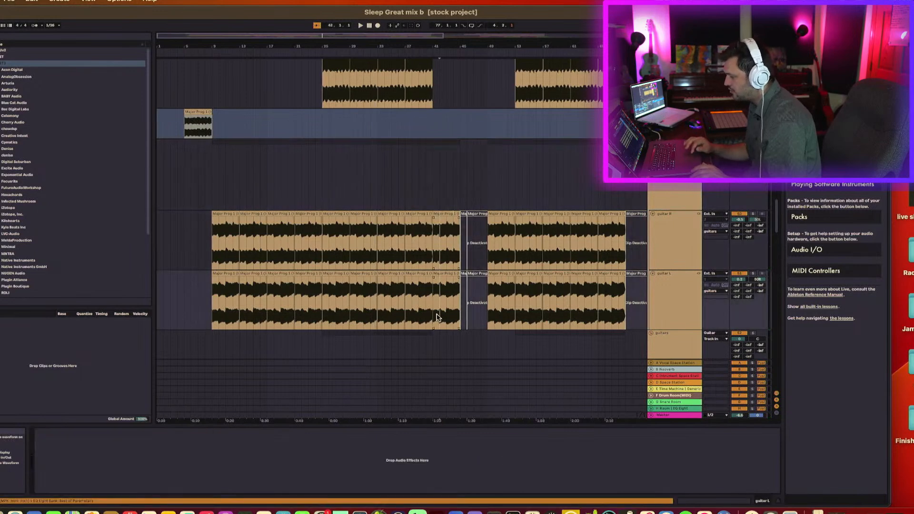
left_click(398, 243)
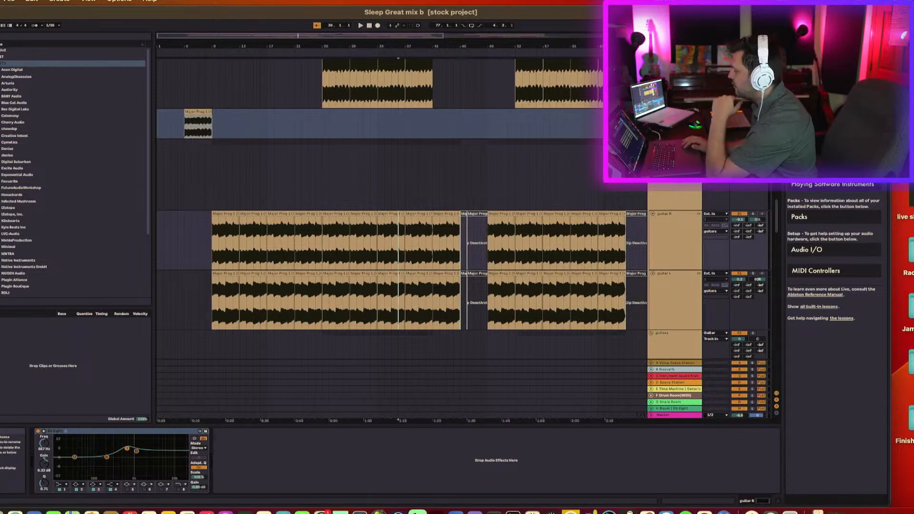
Audition guitar R and guitar L separately in solo, and compare them with the combined guitars group
left_click(295, 242)
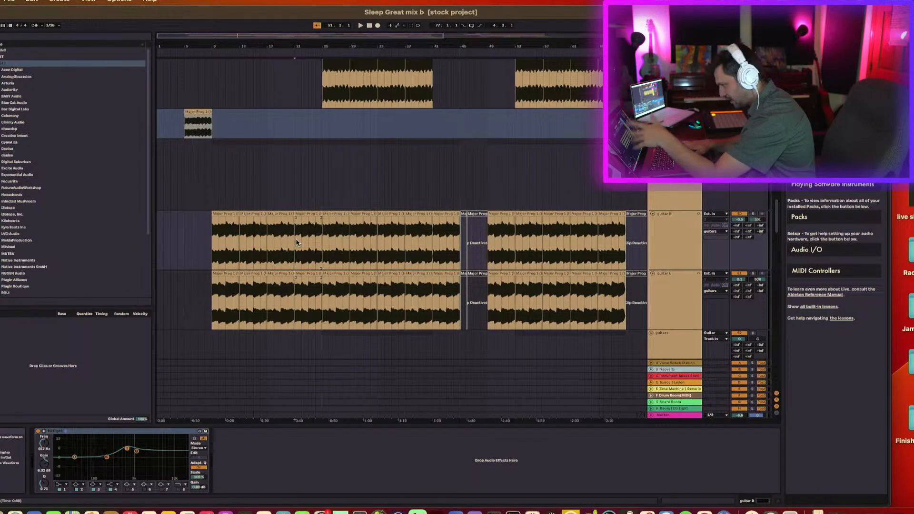
key("space")
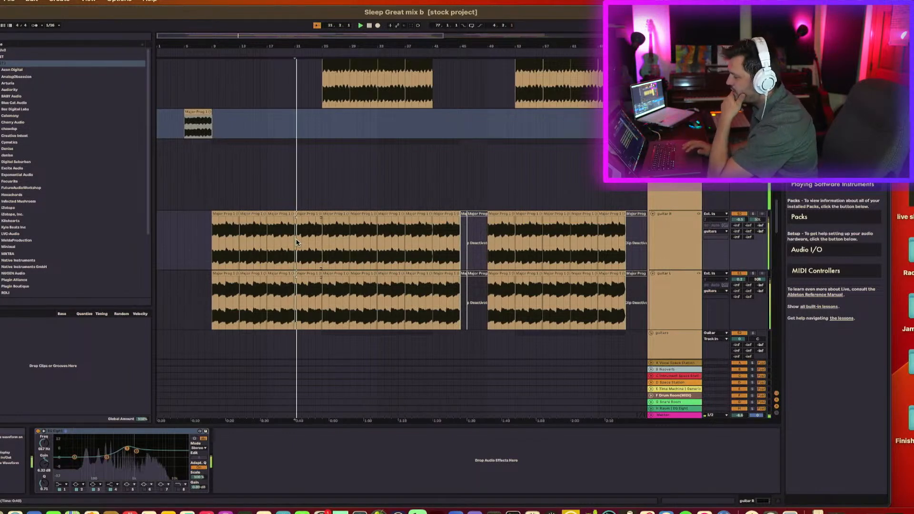
left_click(753, 215)
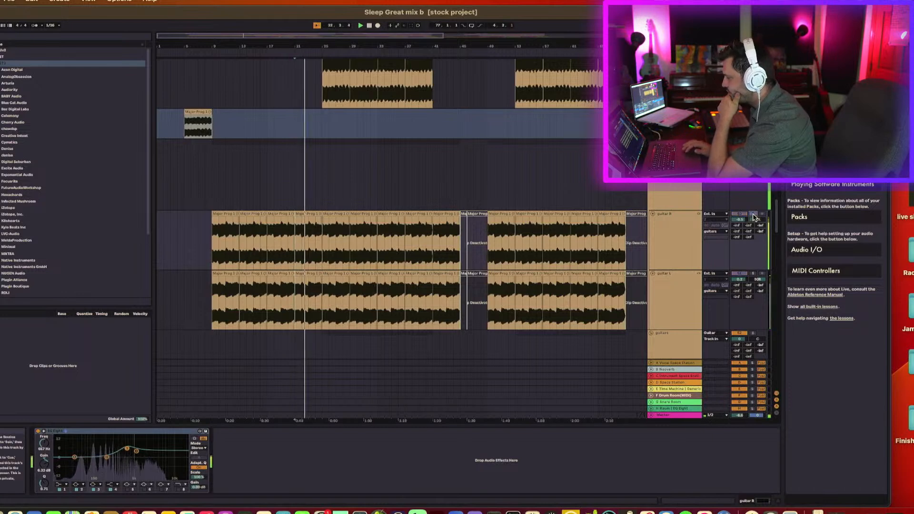
left_click(753, 275)
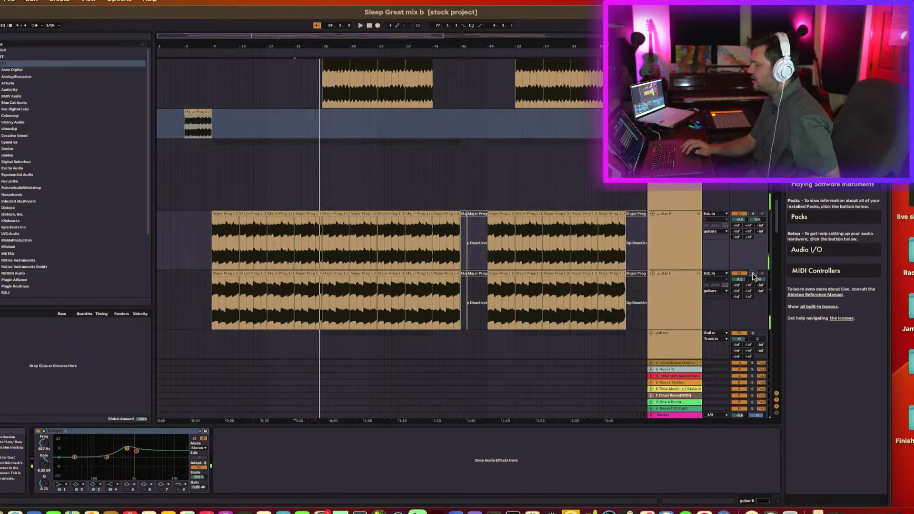
left_click(753, 275)
key("space")
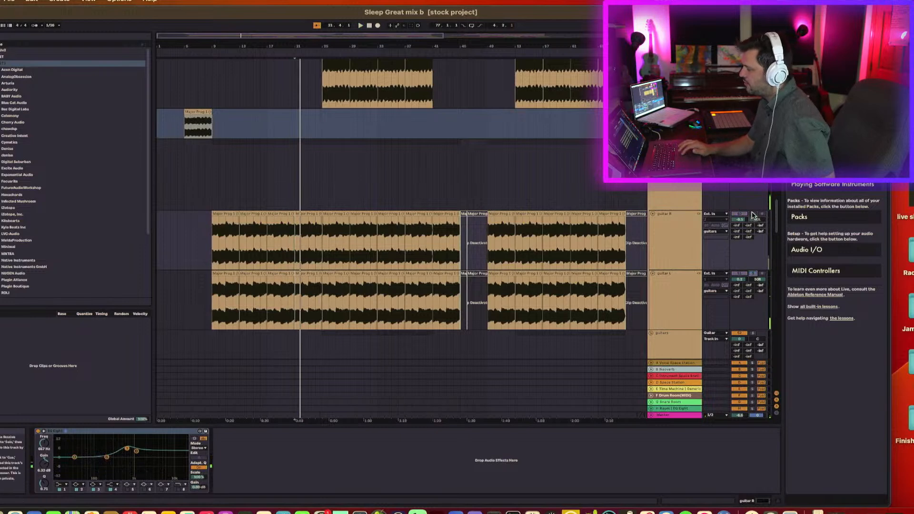
key("space")
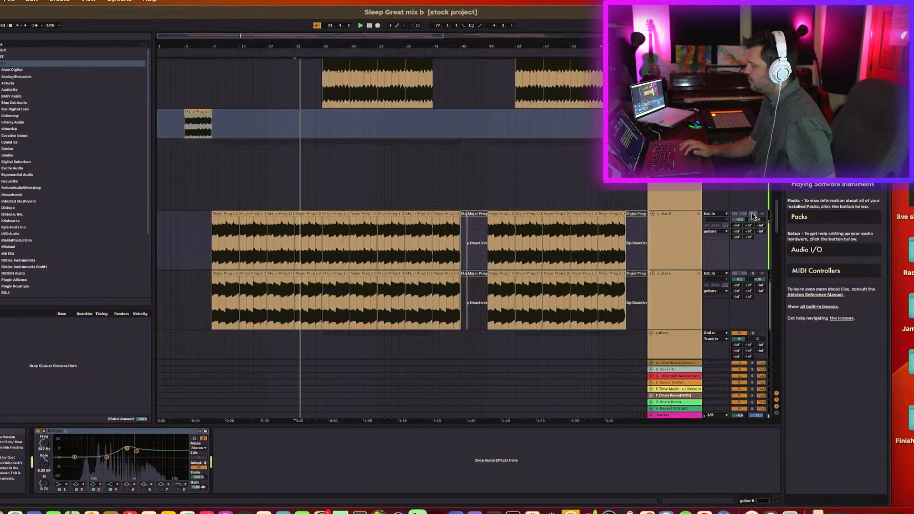
left_click(753, 213)
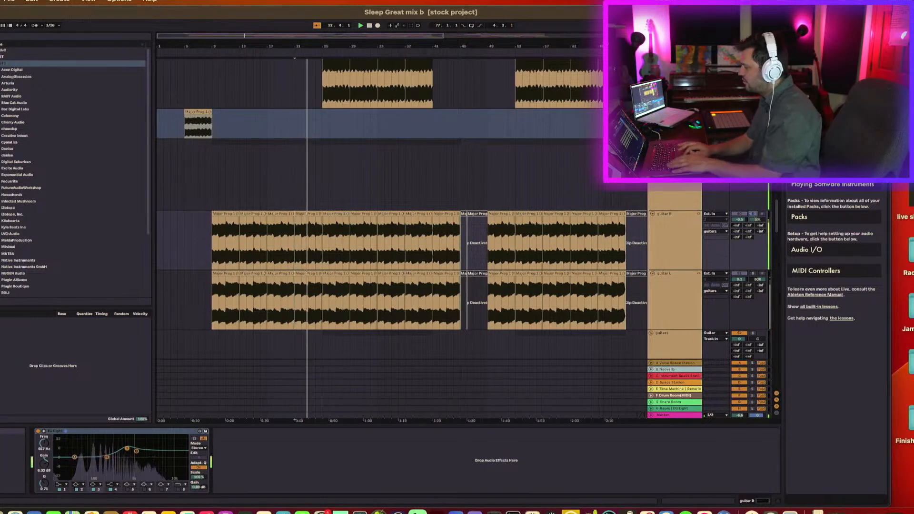
left_click(753, 142)
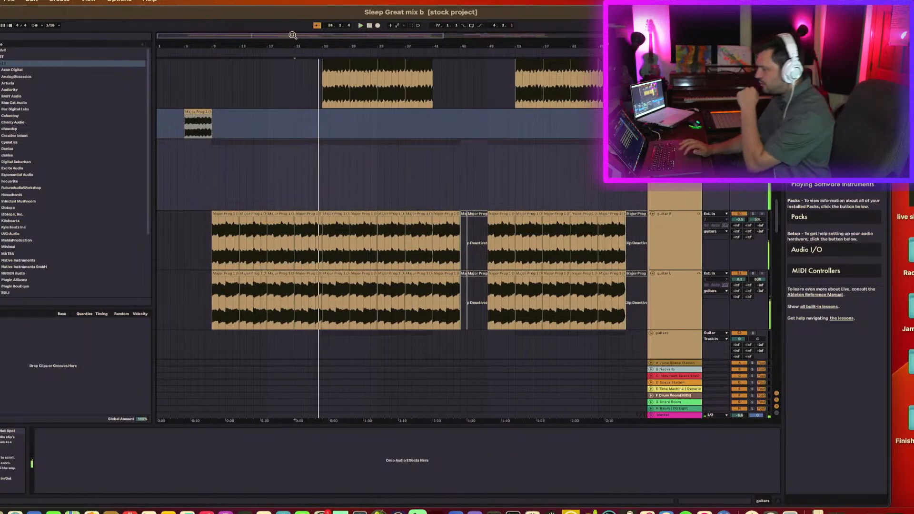
Examine the guitar R and guitar L waveforms close up to compare the two takes
left_click_drag(302, 44, 301, 100)
mouse_move(303, 44)
left_mouse_down()
mouse_move(308, 90)
mouse_move(309, 80)
left_mouse_up()
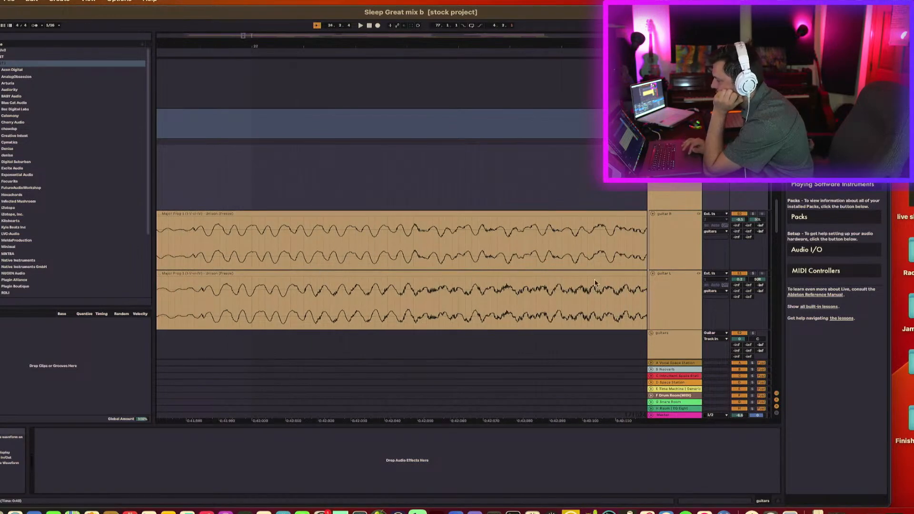
left_click_drag(561, 43, 560, 19)
left_click_drag(560, 44, 300, 44)
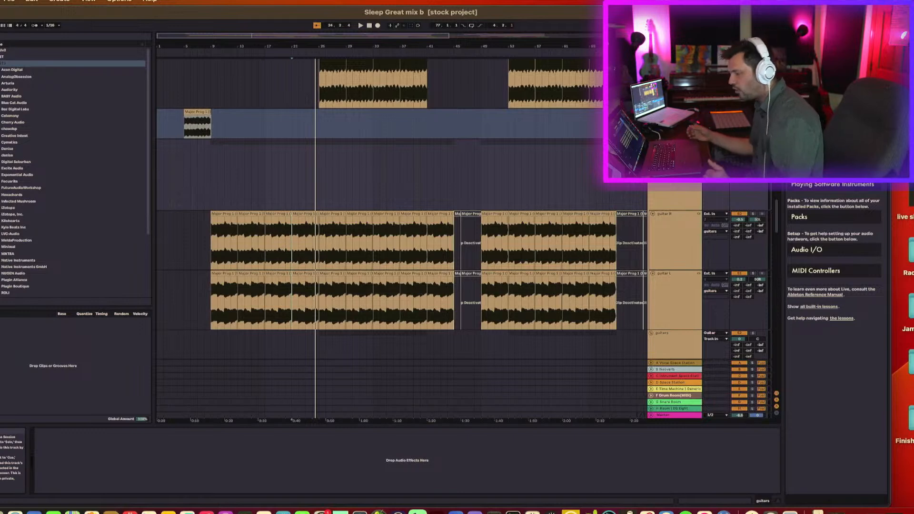
Solo the guitars and Lead Gtr groups and listen through the entry of the lead guitar clips
scroll(402, 209, "up", 5)
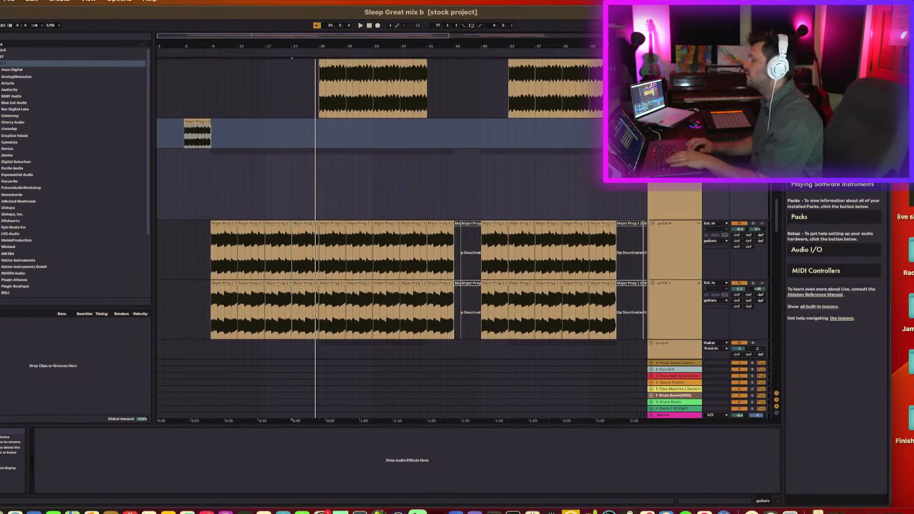
left_click(752, 129)
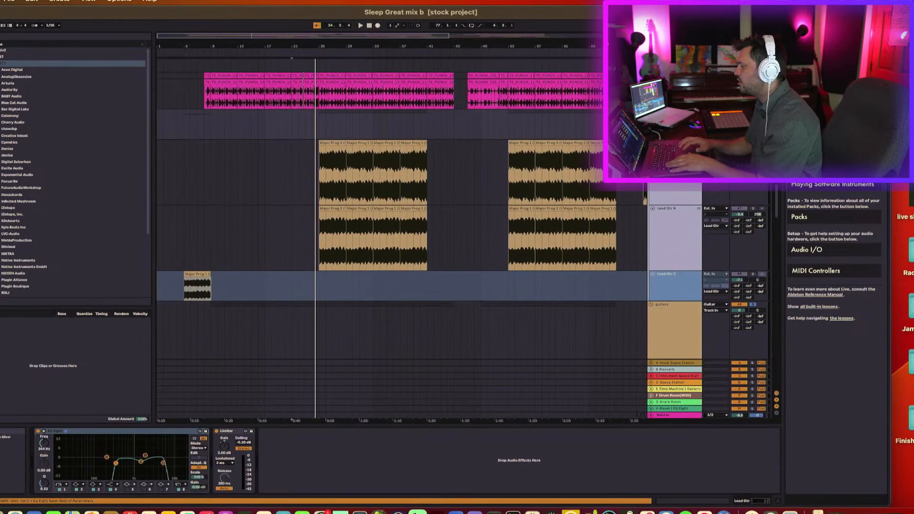
key("space")
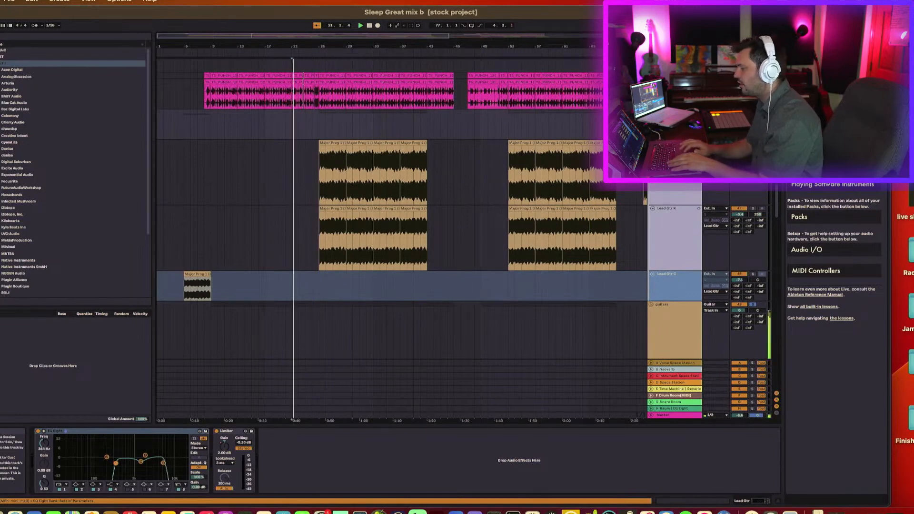
left_click(321, 237)
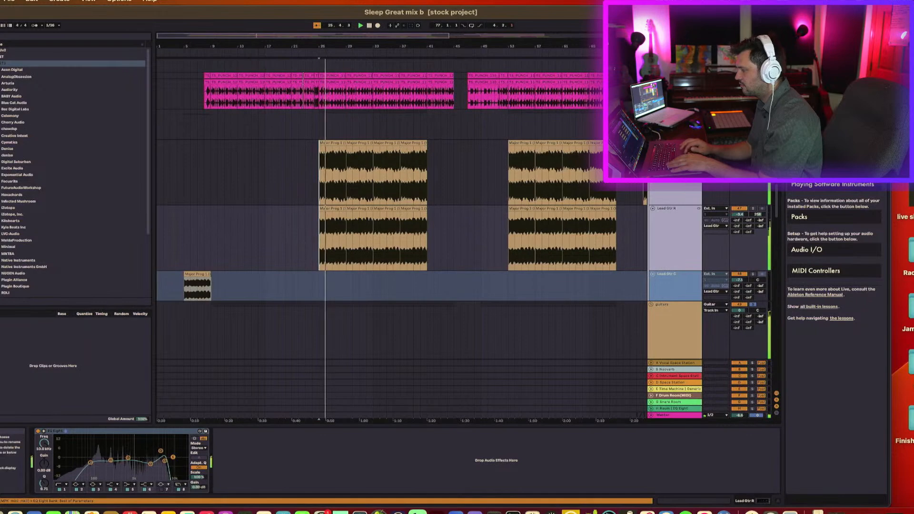
Audition Lead Gtr L from the lead entry and check its two EQ Eight devices
scroll(571, 223, "up", 3)
scroll(676, 244, "down", 1)
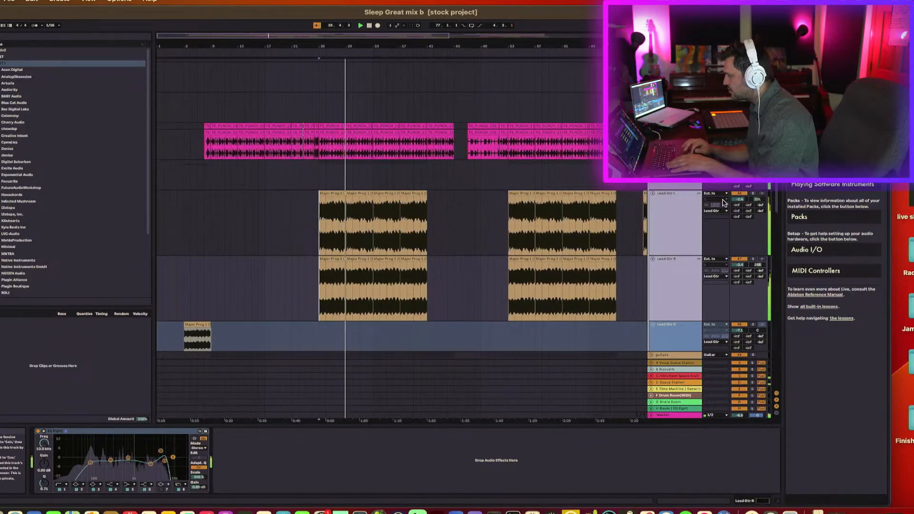
left_click(690, 232)
key("space")
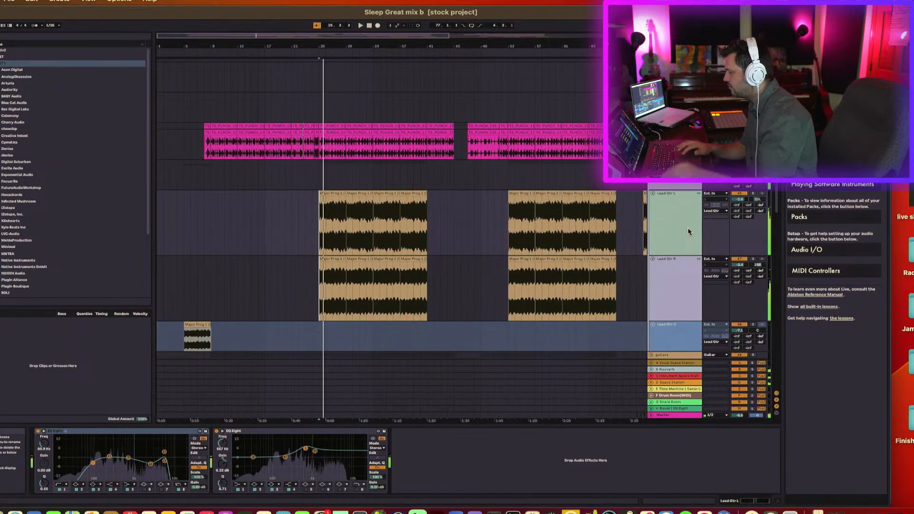
Display the track volume automation of Lead Gtr L and Lead Gtr R across the whole arrangement
left_click(739, 266)
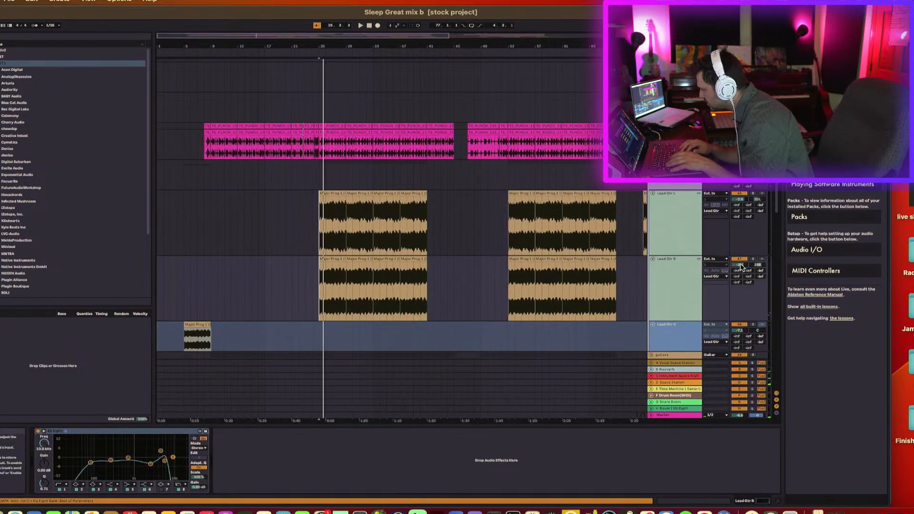
left_click_drag(739, 267, 743, 265)
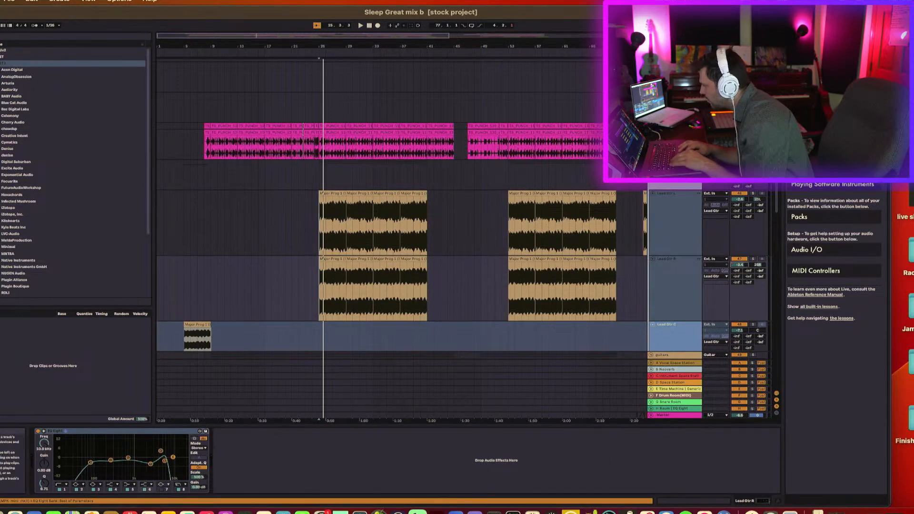
key("a")
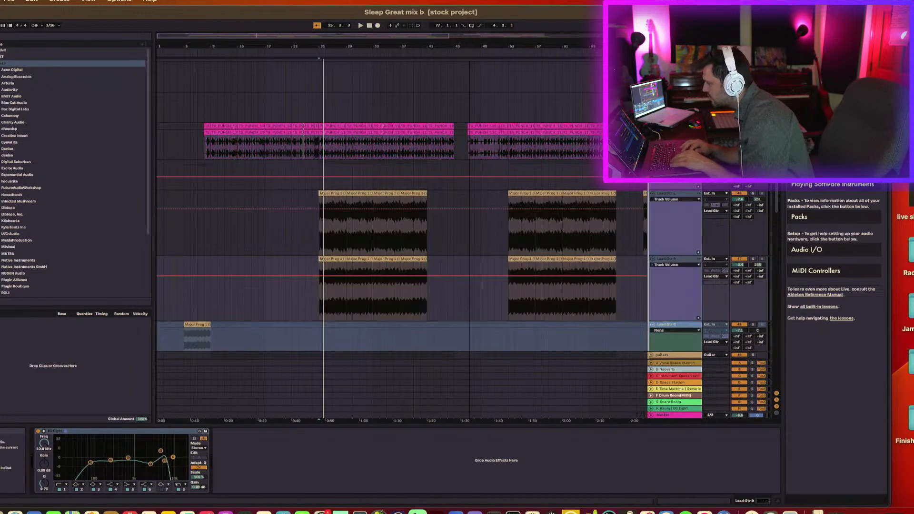
key("w")
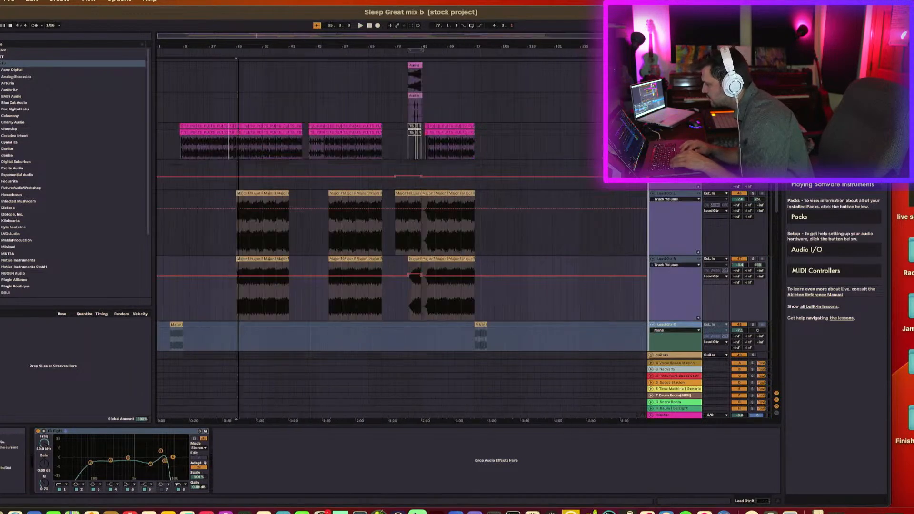
left_click(384, 301)
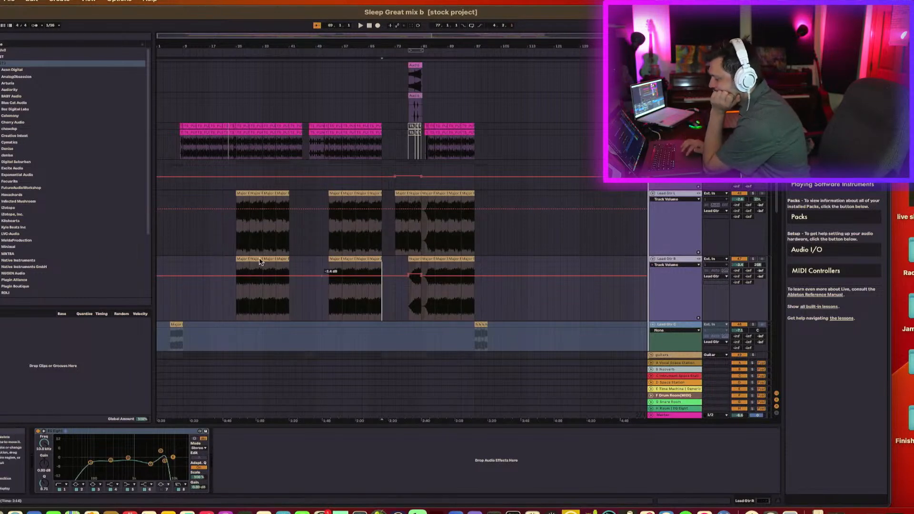
Add a Utility after the EQ Eight on Lead Gtr R and raise its output gain
left_click(71, 284)
left_click(1, 90)
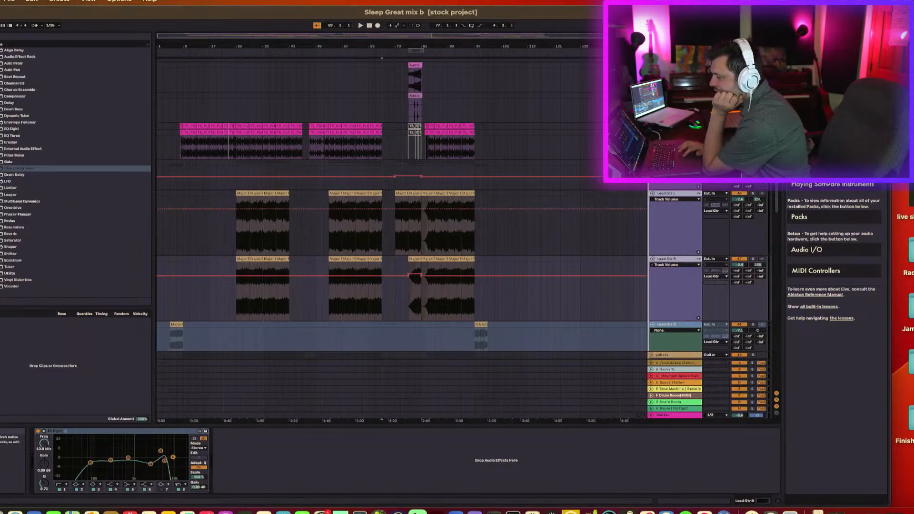
left_click_drag(6, 274, 257, 295)
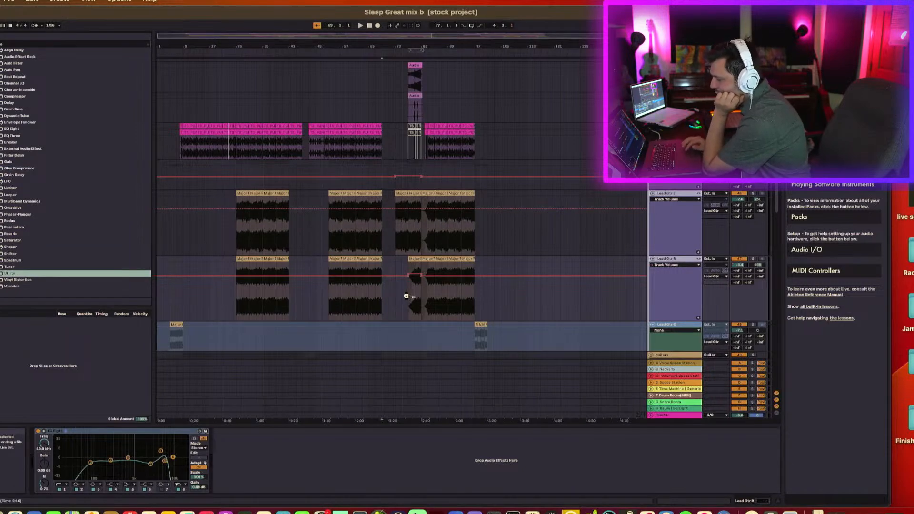
left_click_drag(406, 296, 407, 298)
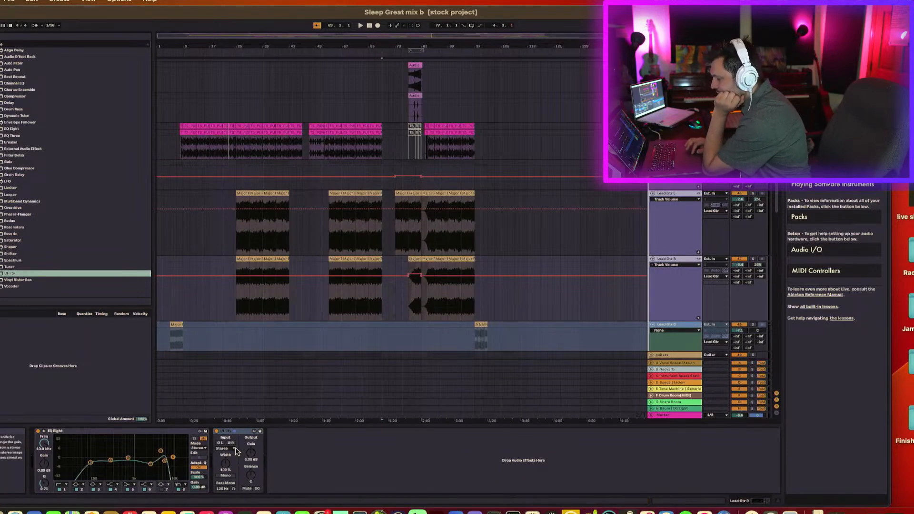
left_click(252, 460)
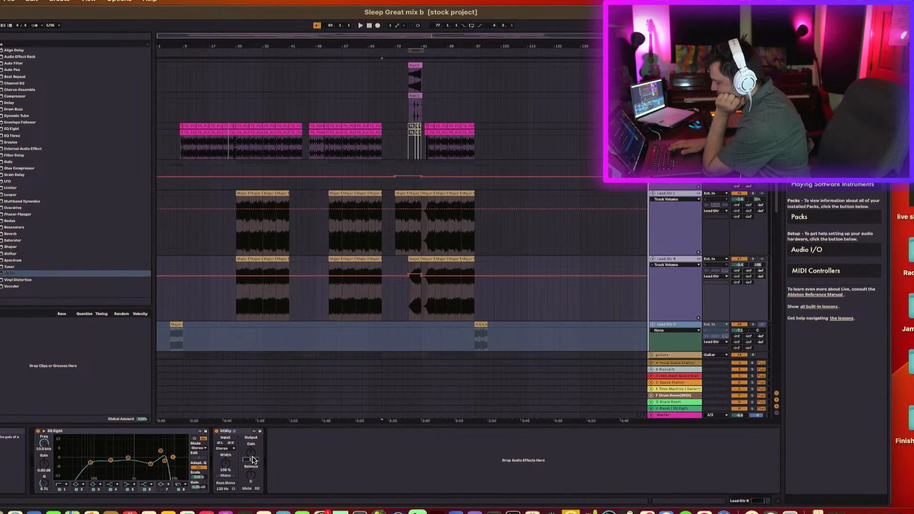
Automate the Utility's Device On state on Lead Gtr R so it is active only from bar 77 to bar 81
left_click(416, 268)
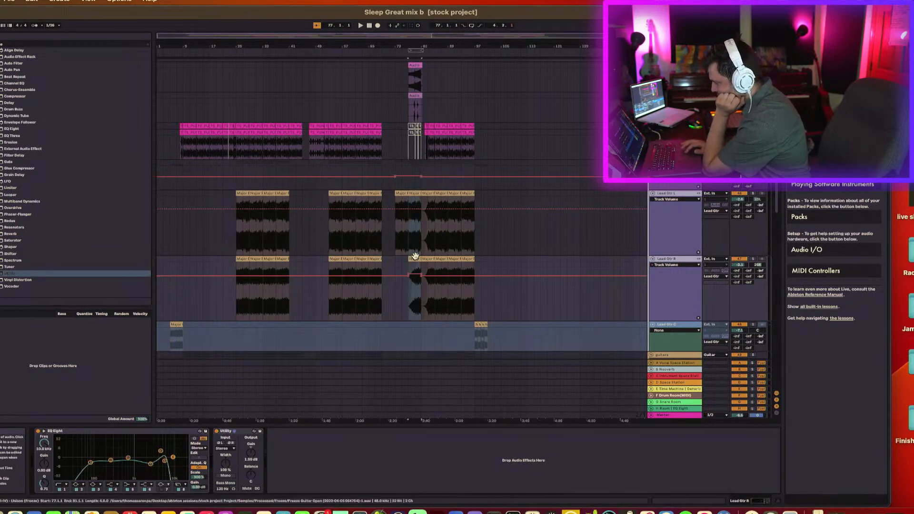
right_click(218, 435)
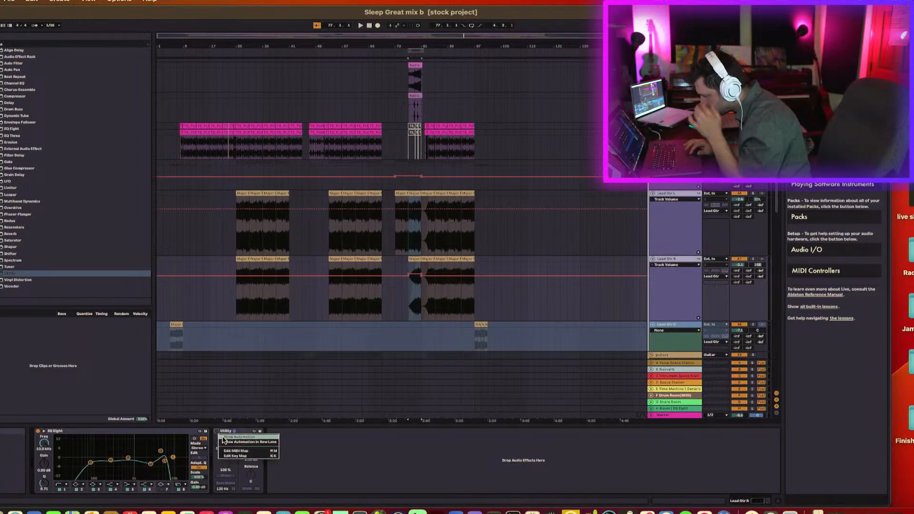
left_click(223, 437)
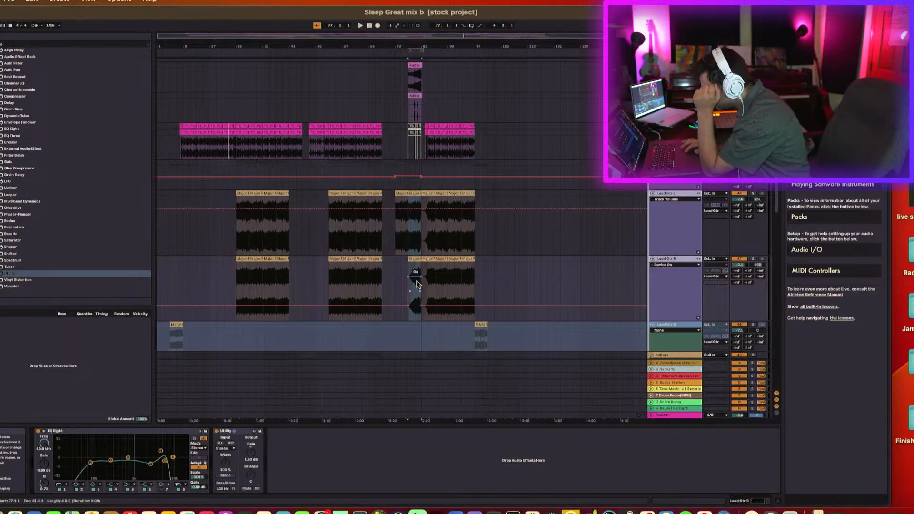
Delete the track volume automation of Lead Gtr R
right_click(745, 265)
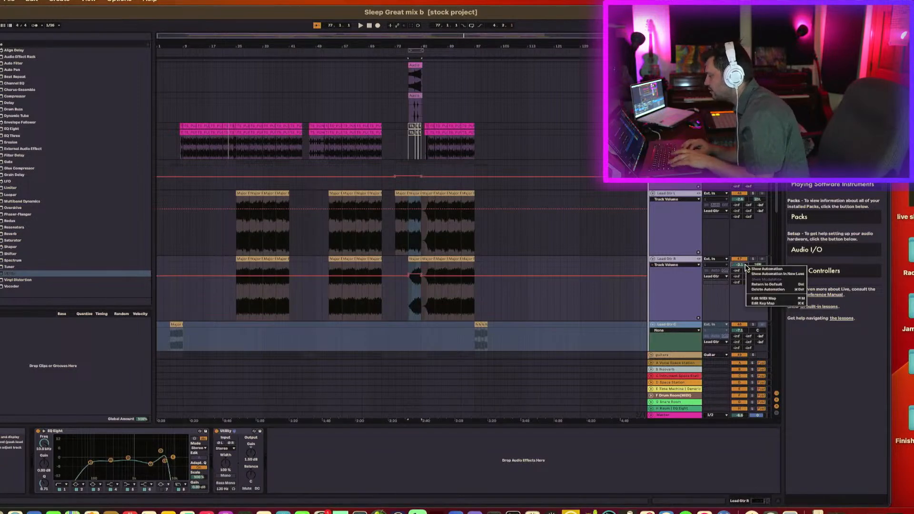
left_click(757, 290)
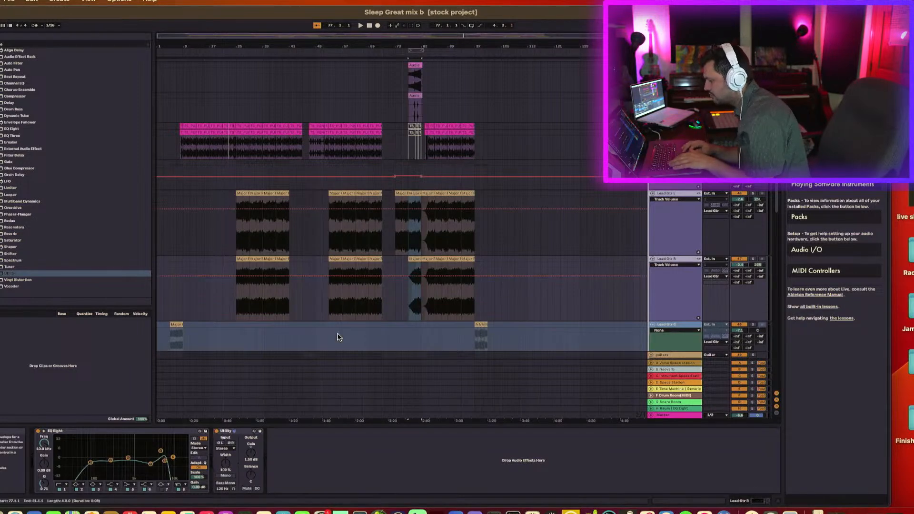
right_click(252, 462)
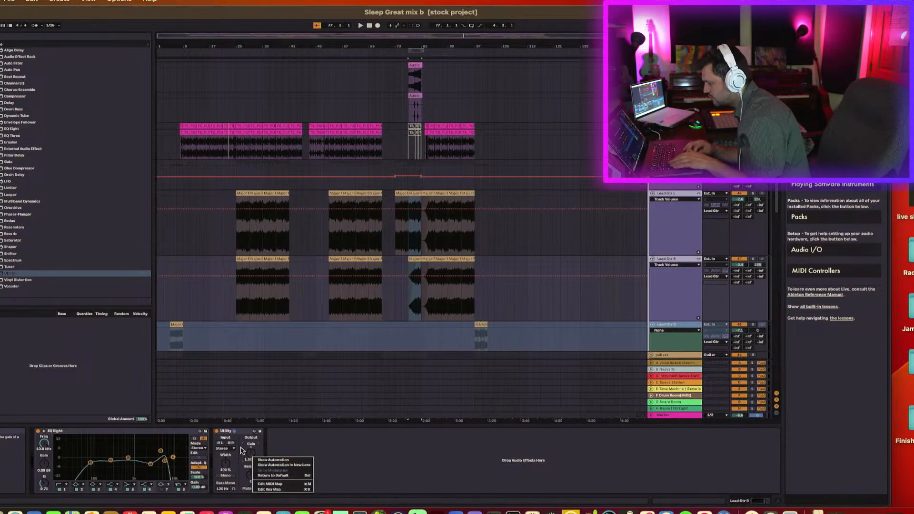
left_click(218, 408)
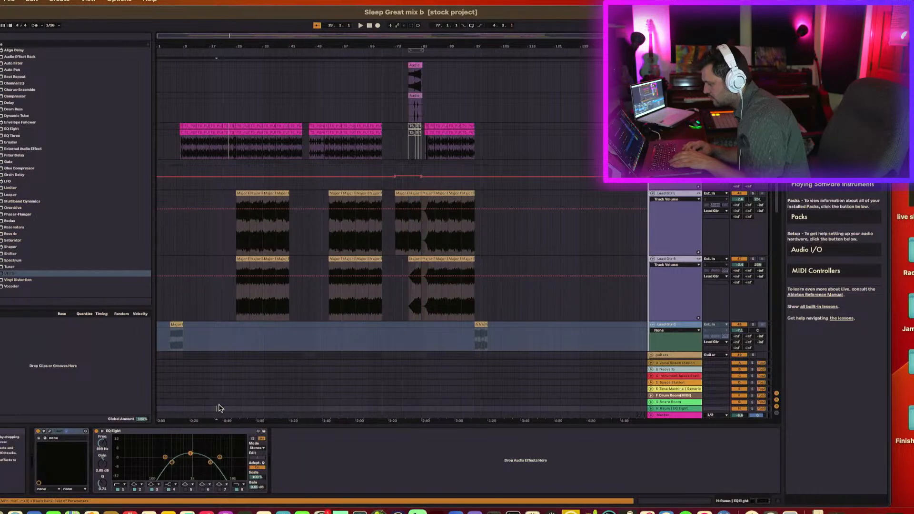
Display the Utility's Device On automation on Lead Gtr R and play through the section where it is active
left_click(362, 293)
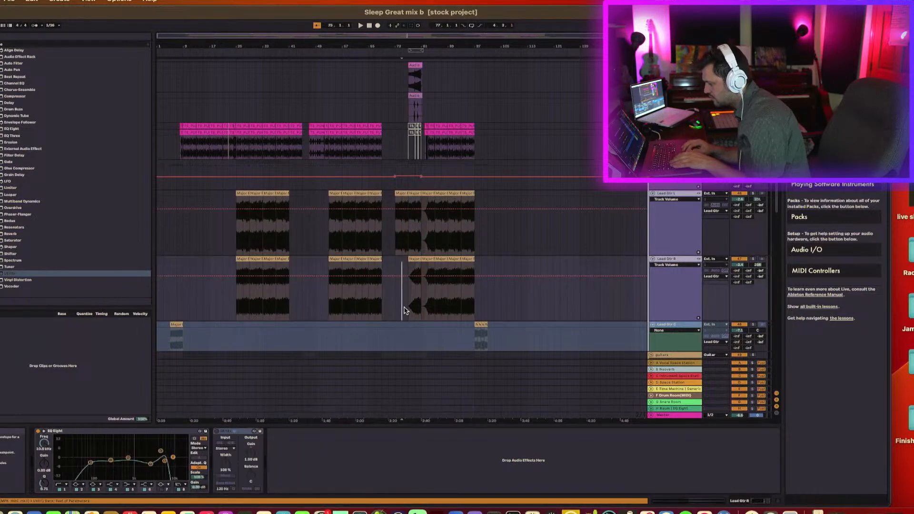
left_click(219, 438)
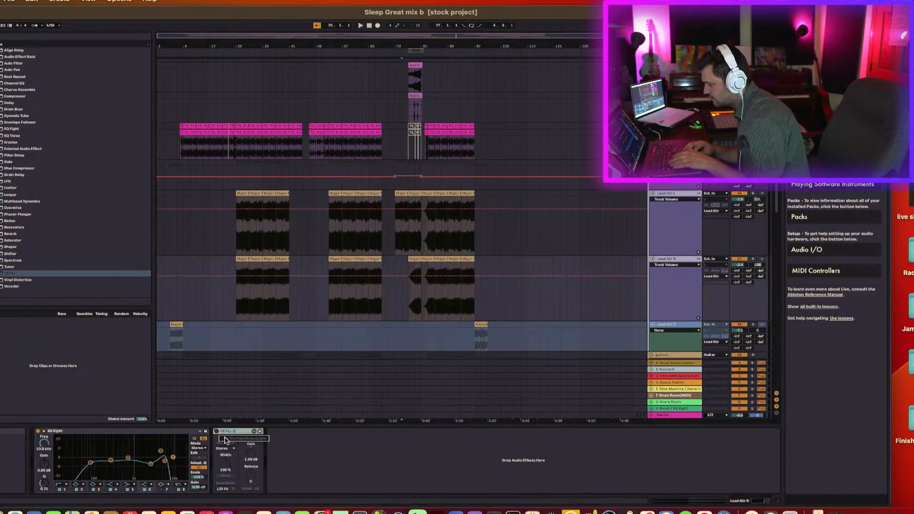
right_click(217, 433)
left_click(403, 274)
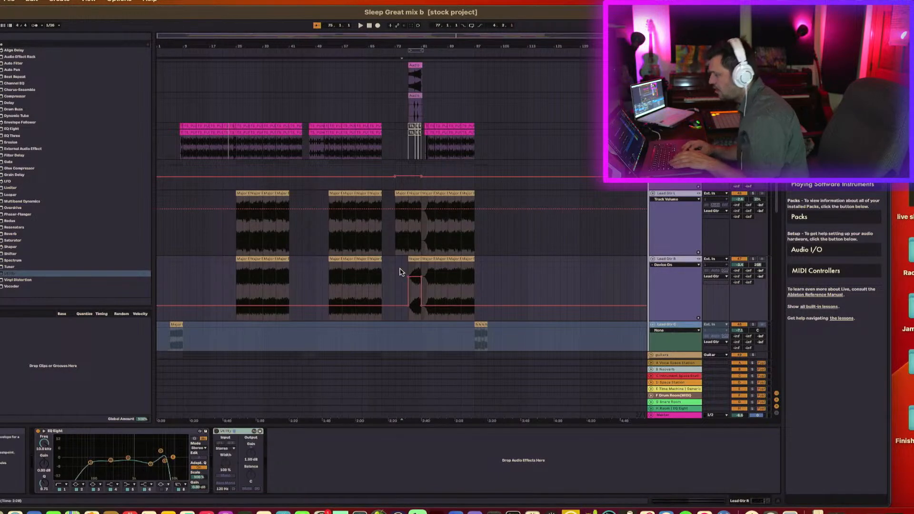
left_click(406, 276)
key("space")
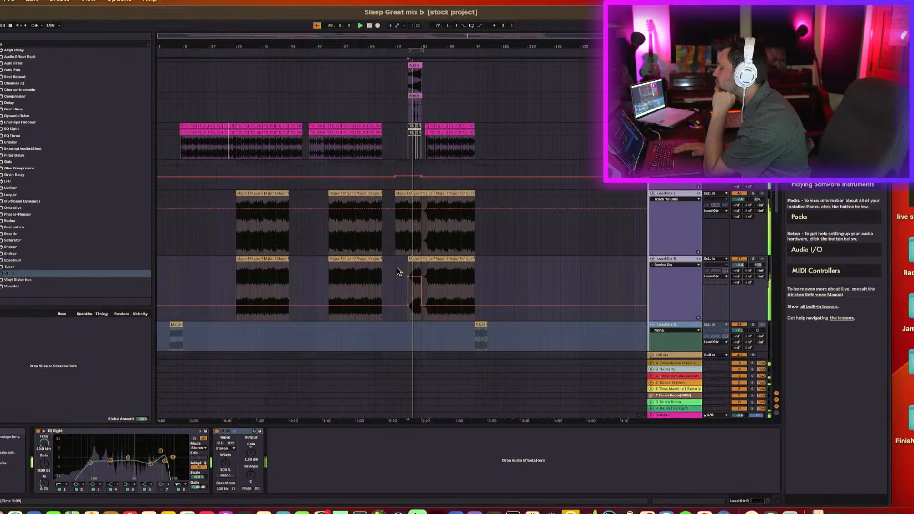
Play from the first lead guitar clips and solo the Guitar and Bass buses, checking the device chain of each
left_click(236, 279)
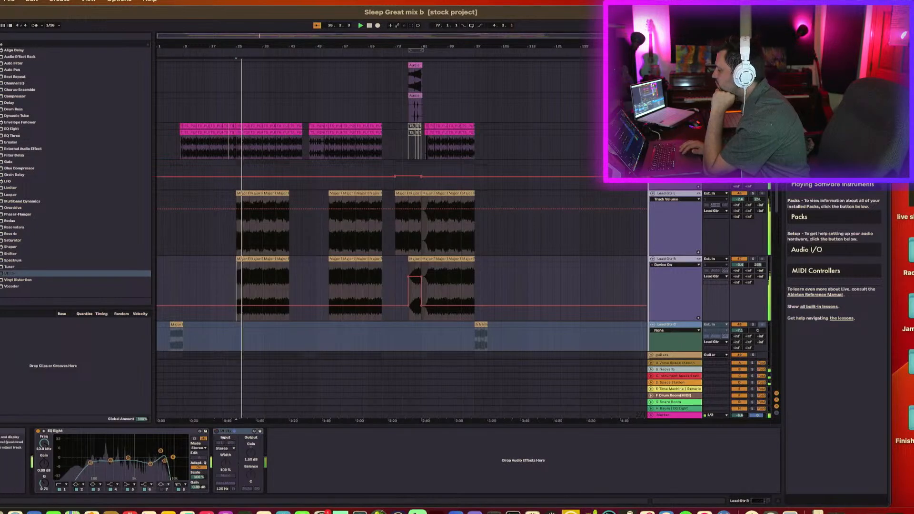
scroll(706, 269, "down", 15)
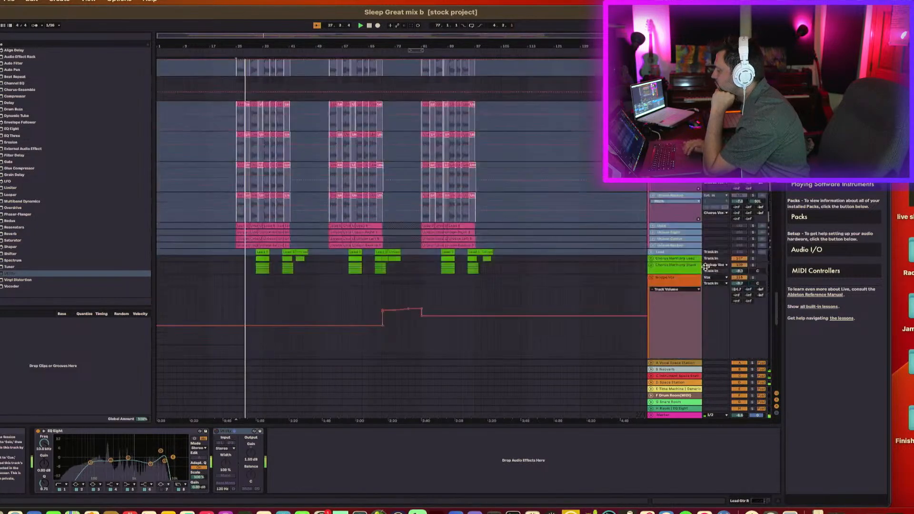
scroll(706, 269, "up", 10)
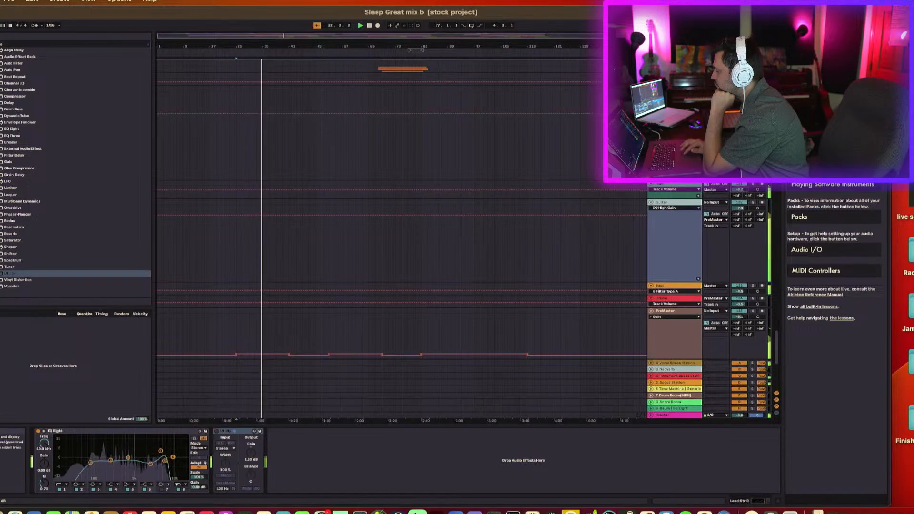
left_click(694, 205)
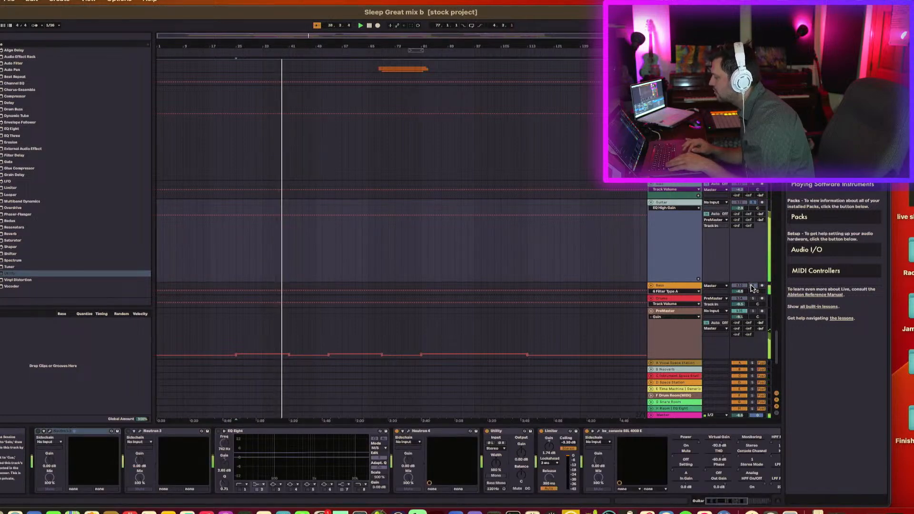
left_click(675, 288)
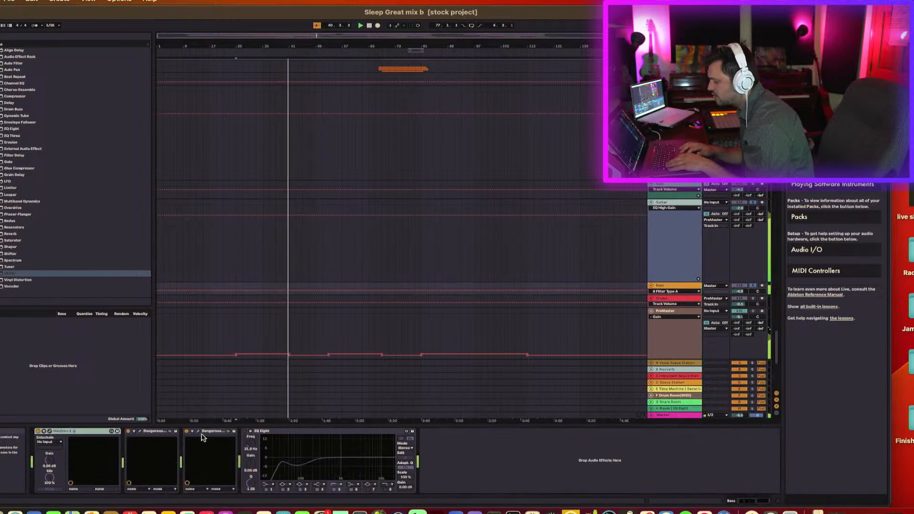
Raise the Bass bus volume slightly and take the buses out of solo
left_click(186, 430)
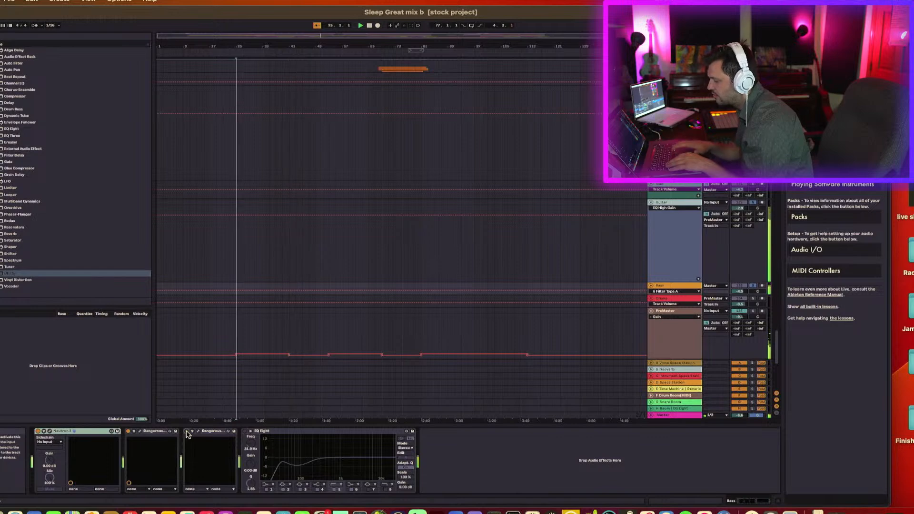
left_click_drag(739, 292, 739, 286)
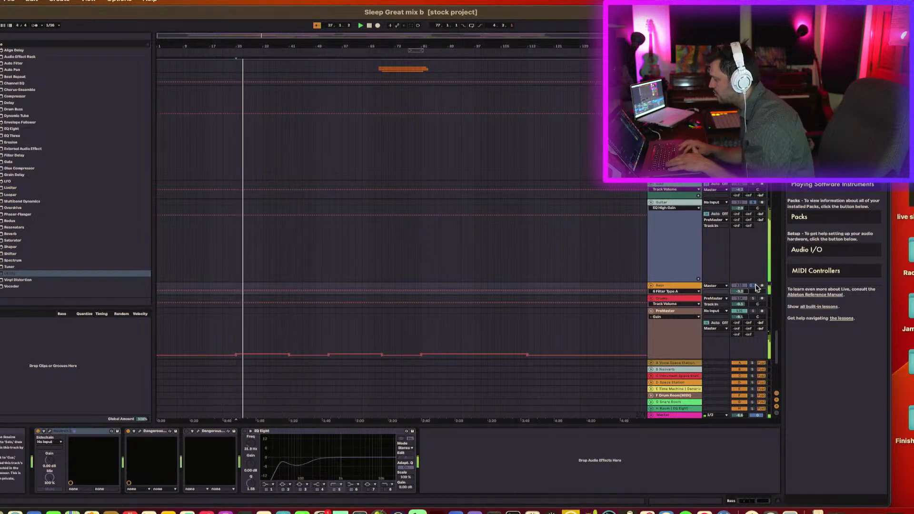
left_click(754, 286)
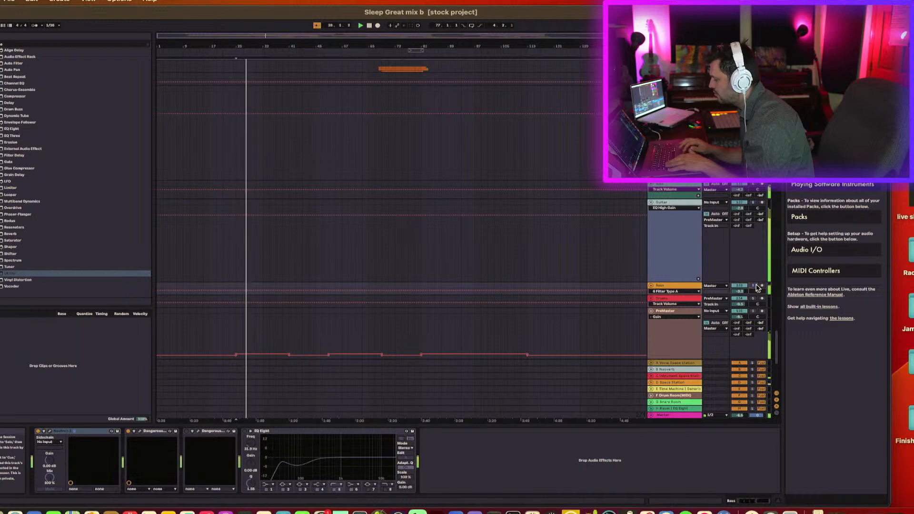
Compare the Bass bus with its EQ Eight switched on and off during playback
left_click(245, 431)
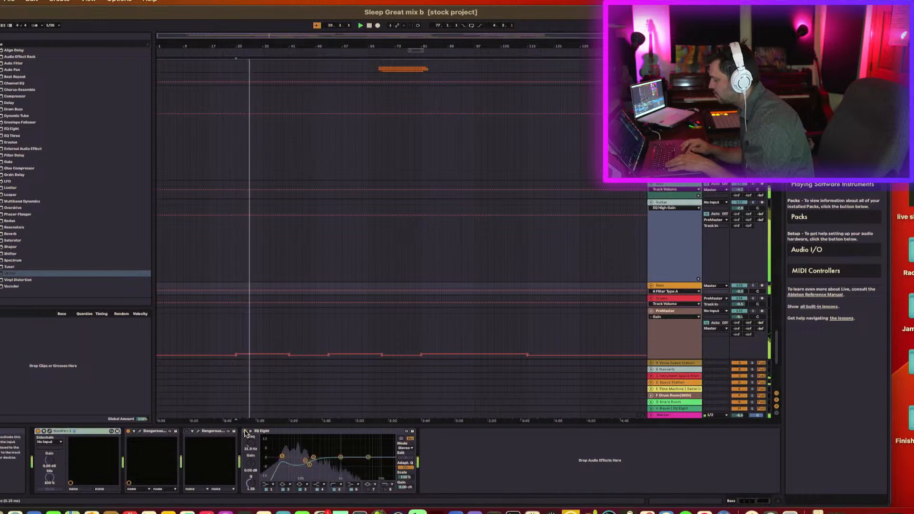
left_click(245, 432)
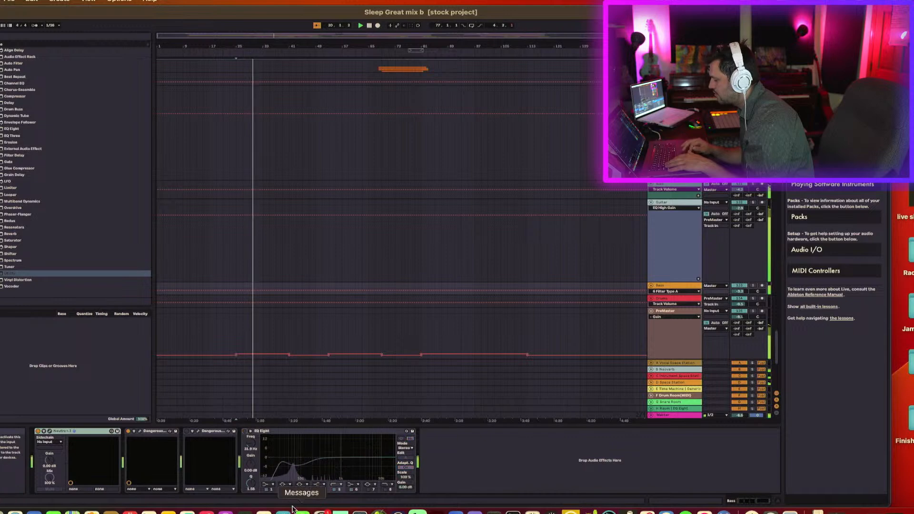
left_click(292, 432)
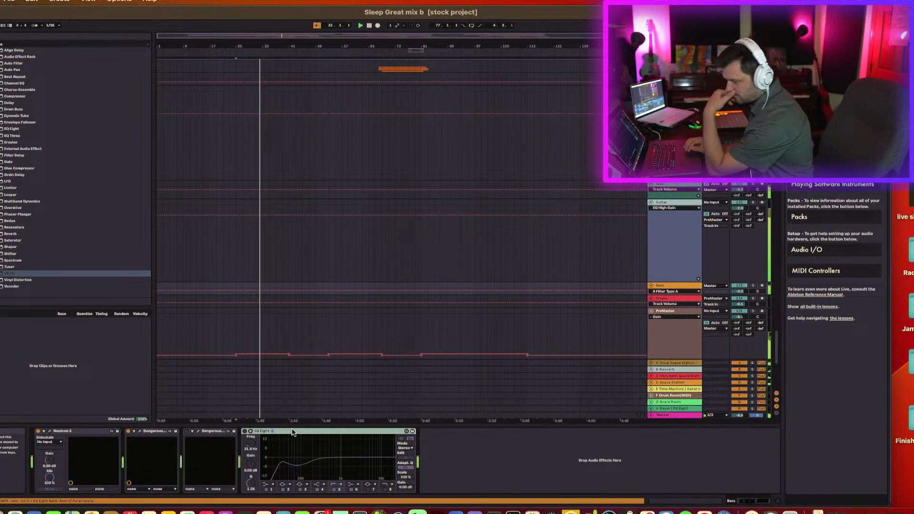
Review the guitar, bass and vocal tracks, and replay the first chorus with Unison Left 5 soloed
scroll(327, 237, "up", 20)
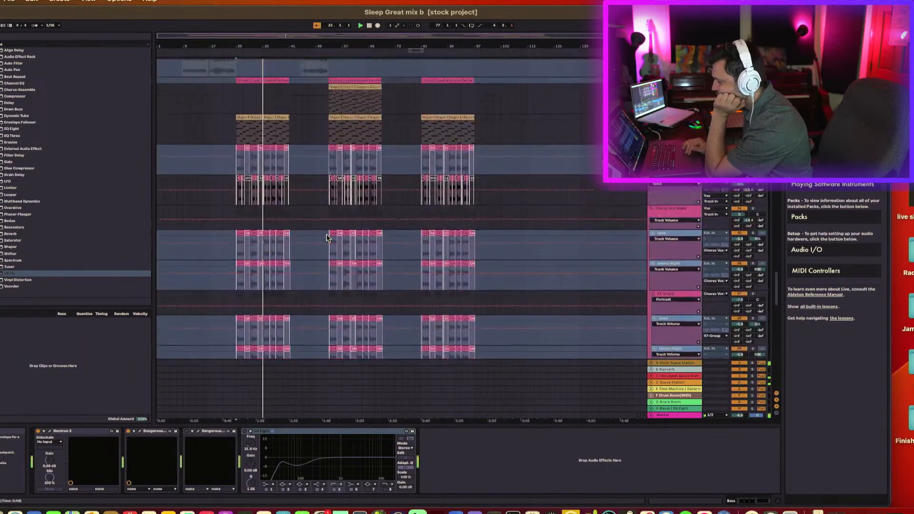
scroll(327, 237, "up", 5)
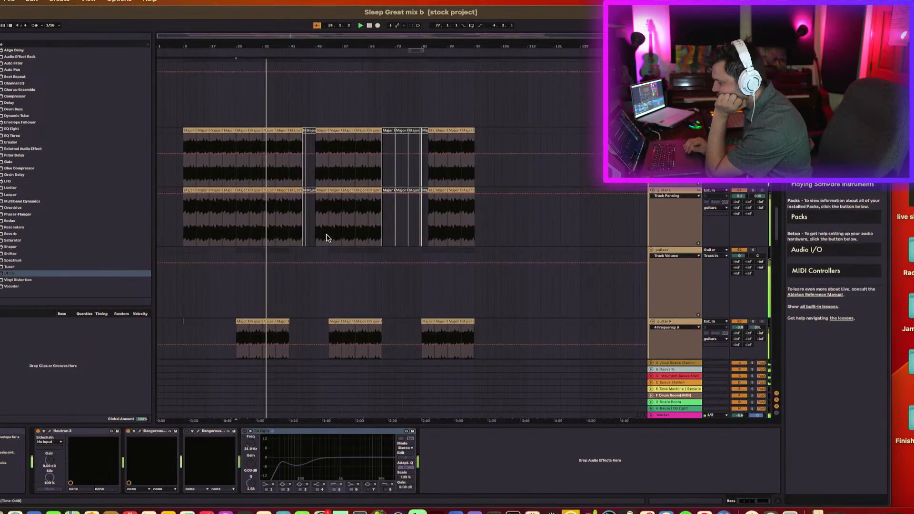
scroll(327, 238, "down", 14)
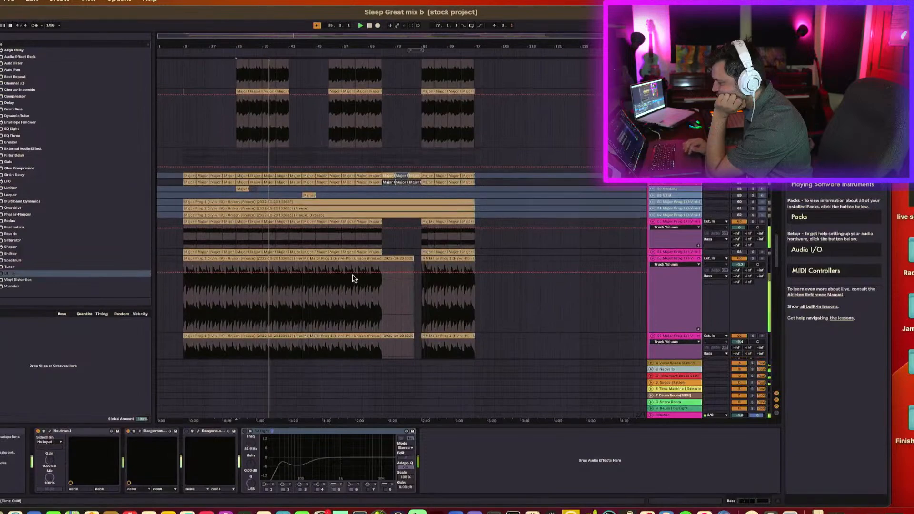
scroll(352, 279, "down", 8)
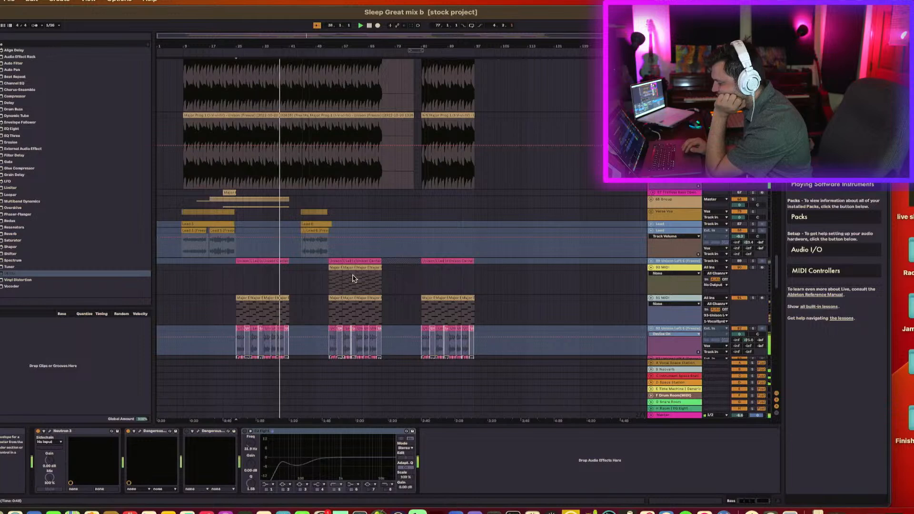
scroll(273, 270, "down", 7)
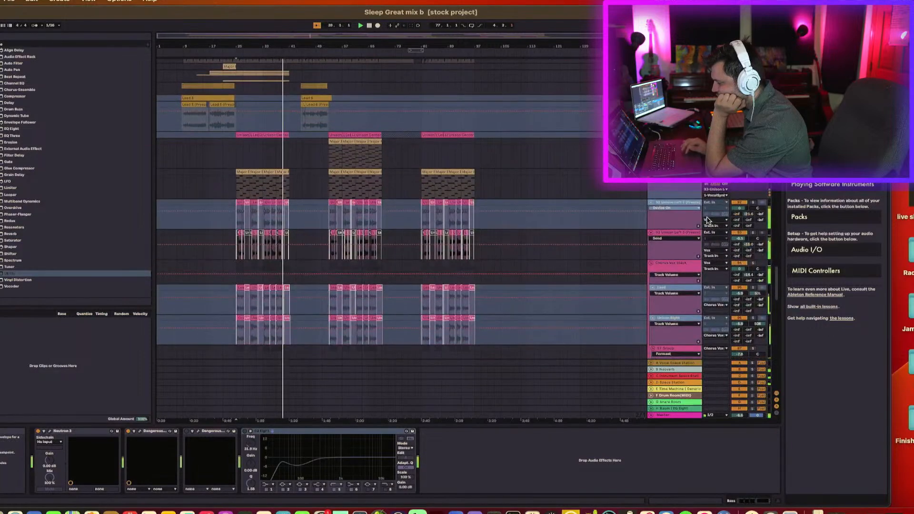
key("space")
key("space")
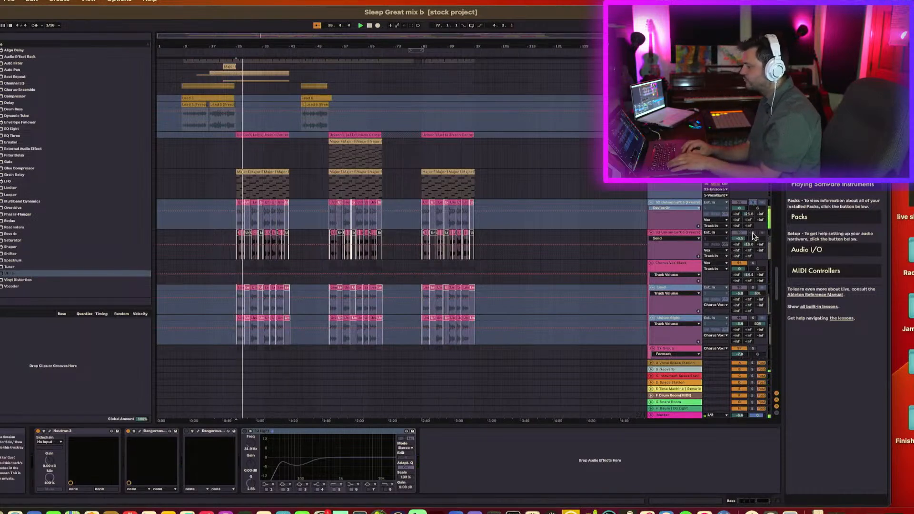
Check the device chain of Unison Left 5 and audition the Chorus Vox Stack in solo
left_click(675, 205)
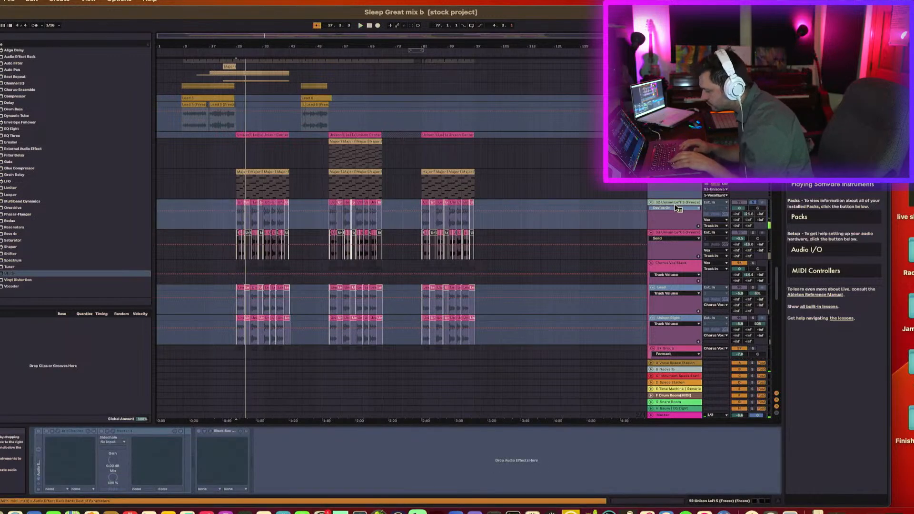
right_click(676, 208)
left_click(674, 205)
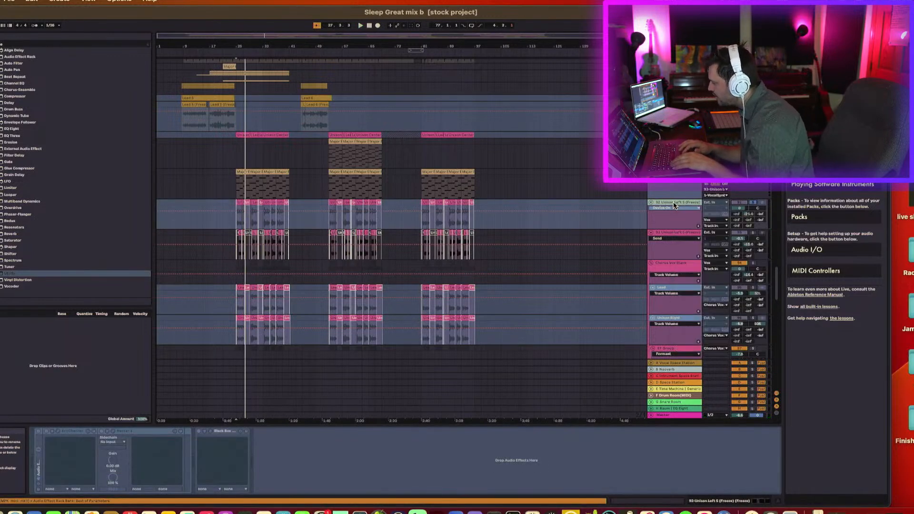
left_click(754, 233)
key("space")
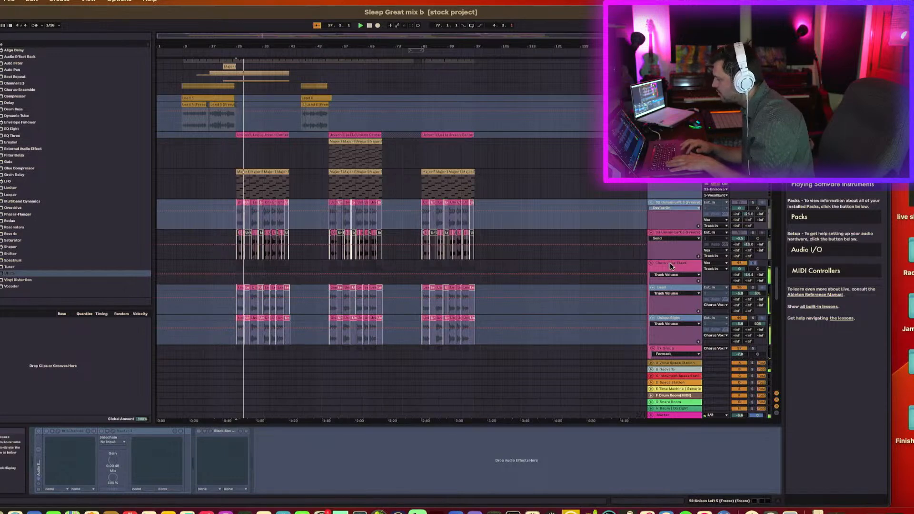
Unfreeze Unison Left 5, open its Nectar 3 plug-in and remove the Compressor 1 module
right_click(679, 203)
left_click(698, 242)
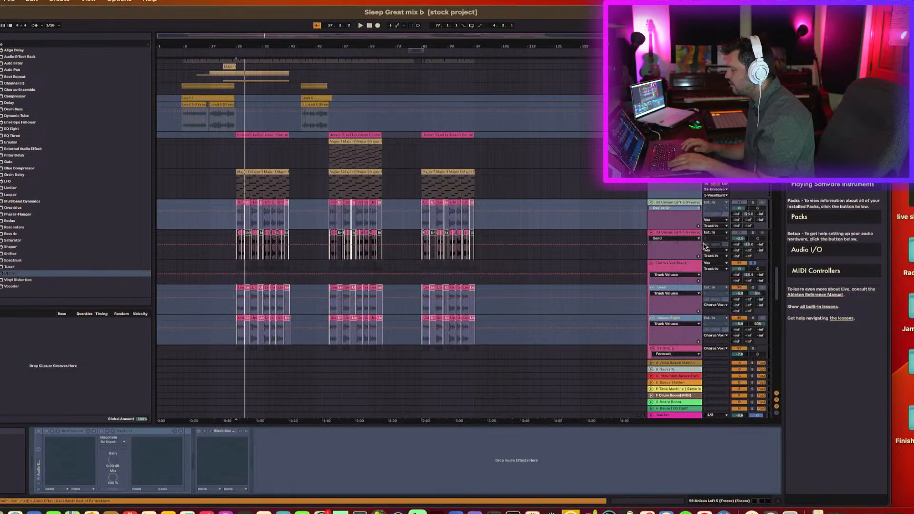
left_click(115, 434)
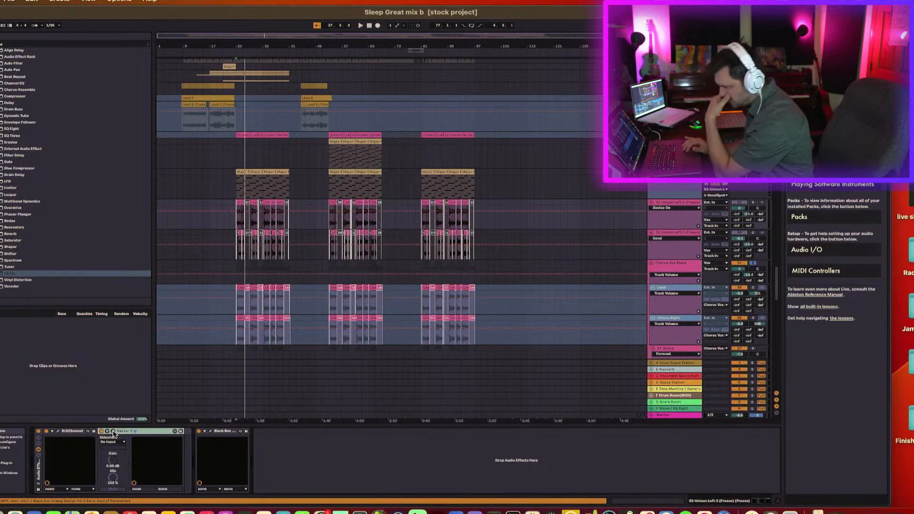
left_click(113, 432)
scroll(326, 75, "right", 3)
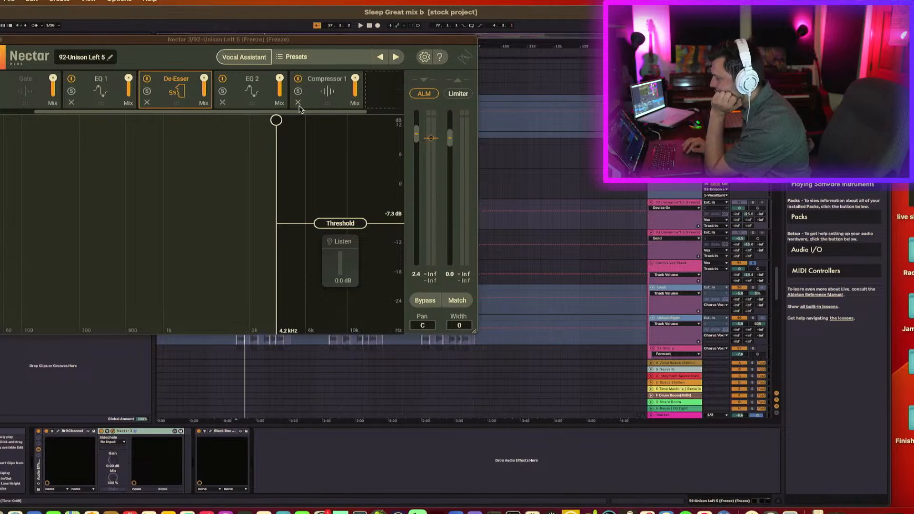
left_click(298, 103)
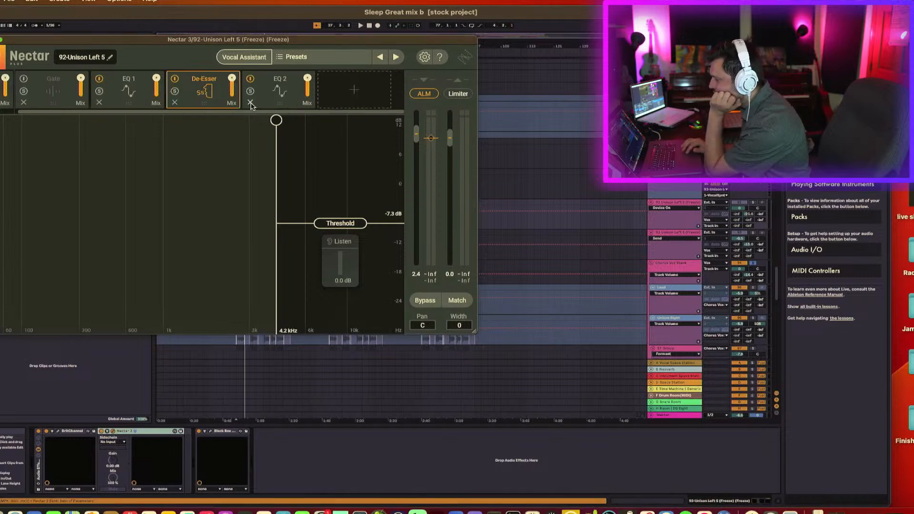
Check the De-Esser and EQ 2 modules in Nectar 3, inspecting the settings of EQ 2 bands 8 and 6
left_click(266, 101)
left_click(200, 91)
left_click(266, 102)
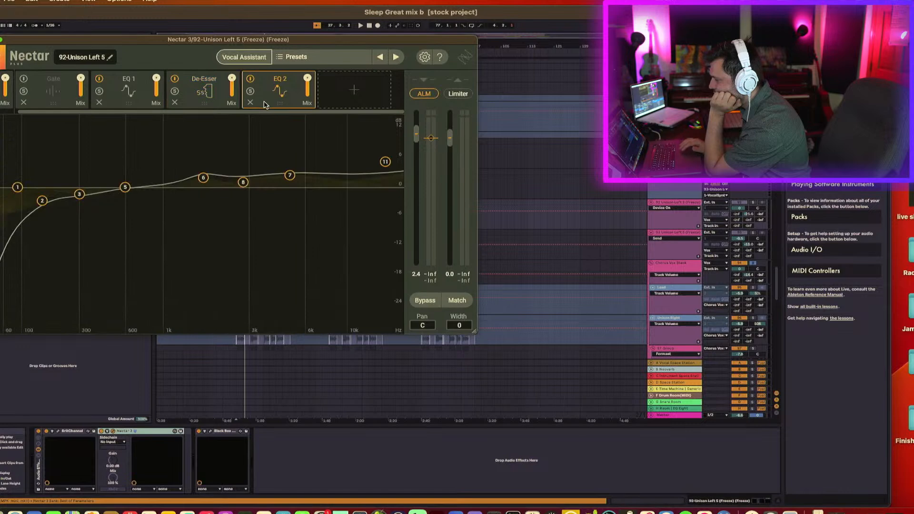
left_click(243, 183)
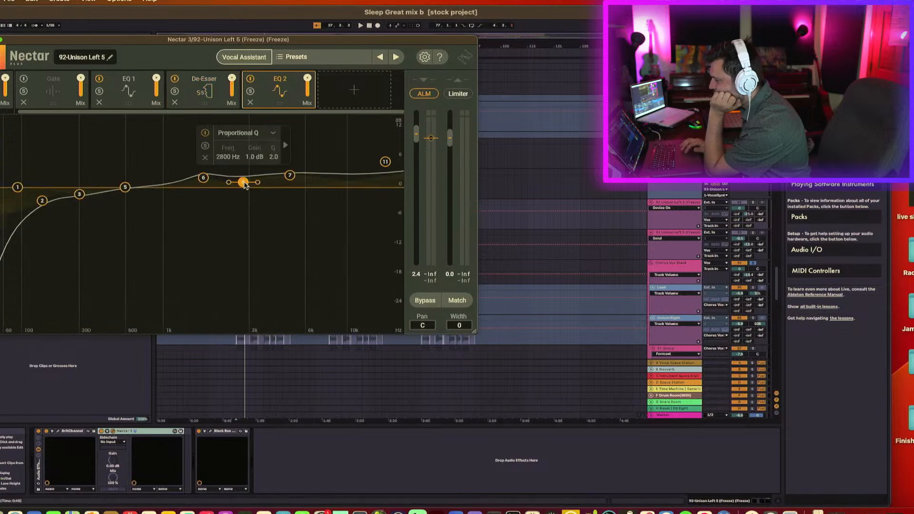
left_click(203, 179)
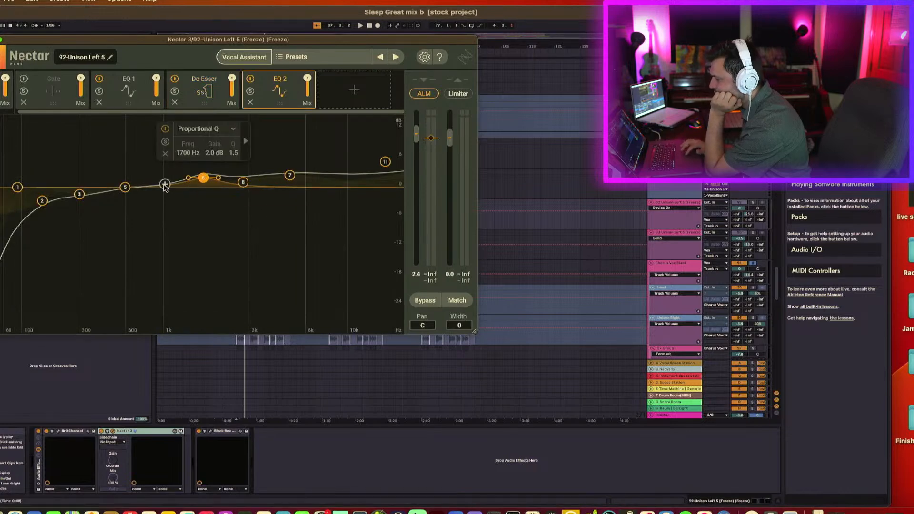
Add a bell cut of about -2.8 dB at 1400 Hz in EQ 2 and play the chorus with Unison Left 5 soloed
left_click_drag(164, 191, 190, 201)
key("space")
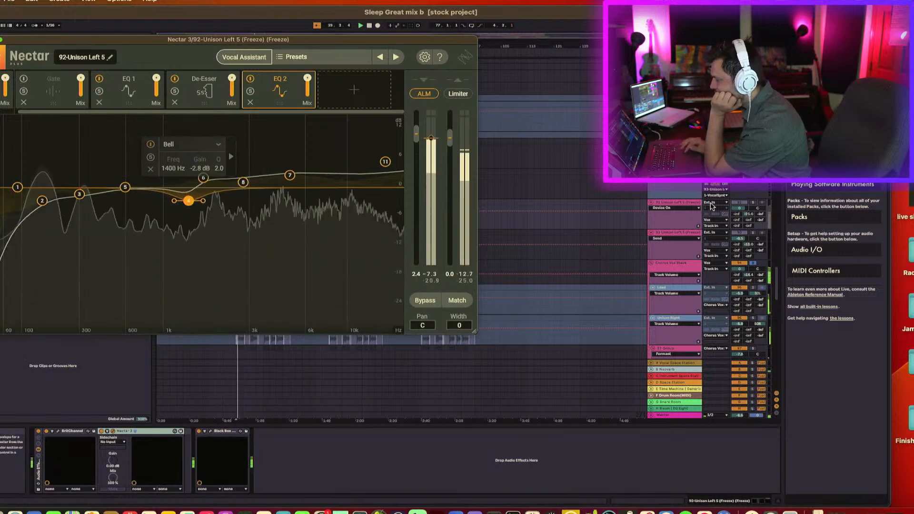
left_click(754, 203)
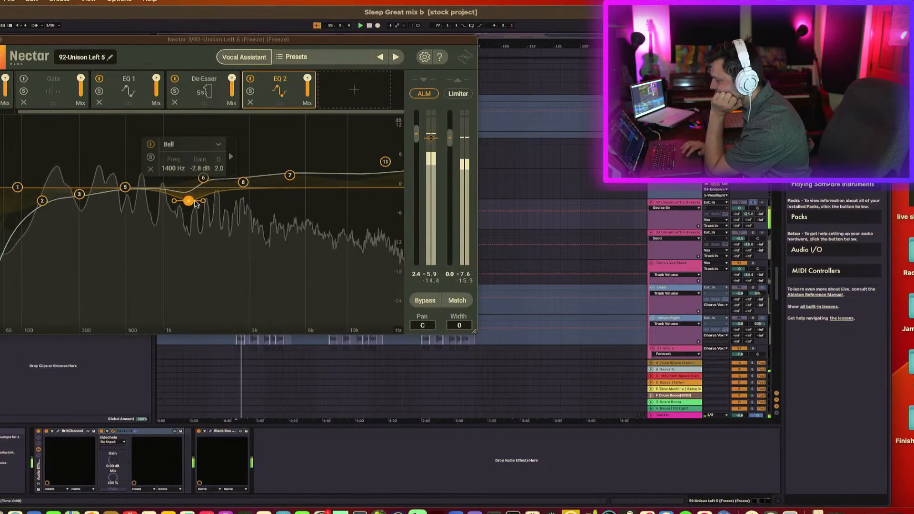
Try the EQ 2 bell cut at about 1549 Hz and -4.7 dB, compare with EQ 1, and remove the band
left_click_drag(196, 201, 232, 202)
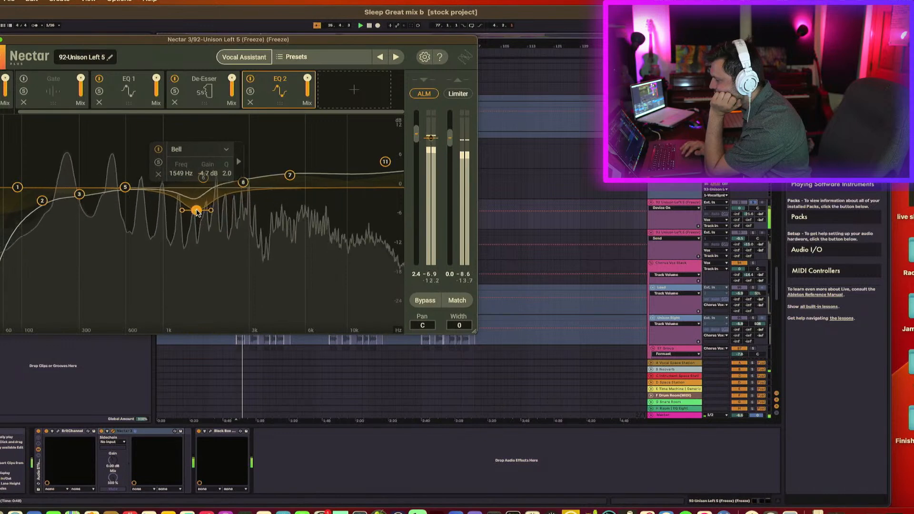
left_click_drag(200, 213, 203, 214)
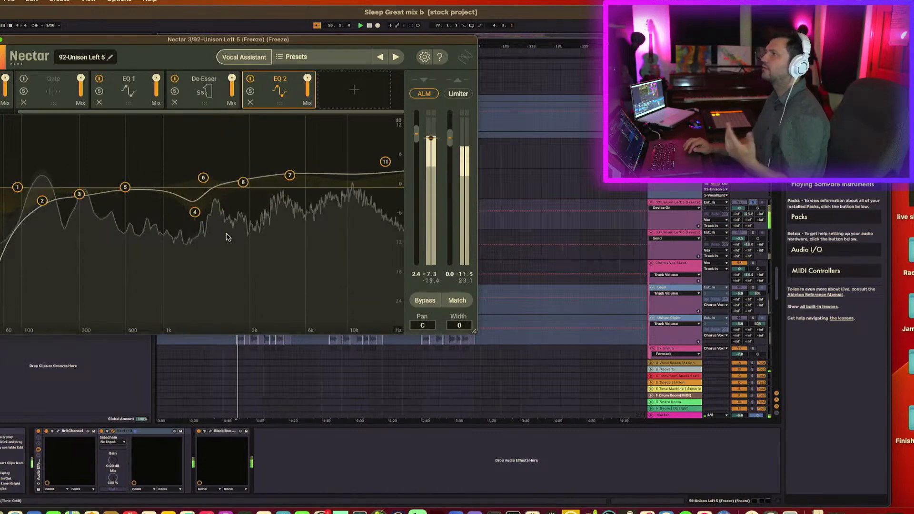
left_click(128, 91)
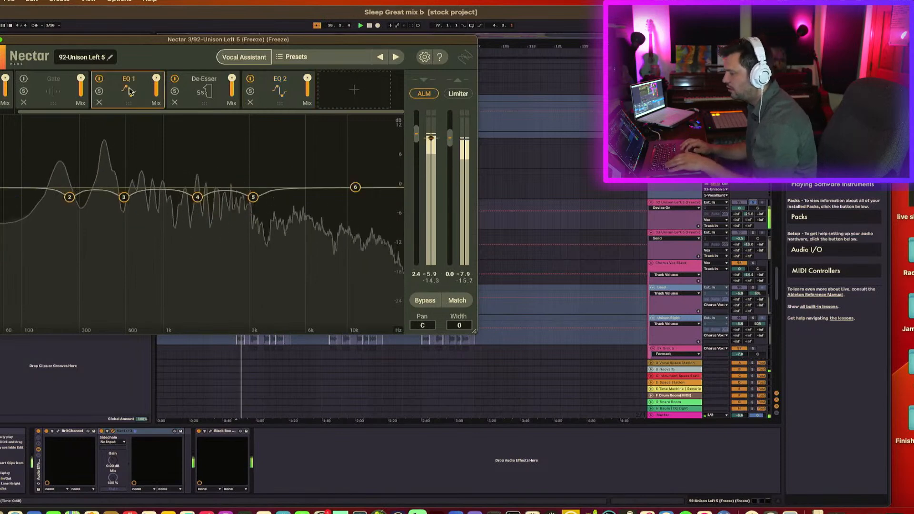
left_click(280, 90)
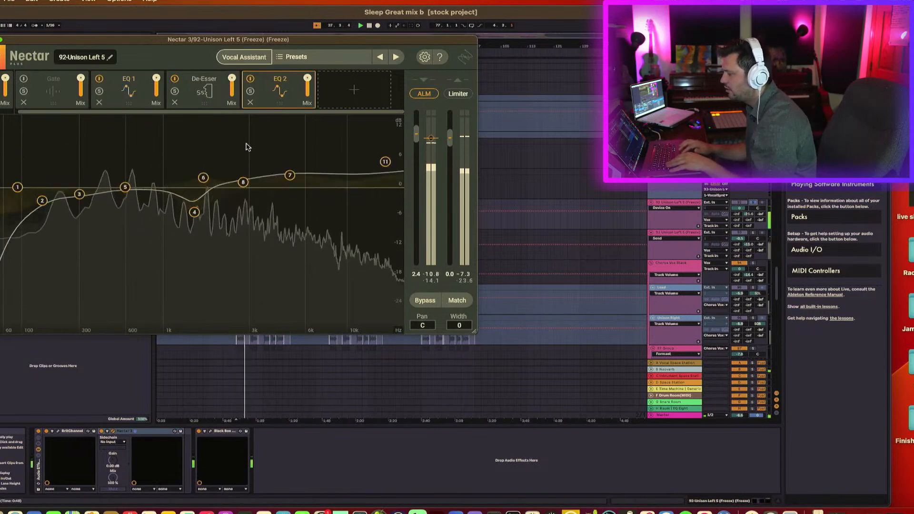
left_click(194, 212)
left_click(157, 176)
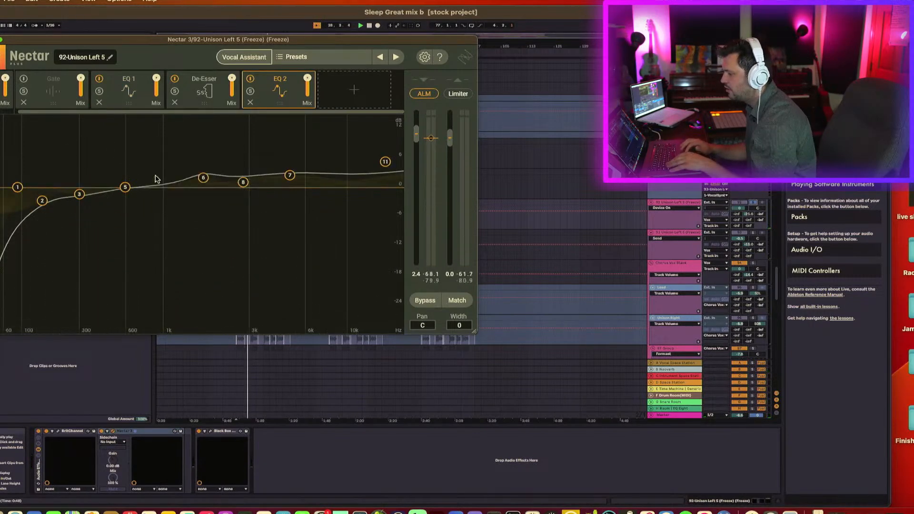
Add a bell cut in EQ 1 and sweep it during playback to about 2451 Hz at -5.0 dB
left_click(129, 91)
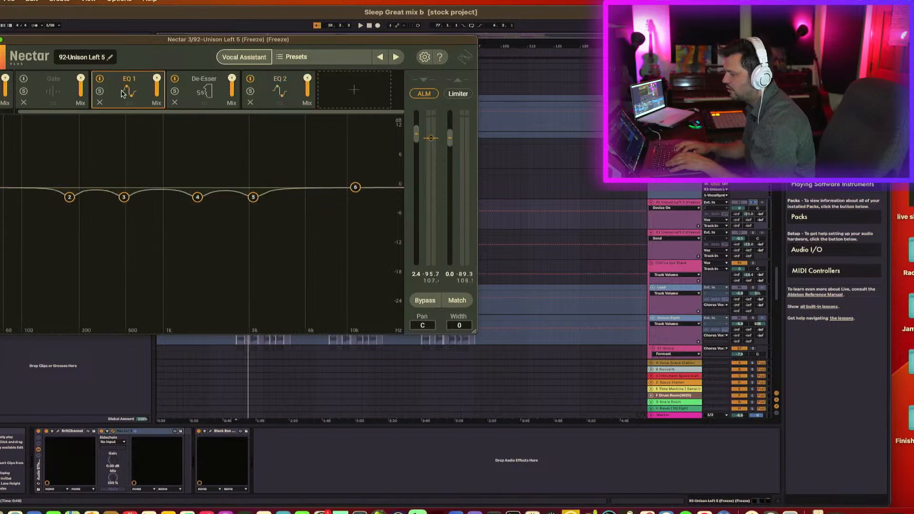
left_click(198, 197)
left_click_drag(222, 195, 215, 223)
key("space")
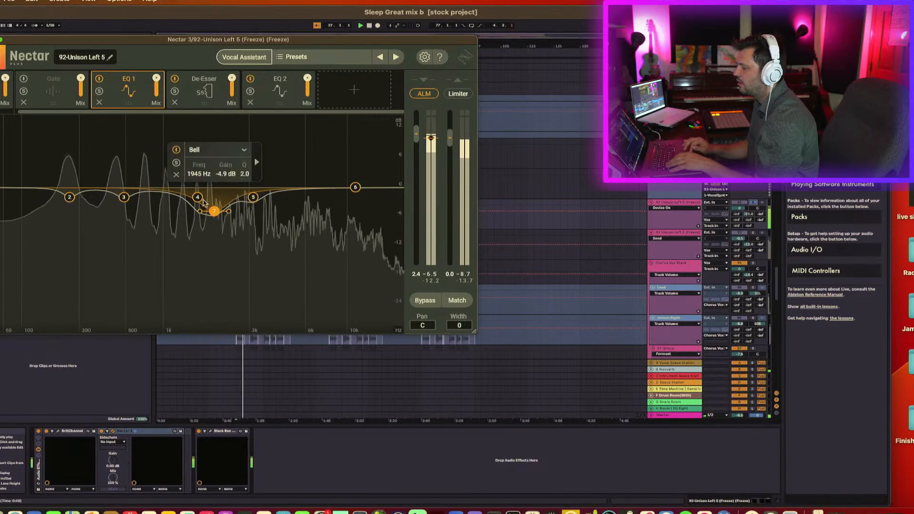
left_click_drag(215, 213, 237, 214)
key("space")
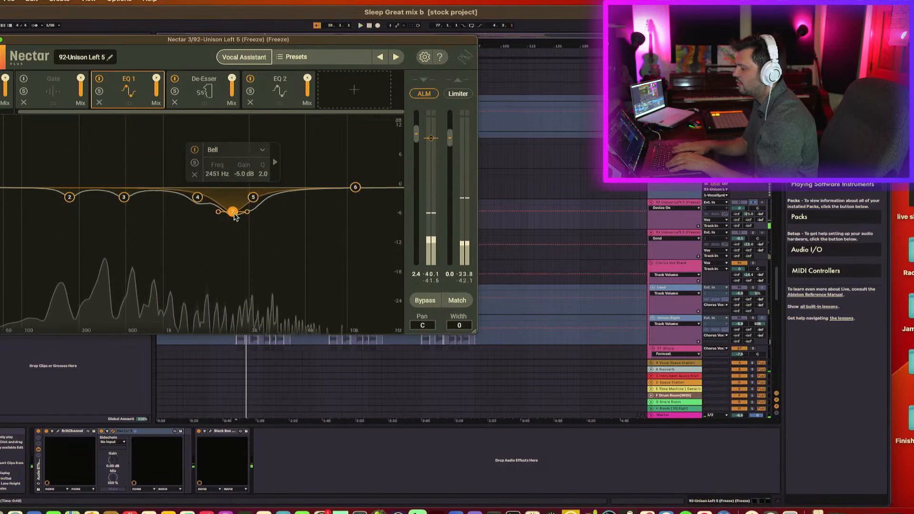
Listen to the new EQ 1 band in solo and retune it to about 2037 Hz, -4.7 dB and Q 0.8
left_click(197, 163)
key("space")
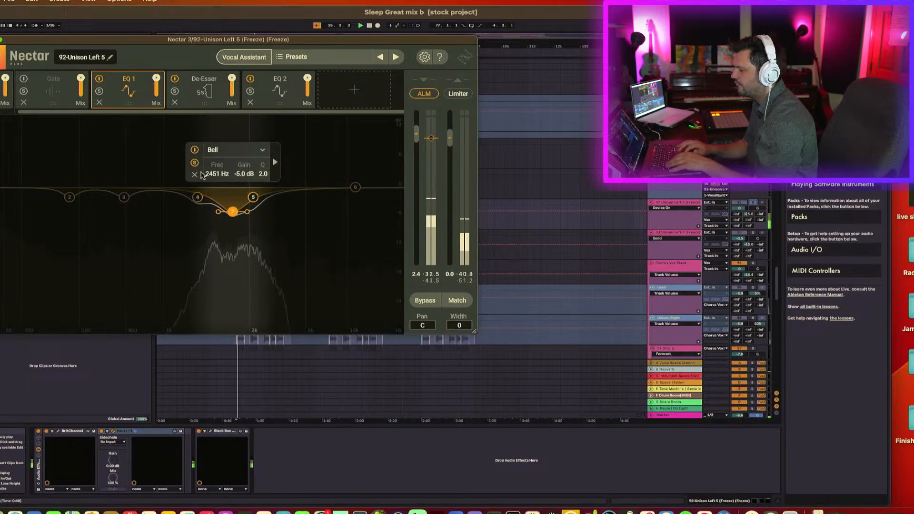
mouse_move(232, 211)
left_mouse_down()
mouse_move(213, 218)
mouse_move(230, 218)
mouse_move(219, 213)
left_mouse_up()
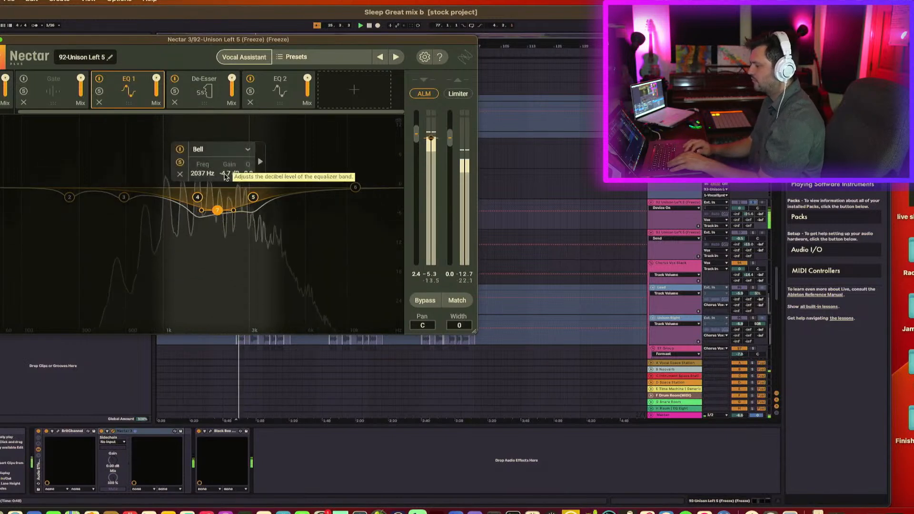
left_click(183, 164)
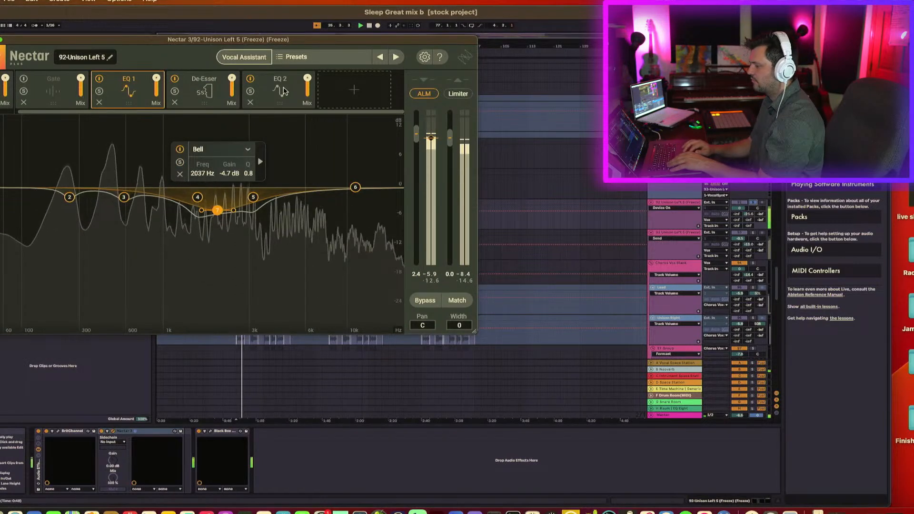
Set EQ 2 band 8 to about 2856 Hz, 1.2 dB and Q 0.5, and replay the chorus
left_click(278, 91)
mouse_move(243, 183)
left_mouse_down()
mouse_move(243, 174)
mouse_move(247, 188)
left_mouse_up()
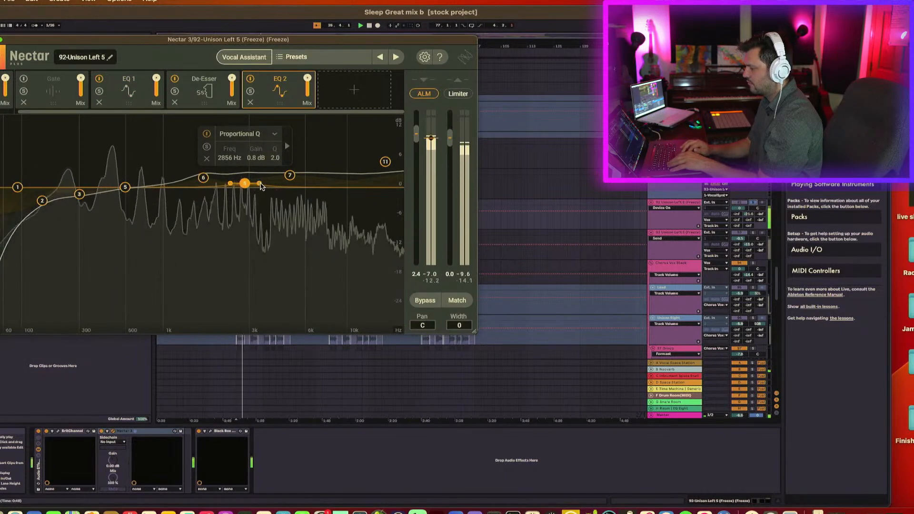
left_click_drag(249, 183, 249, 181)
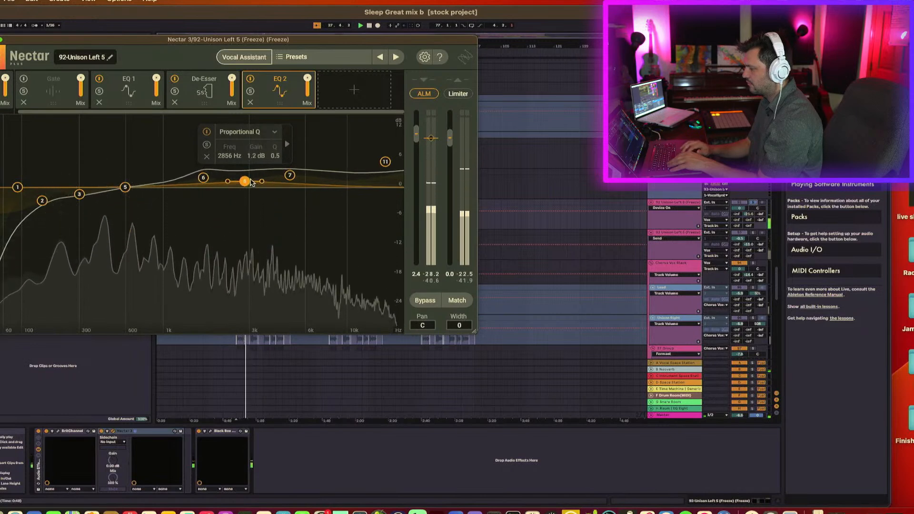
key("space")
key("space")
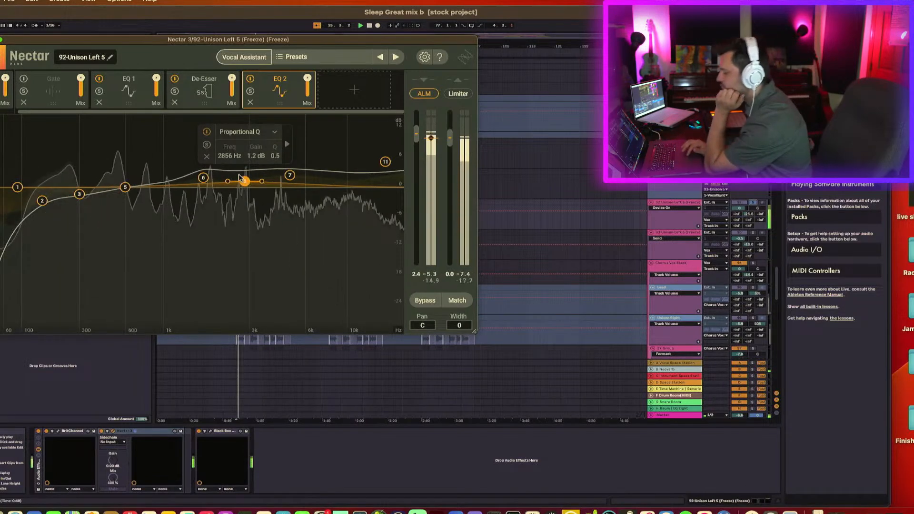
Add a bell cut in EQ 2 at about 1549 Hz and -3.4 dB, audition it and close Nectar 3
left_click_drag(170, 186, 197, 205)
key("space")
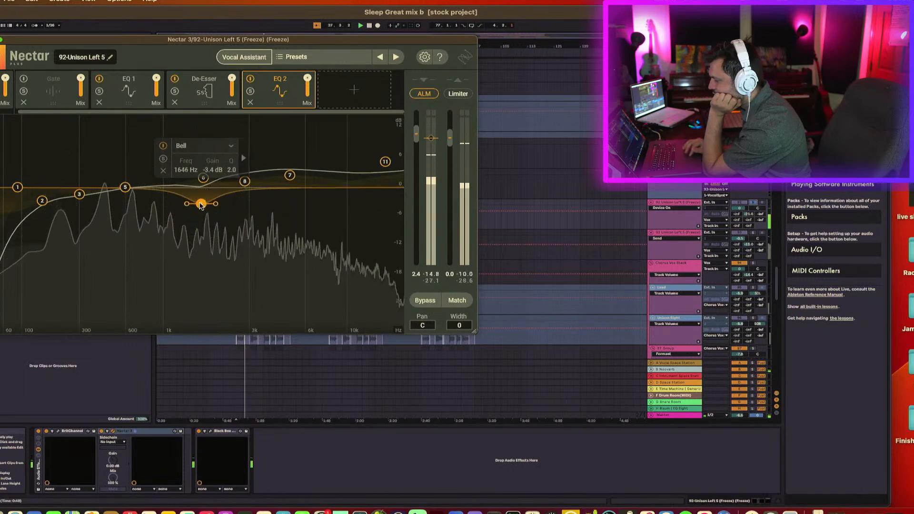
key("space")
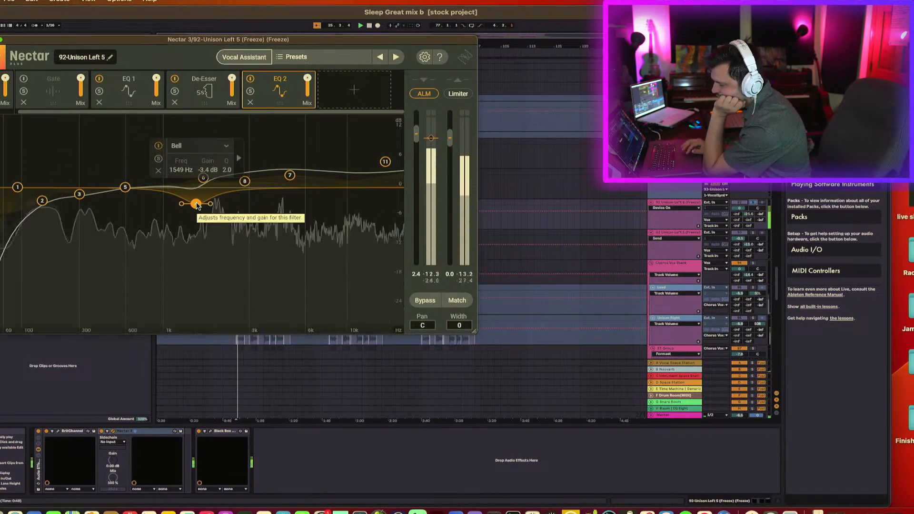
left_click(278, 230)
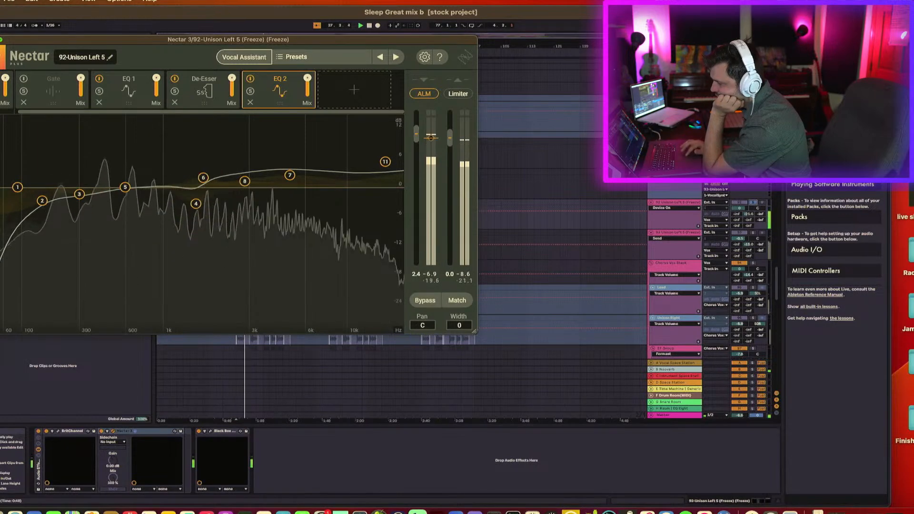
left_click(0, 40)
key("space")
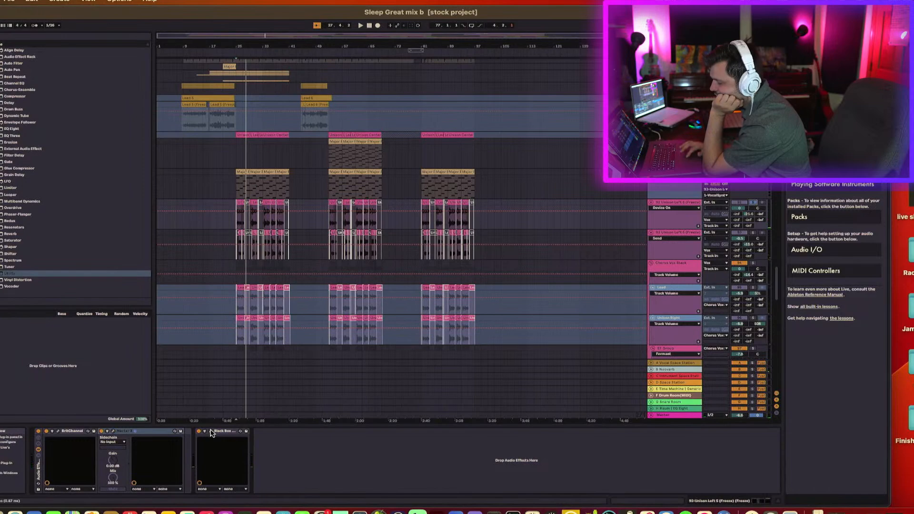
Try the High saturation frequency in Black Box HG-2, compare it with bypass during playback, and set it back to Flat
left_click(211, 432)
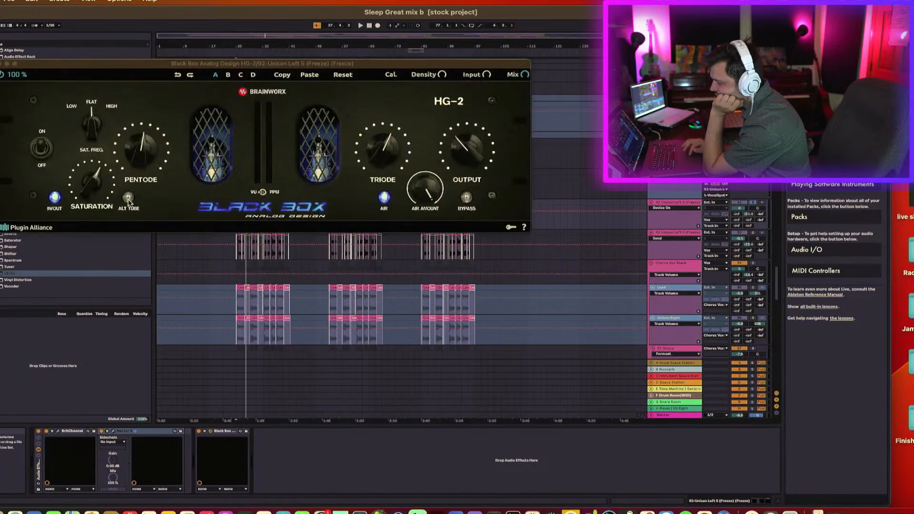
key("space")
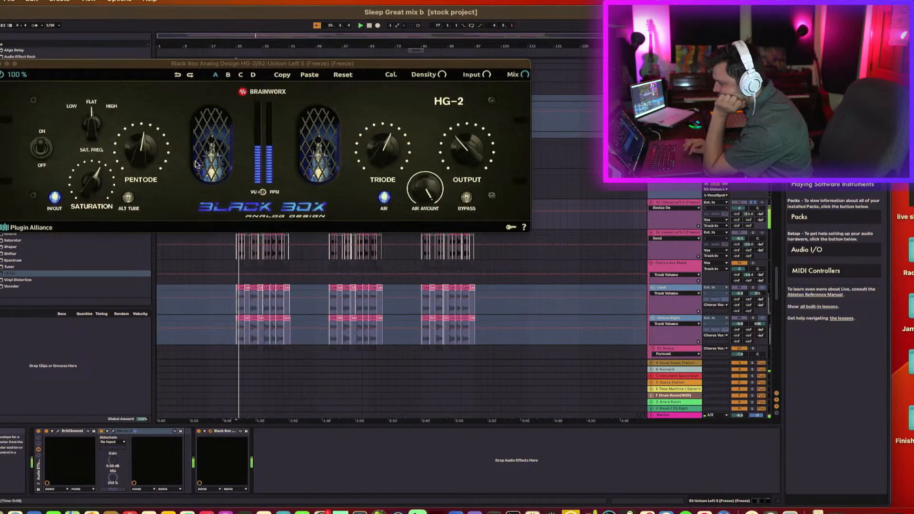
left_click(263, 192)
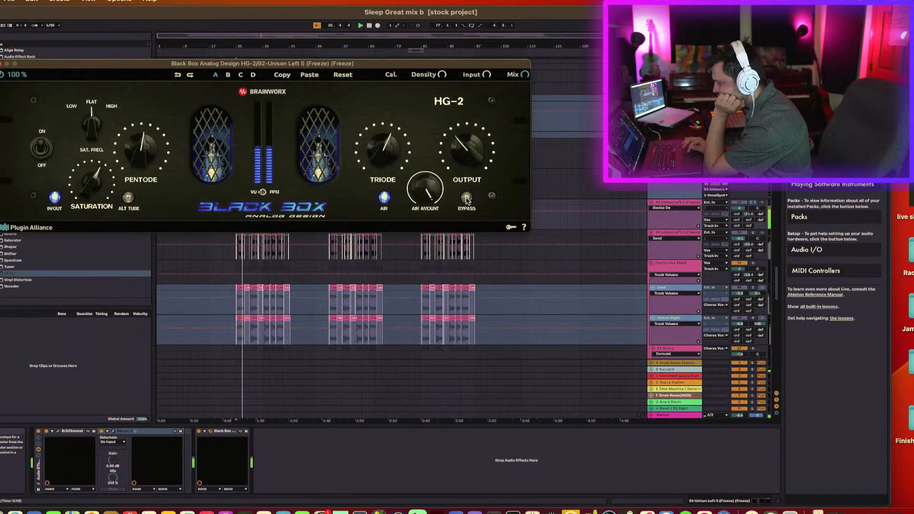
left_click_drag(88, 127, 89, 79)
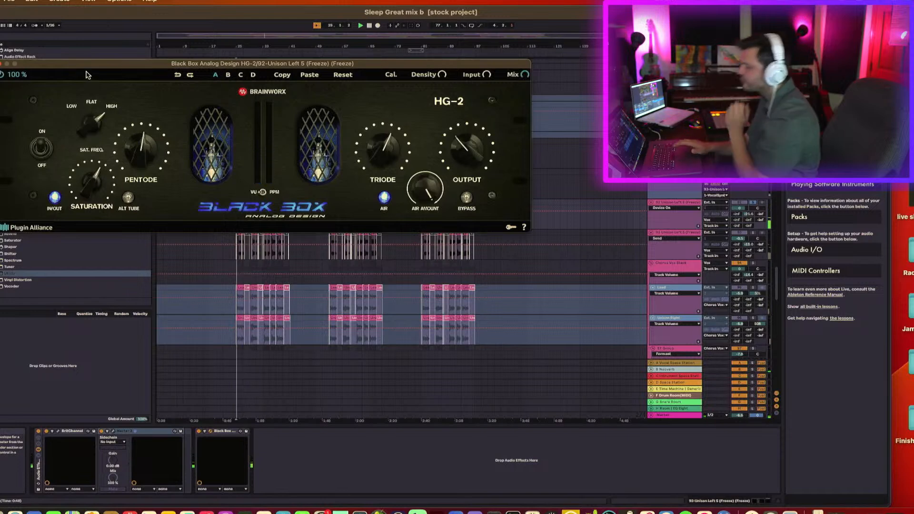
left_click(467, 197)
left_click(469, 203)
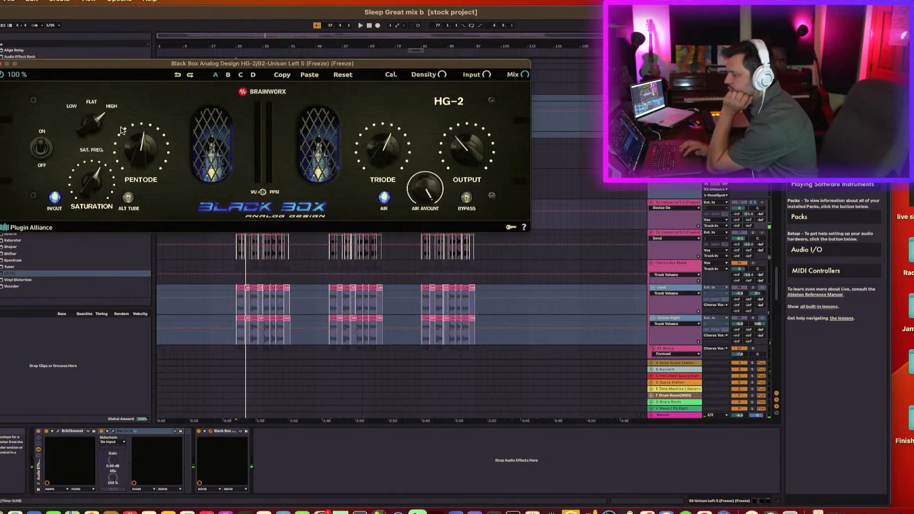
mouse_move(94, 121)
left_mouse_down()
mouse_move(95, 139)
mouse_move(91, 127)
left_mouse_up()
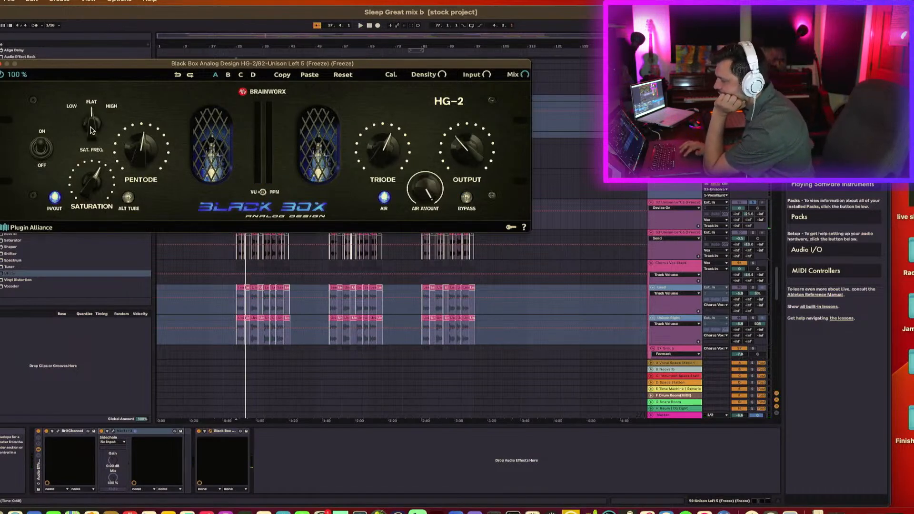
Replay the chorus, reopen Nectar 3 on Unison Left 5 and add an EQ 2 bell boost at about 197 Hz and 2.8 dB
key("space")
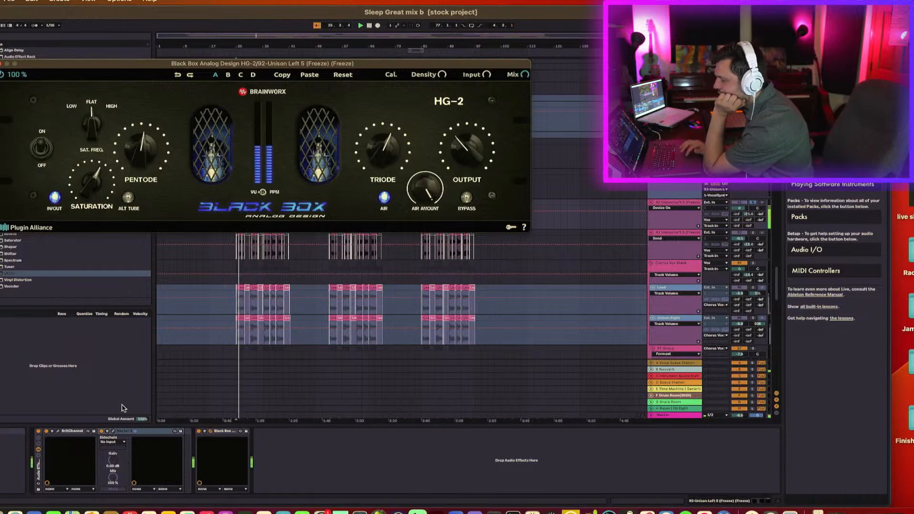
left_click(113, 431)
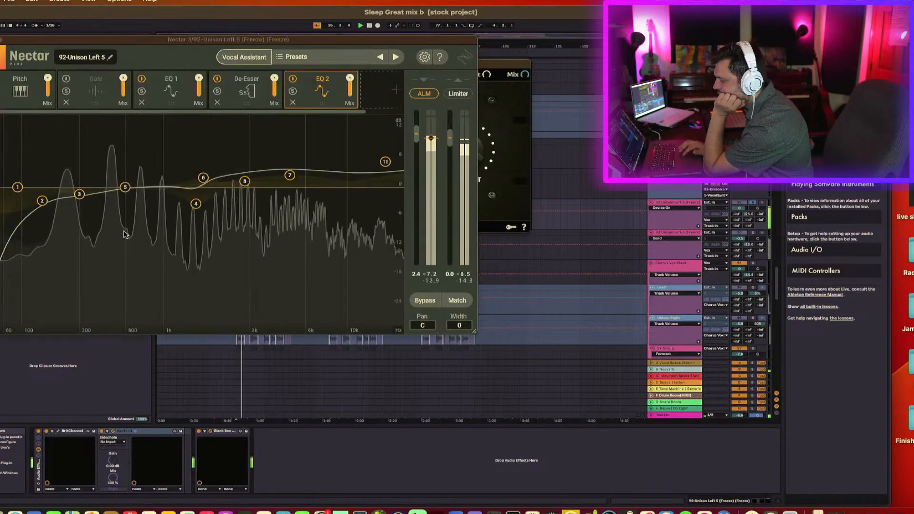
key("space")
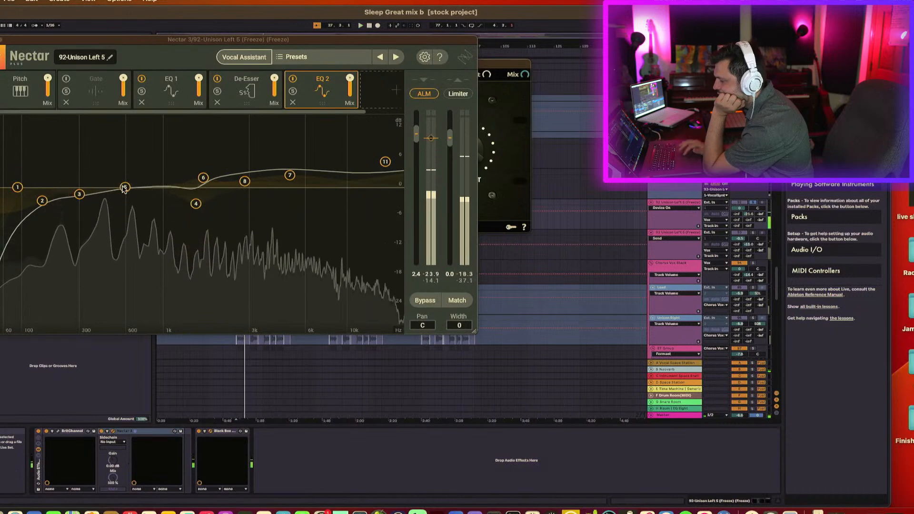
left_click(124, 189)
left_click(5, 63)
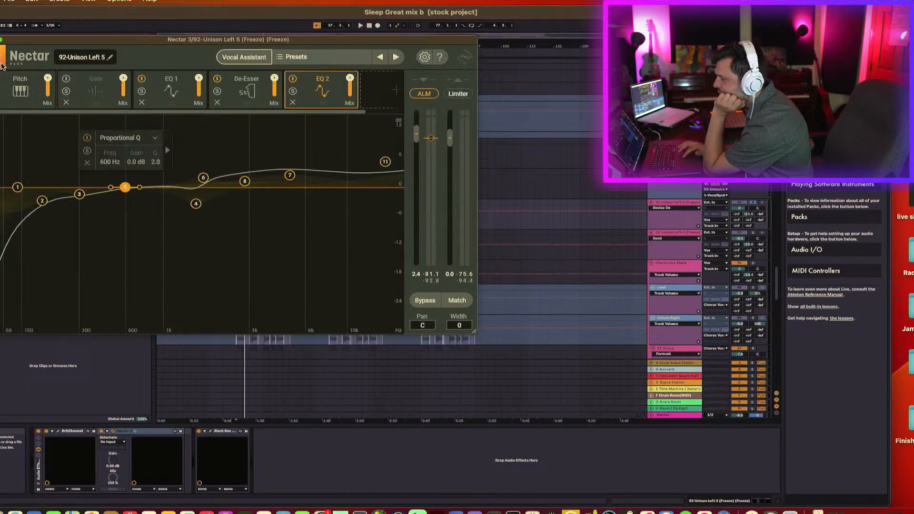
left_click(79, 188)
left_click_drag(79, 188, 54, 186)
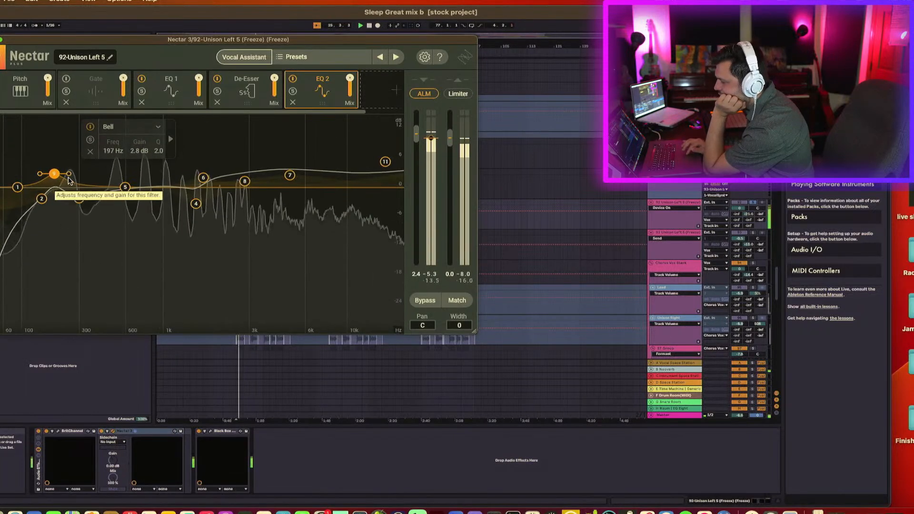
Set the new 197 Hz bell to 2.1 dB and Q 0.8, audition it in solo and in context, and close Nectar 3
mouse_move(69, 176)
left_mouse_down()
mouse_move(87, 168)
mouse_move(53, 179)
left_mouse_up()
left_click(53, 175, "alt")
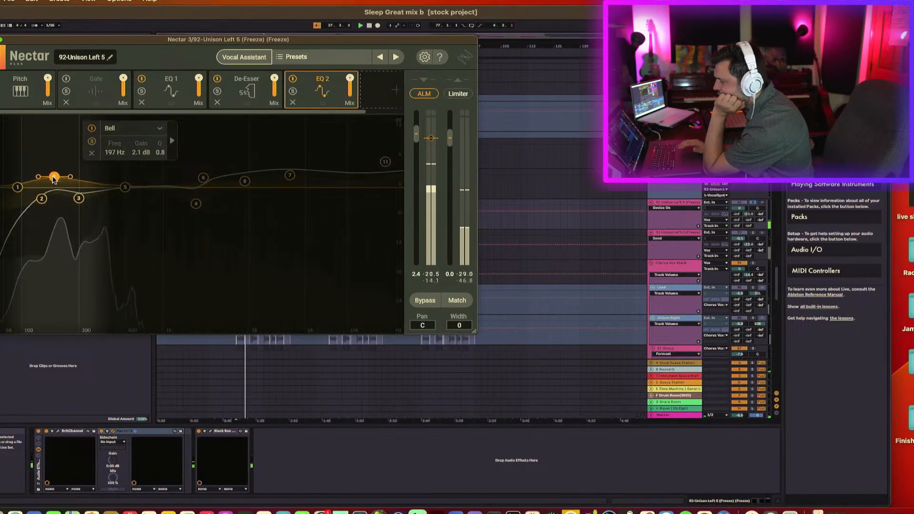
key("space")
key("space")
left_click(92, 140)
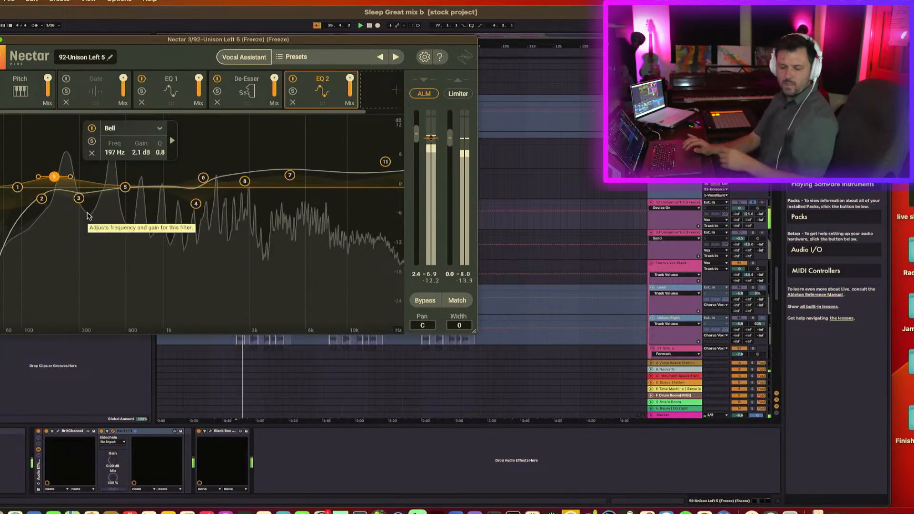
left_click(0, 39)
key("space")
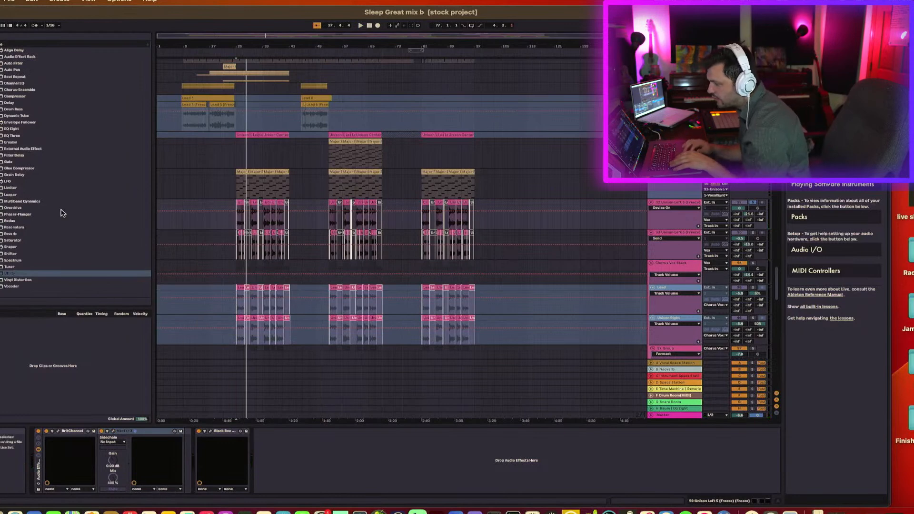
Insert the Analog Obsession FETISH compressor between Nectar 3 and Black Box HG-2, and switch on its Analog Obsession logo option
left_click(0, 100)
left_click(3, 77)
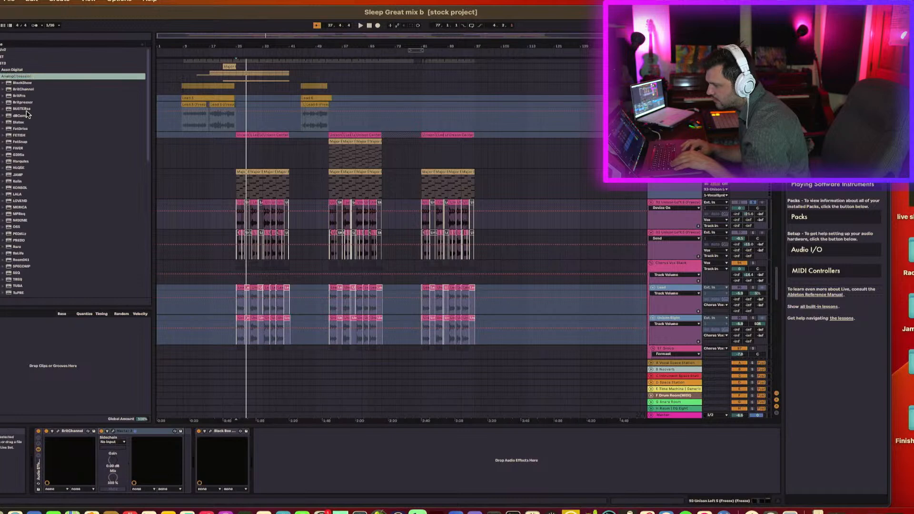
left_click(17, 194)
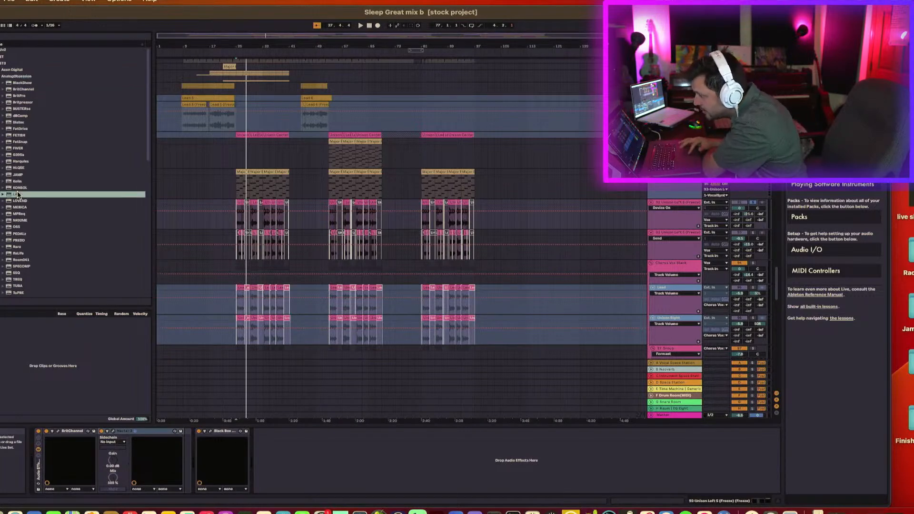
mouse_move(17, 136)
left_mouse_down()
mouse_move(143, 315)
mouse_move(195, 469)
mouse_move(122, 285)
left_mouse_up()
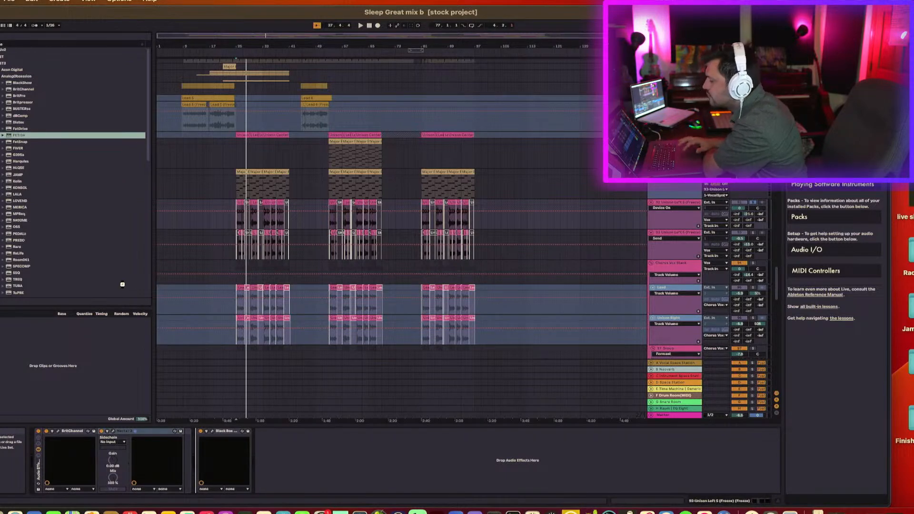
left_click_drag(64, 170, 214, 224)
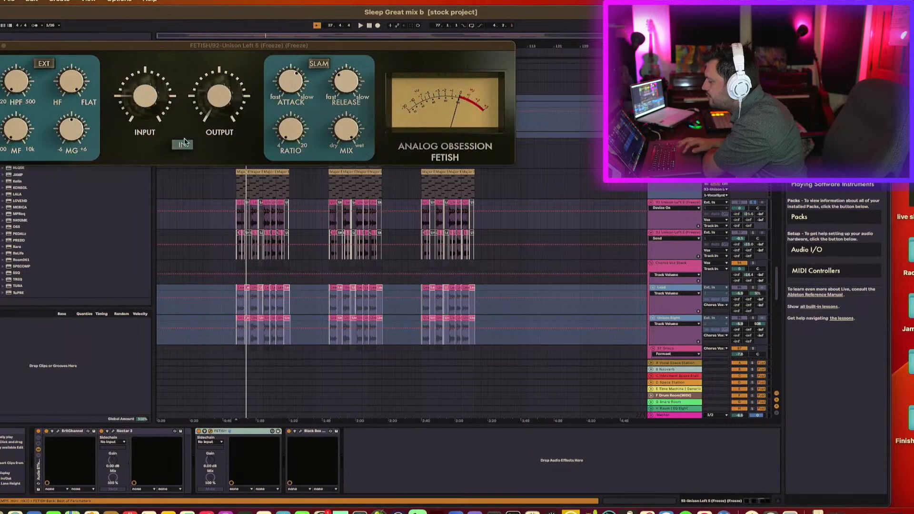
left_click(428, 149)
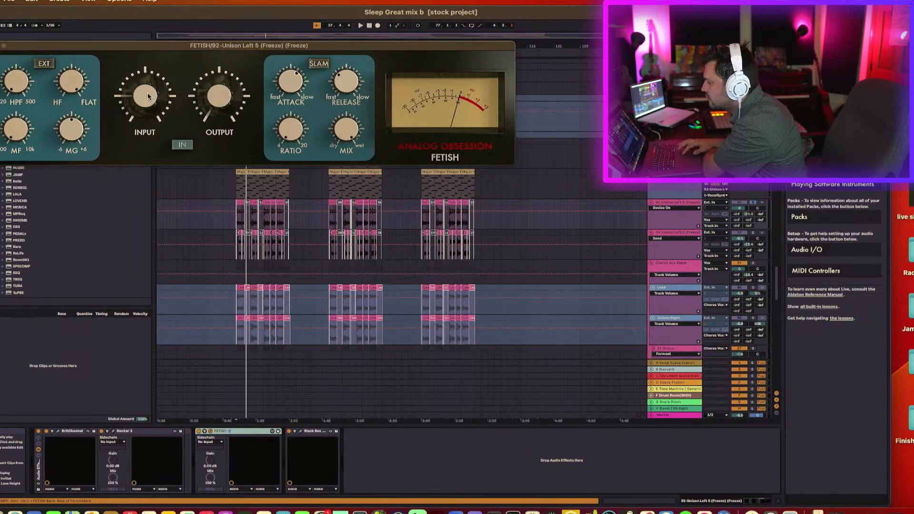
Play the chorus through FETISH, compare it with the compressor switched off, and close its window
key("space")
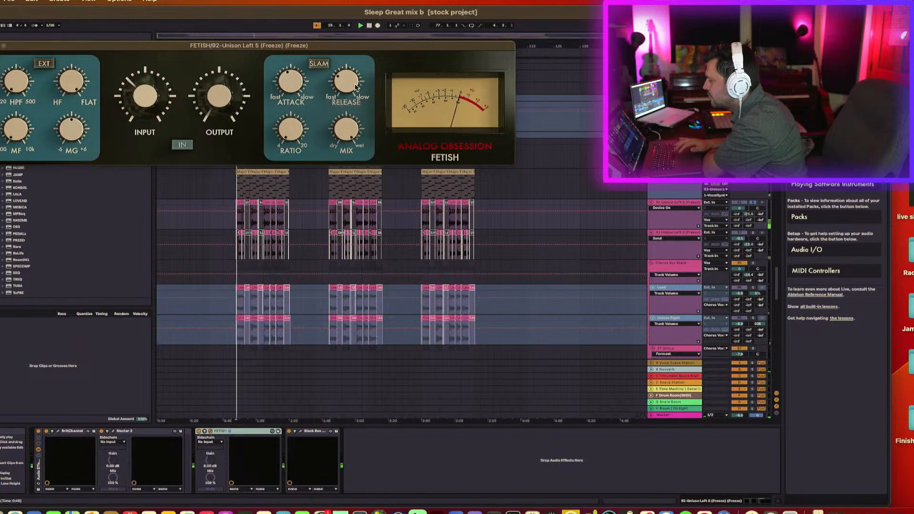
mouse_move(347, 119)
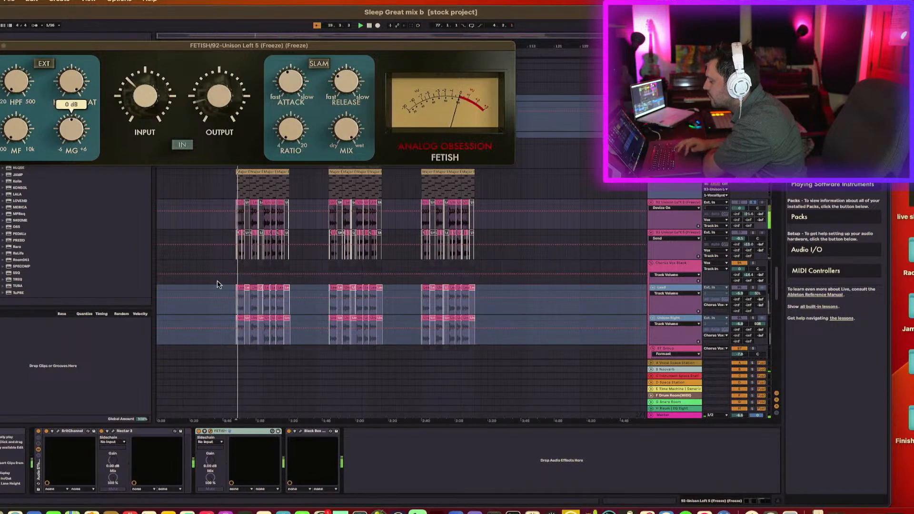
left_click(198, 431)
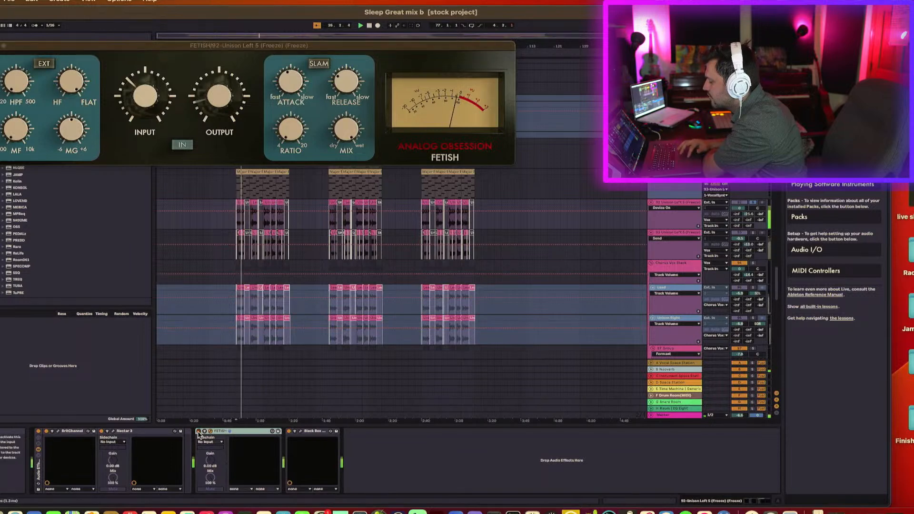
left_click(210, 431)
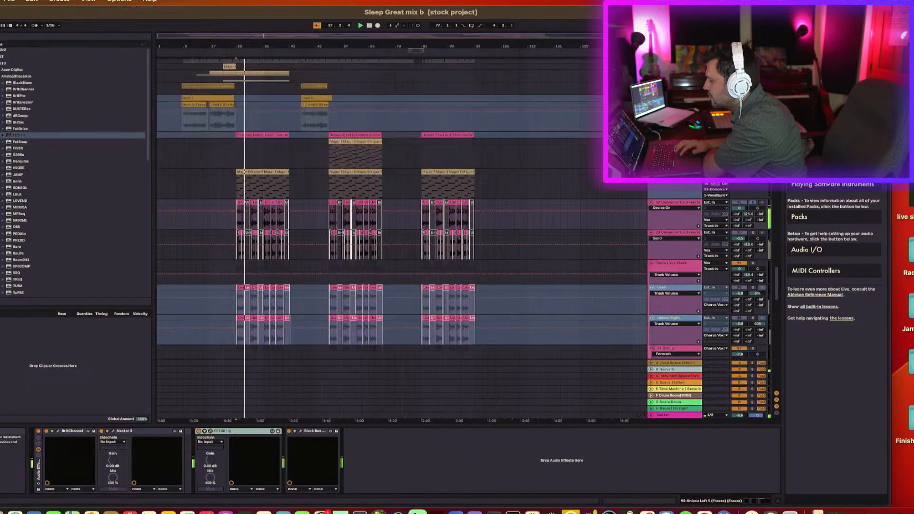
Insert LALA after FETISH, set Peak Reduction to about 30 and Gain to about 65 during playback, and close it
left_click(18, 195)
left_click_drag(206, 384, 273, 456)
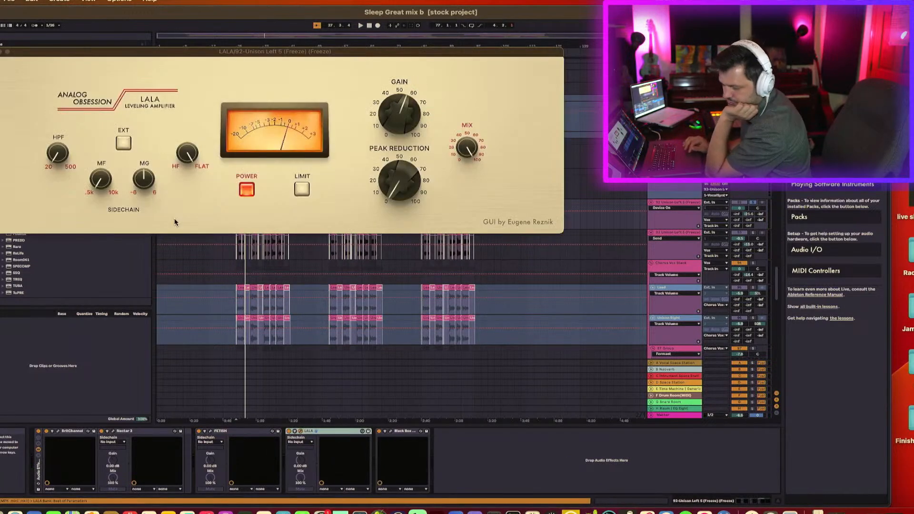
mouse_move(399, 184)
left_mouse_down()
mouse_move(399, 195)
mouse_move(399, 186)
left_mouse_up()
key("space")
mouse_move(404, 115)
left_click_drag(404, 115, 405, 106)
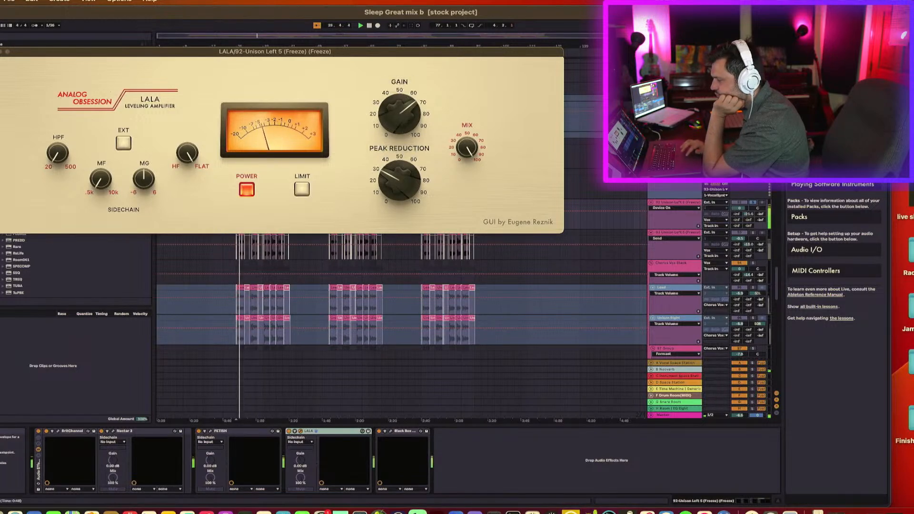
left_click(1, 51)
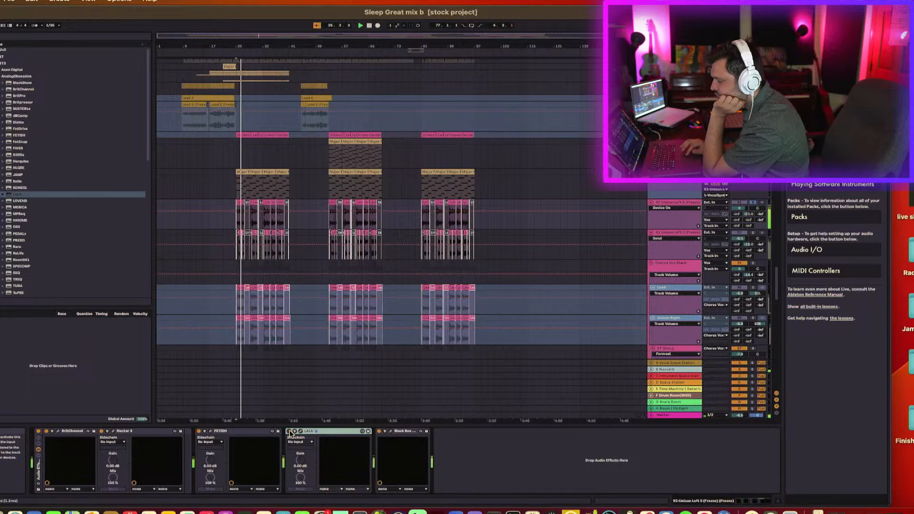
Open Black Box HG-2, adjust its Mix amount, replay the chorus and close the plugin
left_click(389, 431)
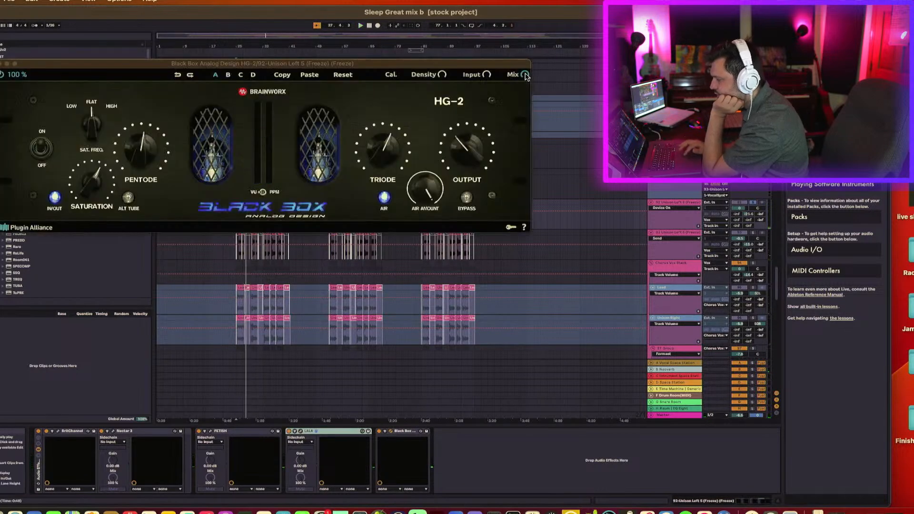
left_click_drag(525, 75, 523, 88)
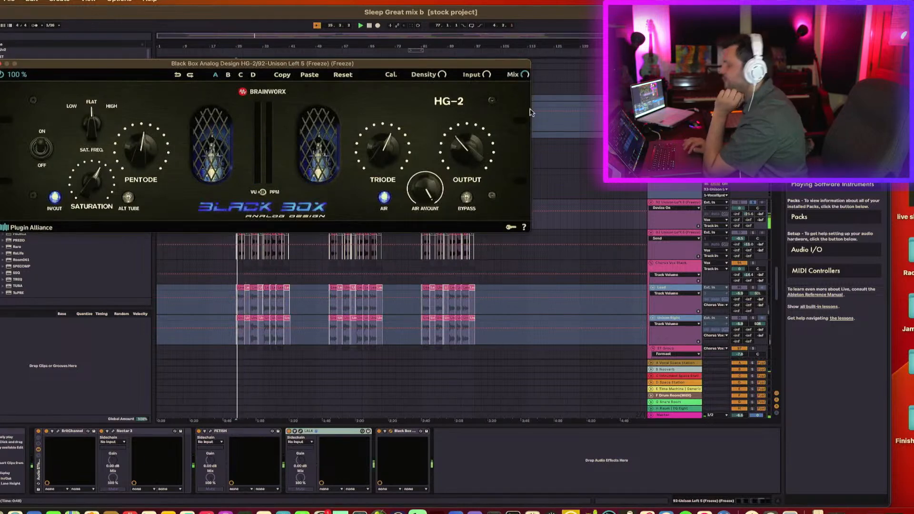
key("space")
left_click(2, 64)
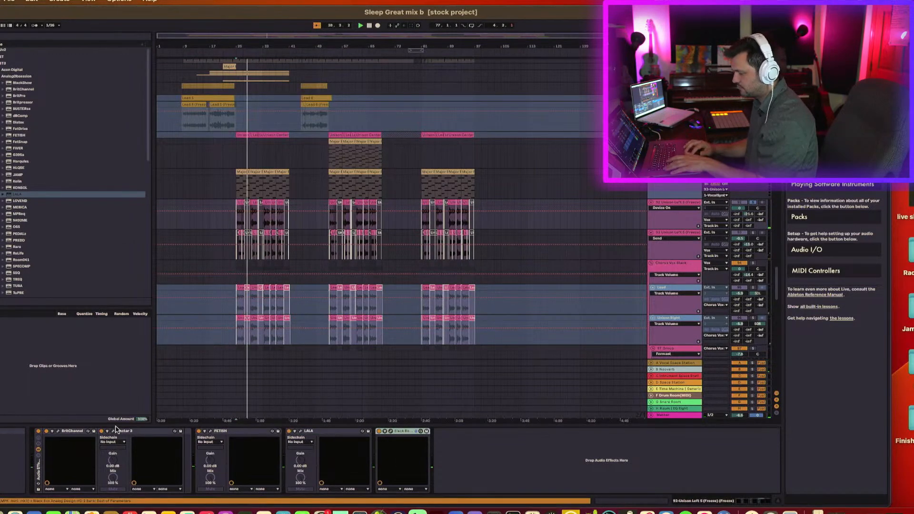
Open BritChannel on Unison Left 5, set its preamp gain to 2.6 dB during playback, and close it
left_click(69, 432)
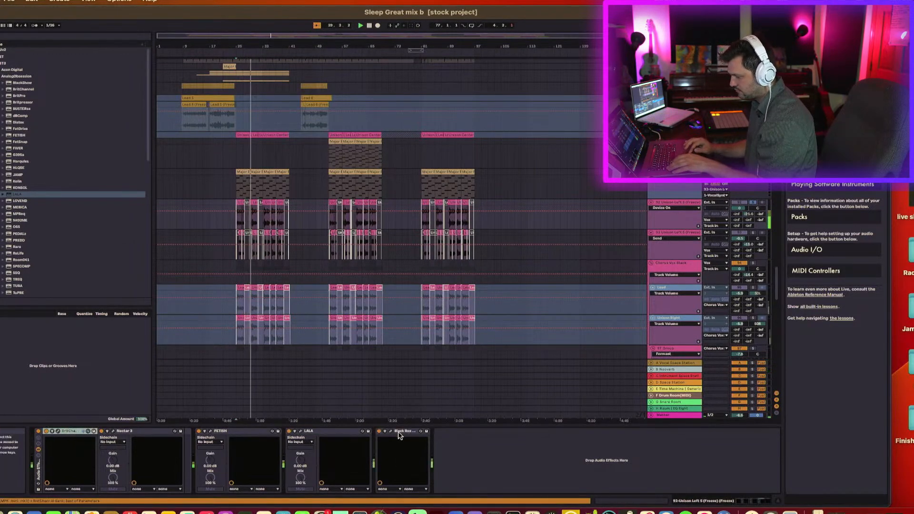
left_click(399, 432)
left_click(57, 432)
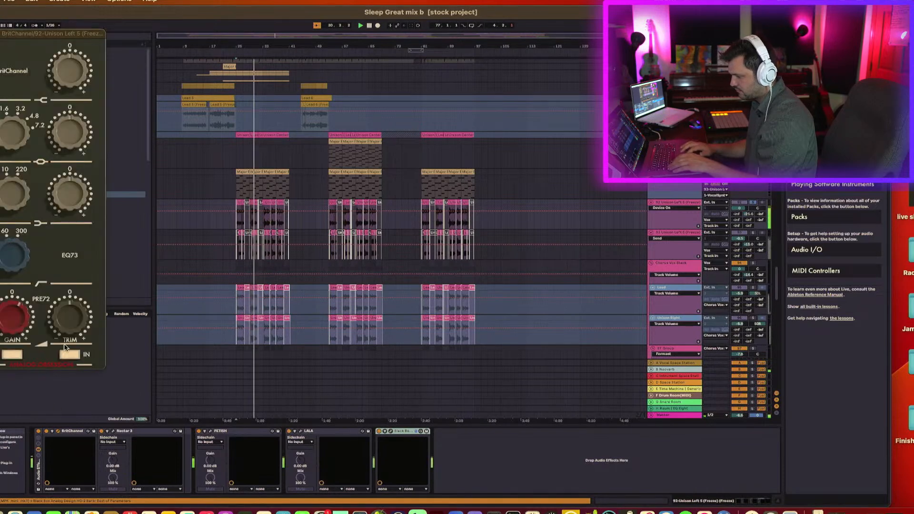
left_click_drag(20, 326, 22, 332)
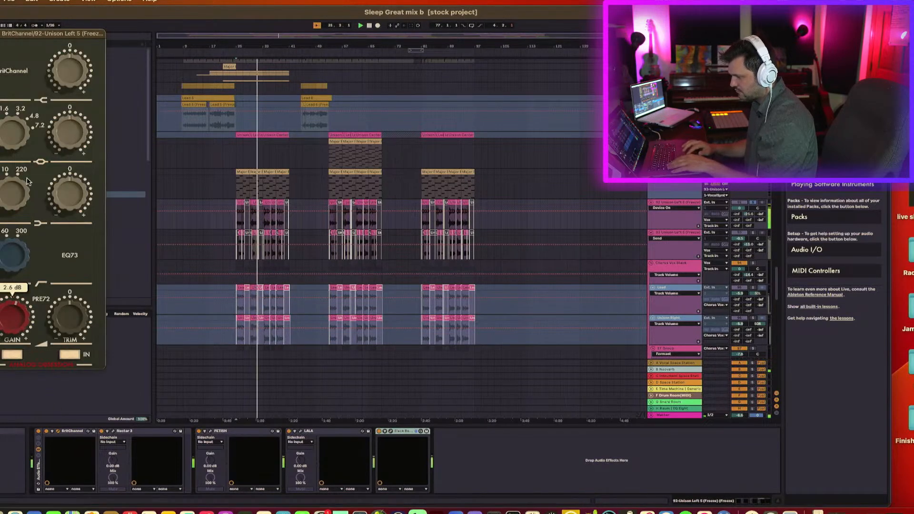
left_click(0, 33)
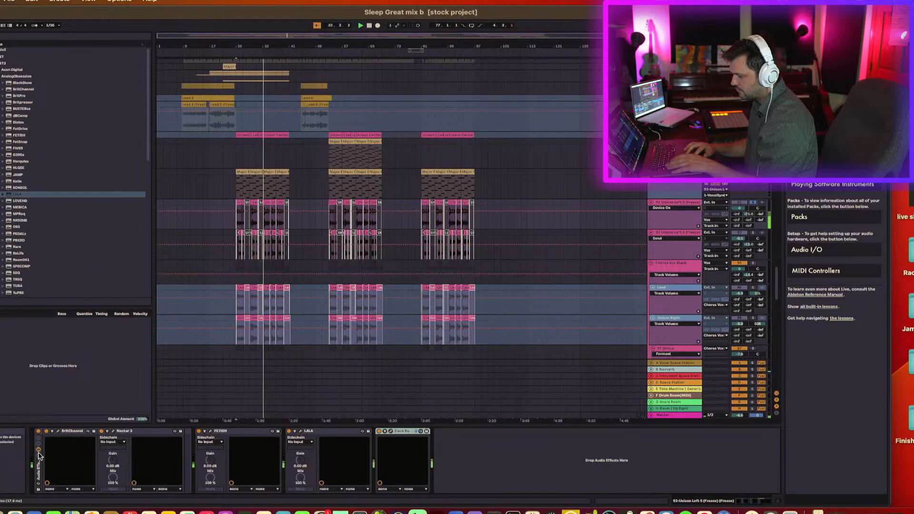
Select the whole effect chain and toggle it for comparison, turn off solo on Unison Left 5, and replay the full mix
left_click(42, 470)
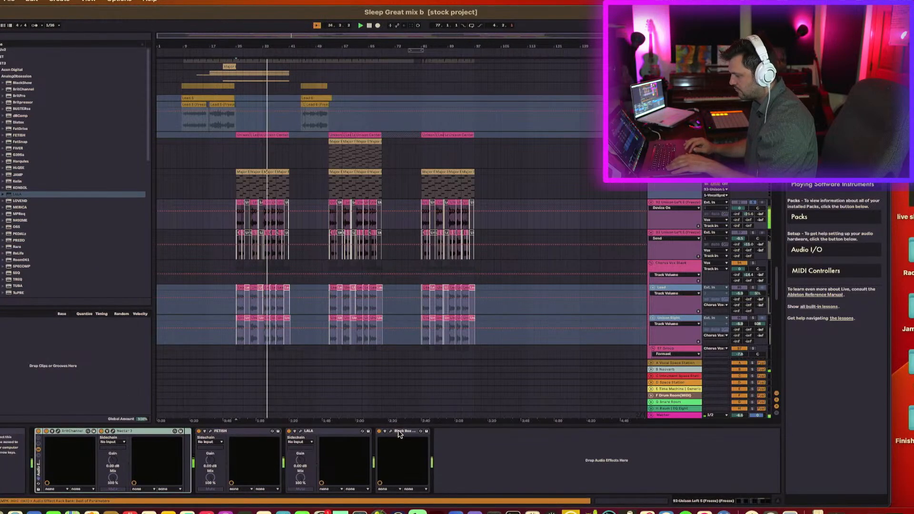
left_click(39, 431, "alt")
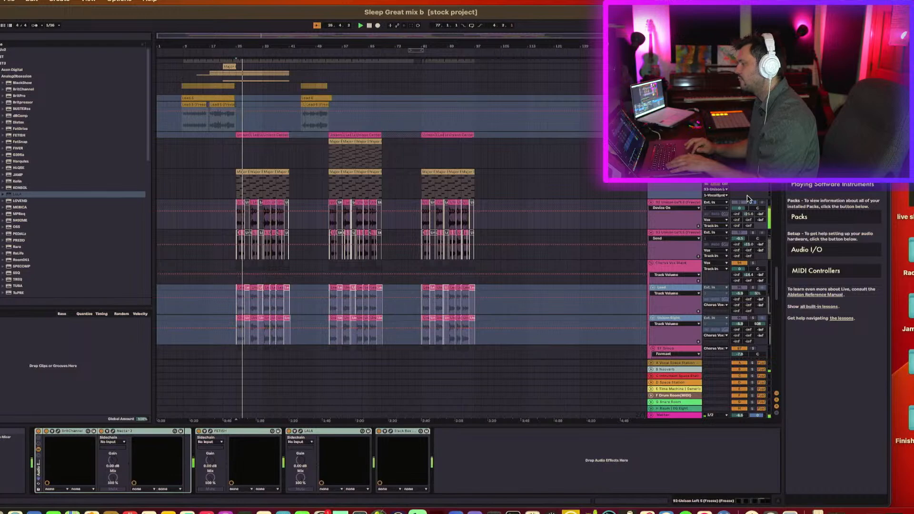
left_click(752, 203)
key("space")
key("space")
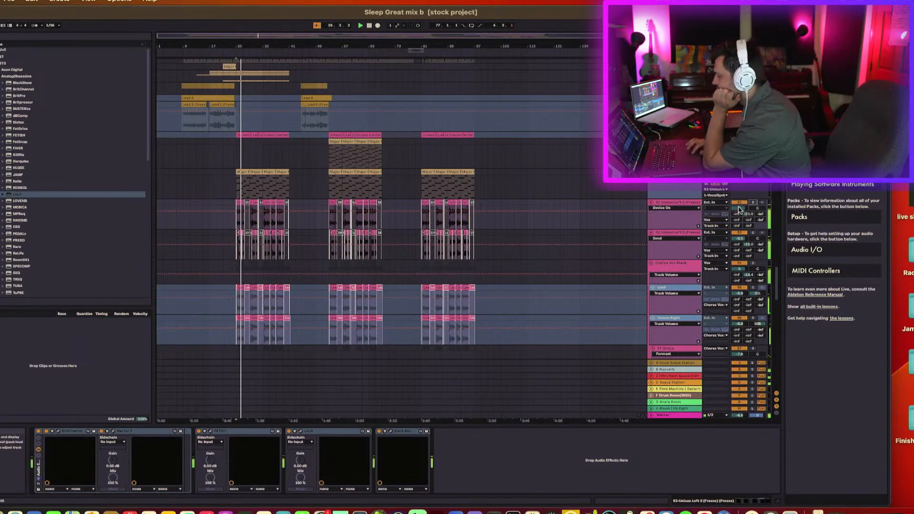
Check the Chorus Vox Stack and Chorus Harmony Stack groups during playback, and replay from the chorus start
scroll(686, 234, "down", 15)
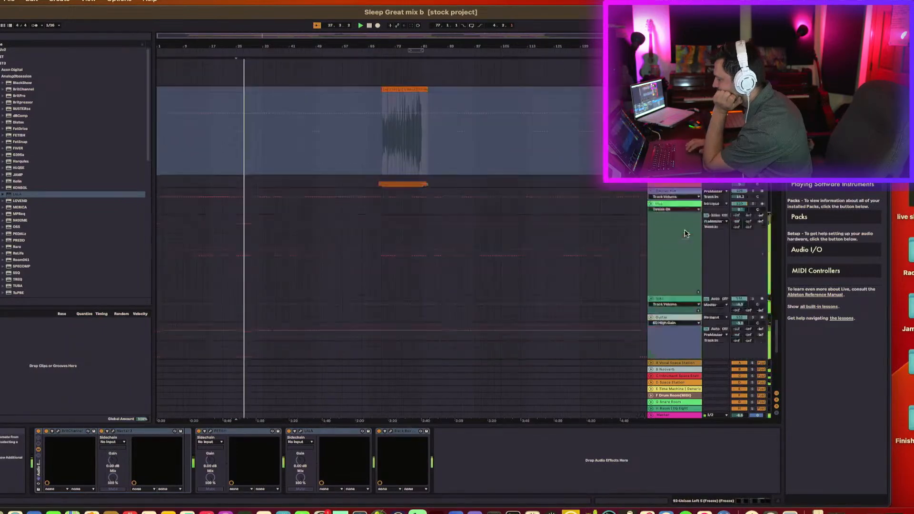
scroll(686, 233, "down", 10)
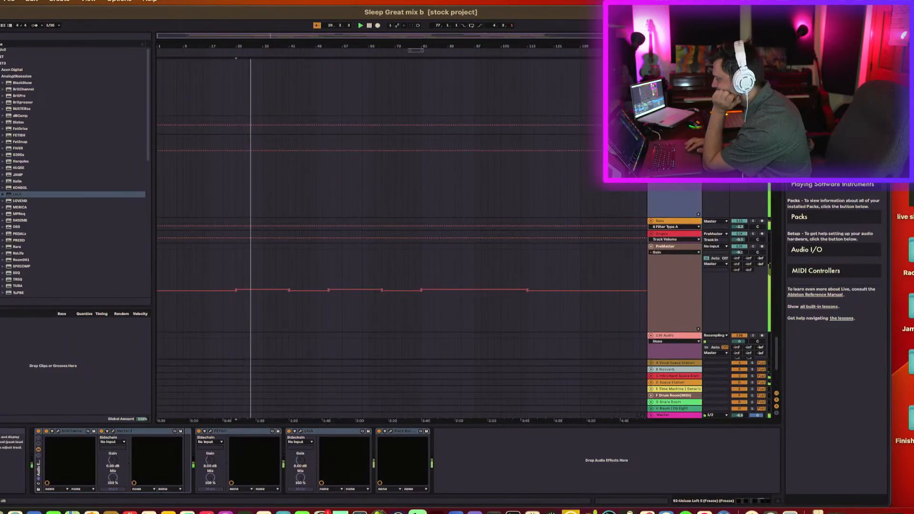
scroll(744, 229, "up", 15)
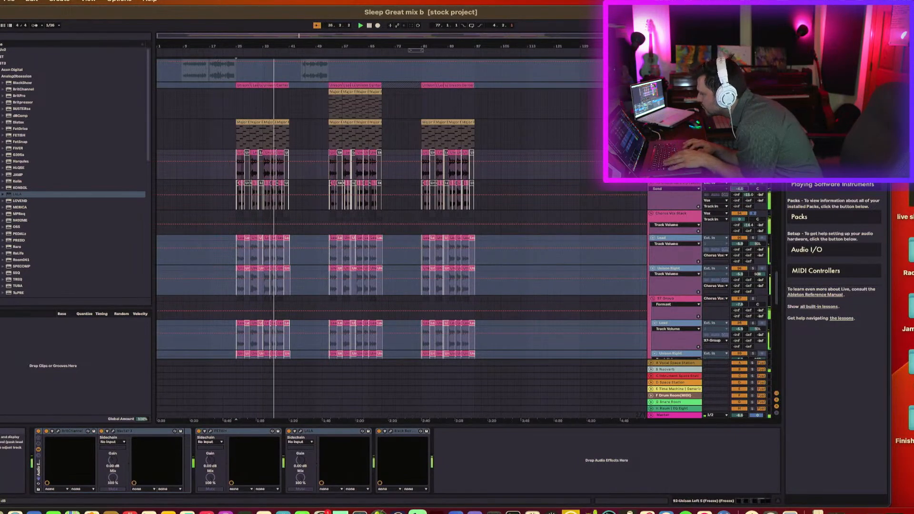
left_click(687, 213)
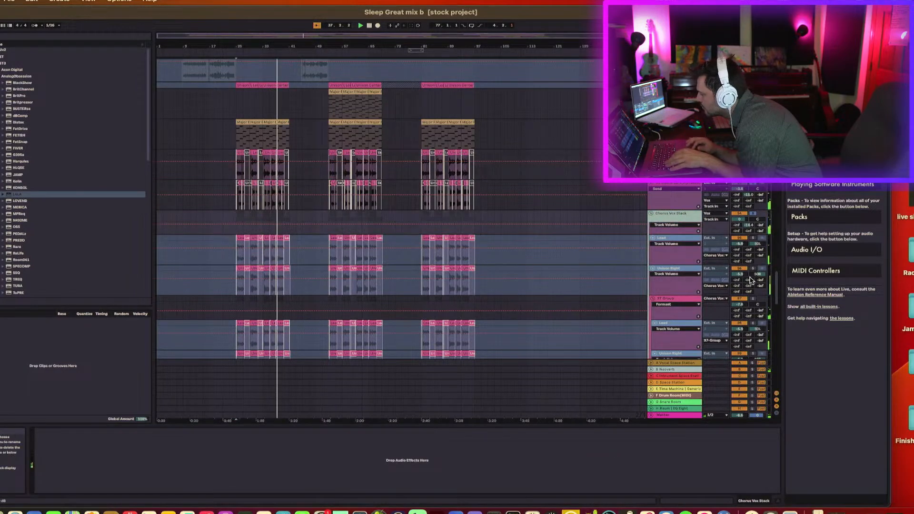
scroll(750, 278, "down", 5)
scroll(750, 277, "down", 2)
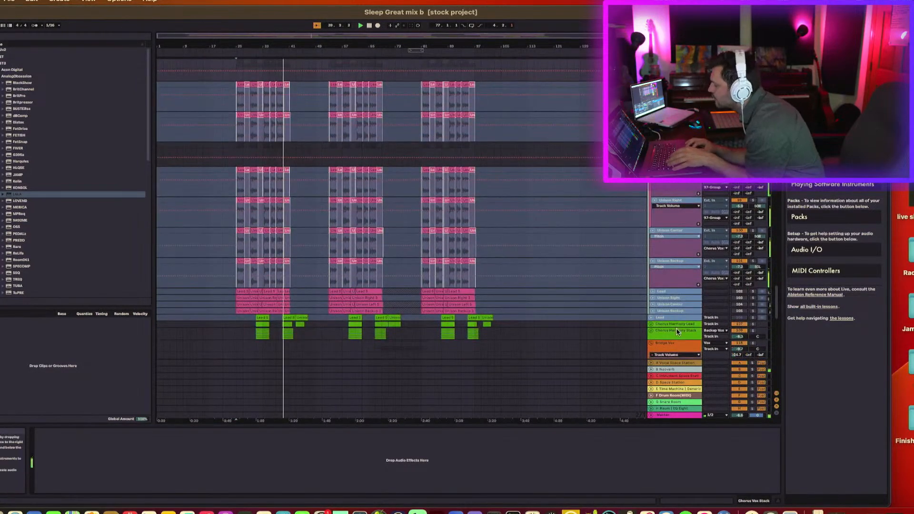
left_click(676, 331)
key("space")
key("space")
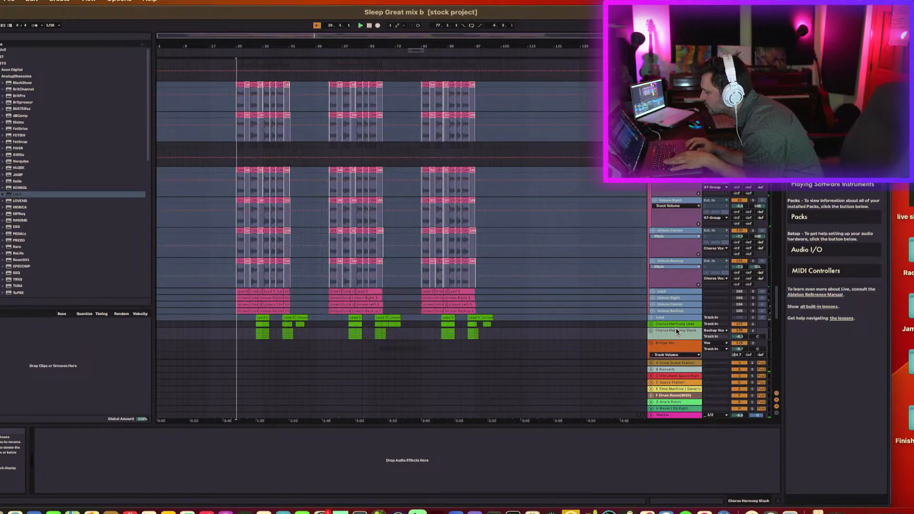
Replay the chorus while examining the Bridge Vox, Vox and Guitar groups further down the arrangement
scroll(676, 331, "down", 6)
scroll(675, 331, "down", 8)
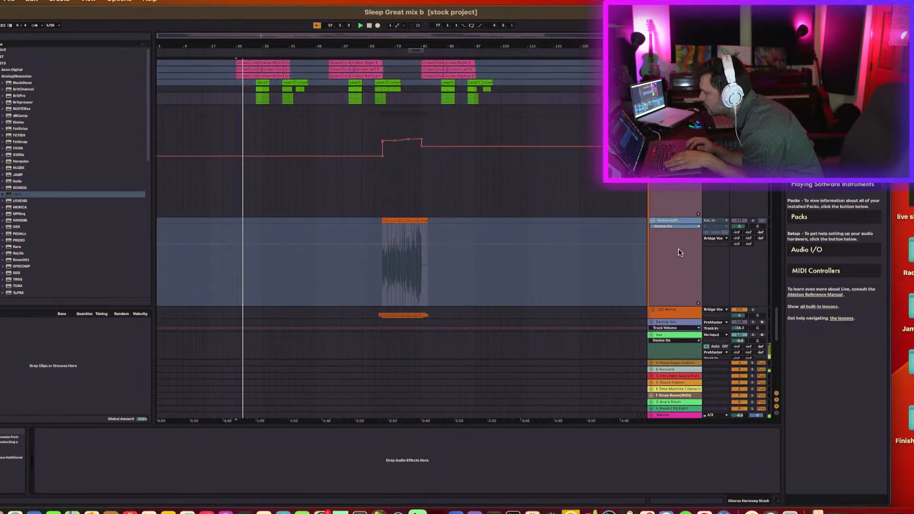
scroll(680, 252, "down", 3)
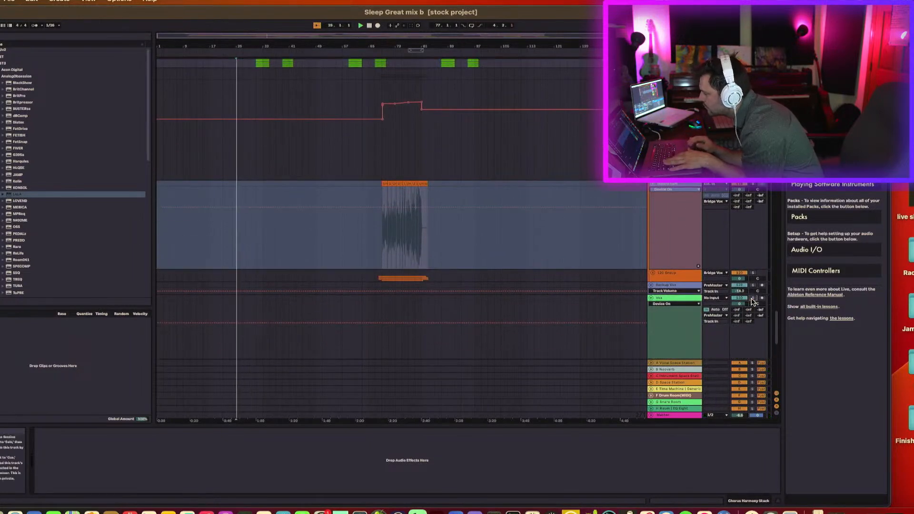
key("space")
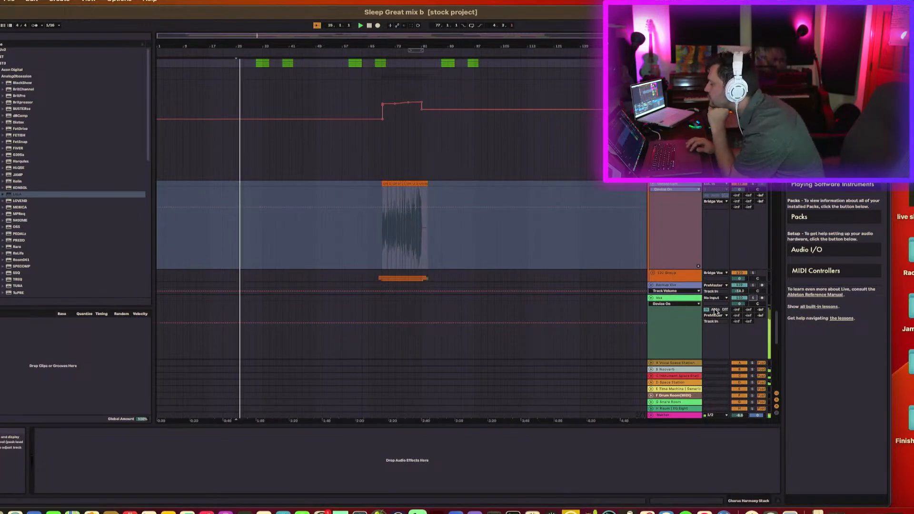
scroll(727, 314, "down", 7)
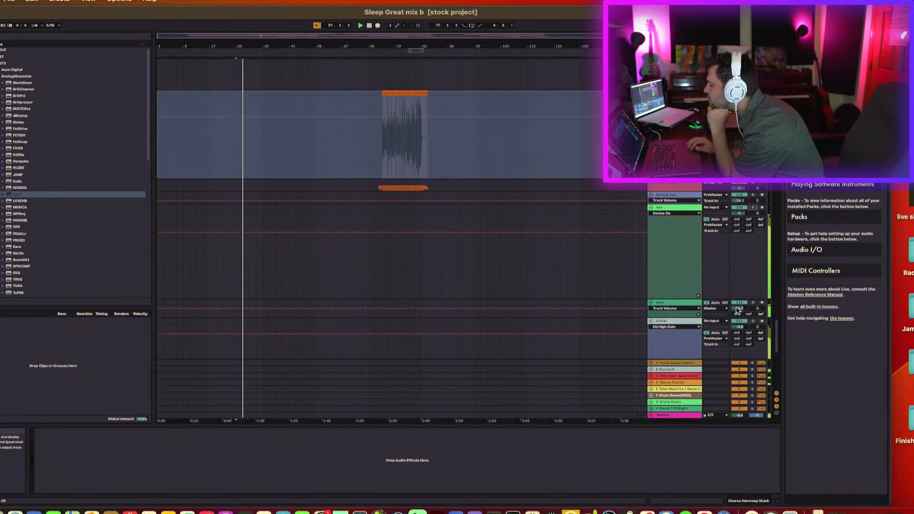
scroll(736, 309, "down", 7)
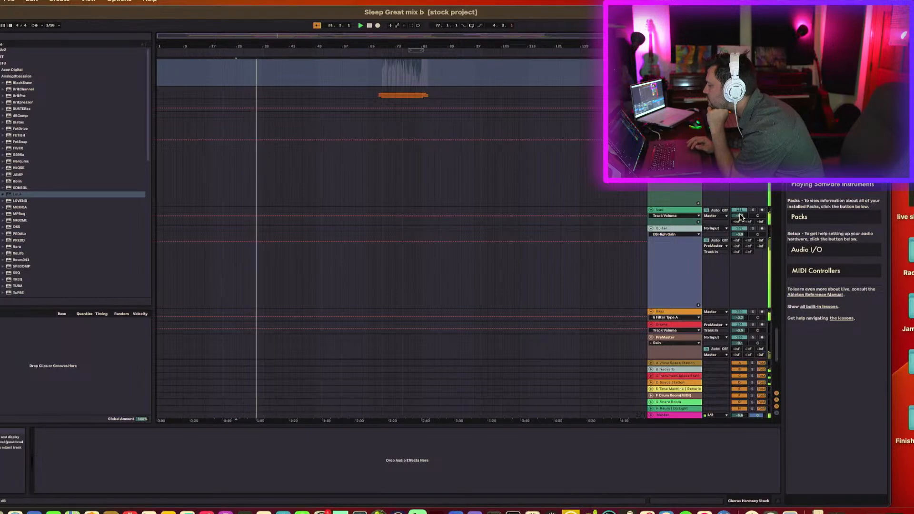
Inspect the load, Guitar, Bass and Drums group tracks during playback, and lower the Bass group's volume to -4.0 dB
left_click(674, 201)
left_click(675, 210)
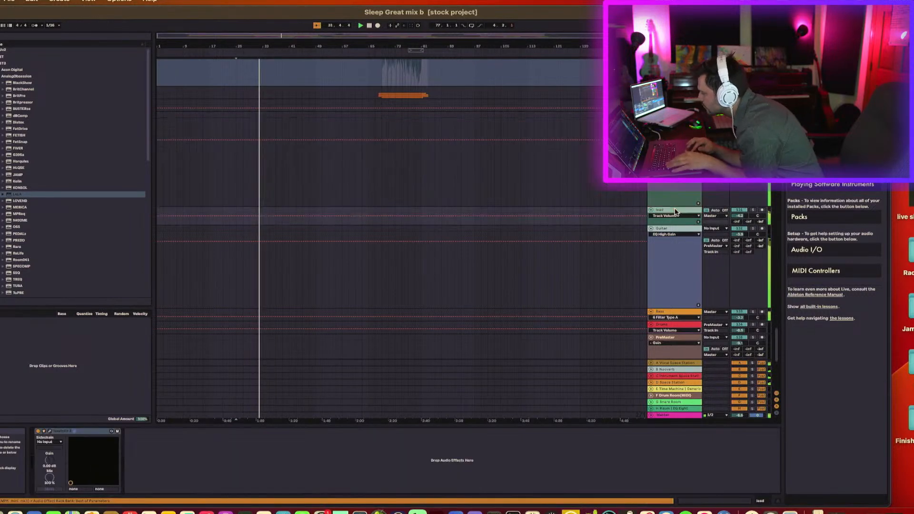
left_click(677, 230)
scroll(678, 236, "down", 3)
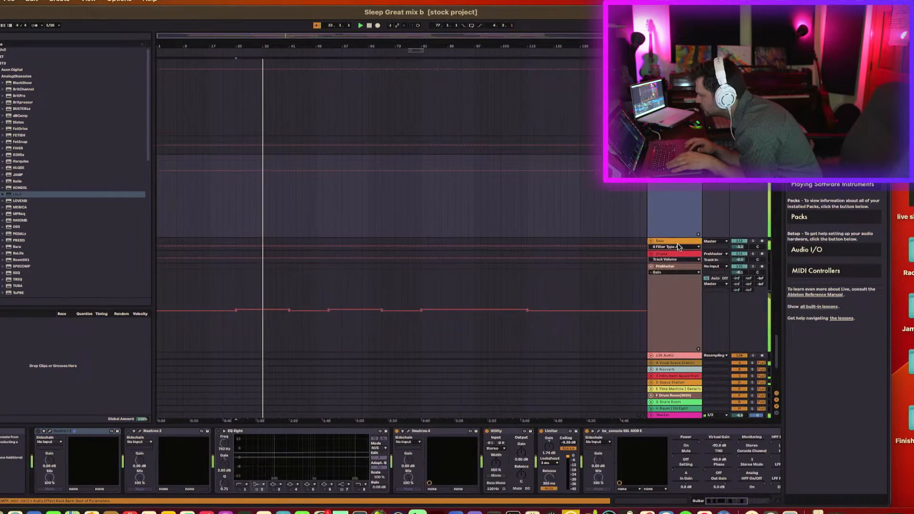
left_click(678, 242)
left_click(680, 255)
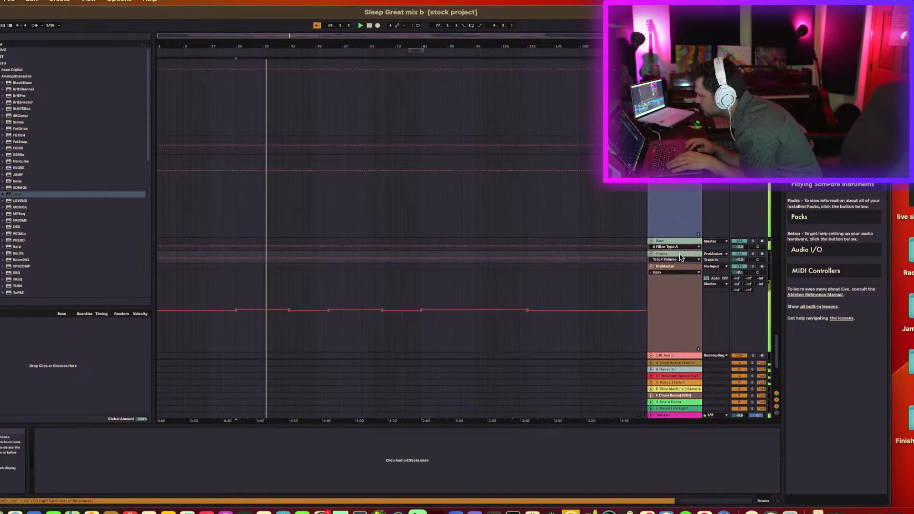
left_click_drag(740, 247, 741, 250)
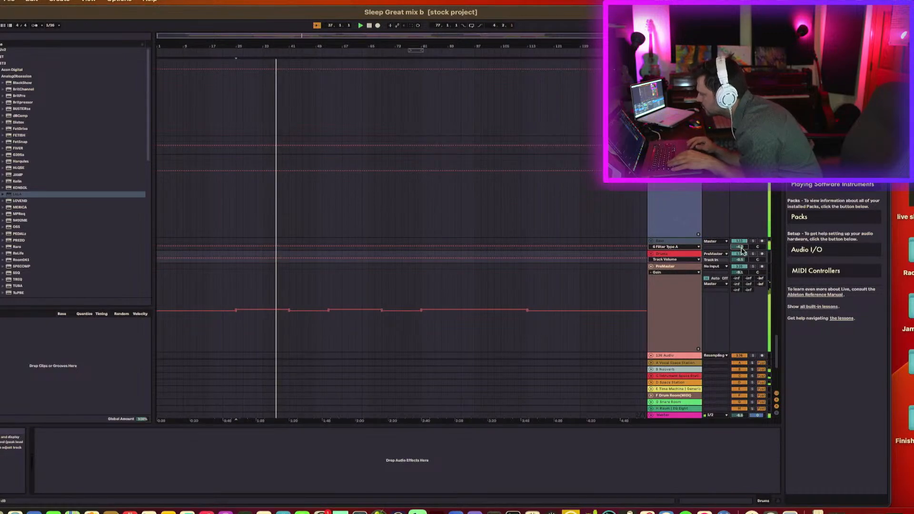
Select the Guitar group, and solo individual Major Prog bass tracks in turn to compare them during playback
left_click(656, 208)
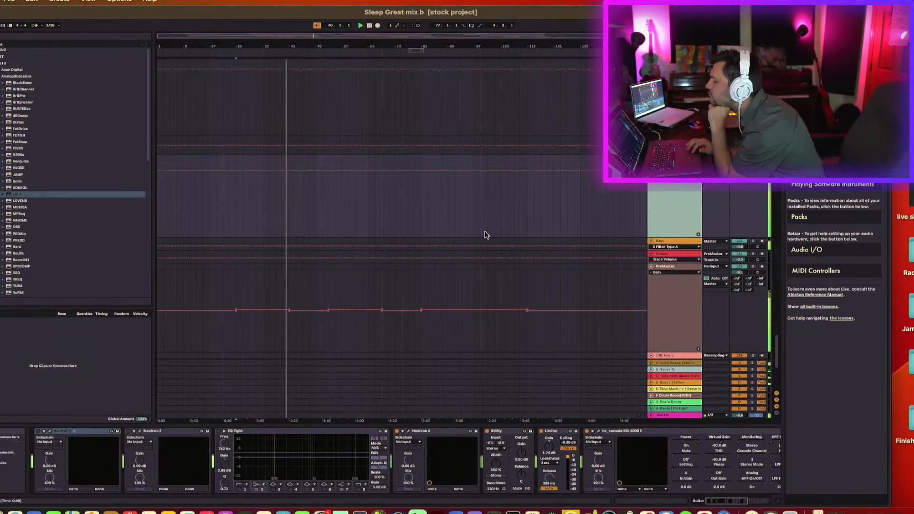
scroll(481, 221, "up", 10)
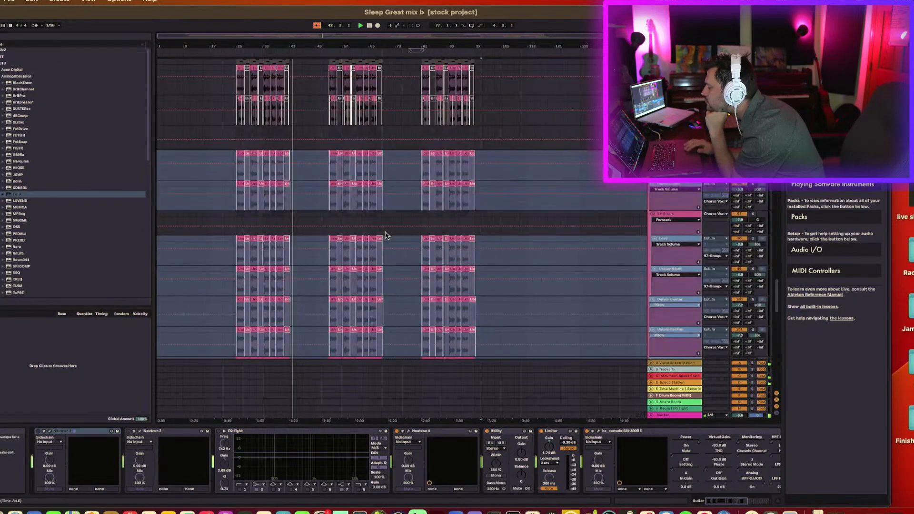
scroll(385, 235, "down", 10)
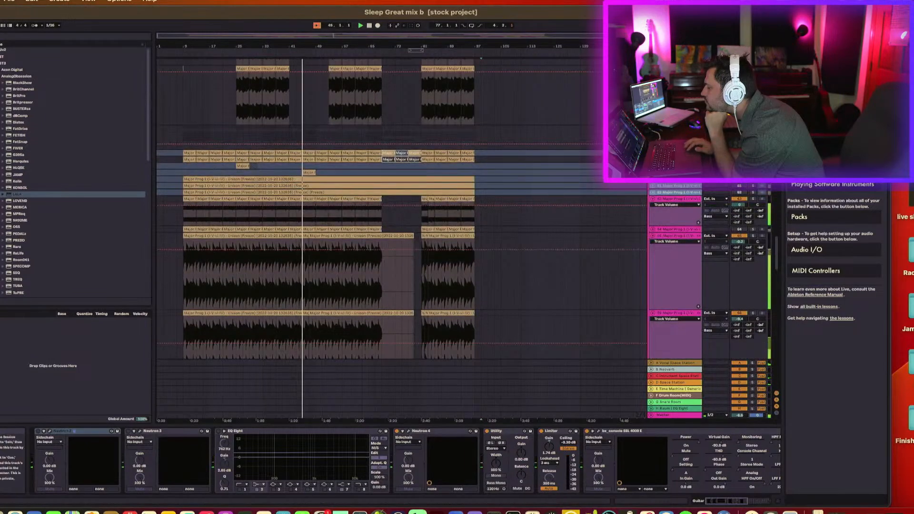
left_click(755, 199)
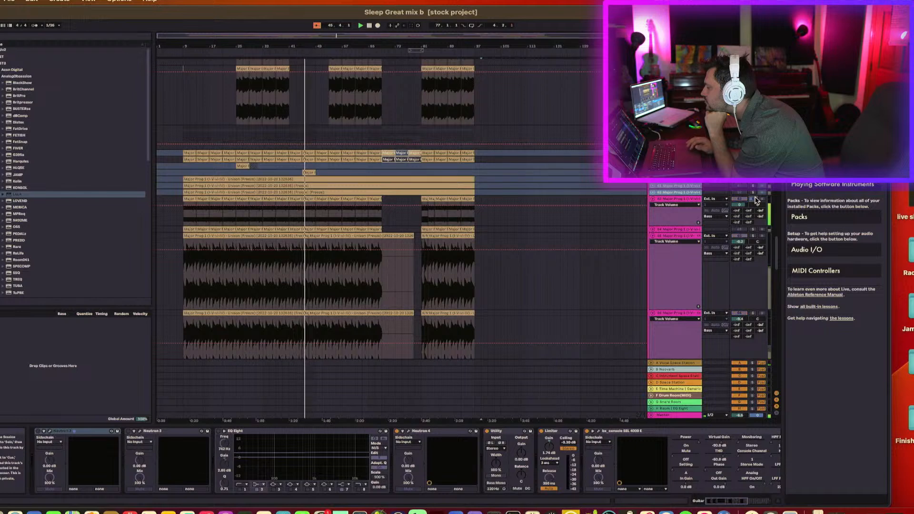
left_click(754, 236)
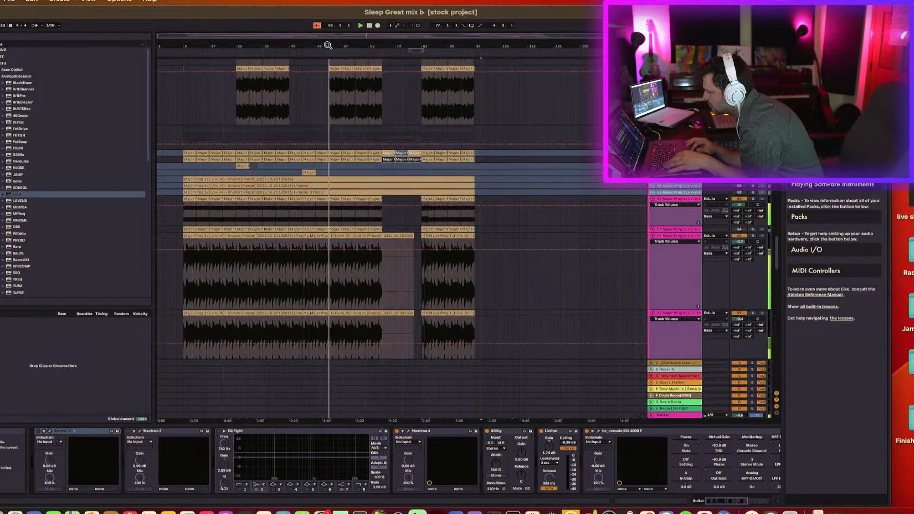
left_click_drag(328, 45, 328, 91)
left_click_drag(327, 44, 327, 5)
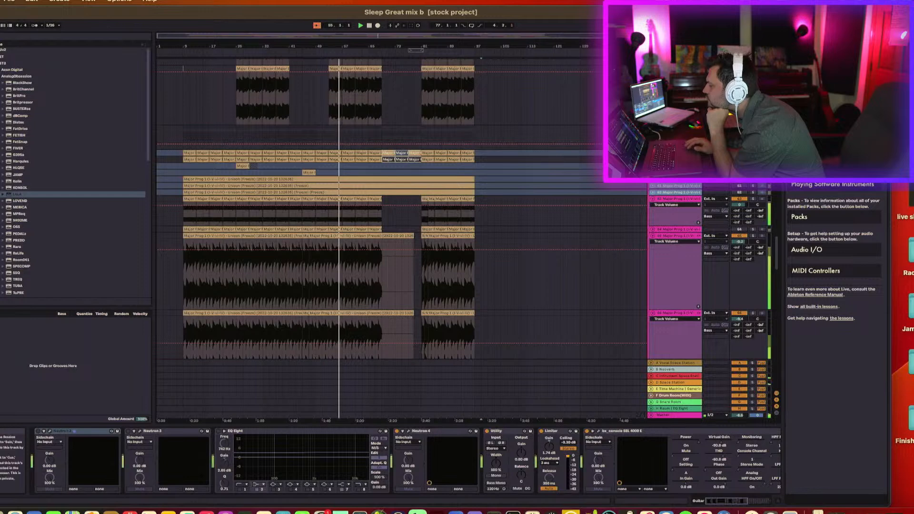
Review the guitar tracks during playback, and raise the volume of the waste master reference track to compare it with the mix
scroll(400, 238, "up", 2)
scroll(400, 238, "up", 2)
scroll(400, 238, "up", 4)
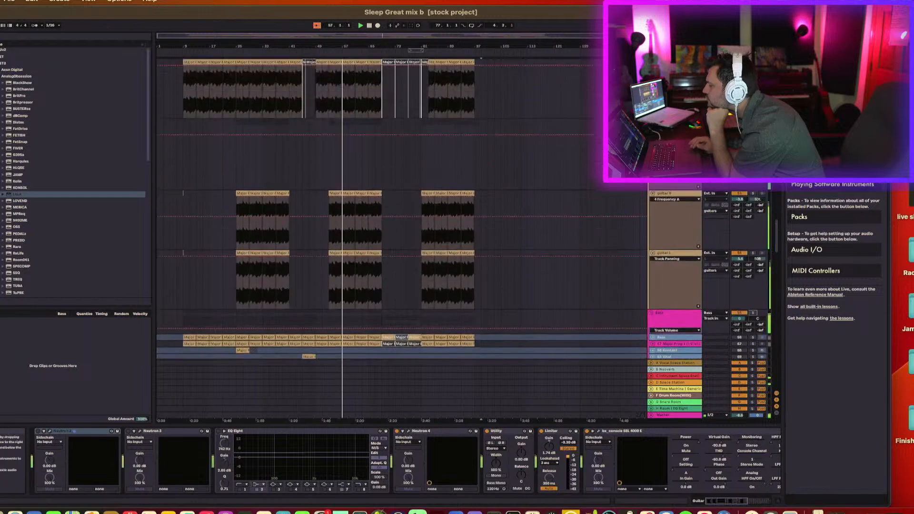
scroll(400, 238, "up", 1)
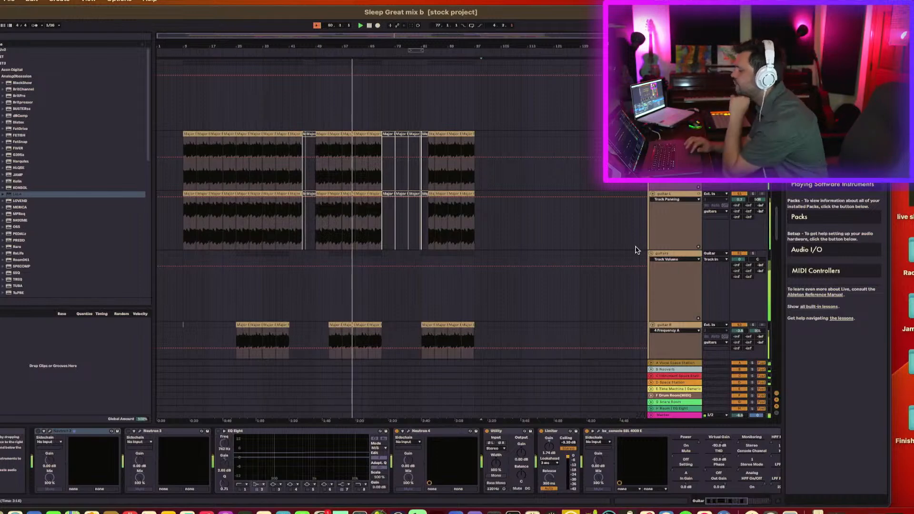
scroll(630, 262, "down", 5)
scroll(629, 262, "down", 5)
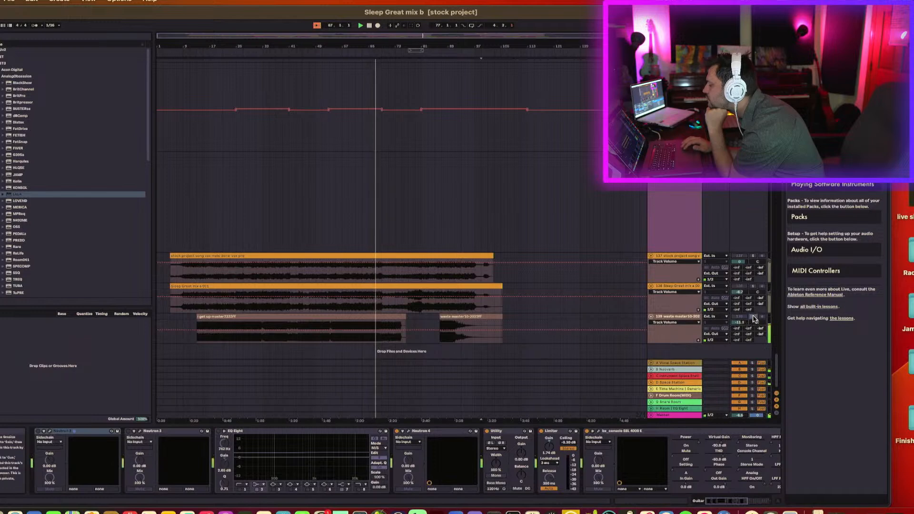
left_click_drag(745, 323, 745, 316)
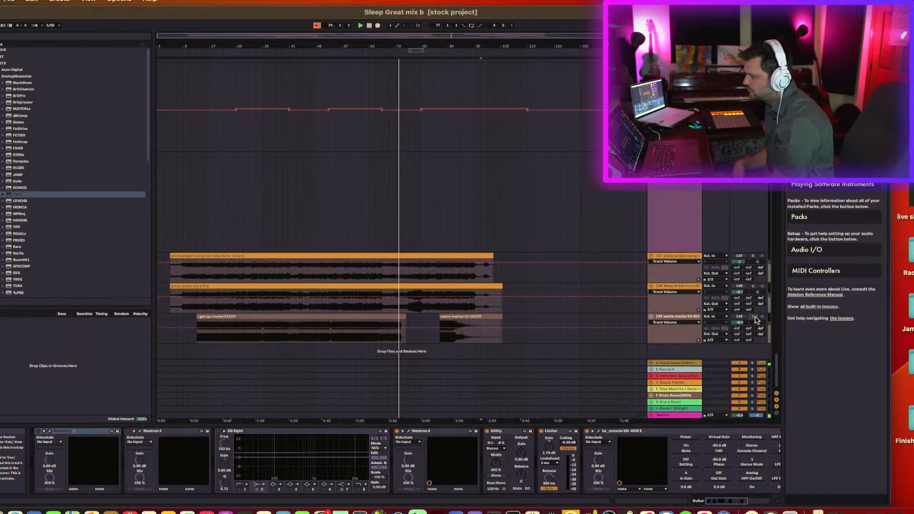
Open Nectar 3 on Unison Left 5 and lower the 197 Hz bell band in EQ 2 to 0.9 dB
scroll(756, 318, "up", 5)
scroll(755, 317, "up", 10)
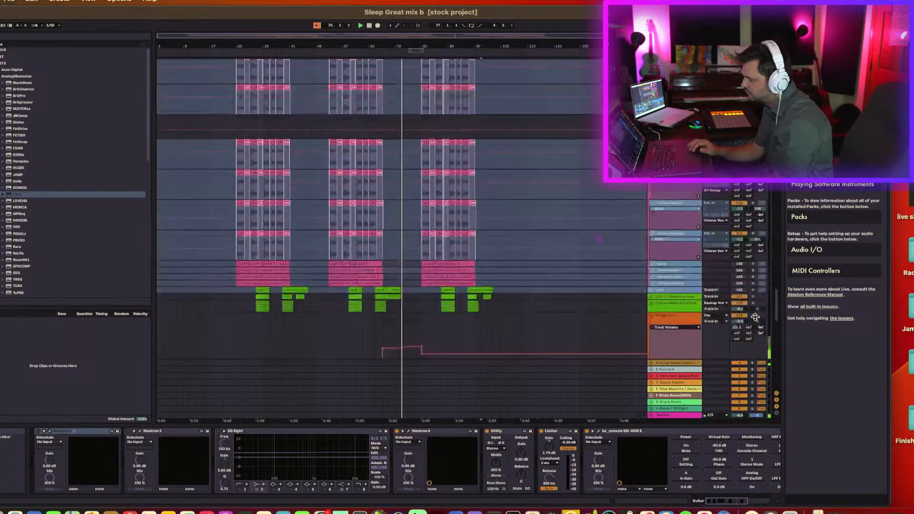
scroll(756, 319, "up", 15)
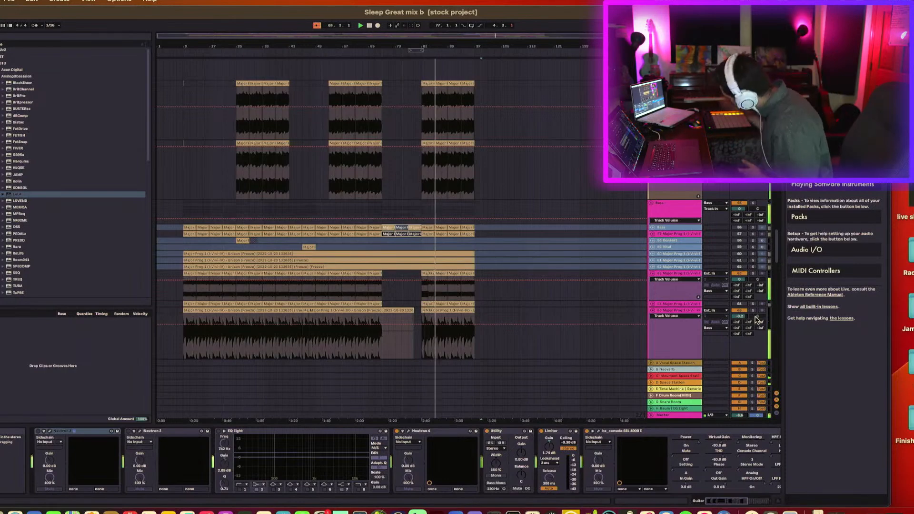
scroll(620, 272, "up", 5)
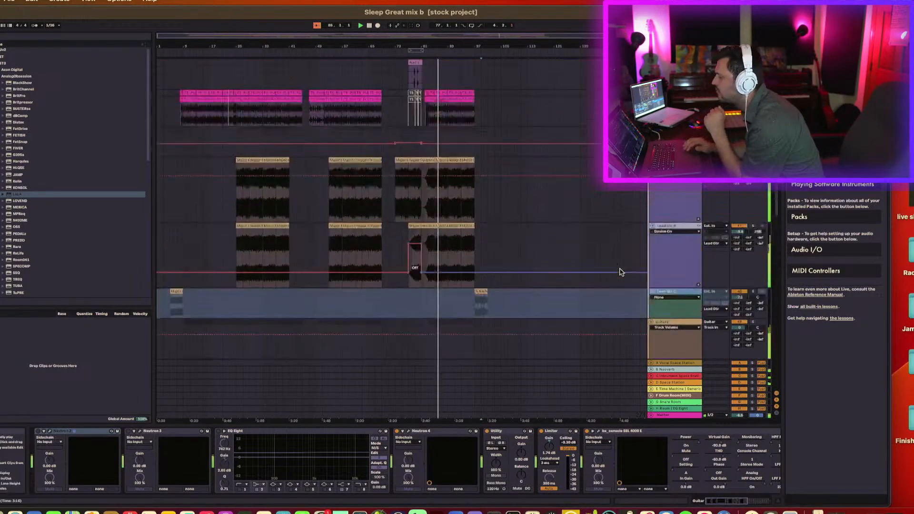
scroll(621, 272, "down", 10)
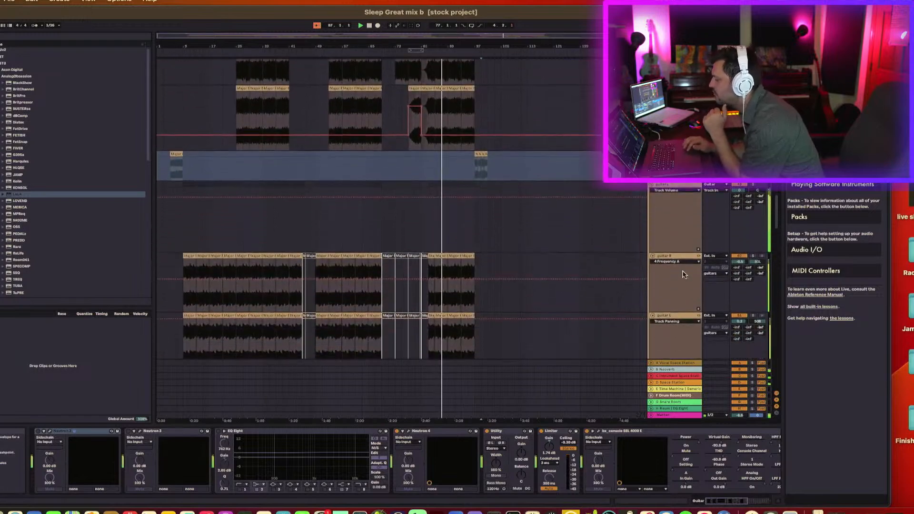
scroll(684, 275, "down", 10)
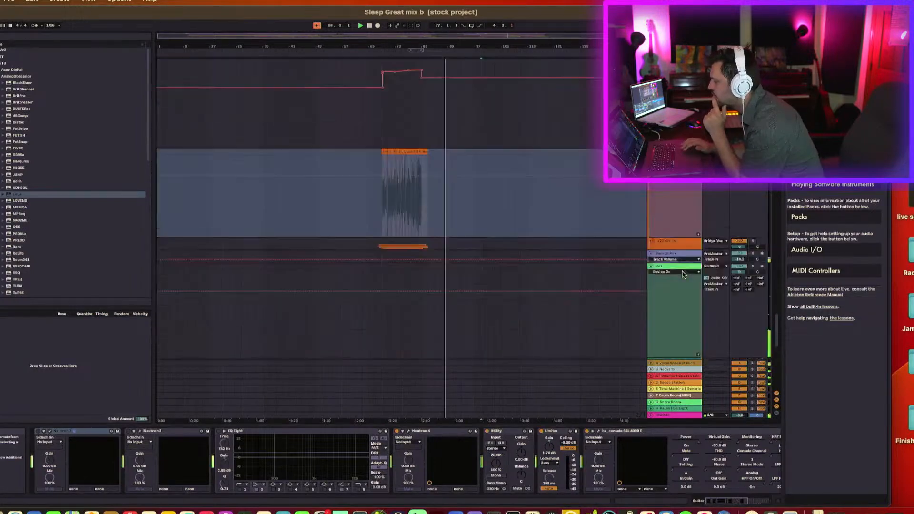
scroll(686, 275, "up", 10)
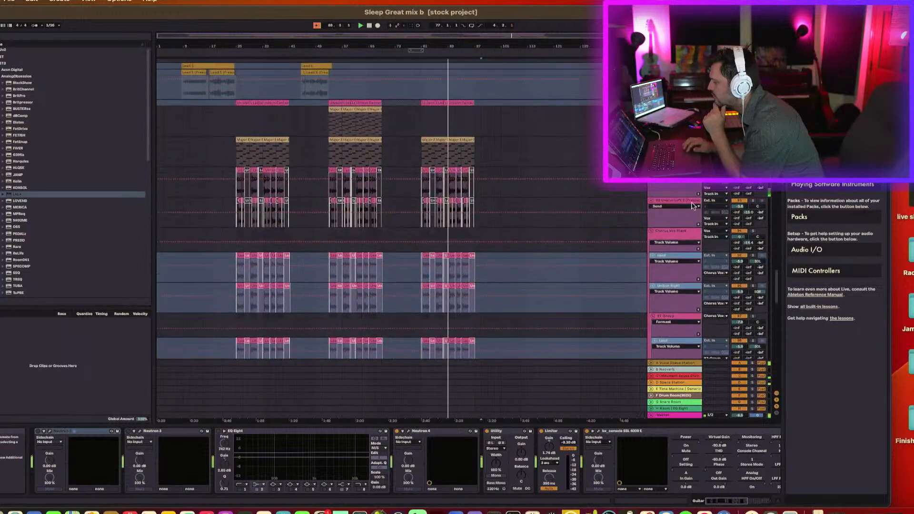
left_click(675, 176)
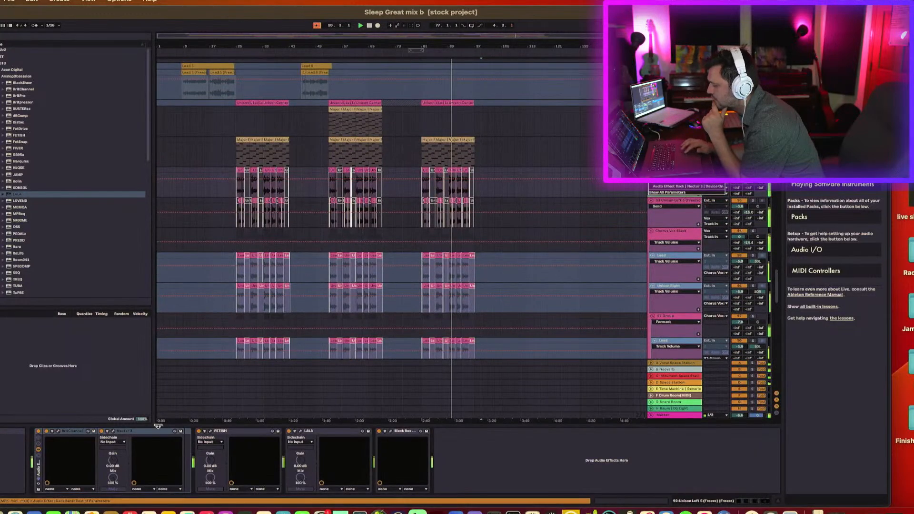
left_click(113, 432)
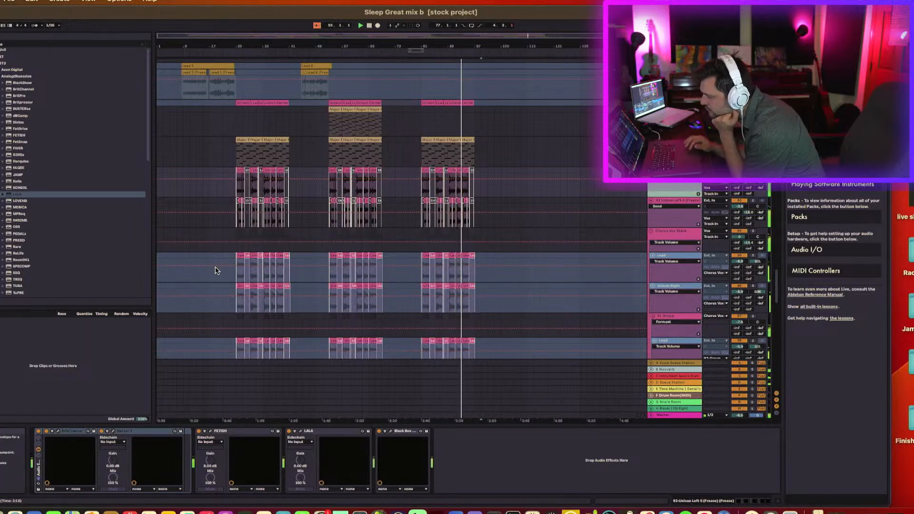
left_click(113, 432)
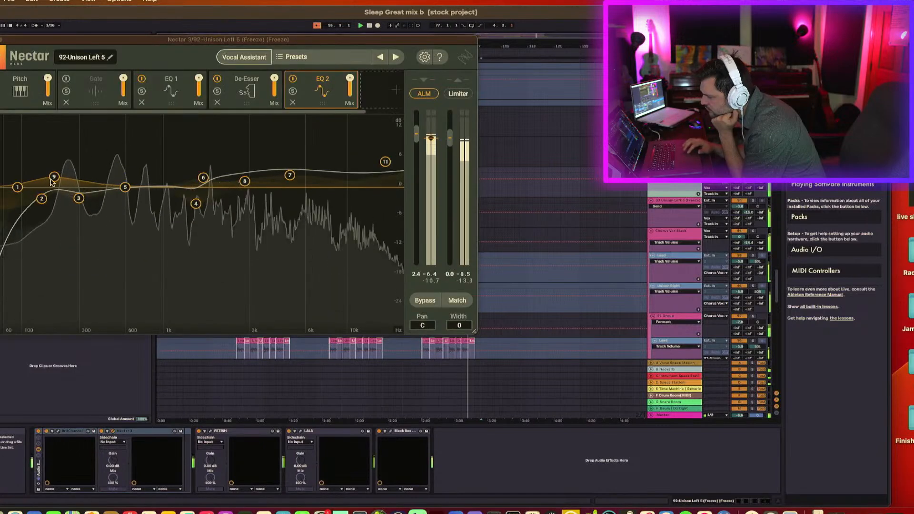
left_click_drag(53, 182, 52, 188)
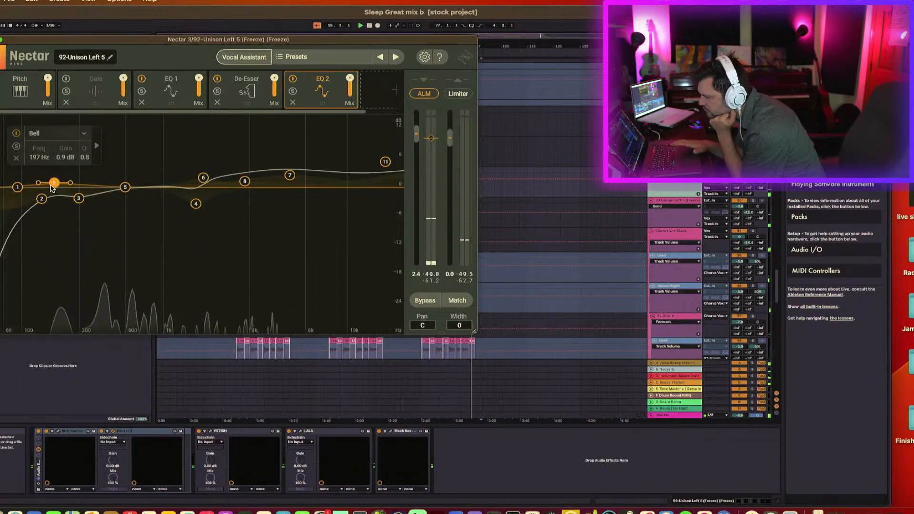
Raise the Baxandall Treble band in EQ 2 to 8.4 dB at 17269 Hz and close Nectar 3
left_click(173, 281)
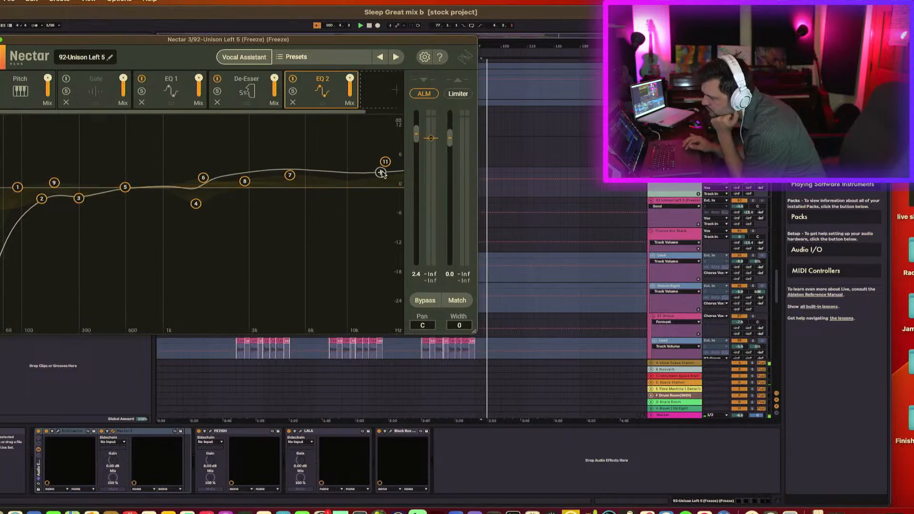
left_click_drag(387, 166, 391, 162)
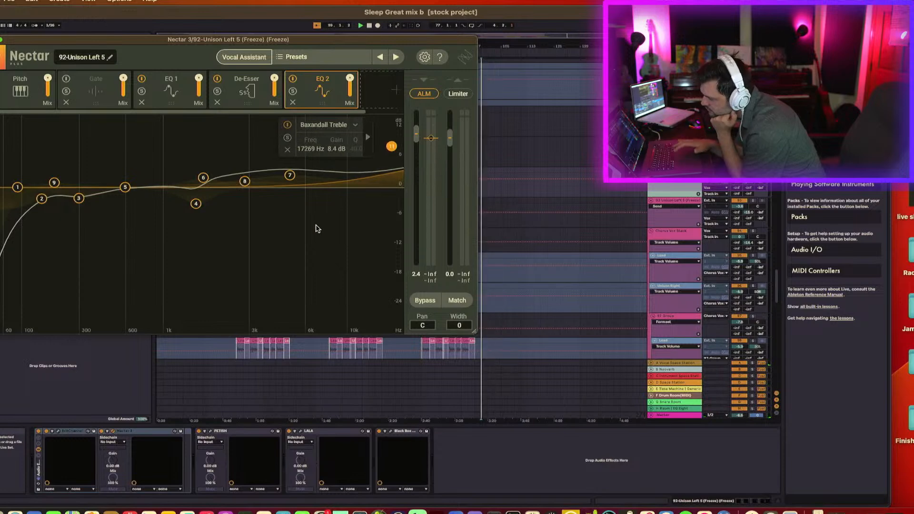
key("super+w")
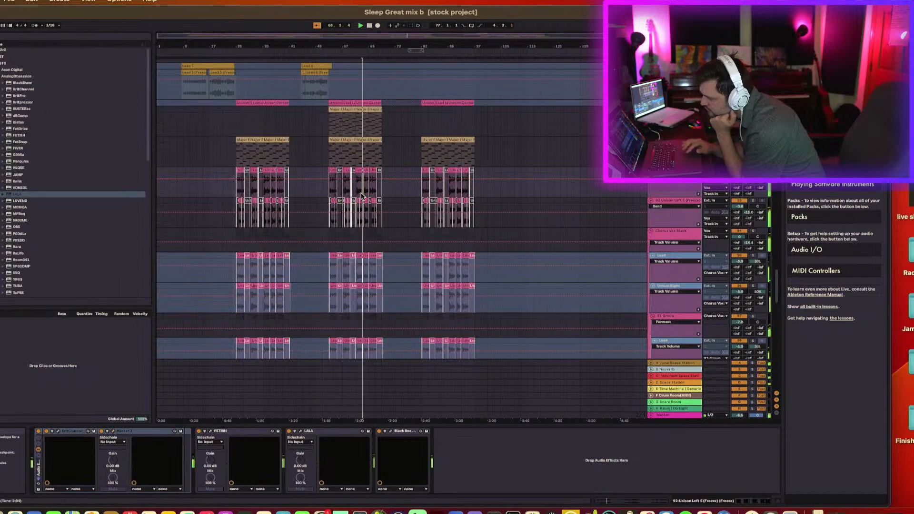
Unfold the Chorus Harmony Lead and Chorus Harmony Stack groups and review their vocal tracks during playback
scroll(362, 196, "down", 10)
scroll(362, 197, "up", 6)
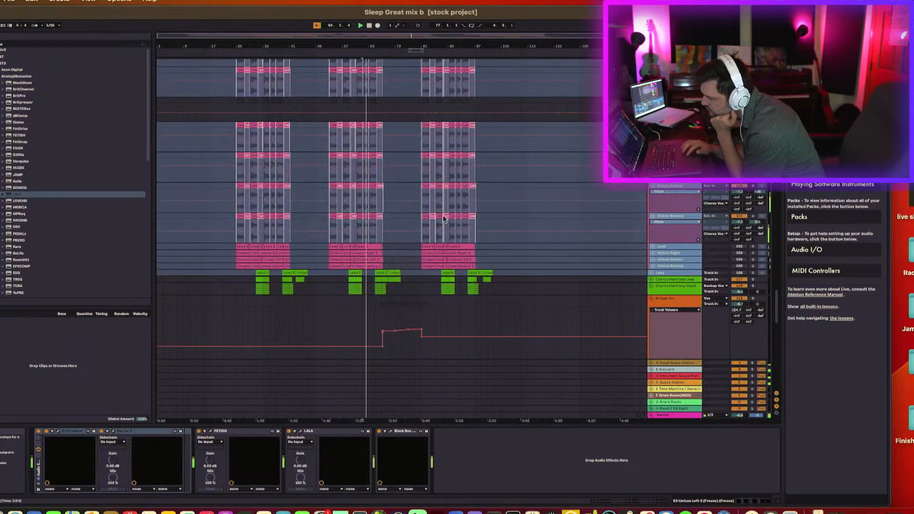
left_click(652, 281)
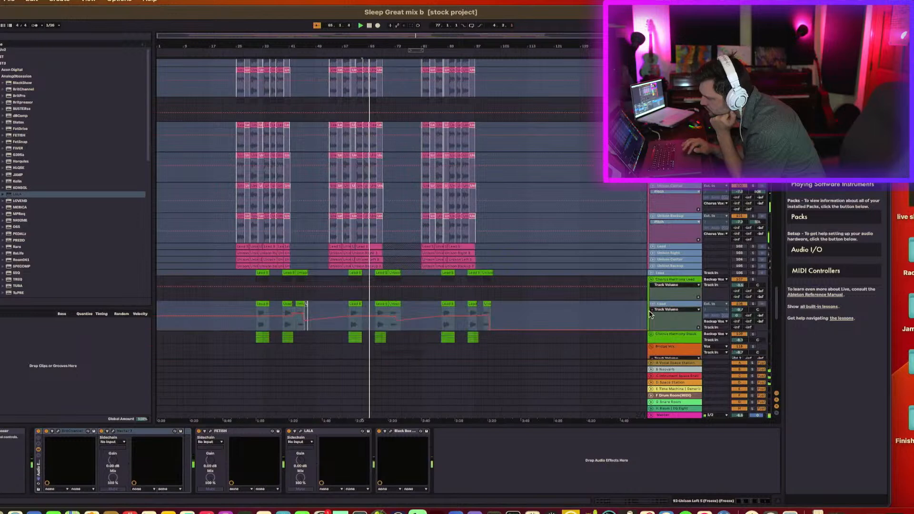
scroll(654, 307, "down", 3)
left_click(652, 277)
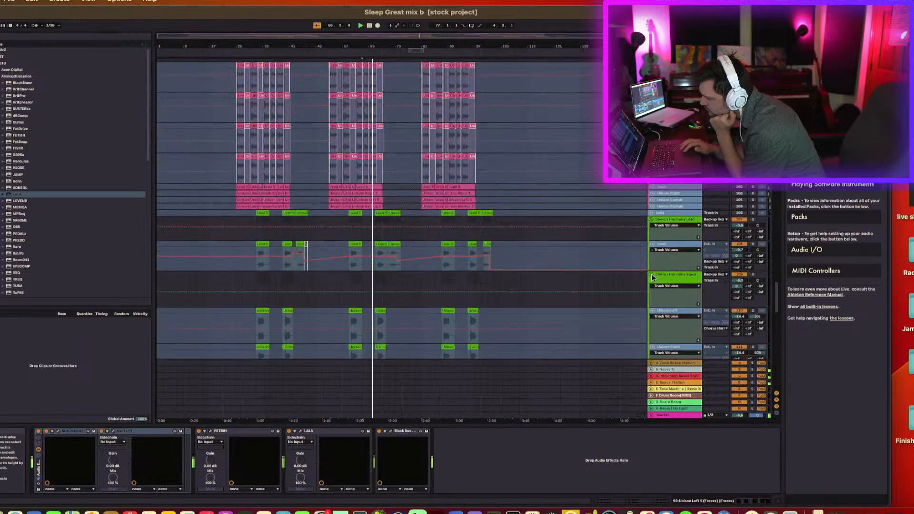
scroll(652, 277, "down", 4)
scroll(652, 278, "down", 2)
scroll(652, 278, "down", 1)
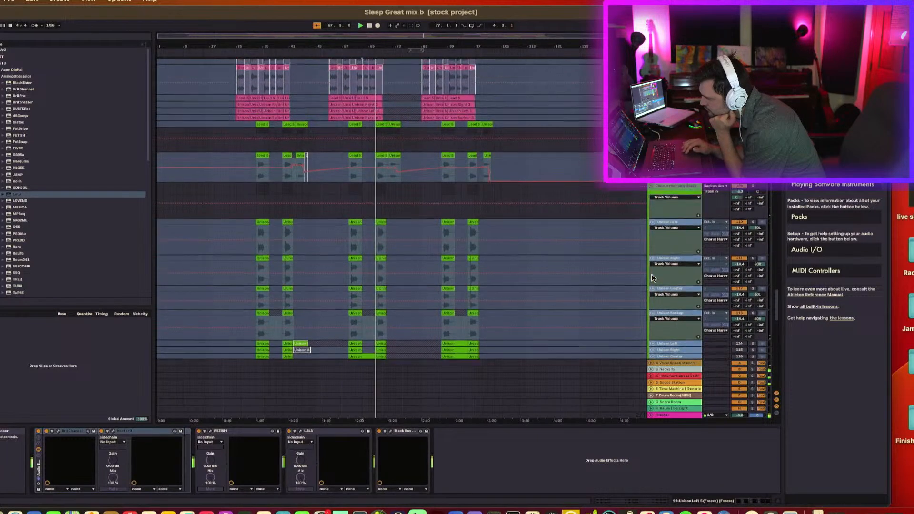
scroll(656, 315, "up", 4)
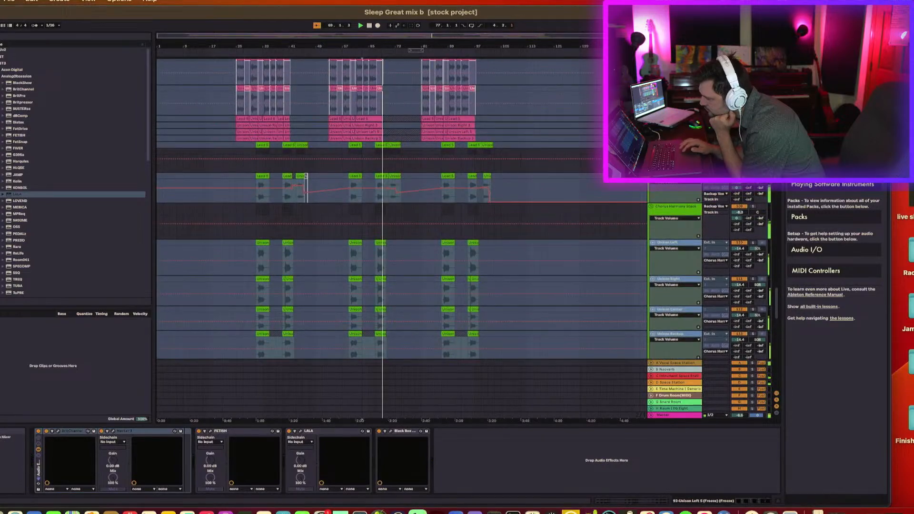
scroll(742, 186, "up", 5)
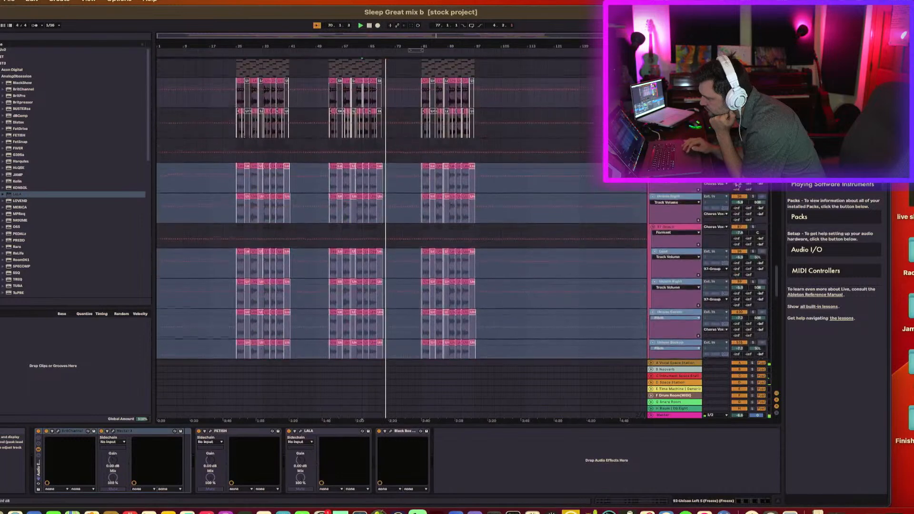
Reposition the insert marker before the second chorus, close the Help View, and adjust the project window's size and position
left_click(303, 139)
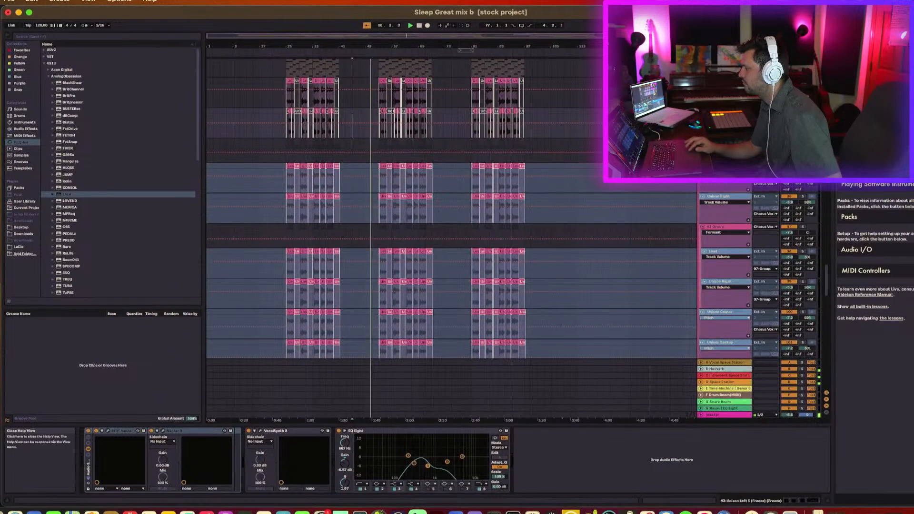
left_click(911, 36)
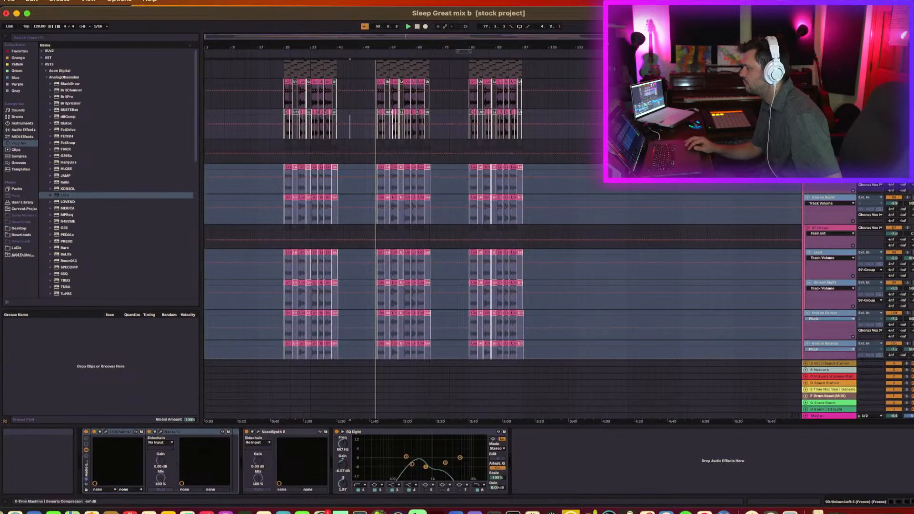
mouse_move(913, 257)
left_mouse_down()
mouse_move(894, 257)
mouse_move(911, 257)
left_mouse_up()
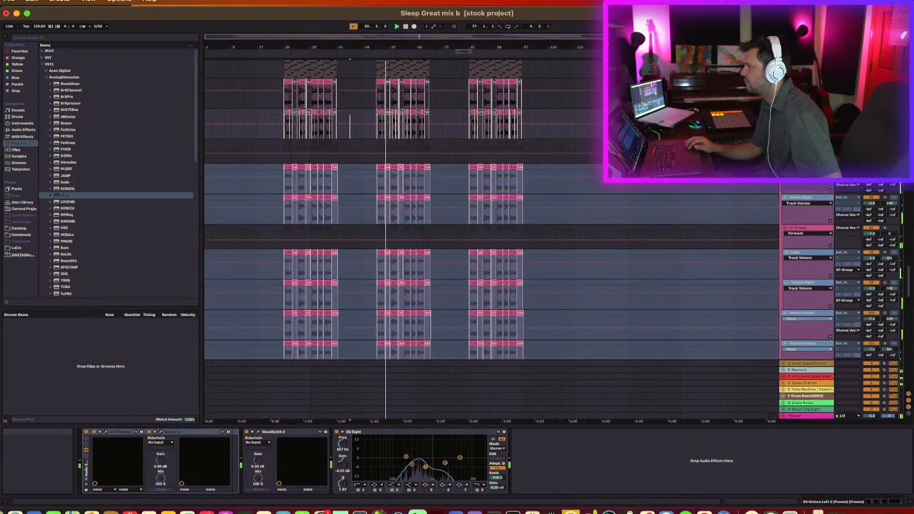
left_click_drag(524, 13, 522, 16)
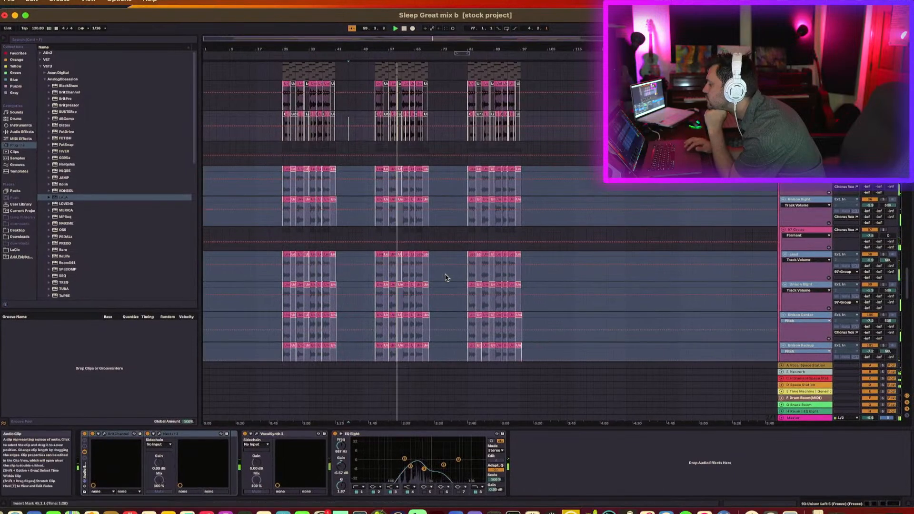
Place the insert marker at bar 71 and zoom in on the drum build around bars 77 to 81 to examine its clips
left_click(438, 137)
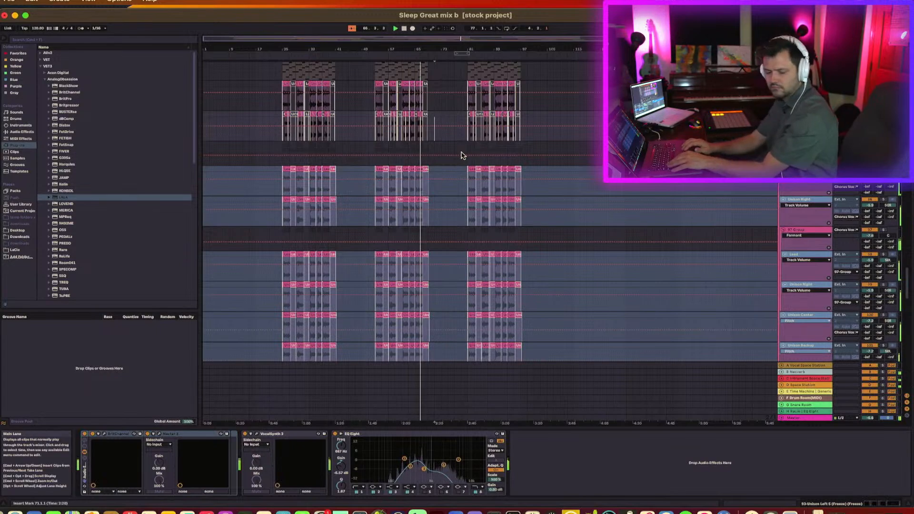
scroll(461, 155, "up", 10)
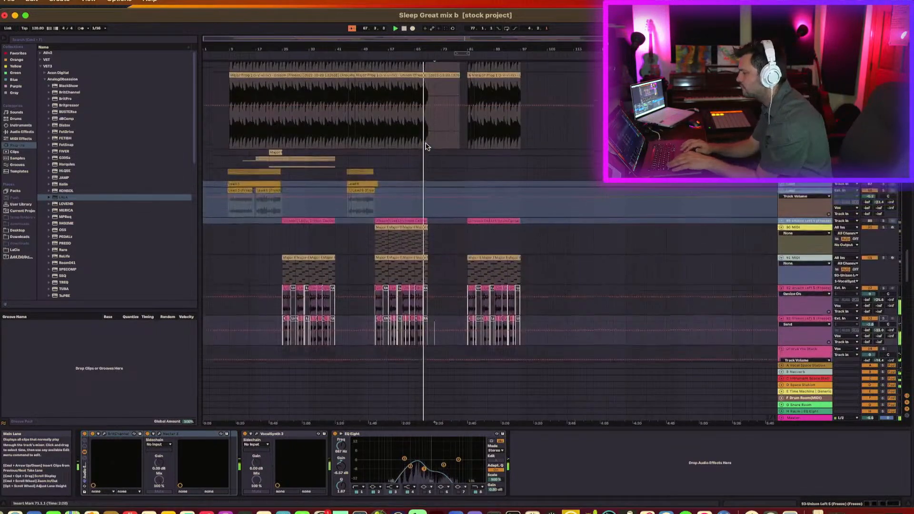
scroll(425, 146, "up", 15)
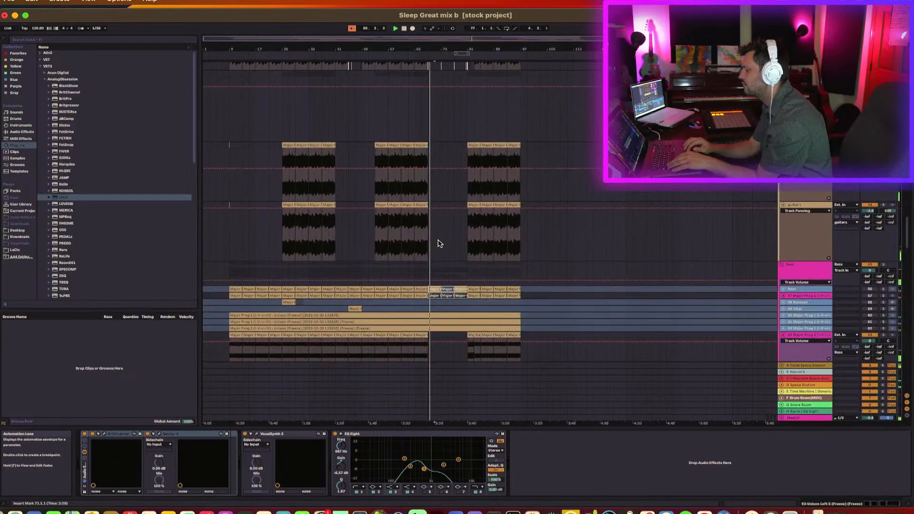
scroll(438, 244, "up", 15)
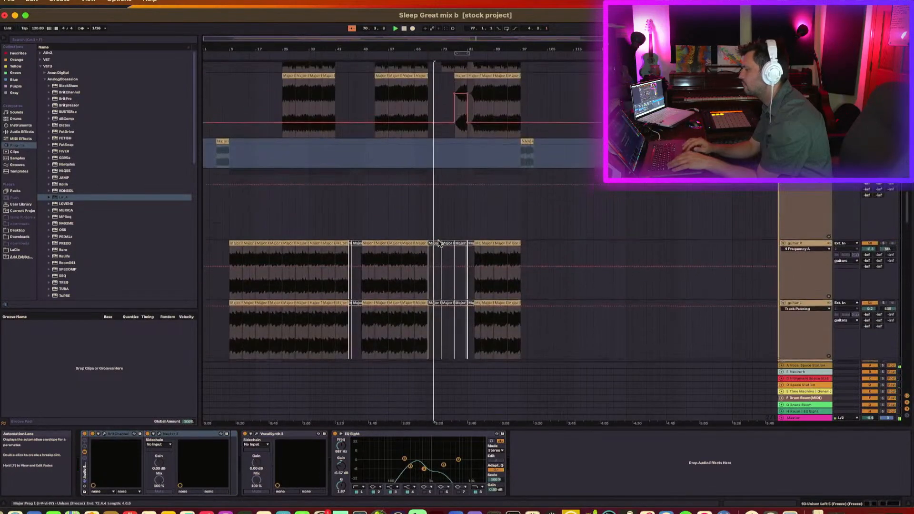
scroll(439, 244, "up", 5)
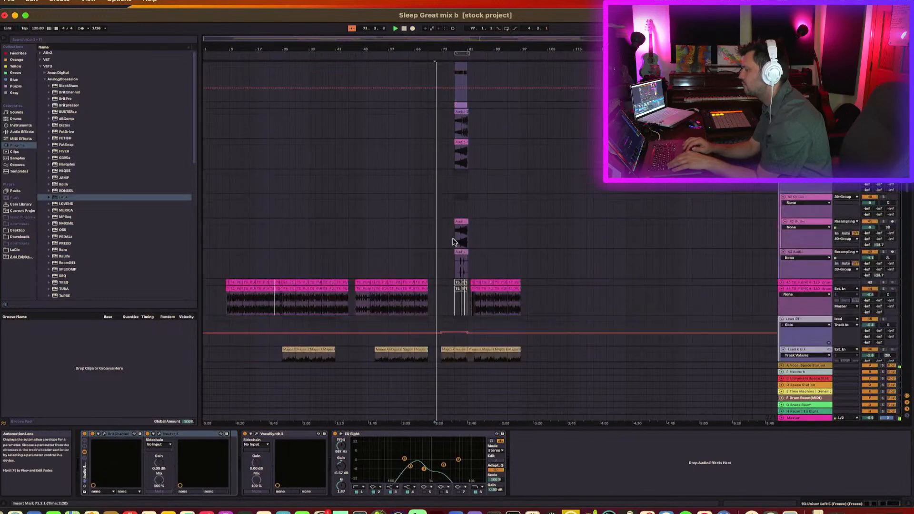
left_click(452, 242)
left_click_drag(466, 47, 466, 92)
scroll(469, 136, "up", 1)
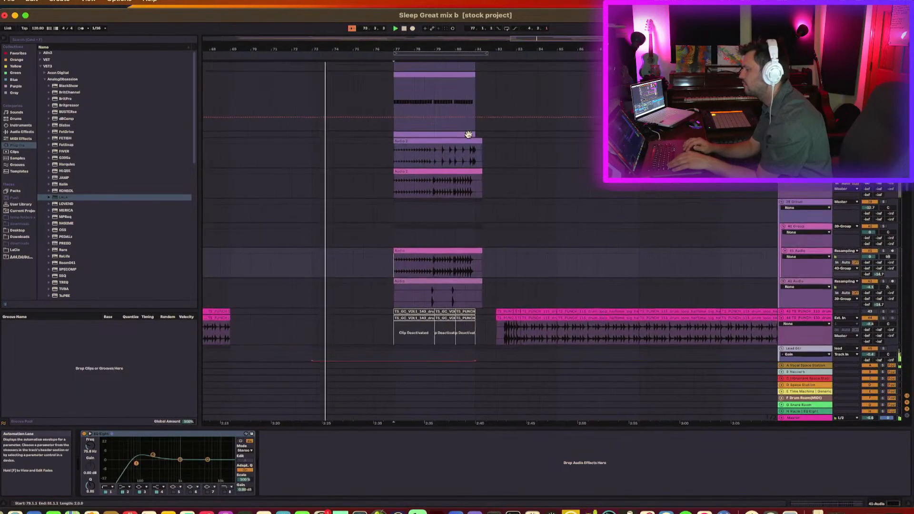
scroll(474, 180, "down", 2)
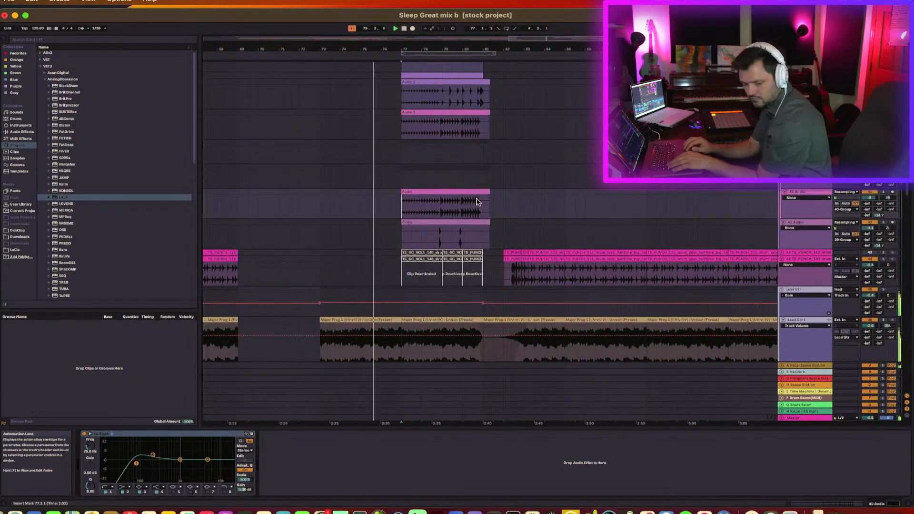
scroll(477, 201, "down", 1)
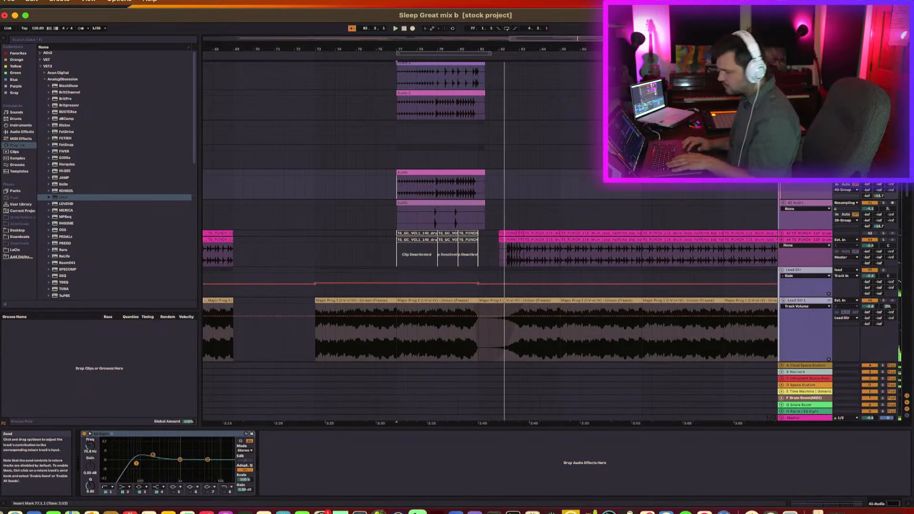
Replay the drum build and toggle the automation display while reviewing its tracks
key("space")
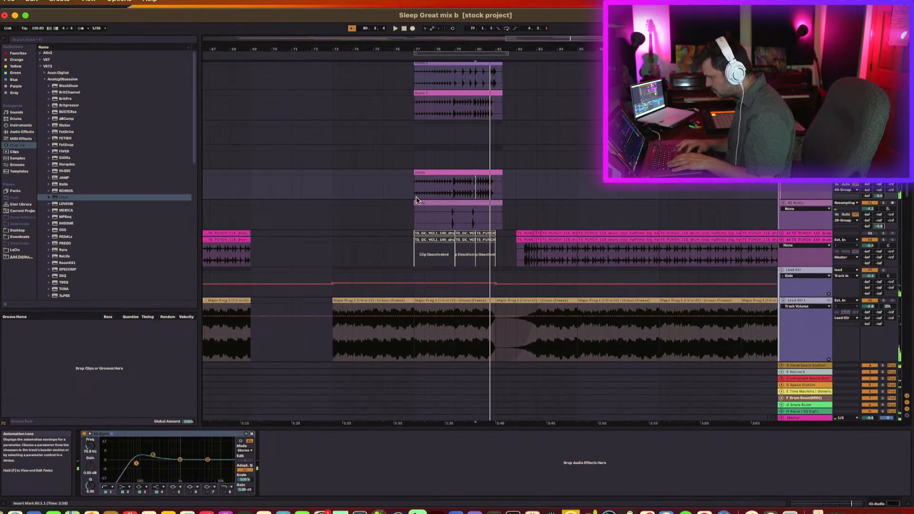
key("space")
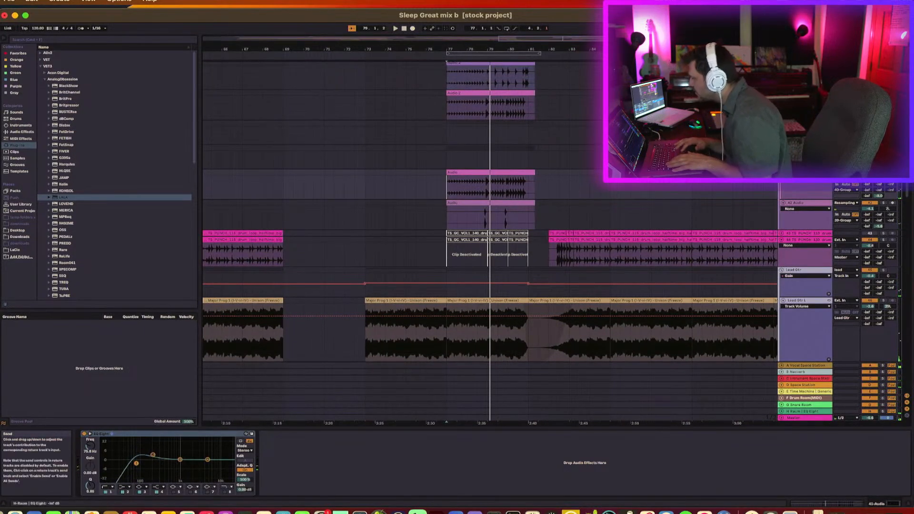
scroll(491, 228, "up", 3)
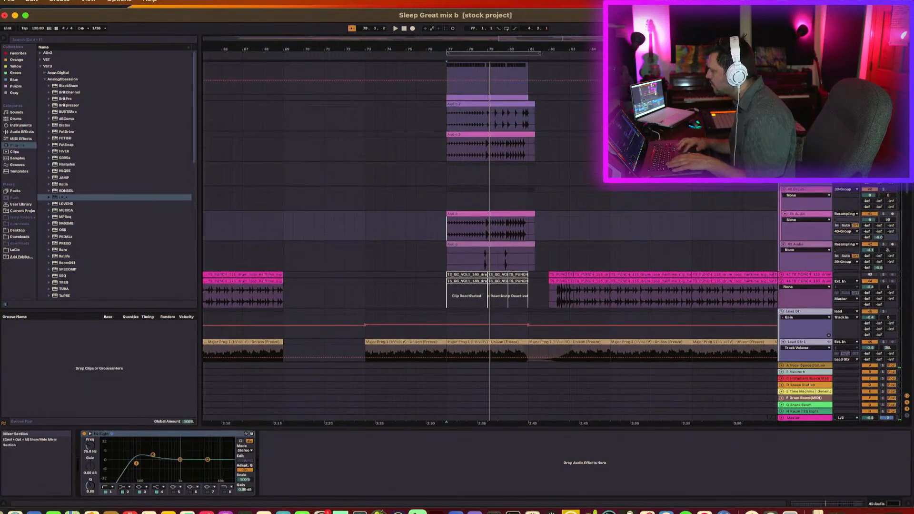
key("a")
key("a")
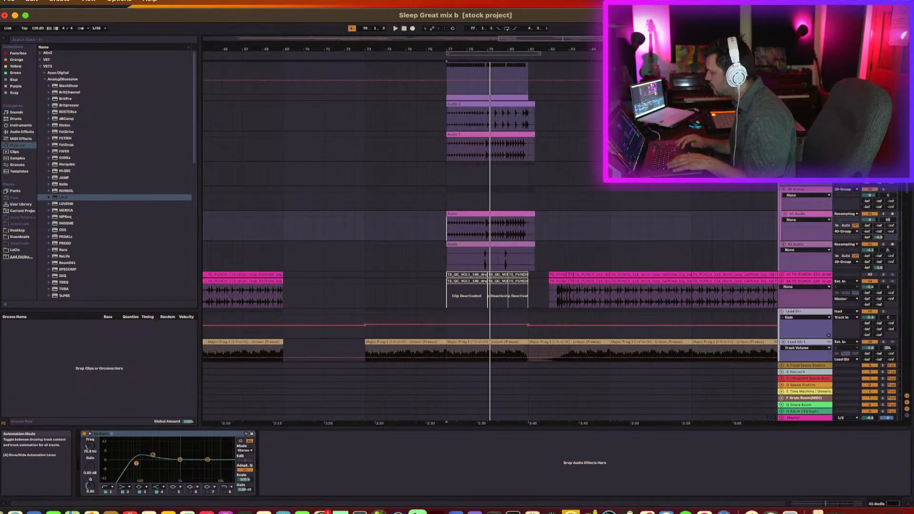
Give the Audio 2 clip a rising automation ramp over 77.1.1 to 81.2.2 and play the section
key("super+Tab")
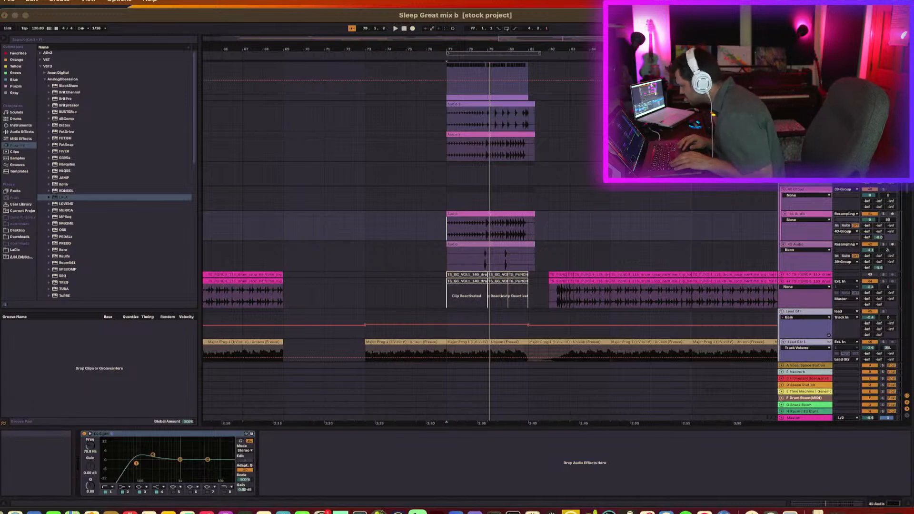
left_click(532, 128)
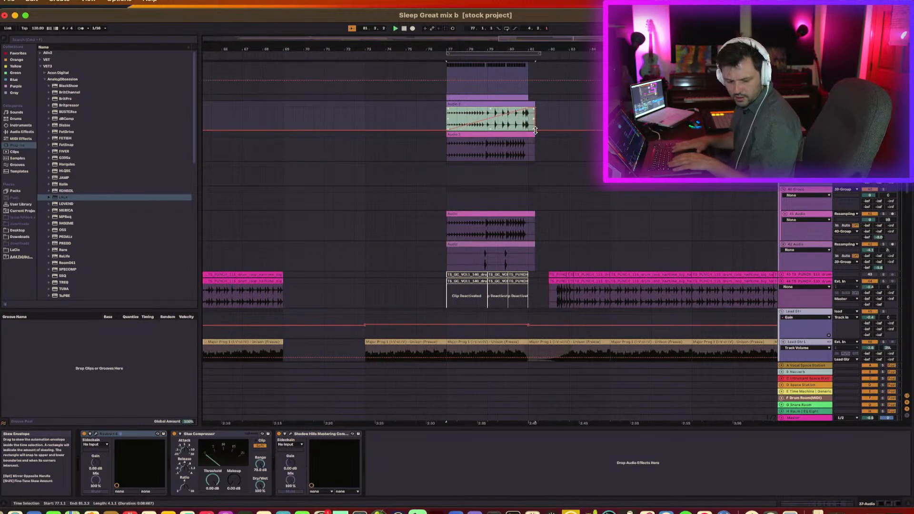
key("space")
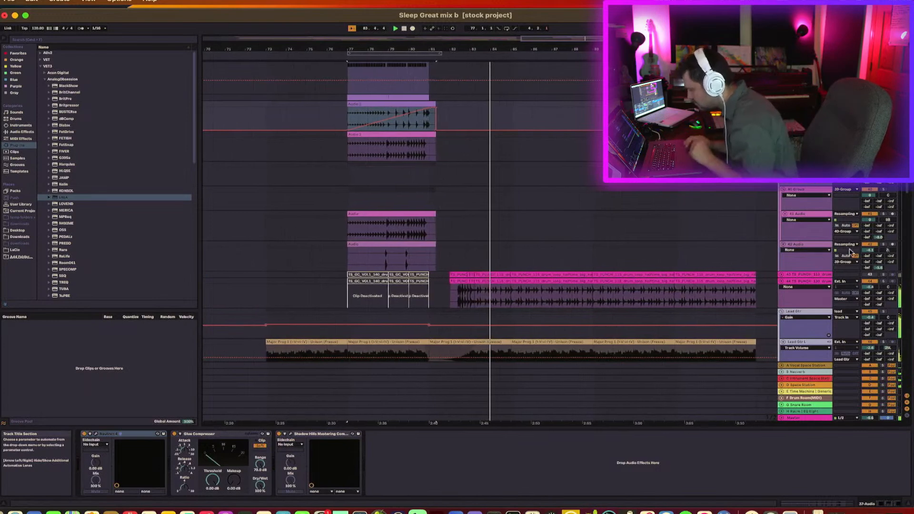
Open Dangerous BAX EQ on the Master, raise the high-frequency level, centre the low-frequency level, and close it after a playback check
left_click(814, 417)
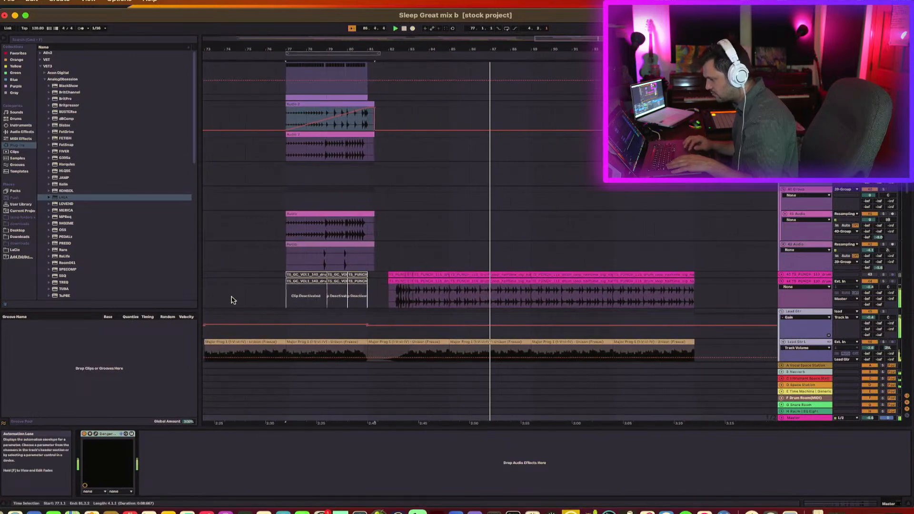
left_click(96, 434)
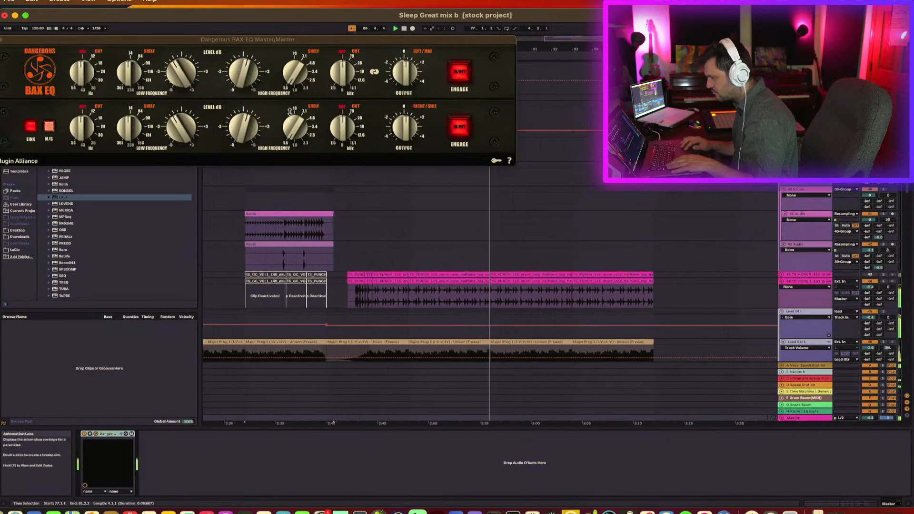
left_click_drag(247, 85, 251, 43)
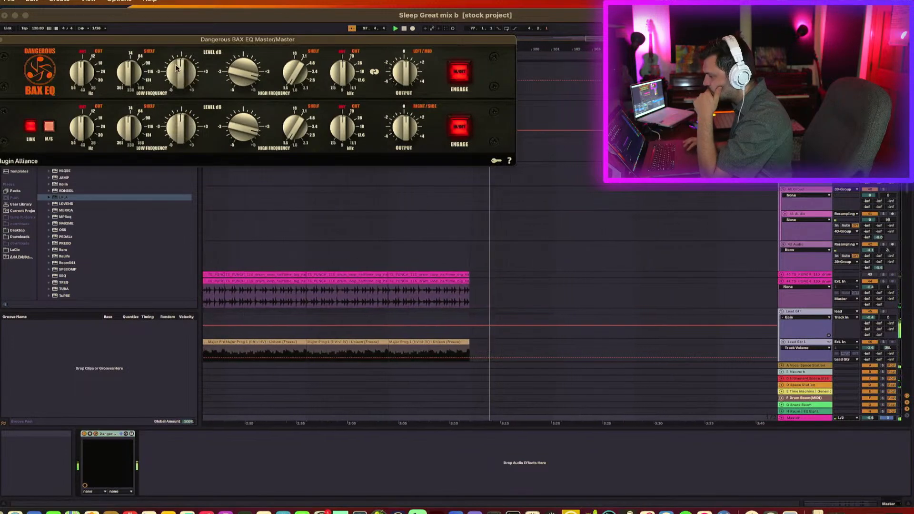
key("space")
key("space")
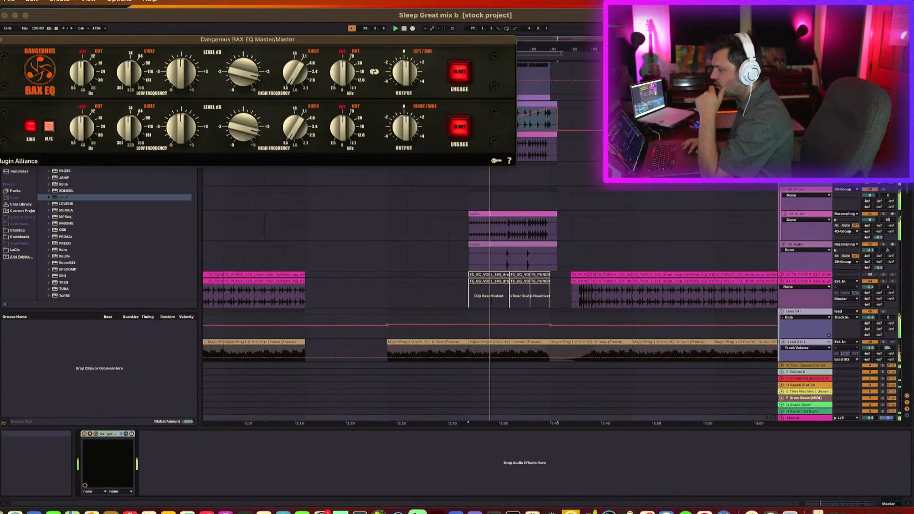
left_click(1, 39)
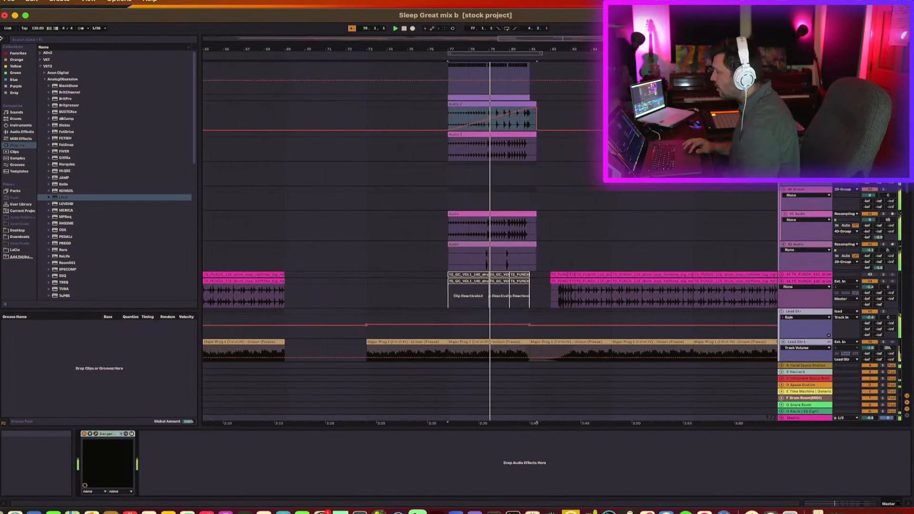
Select the guitar R track ahead of the deactivated clips and play the song from that section
scroll(296, 249, "down", 2)
scroll(296, 249, "down", 3)
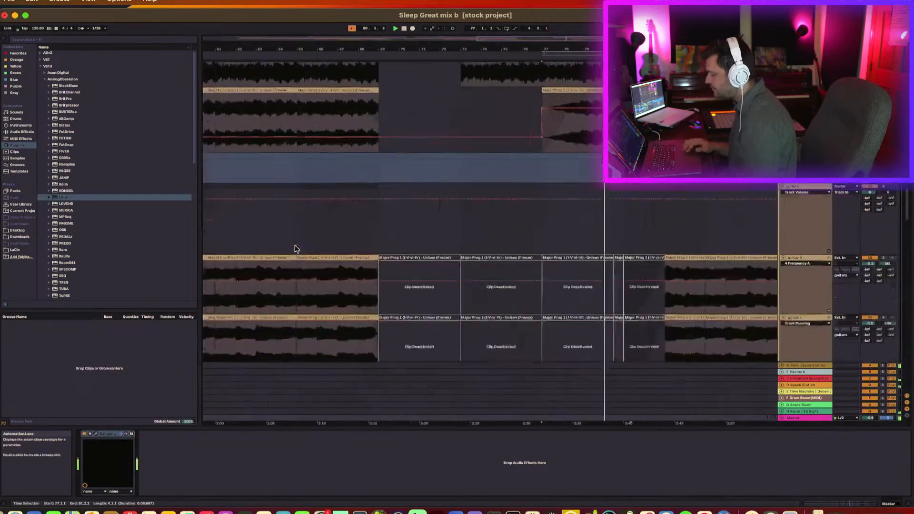
left_click(277, 259)
key("space")
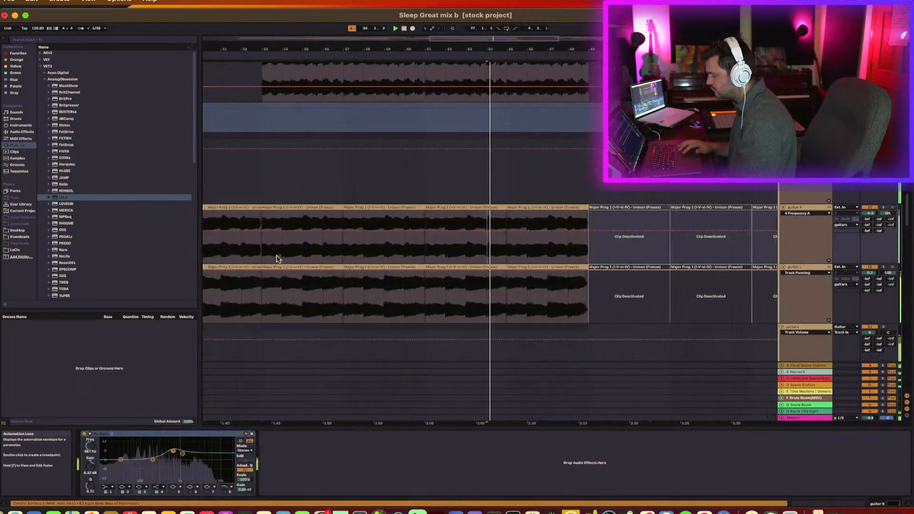
Select the Bass group track below the guitar tracks and replay the song with its layers in view
scroll(869, 214, "down", 10)
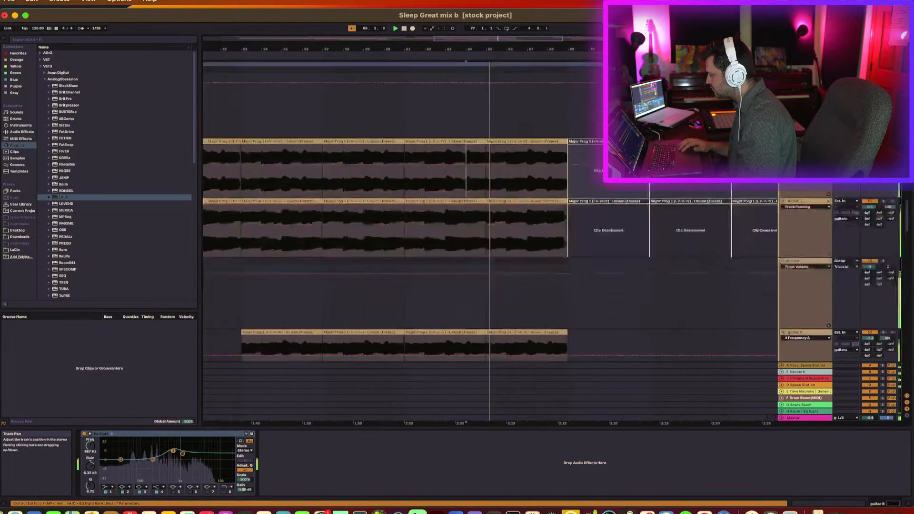
scroll(870, 214, "up", 4)
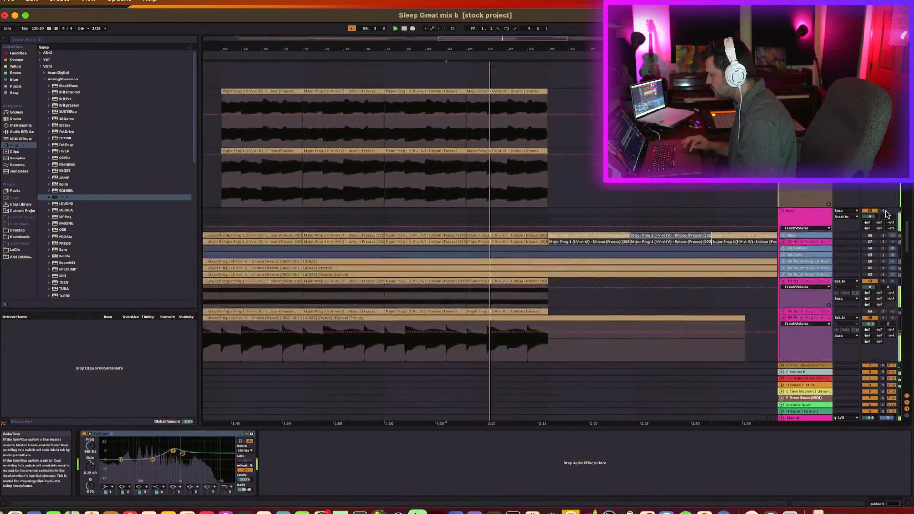
scroll(888, 214, "down", 3)
scroll(887, 215, "up", 1)
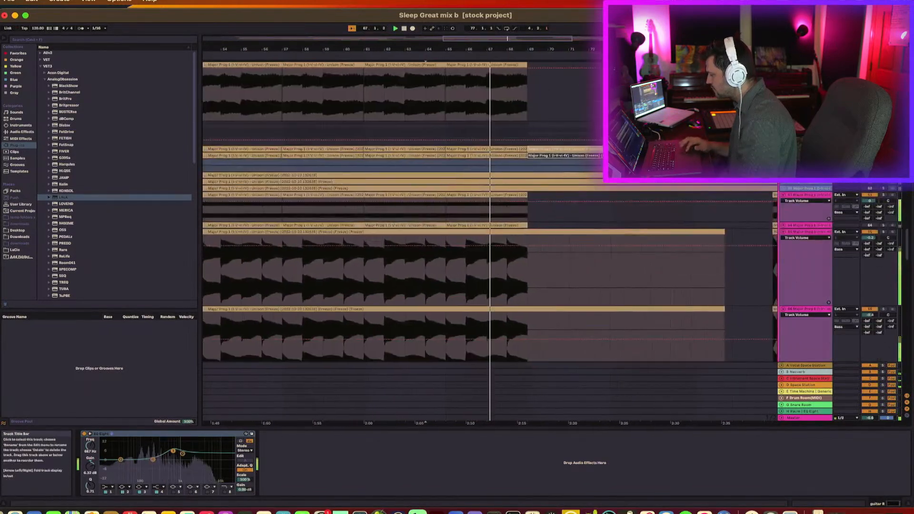
left_click(806, 165)
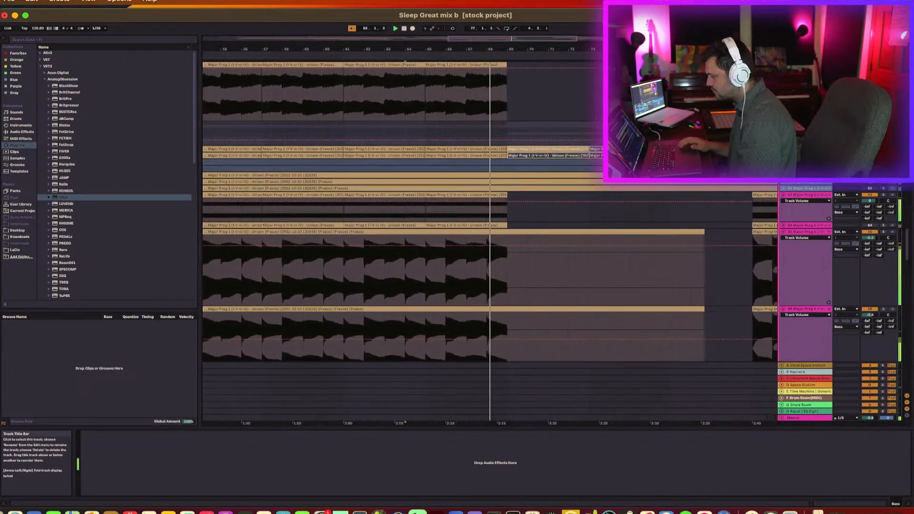
scroll(846, 237, "up", 1)
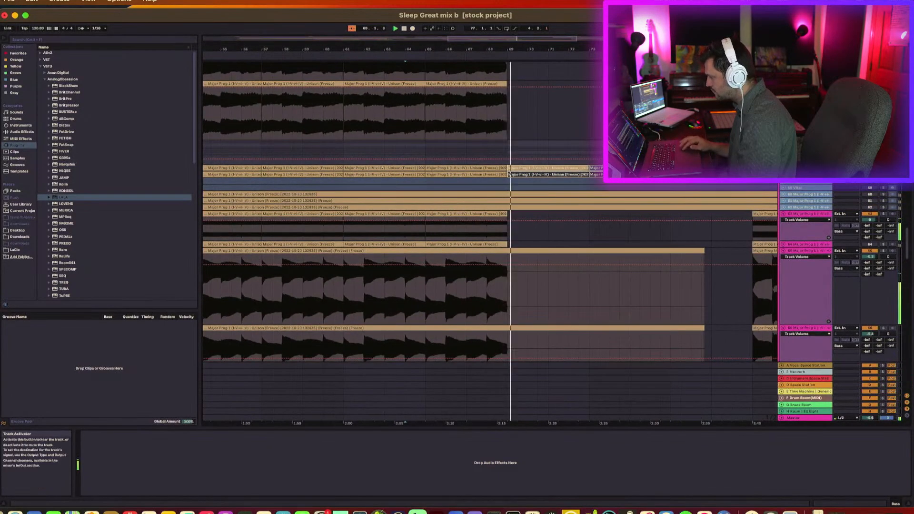
key("space")
key("space")
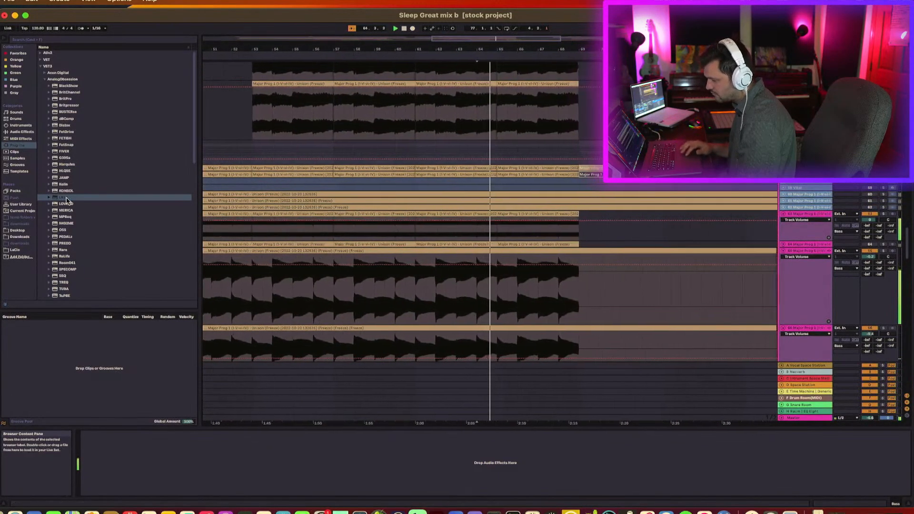
Add EQ Eight to the Bass group and check the Neutron 4 equalizer on the 65-Major Prog 1 bass track
left_click(21, 133)
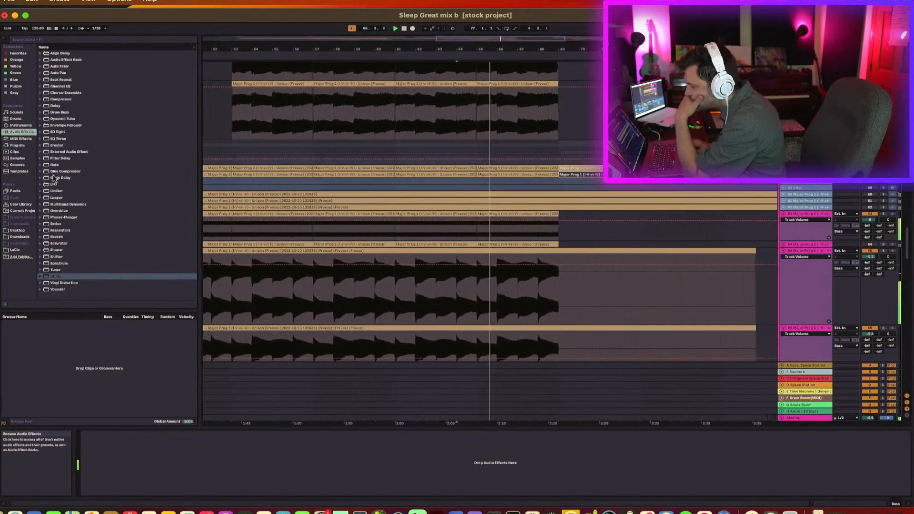
left_click(56, 133)
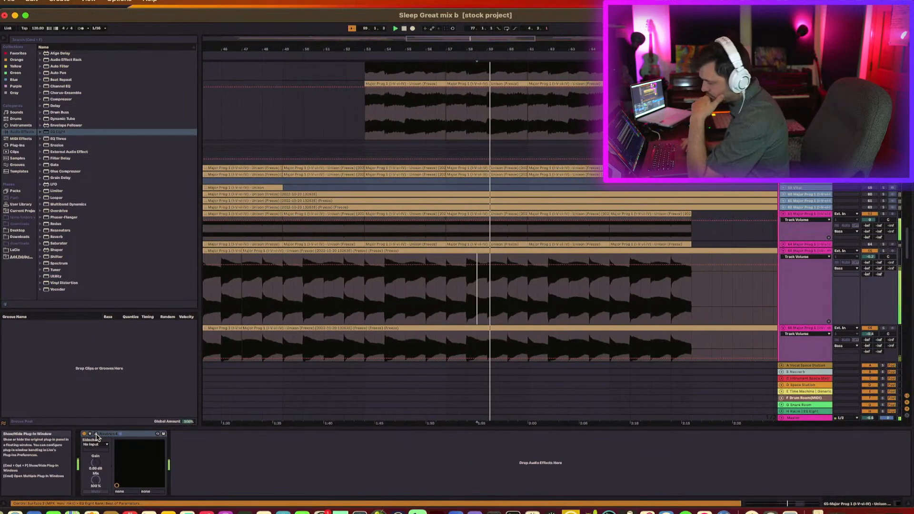
left_click(97, 435)
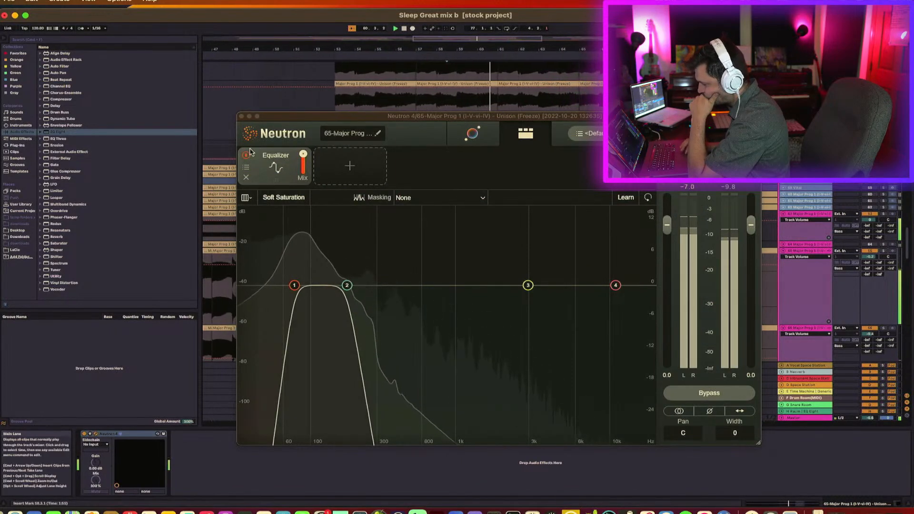
left_click(303, 154)
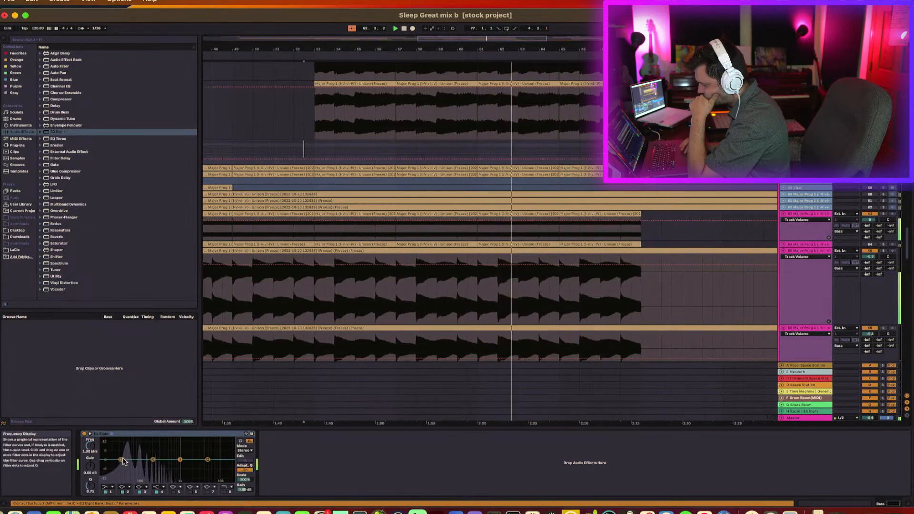
In the Bass group's EQ Eight, move band 2 into the low bass and make band 1 a low-cut filter just below it
left_click(121, 460)
left_click_drag(153, 460, 131, 459)
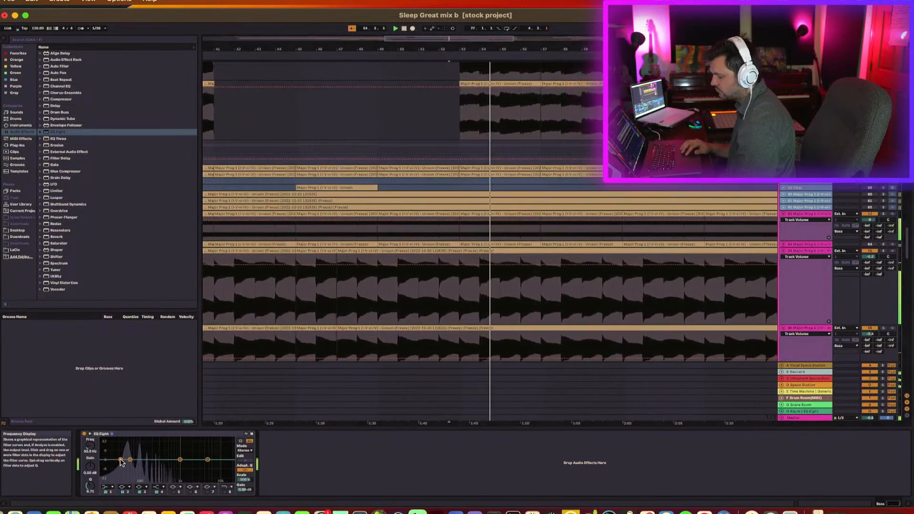
left_click(105, 488)
left_click(107, 488)
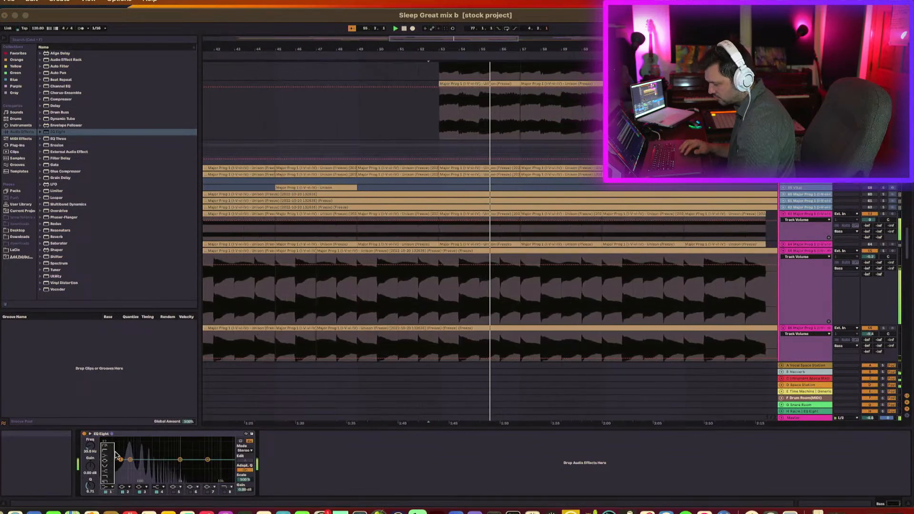
left_click(110, 448)
left_click_drag(120, 465, 115, 465)
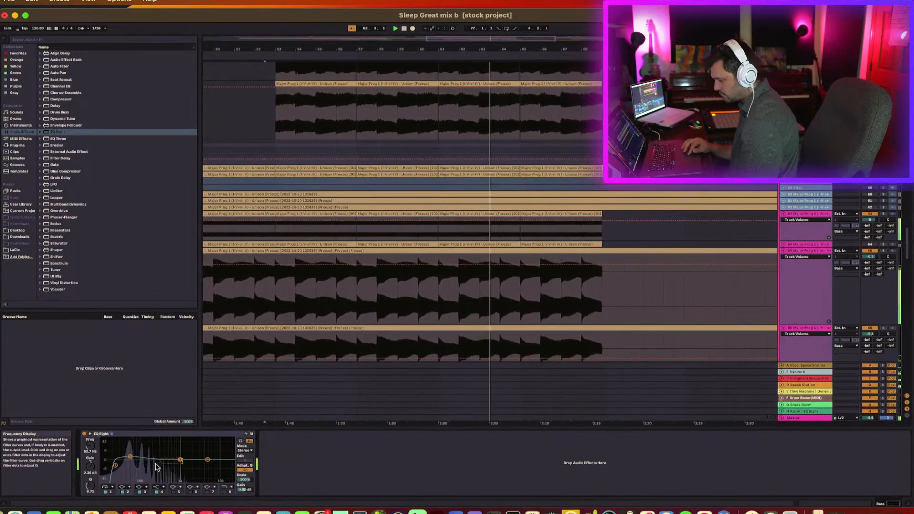
Shape the Bass EQ with a cut just above a band 2 boost and a gentle high-band lift, then replay the section
left_click_drag(181, 461, 143, 464)
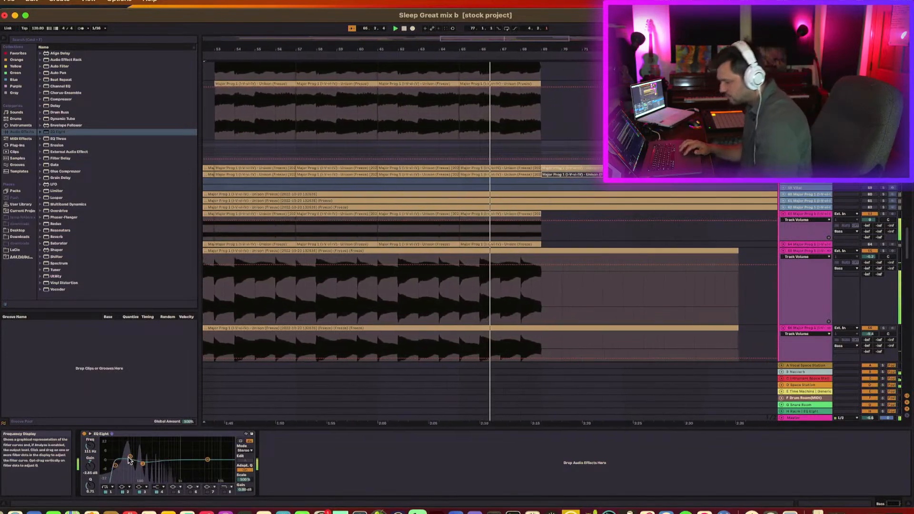
left_click(130, 457)
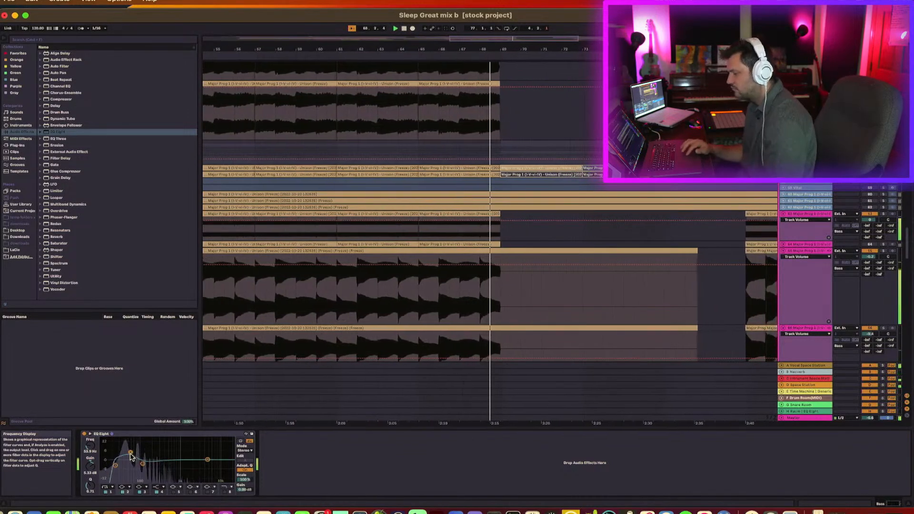
left_click(213, 490)
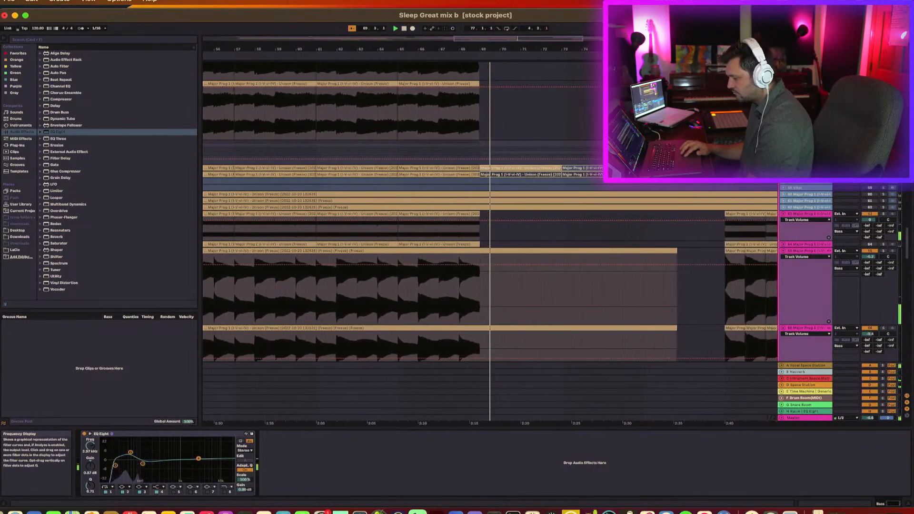
key("space")
key("space")
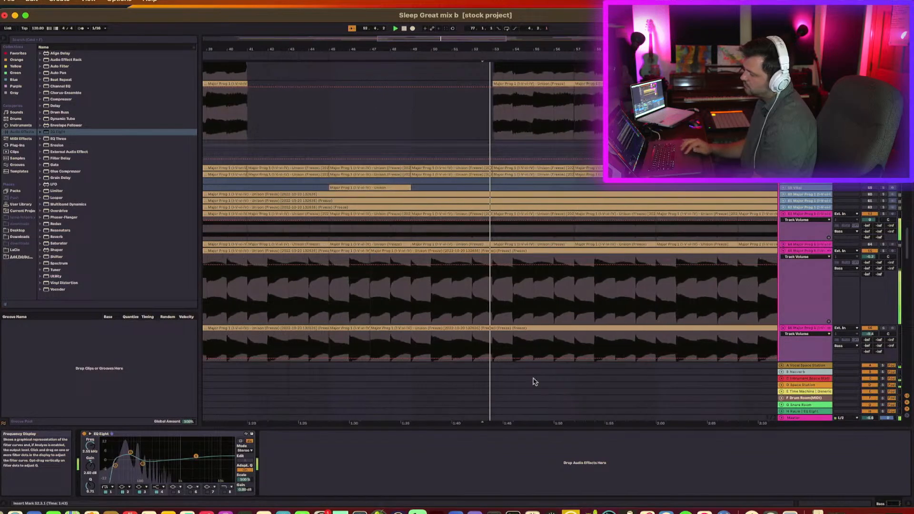
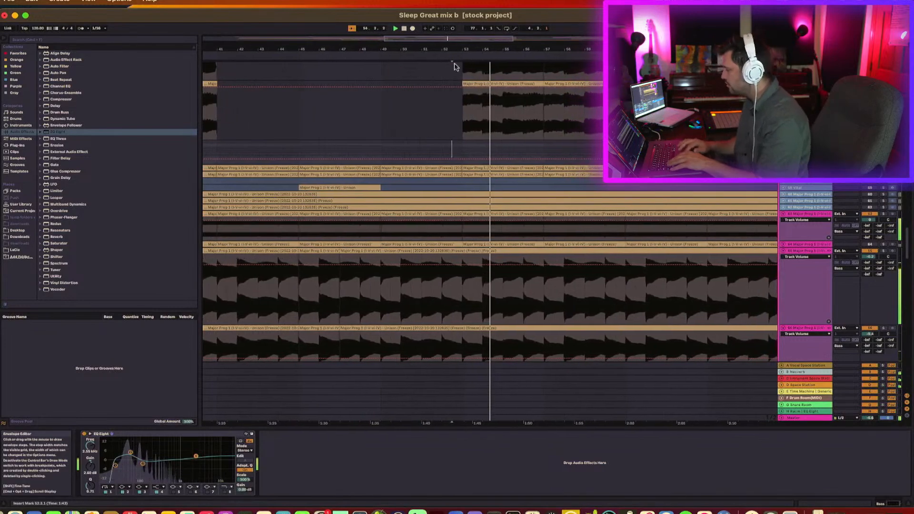
Zoom out to the whole arrangement and examine the device chains of the guitars group and the TS PUNCH drum fill track
left_click_drag(457, 50, 407, 49)
scroll(419, 152, "up", 5)
left_click(466, 206)
scroll(466, 213, "up", 5)
scroll(466, 213, "up", 8)
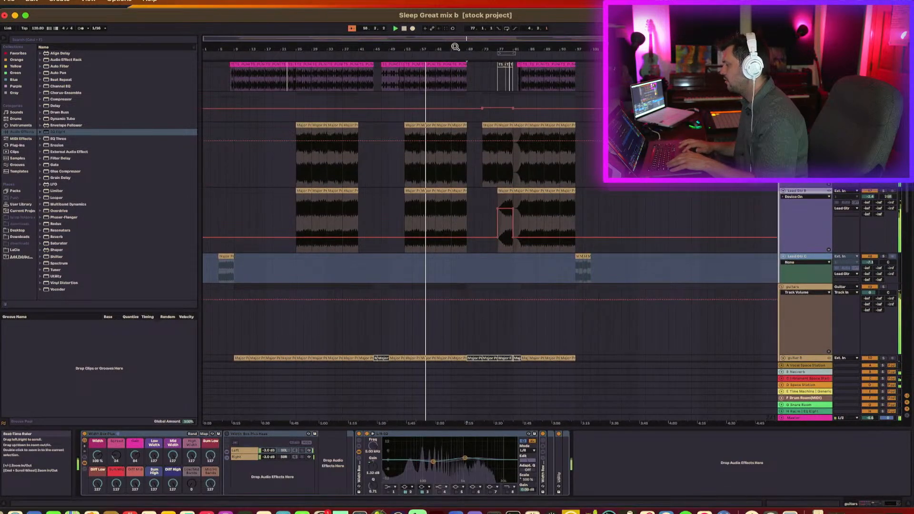
scroll(462, 71, "up", 5)
scroll(473, 138, "up", 3)
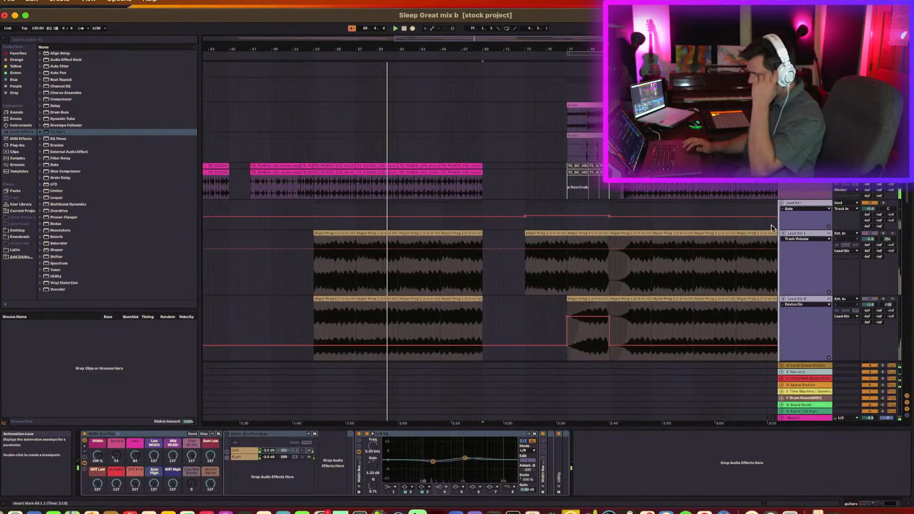
left_click(808, 184)
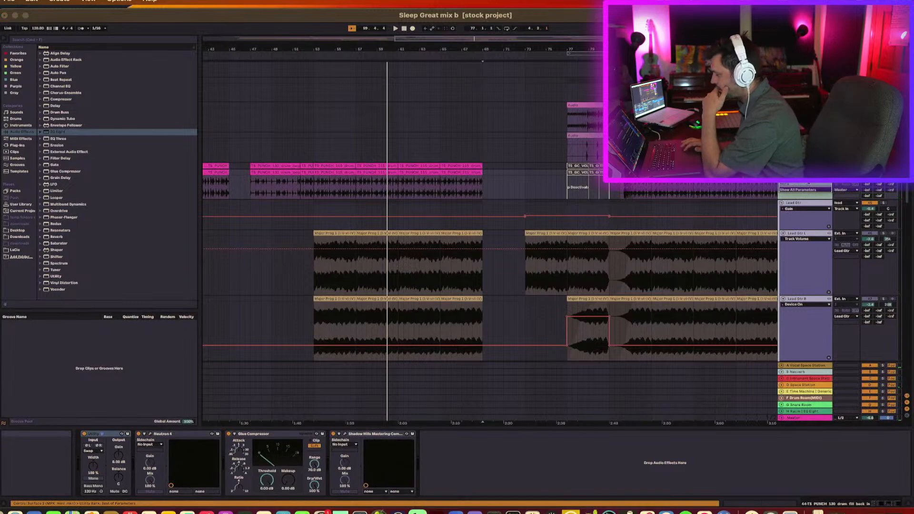
Select the guitar tracks and their guitars group, and audition the guitar section with repeated playback
scroll(791, 272, "down", 8)
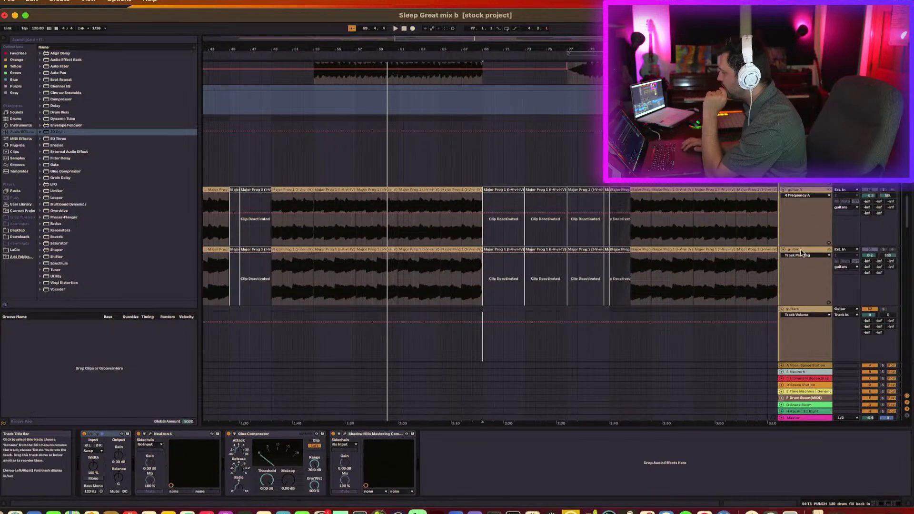
left_click(801, 251)
scroll(805, 229, "down", 5)
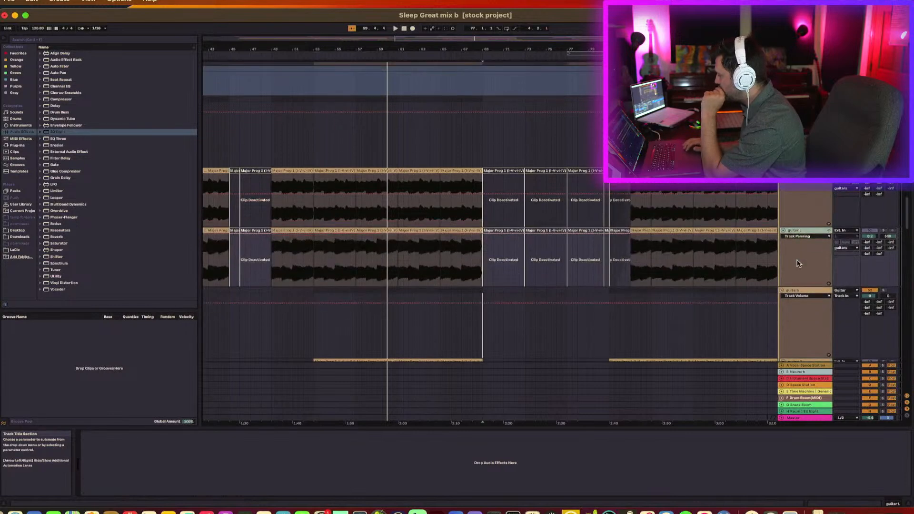
left_click(786, 224)
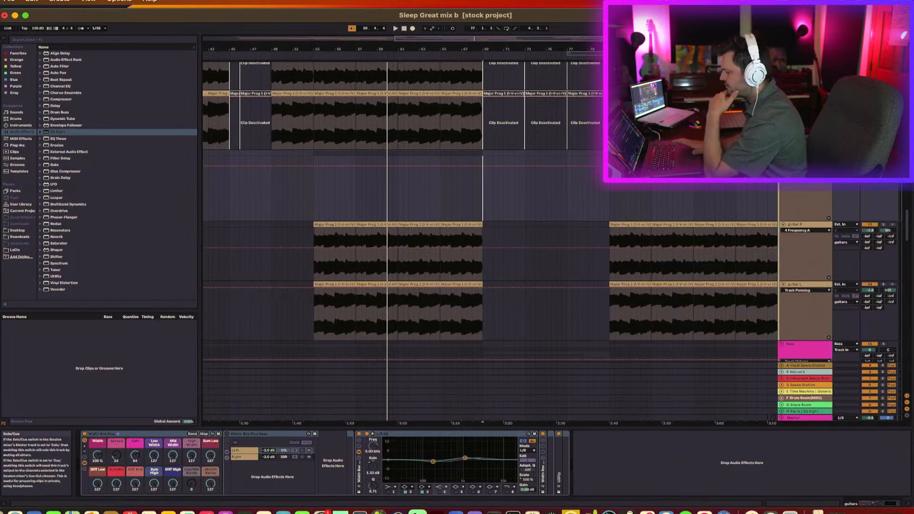
key("space")
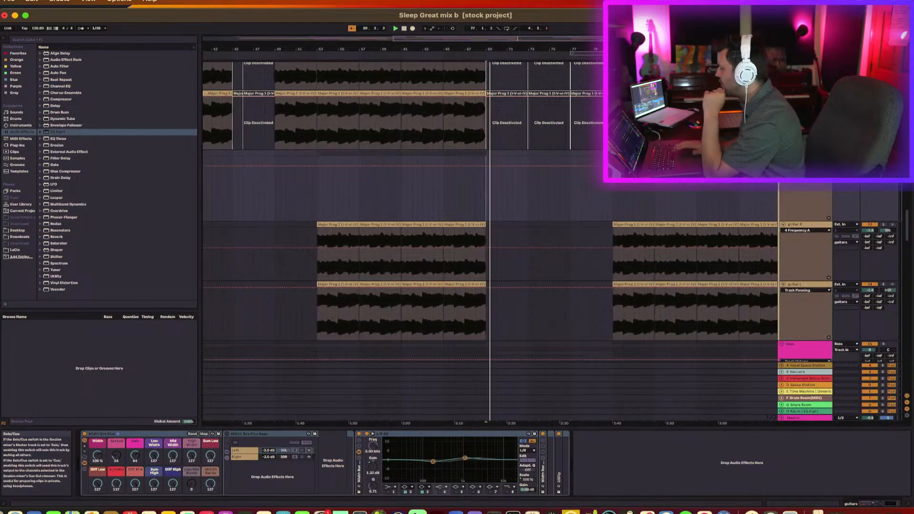
key("space")
key("space")
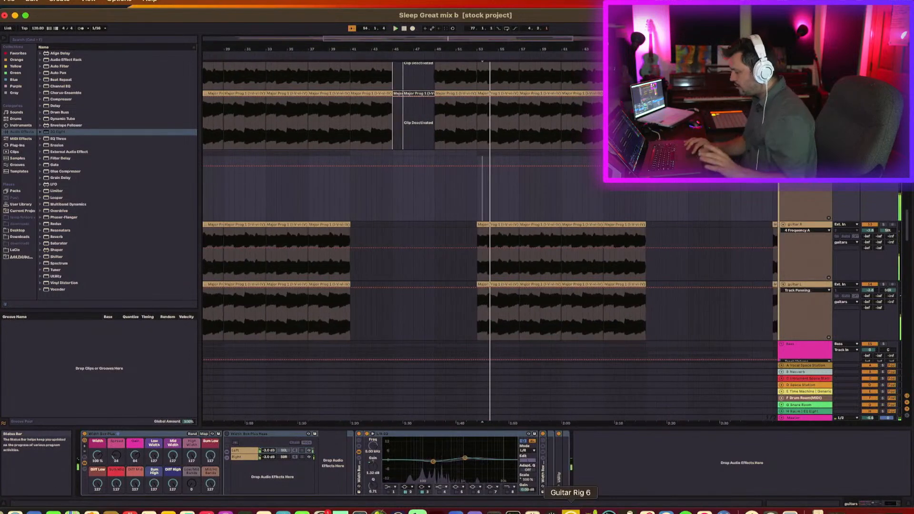
key("space")
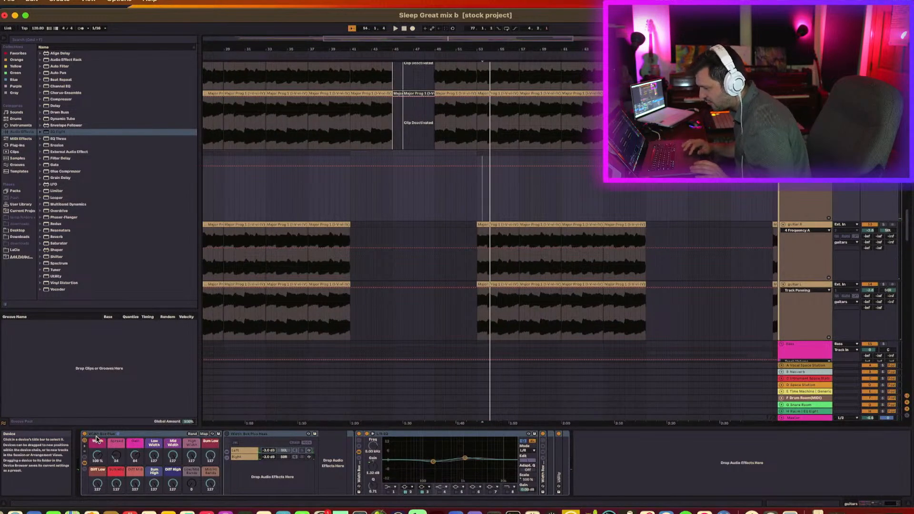
Fold the width rack on the guitars group and load iZotope's Insight 2 plug-in after it
double_click(97, 435)
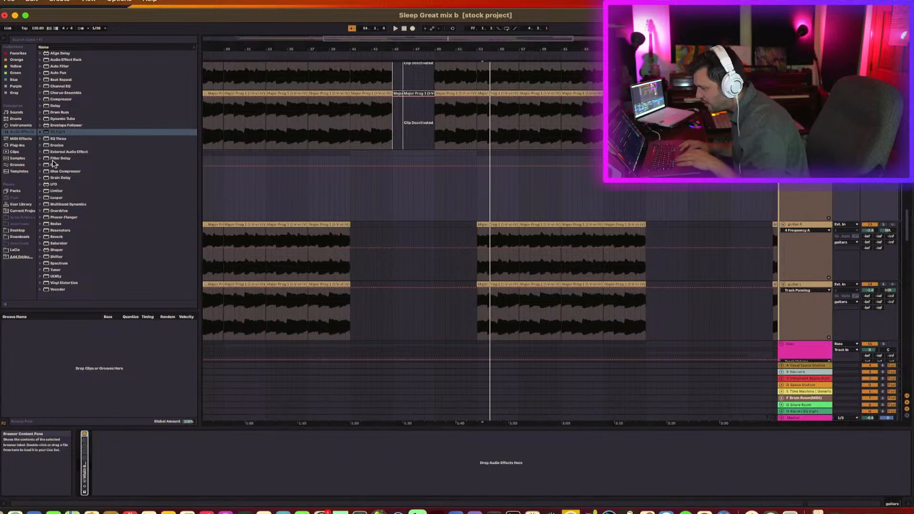
left_click(21, 144)
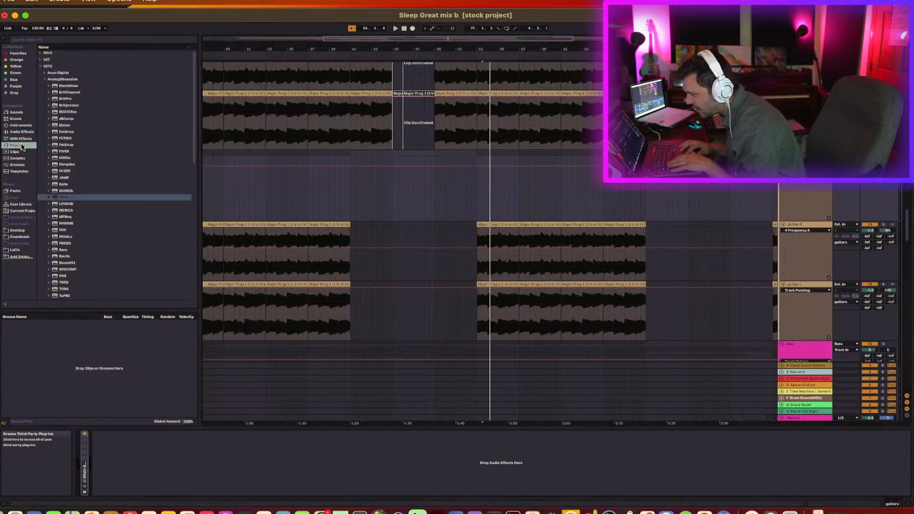
left_click(45, 79)
scroll(56, 178, "down", 3)
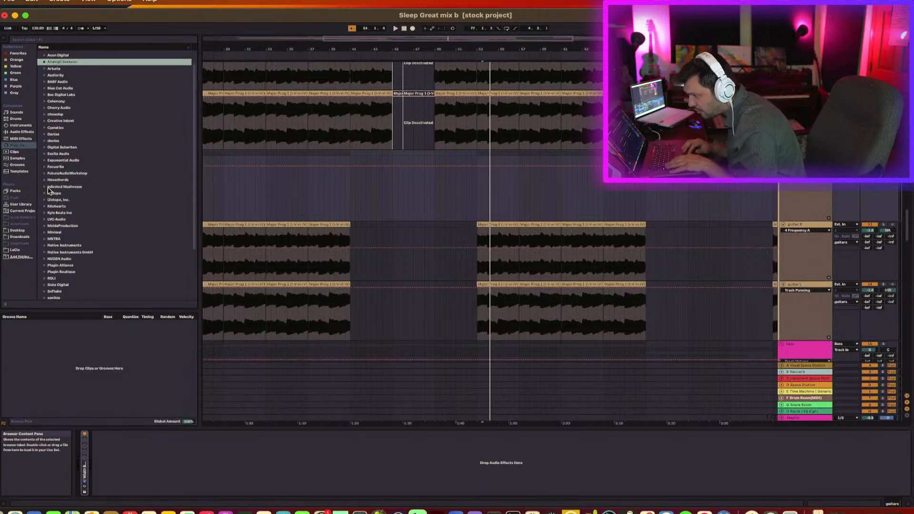
scroll(48, 190, "down", 1)
left_click(44, 191)
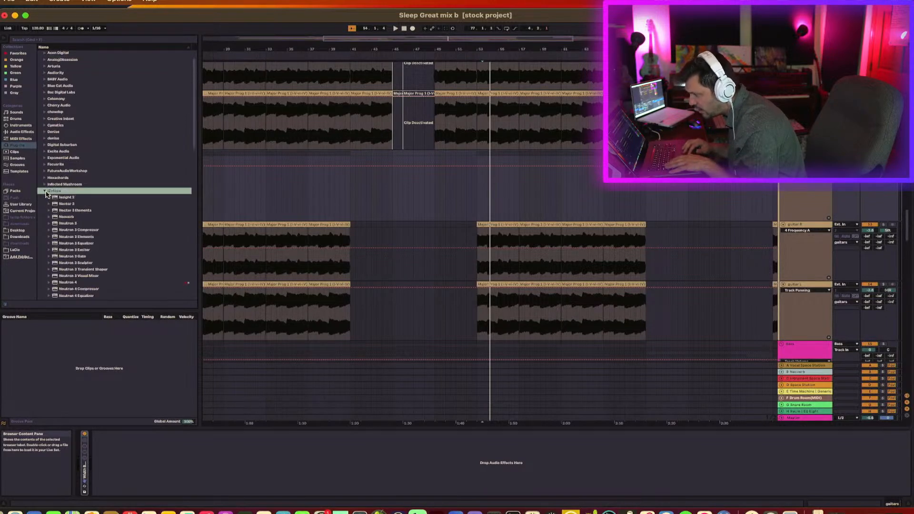
left_click(56, 198)
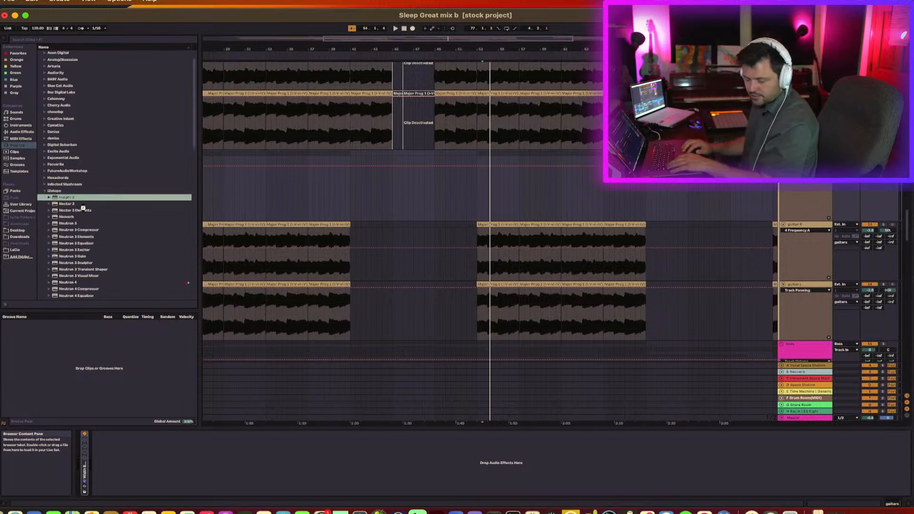
left_click_drag(315, 254, 502, 287)
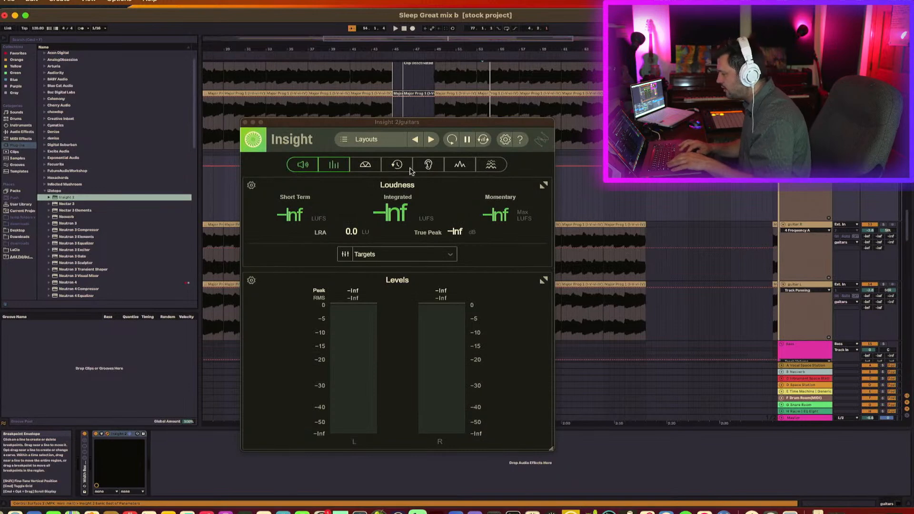
left_click(365, 165)
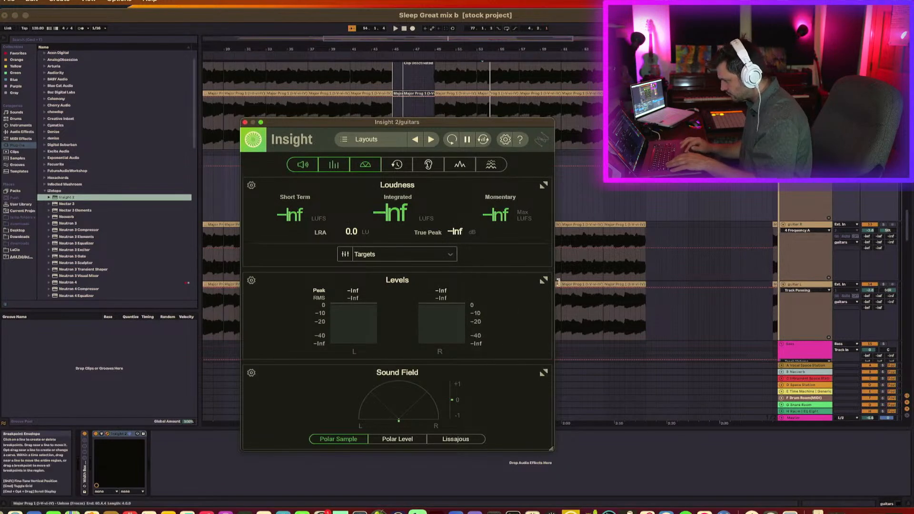
left_click(543, 280)
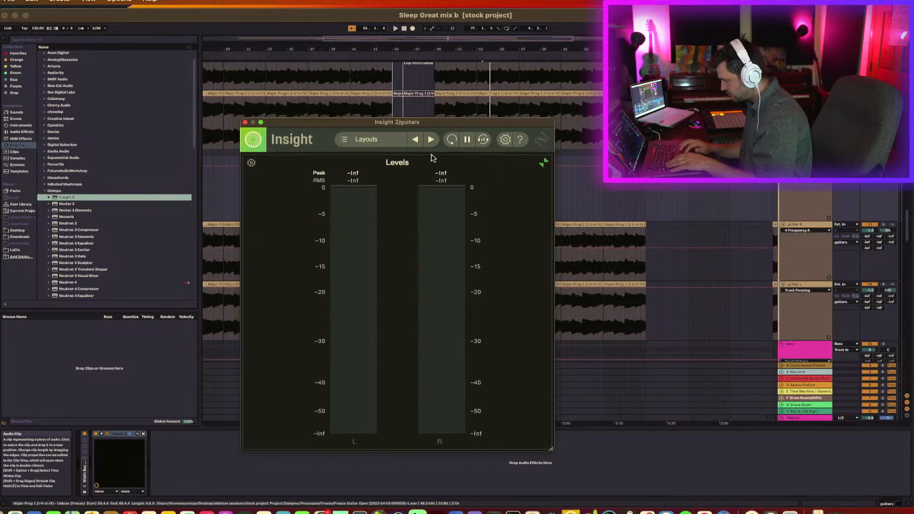
left_click(340, 142)
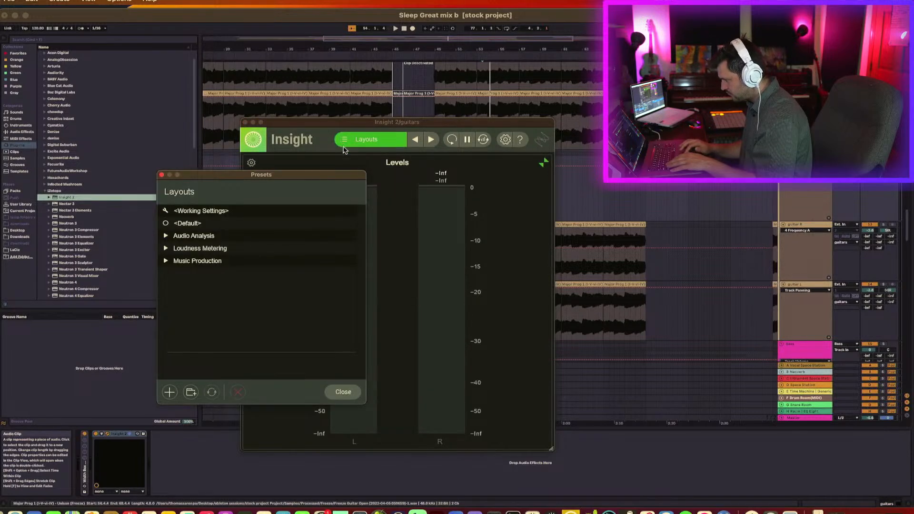
left_click(346, 138)
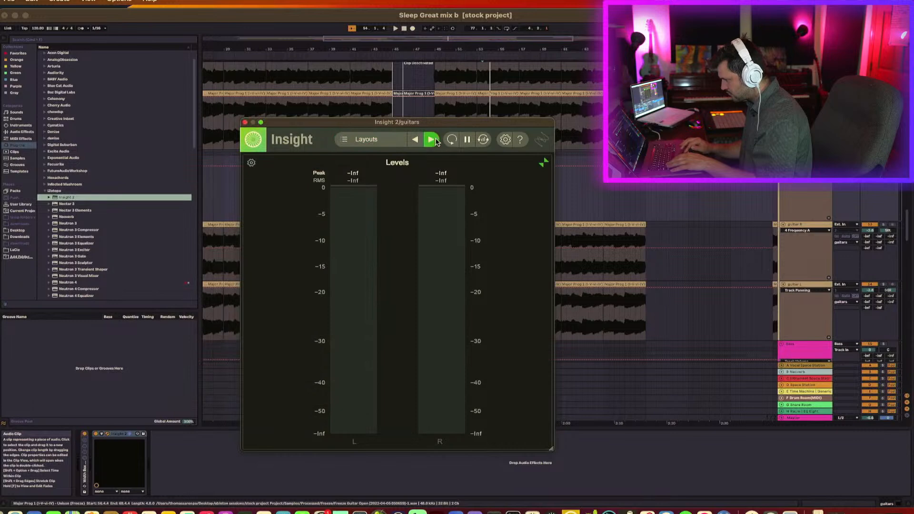
Switch Insight 2 to the <Default> layout with Sound Field enabled and expand the Sound Field meter to fill the window
left_click(431, 139)
left_click(430, 140)
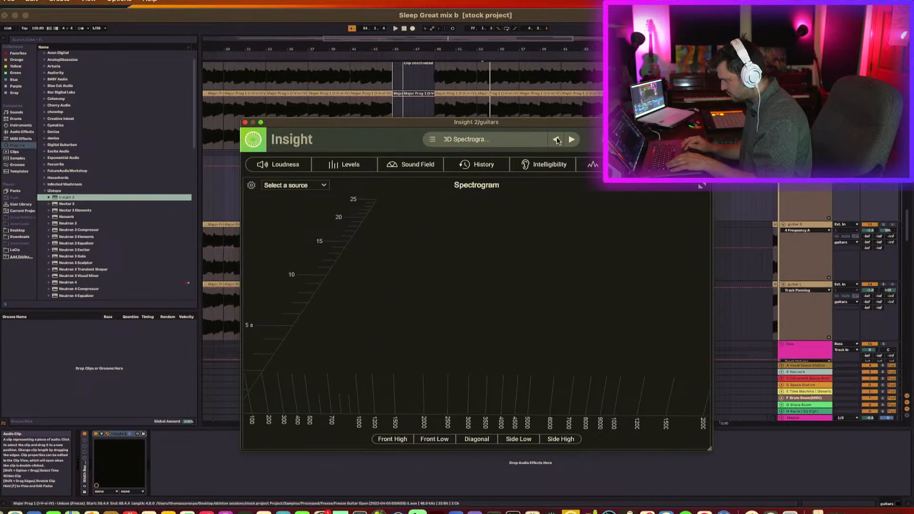
left_click(556, 140)
left_click(409, 167)
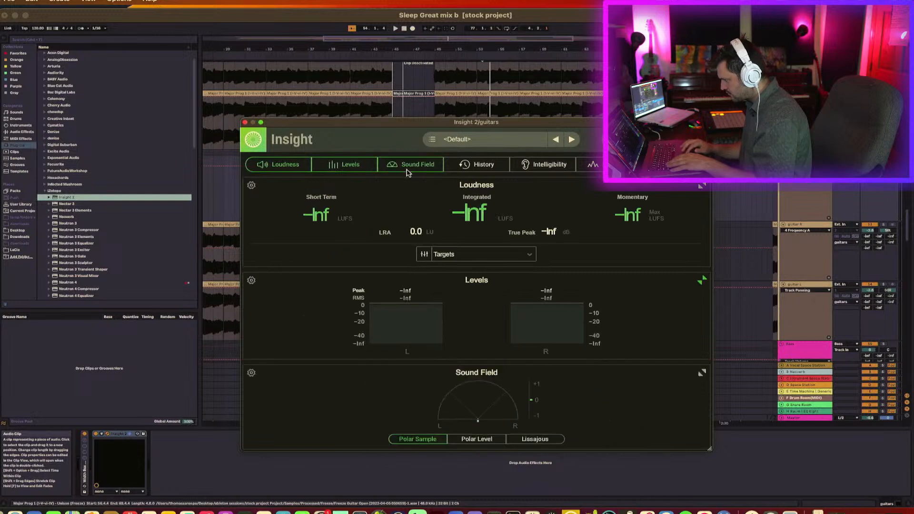
left_click(700, 372)
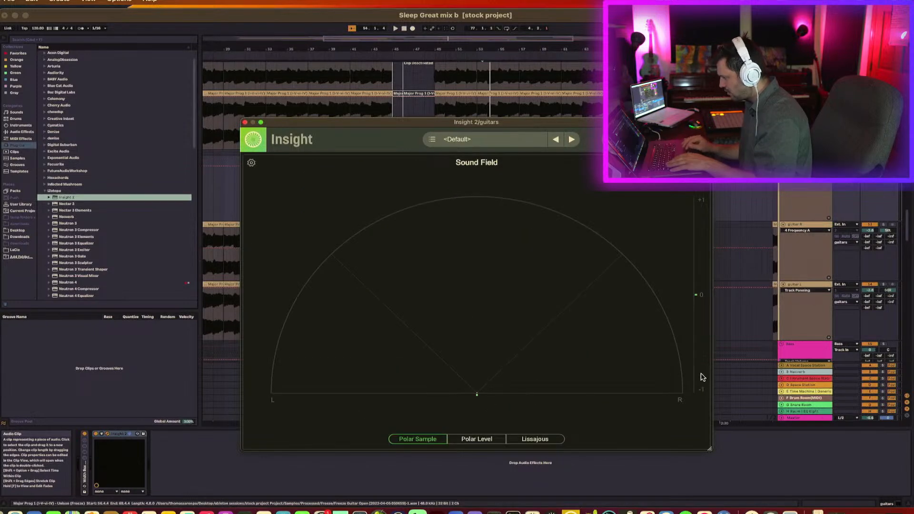
Play the guitar section and check its stereo width in the Polar Sample view of Insight 2's Sound Field
key("space")
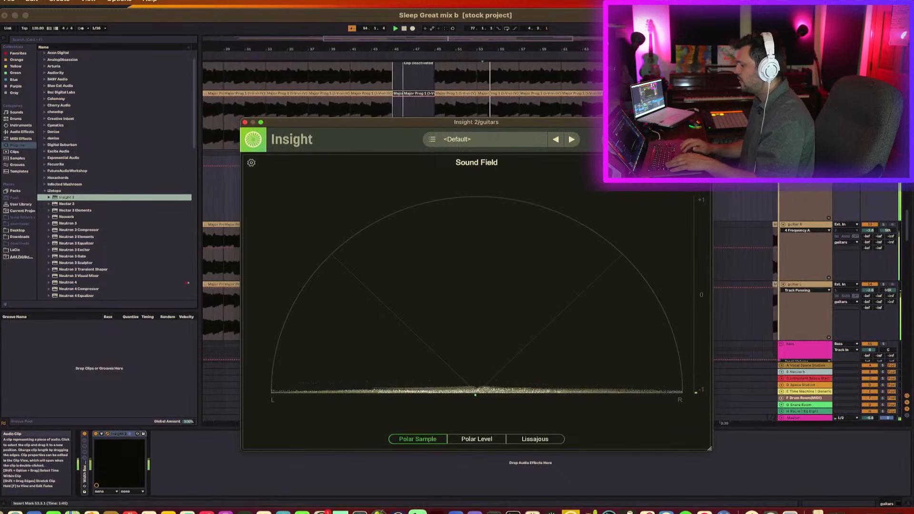
scroll(812, 206, "down", 2)
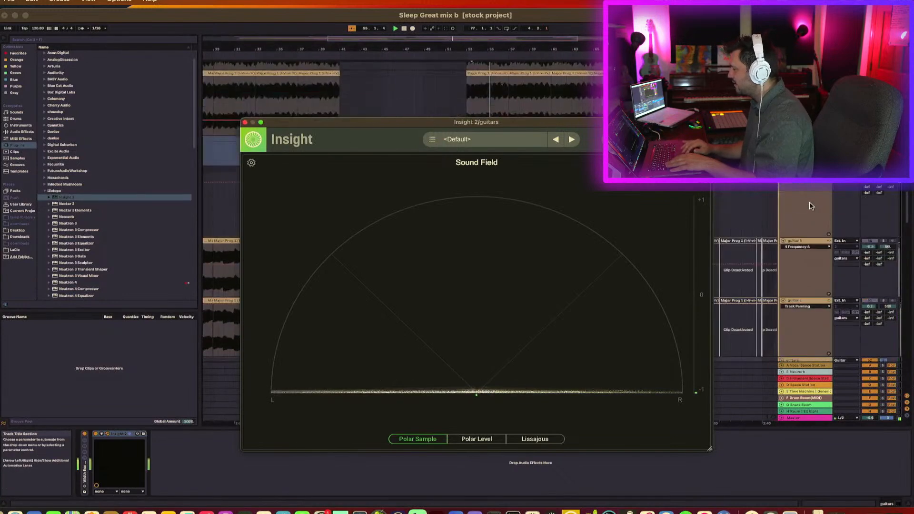
scroll(812, 205, "down", 1)
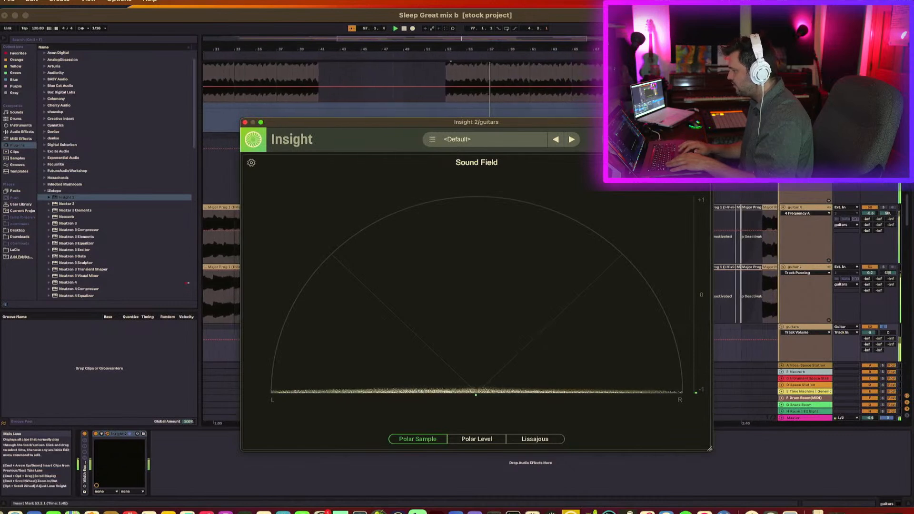
key("space")
Move the Insight 2 window clear of the guitar tracks, bring the guitars group into view, and select the Insight 2 device in its chain
left_click(815, 328)
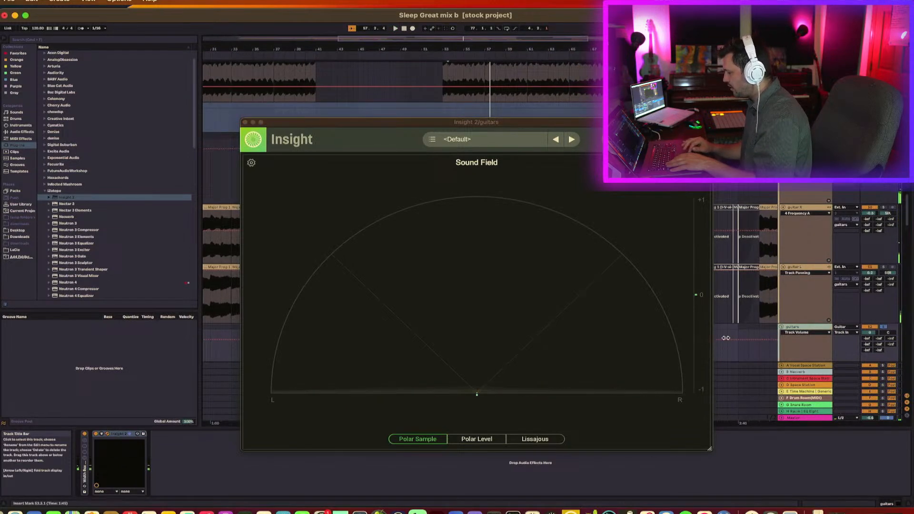
left_click_drag(476, 122, 246, 13)
scroll(676, 249, "down", 3)
scroll(676, 249, "down", 1)
scroll(676, 249, "left", 5)
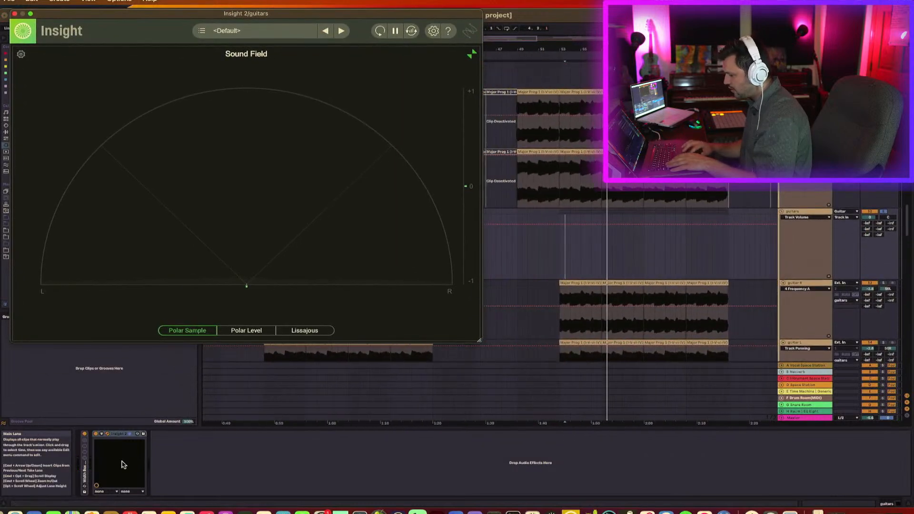
left_click_drag(120, 435, 166, 430)
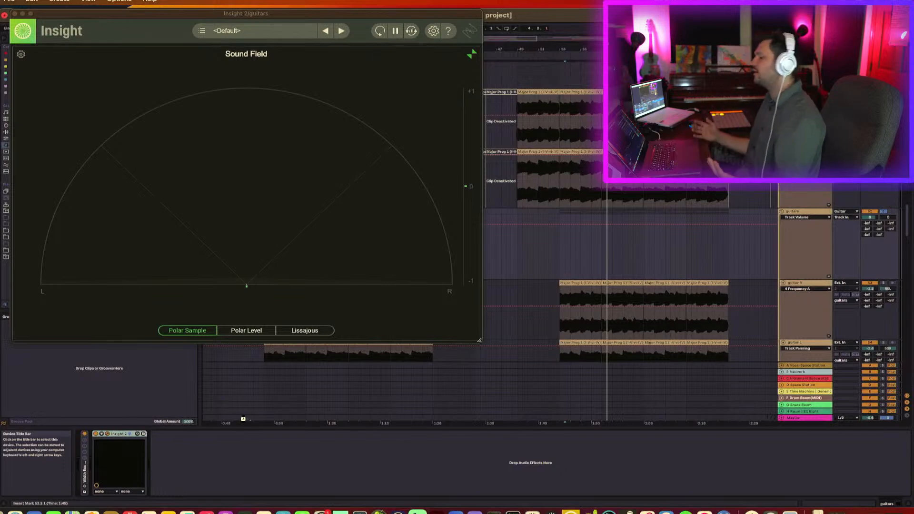
Play the soloed guitars group while viewing its stereo image in Insight's Sound Field on the Master track
left_click(243, 416)
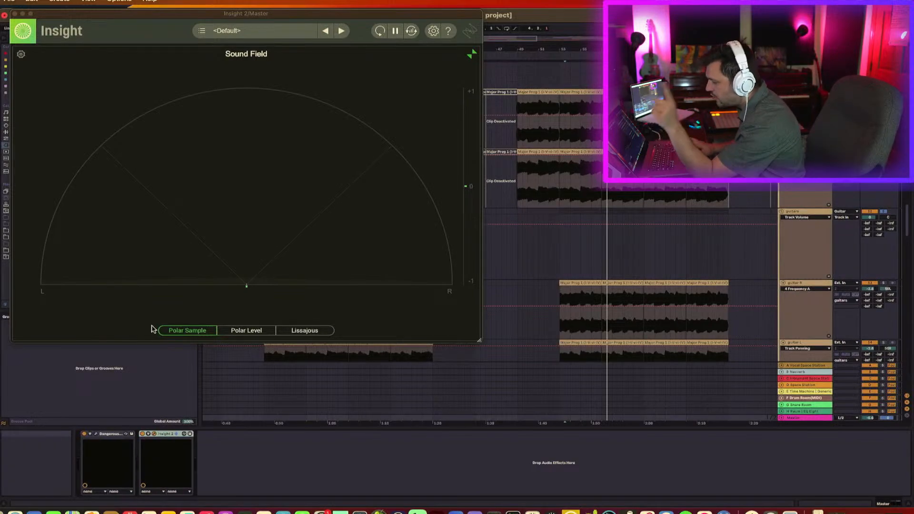
key("space")
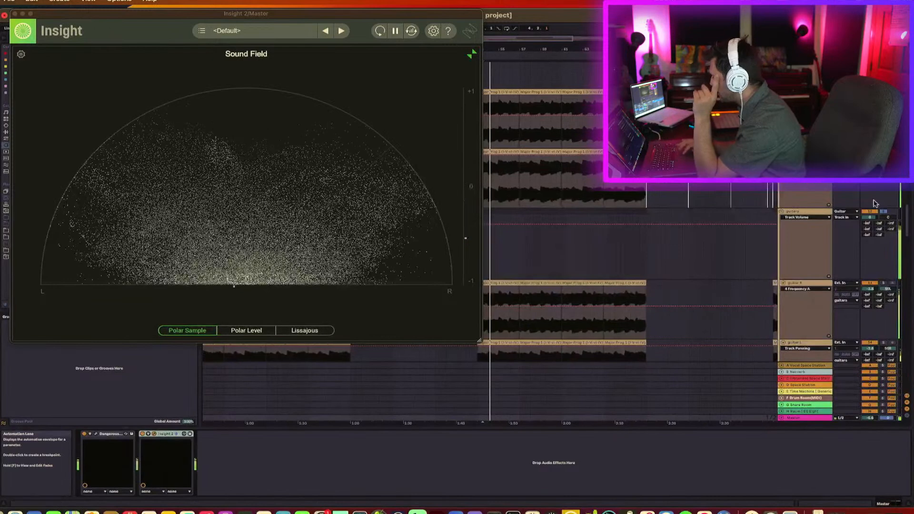
key("space")
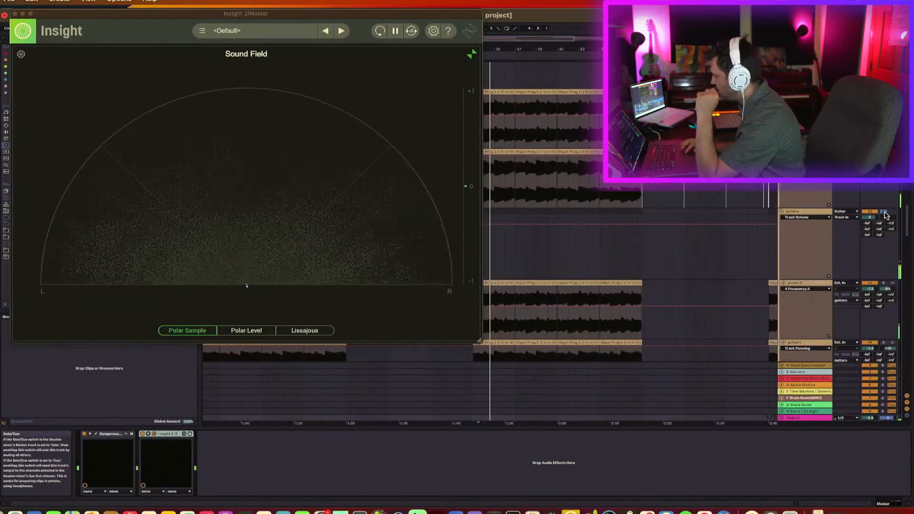
scroll(878, 212, "up", 5)
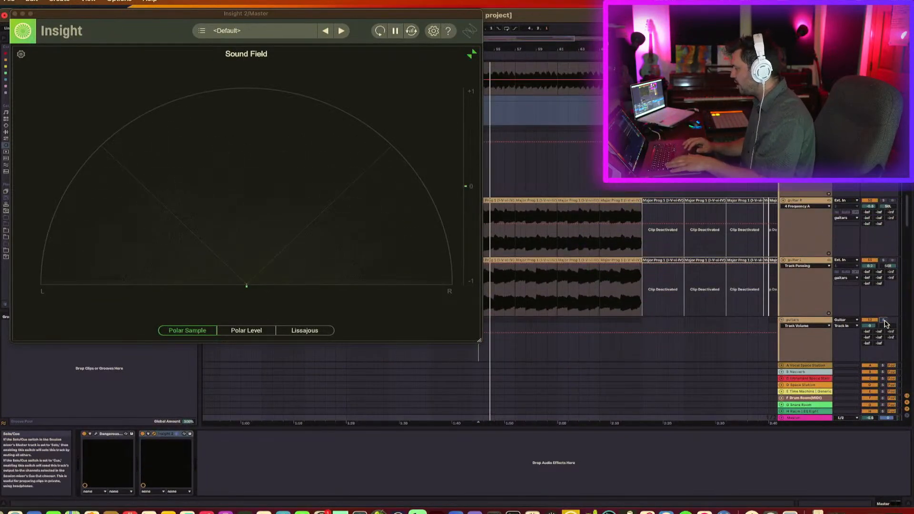
key("space")
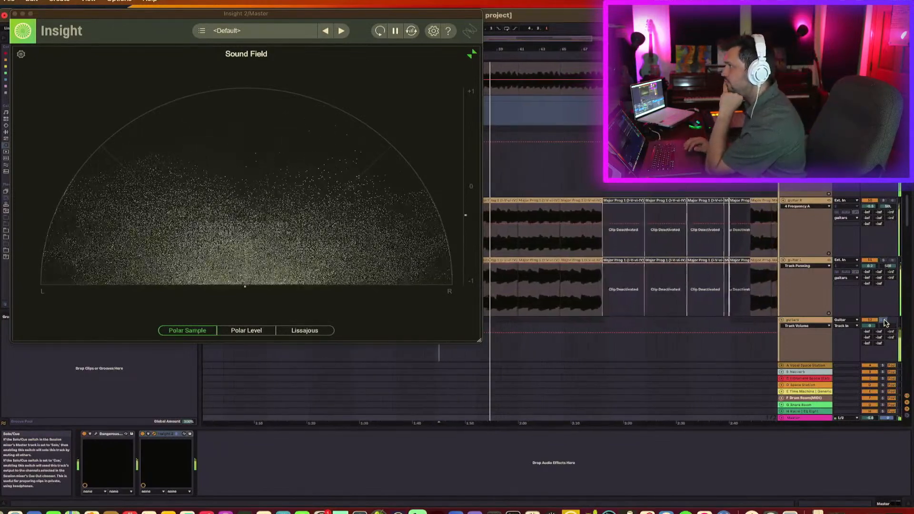
key("space")
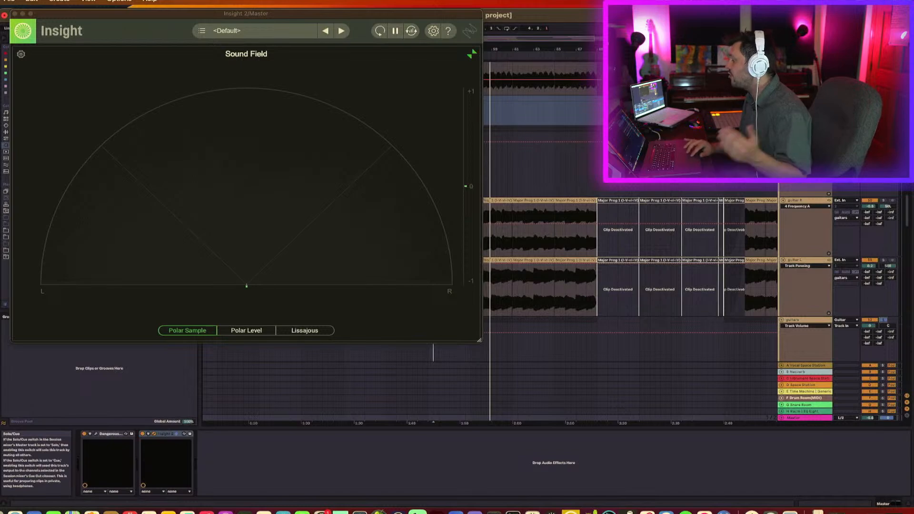
Play the full mix and toggle the guitars group off to compare the stereo image in Insight on the Master track
key("space")
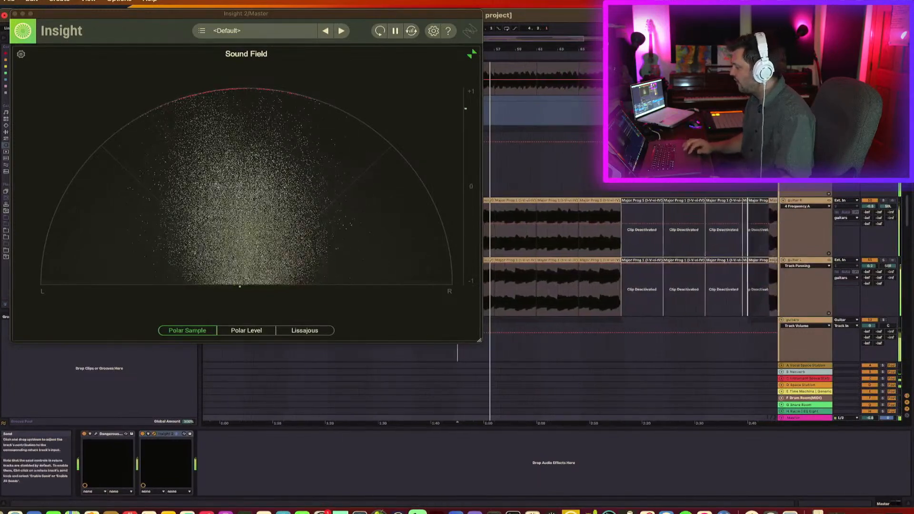
scroll(833, 257, "down", 5)
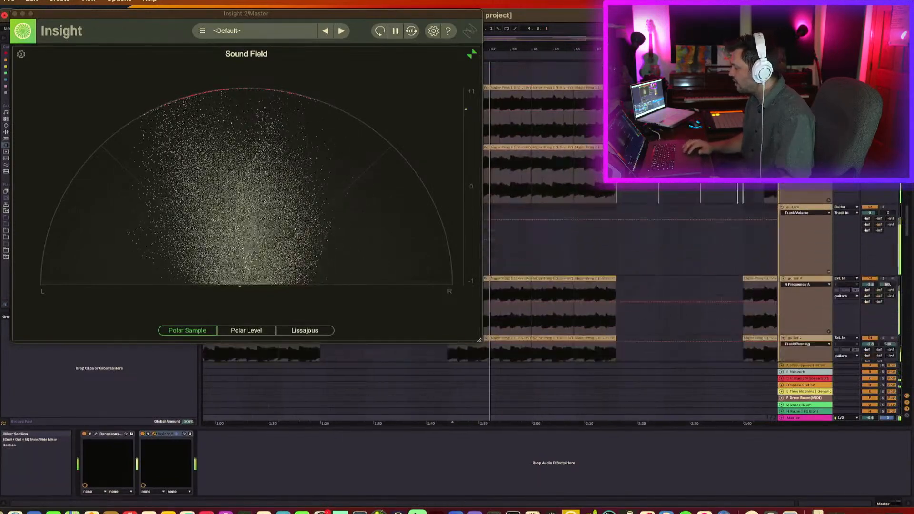
left_click(871, 208)
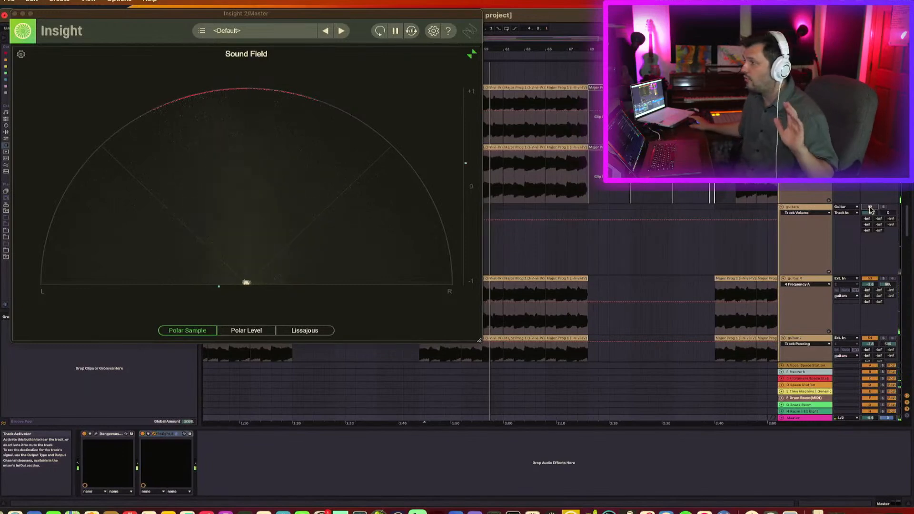
key("space")
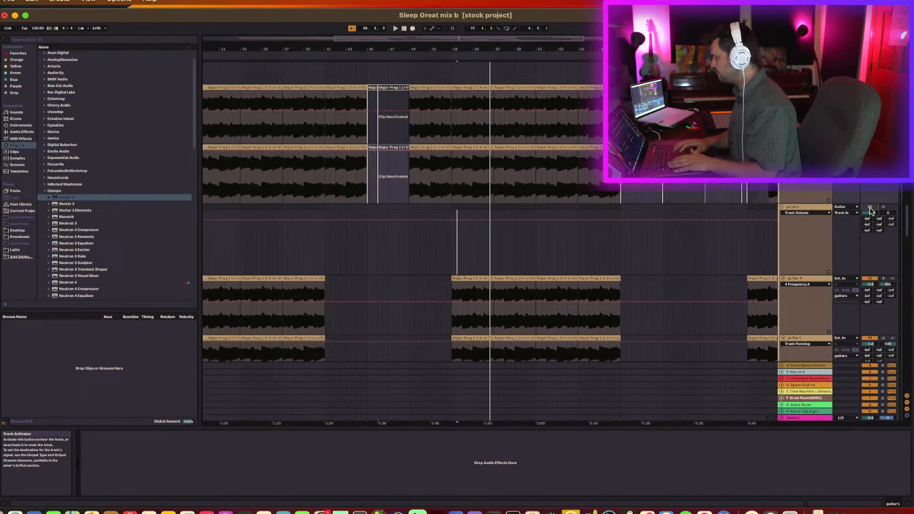
left_click(799, 418)
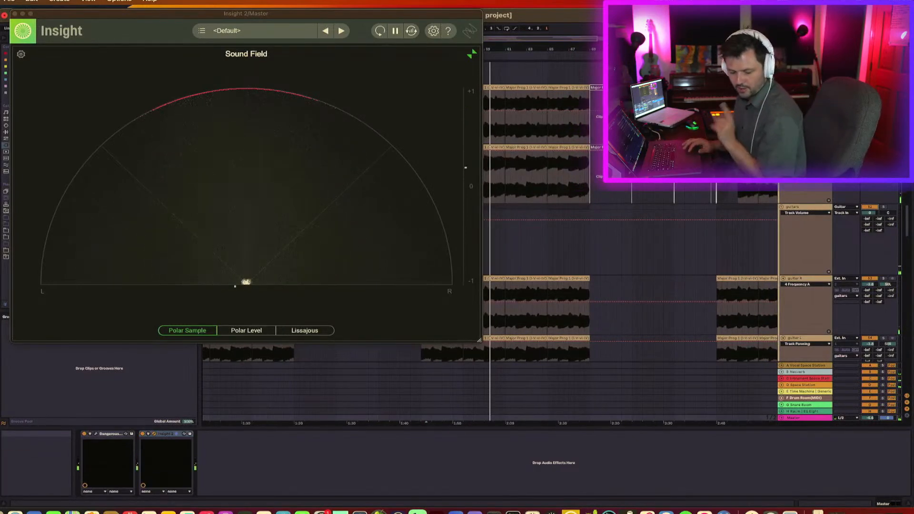
Close the Insight window and expand the guitars group's Width Box Plus rack along with the nested Width Box Plus rack after the L/R EQ
left_click(15, 14)
left_click(817, 209)
double_click(83, 473)
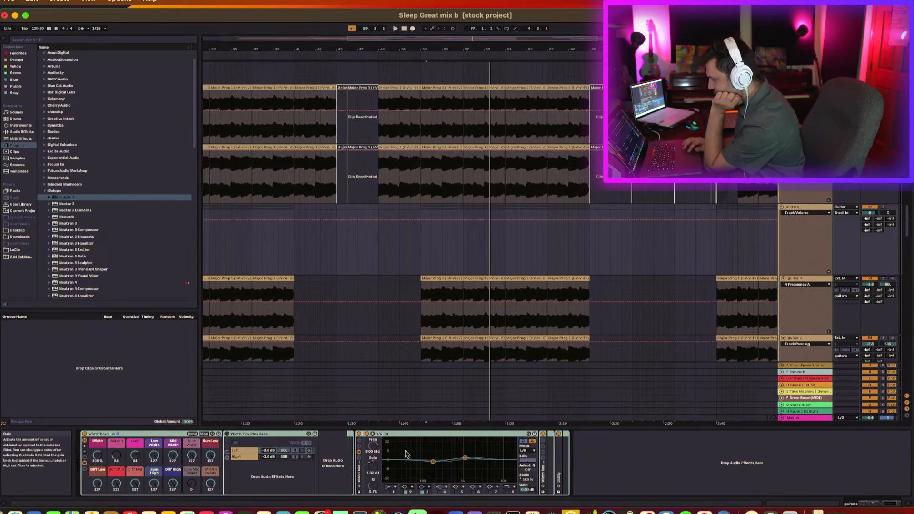
left_click(418, 447)
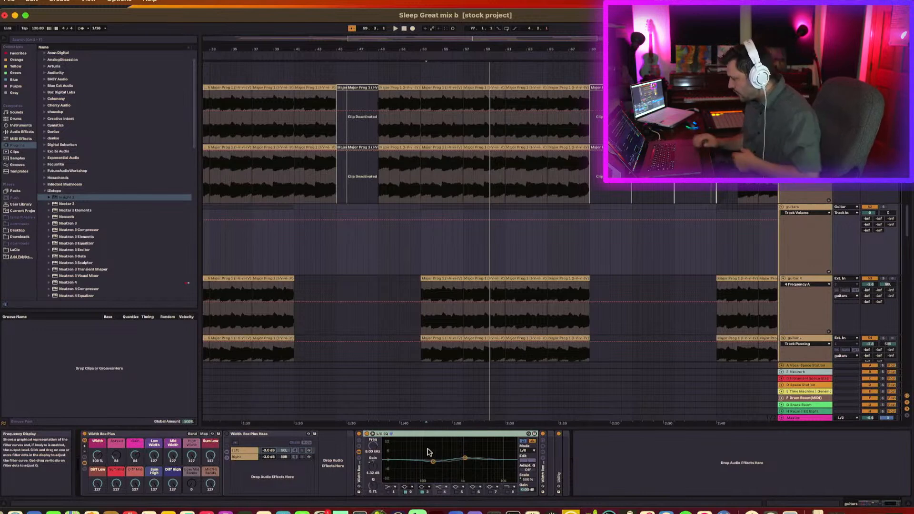
left_click(542, 473)
double_click(542, 473)
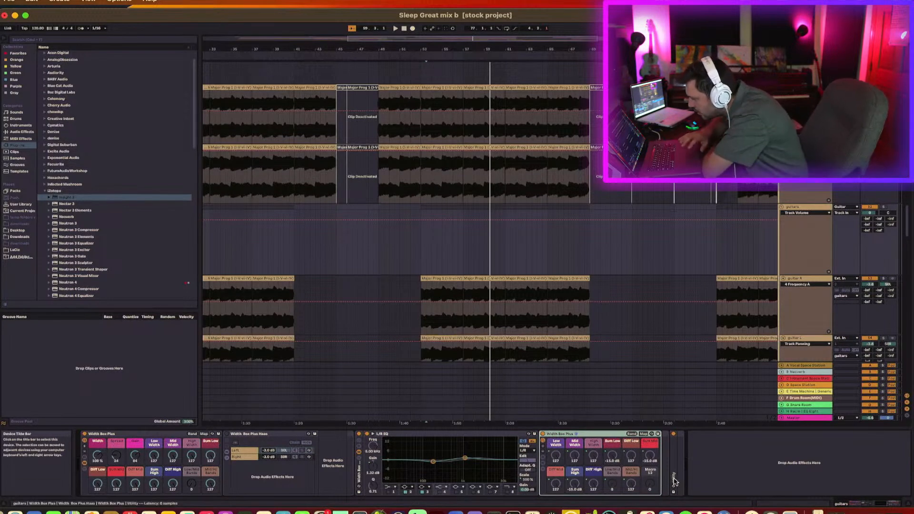
Inspect the Left and Right chains of the Width Box Plus Haas rack and expand the Utility at the chain's end
left_click(245, 457)
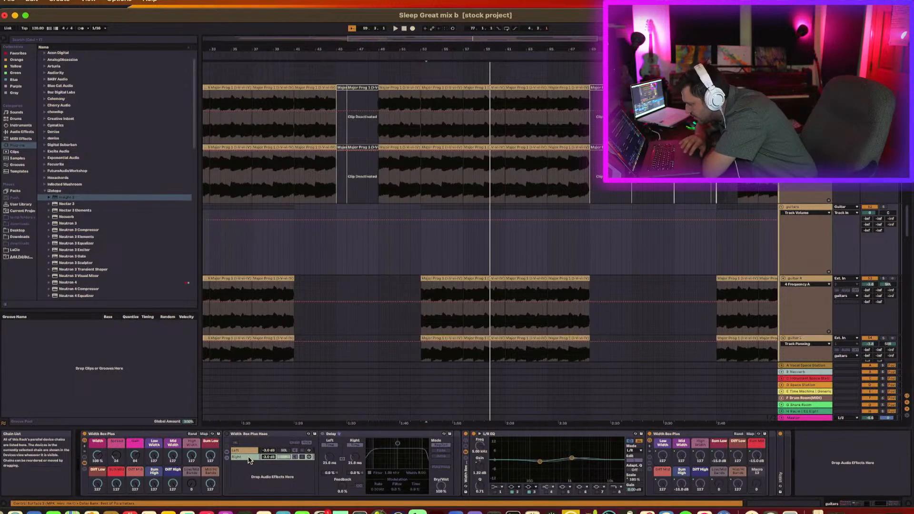
left_click(247, 450)
left_click(247, 457)
left_click(248, 448)
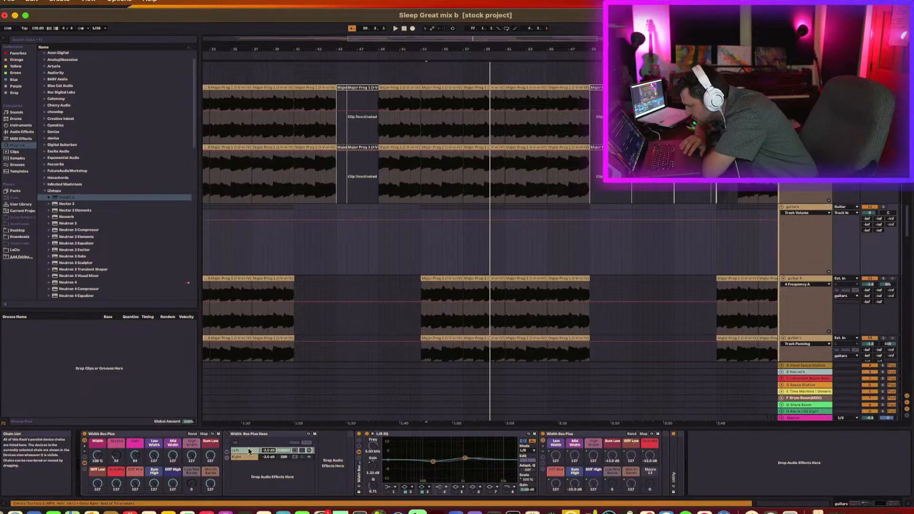
double_click(675, 481)
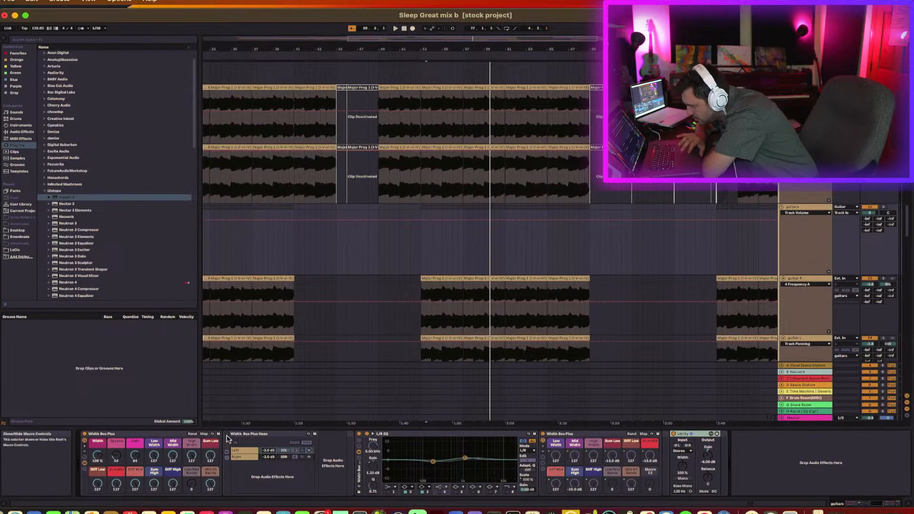
Play the mix and toggle the guitars group's track activator to compare the sound with and without the guitars
key("space")
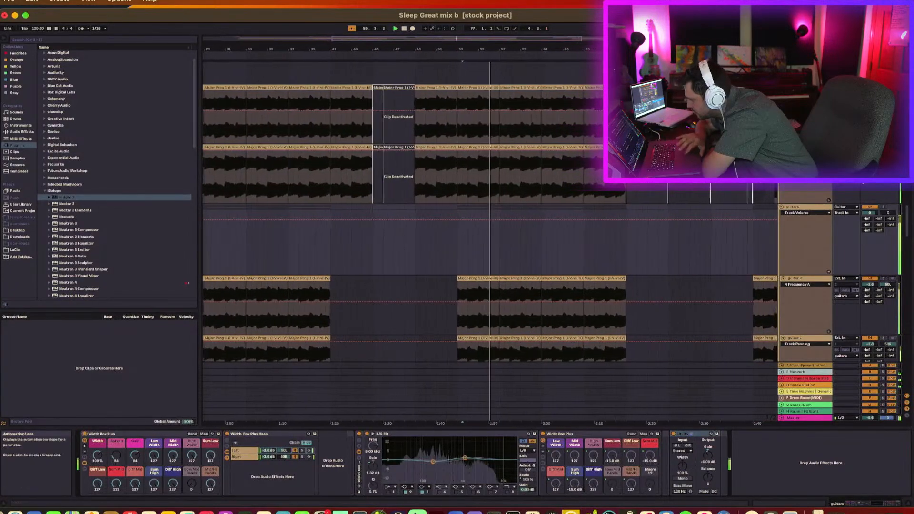
left_click(873, 208)
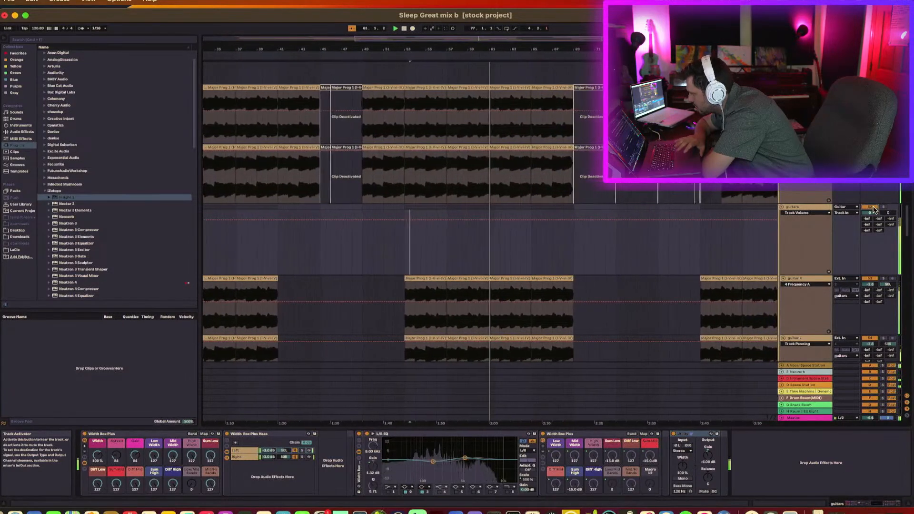
scroll(665, 288, "down", 3)
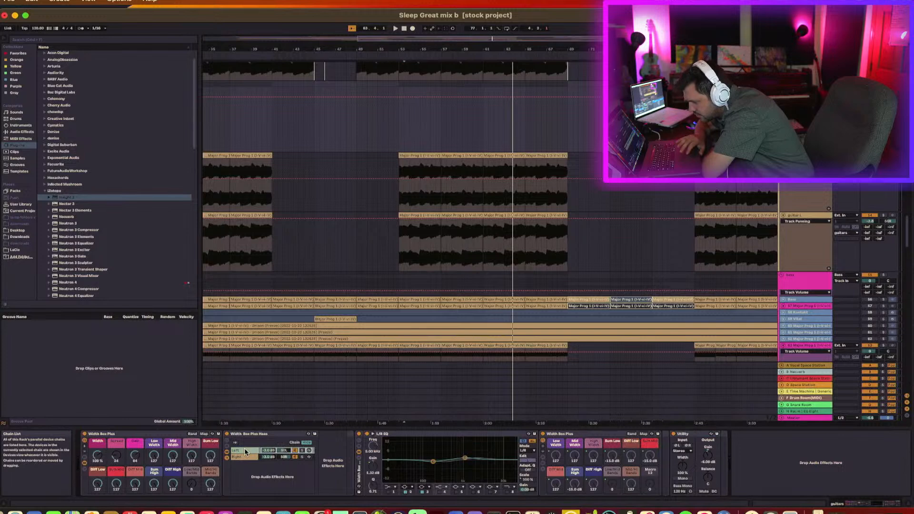
Show the chain list of the nested Width Box Plus rack and open the devices inside its multi-stereo chain
left_click(360, 469)
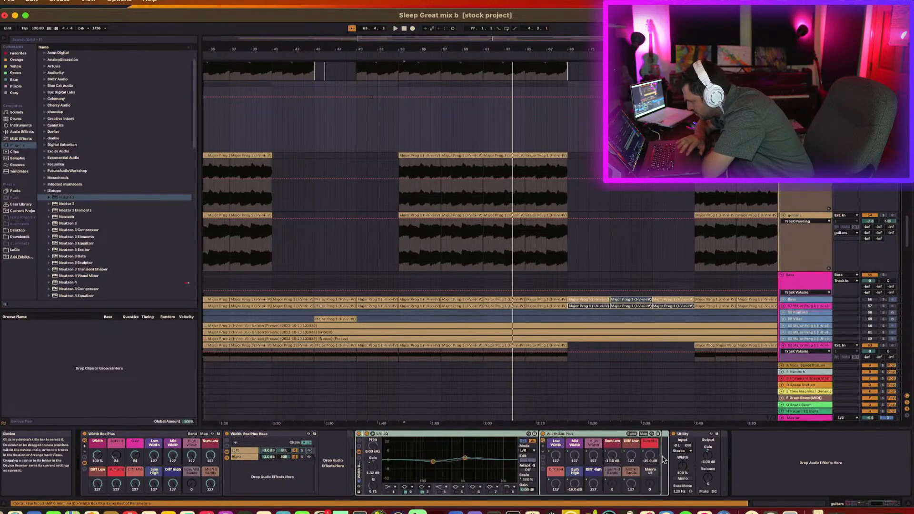
left_click(542, 469)
left_click(675, 450)
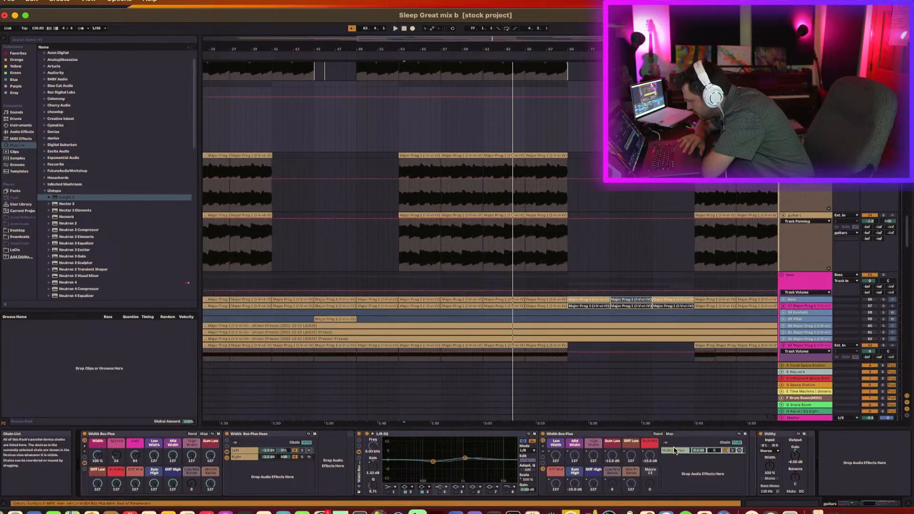
left_click(720, 451)
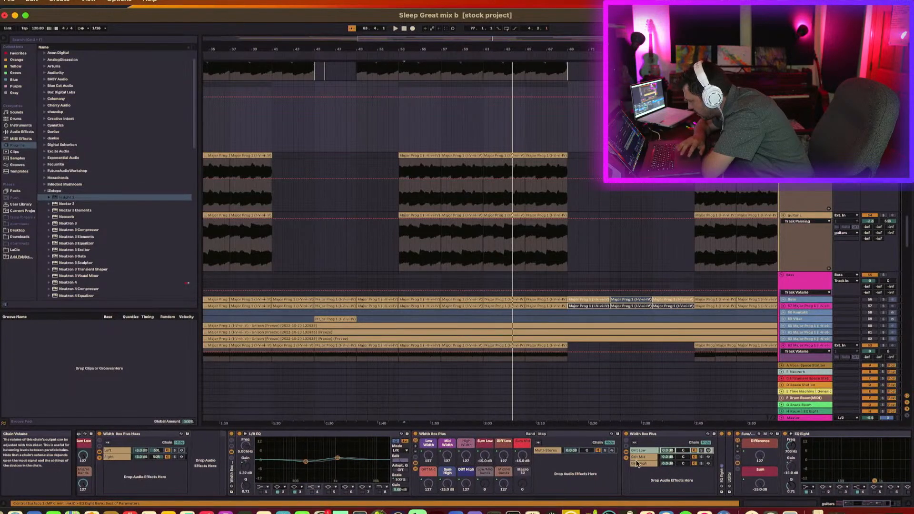
Inspect the low, mid and high band chains of the innermost Width Box Plus rack, expanding the first EQ Eight in each
left_click(638, 458)
left_click(638, 464)
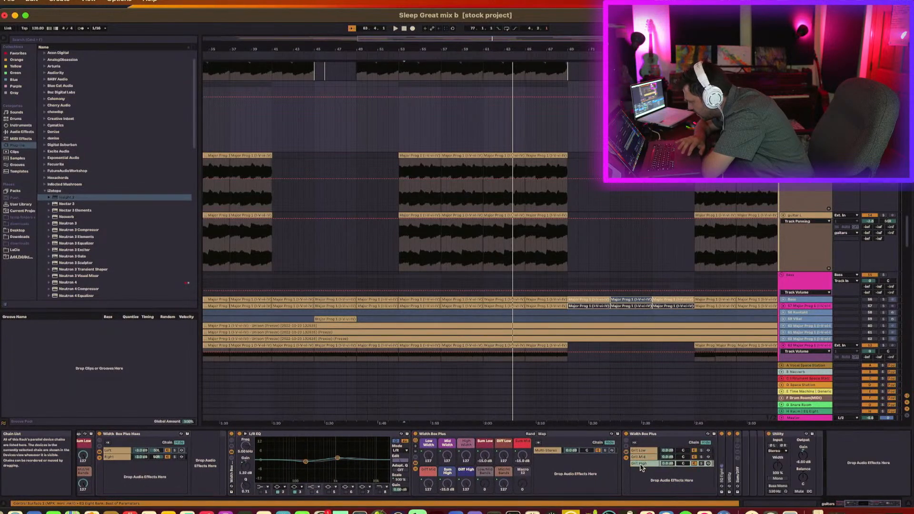
left_click(639, 457)
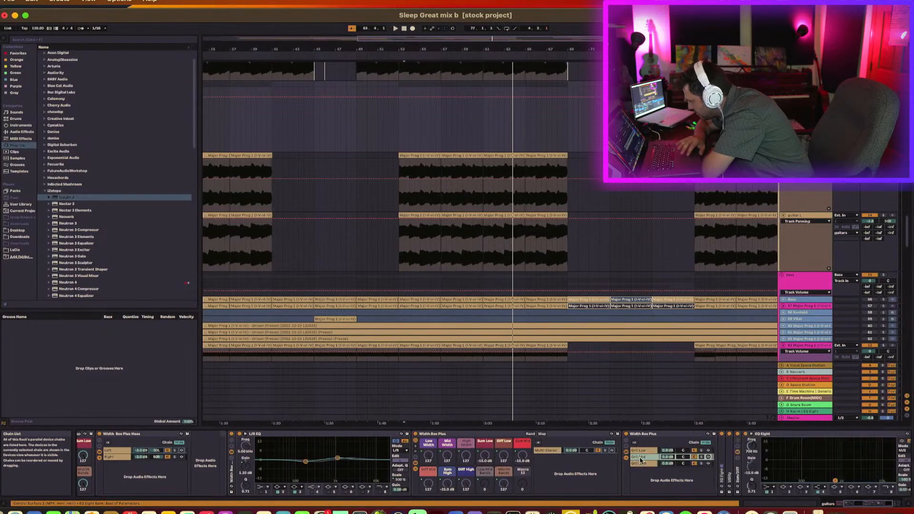
double_click(726, 475)
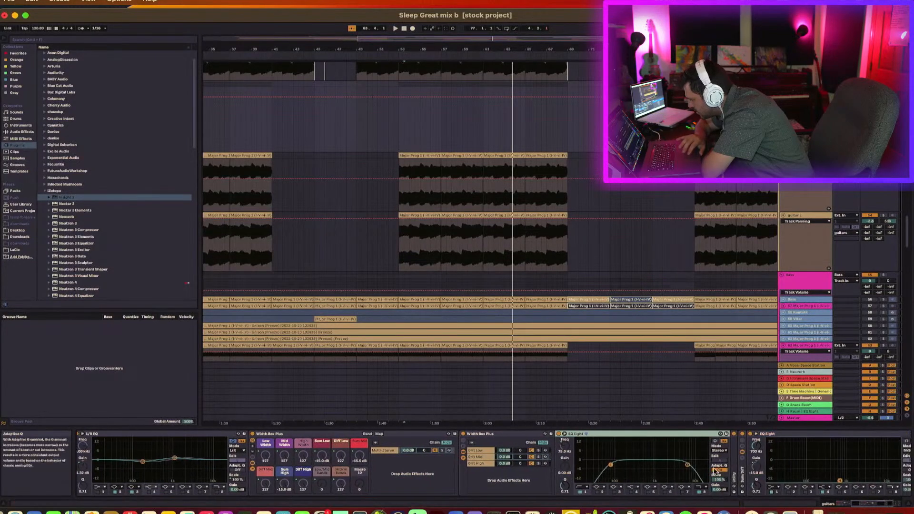
left_click(482, 464)
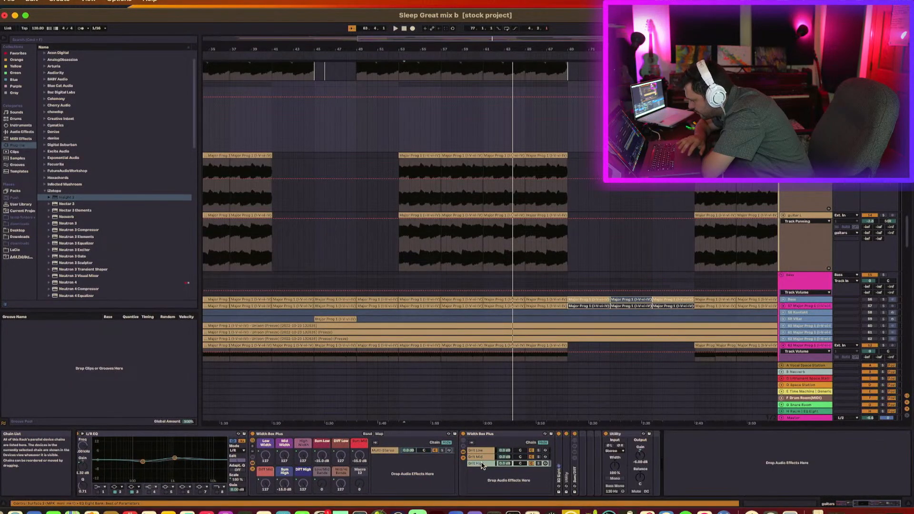
double_click(560, 478)
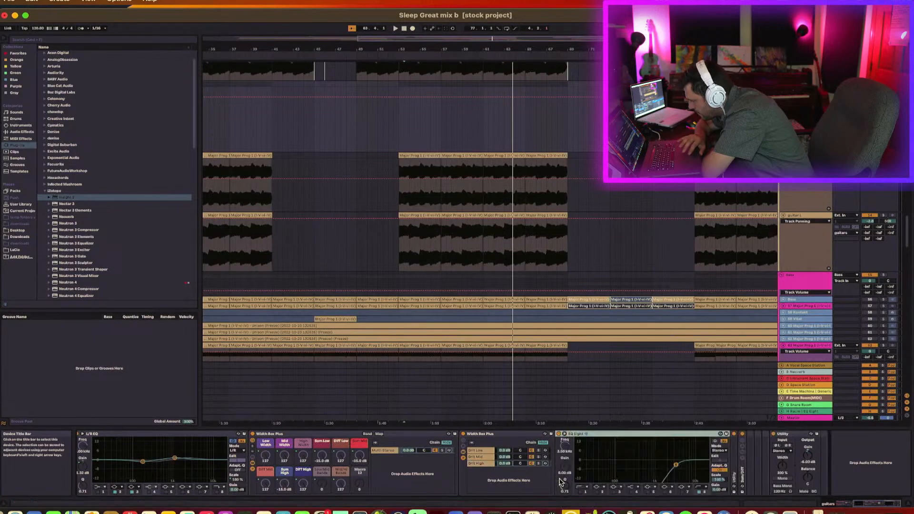
left_click(474, 452)
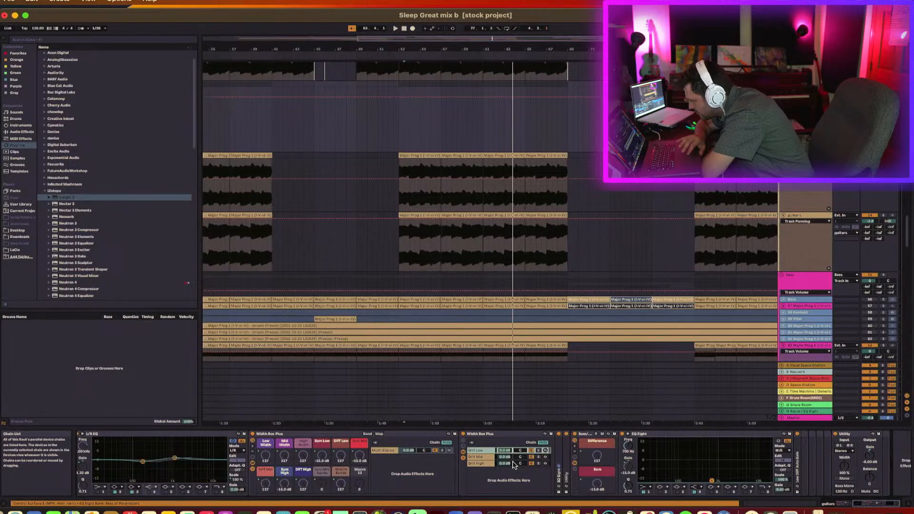
double_click(563, 479)
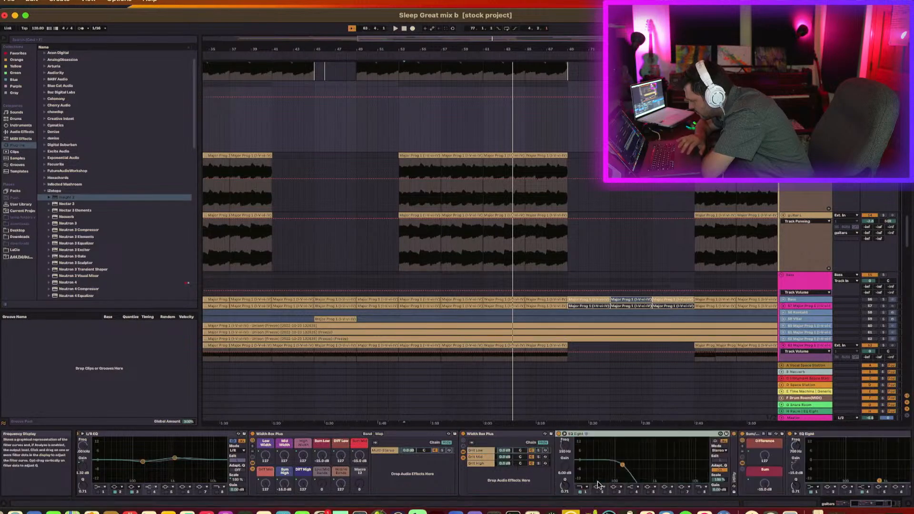
Review the guitars group's device chain between the Width Box Plus Haas rack and the low band's EQ Eight devices
scroll(598, 485, "right", 5)
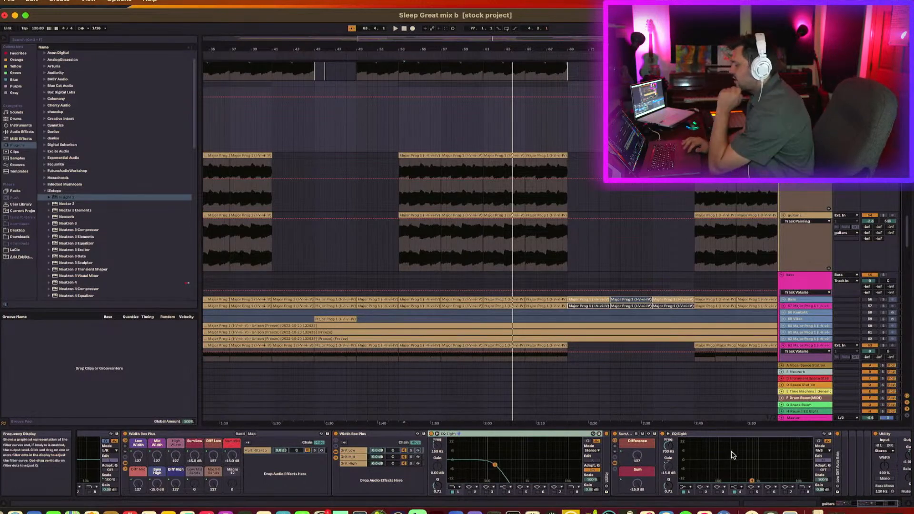
scroll(322, 452, "left", 4)
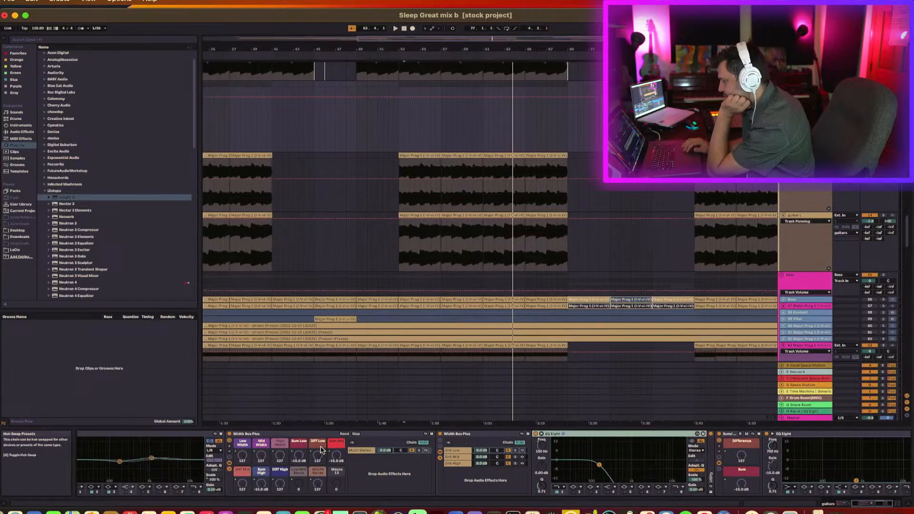
scroll(321, 461, "left", 10)
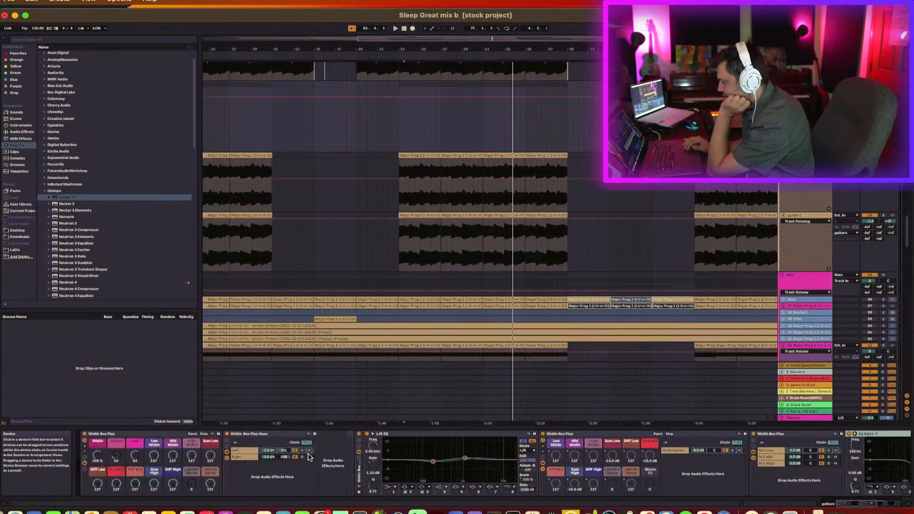
scroll(388, 465, "right", 3)
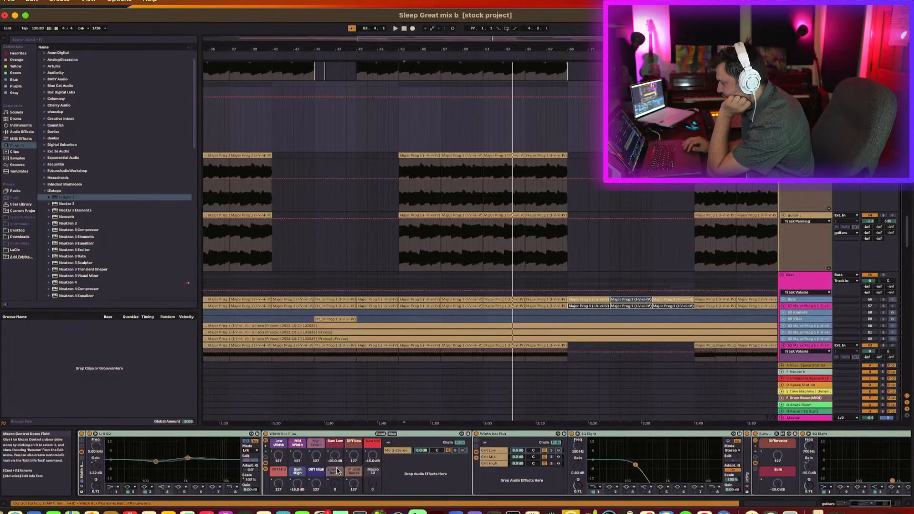
scroll(312, 467, "left", 3)
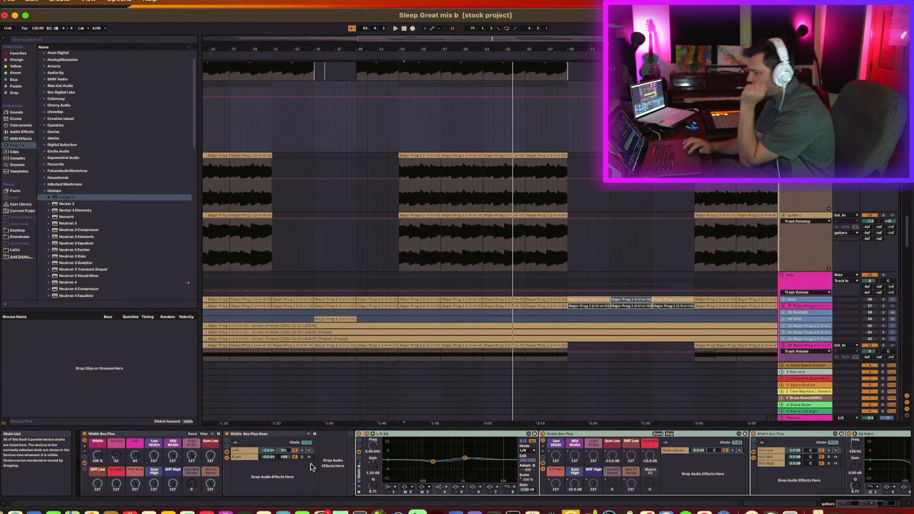
Try a lower Low Width macro value on the outer Width Box Plus rack and examine the nested rack's macros and band devices
scroll(630, 475, "right", 15)
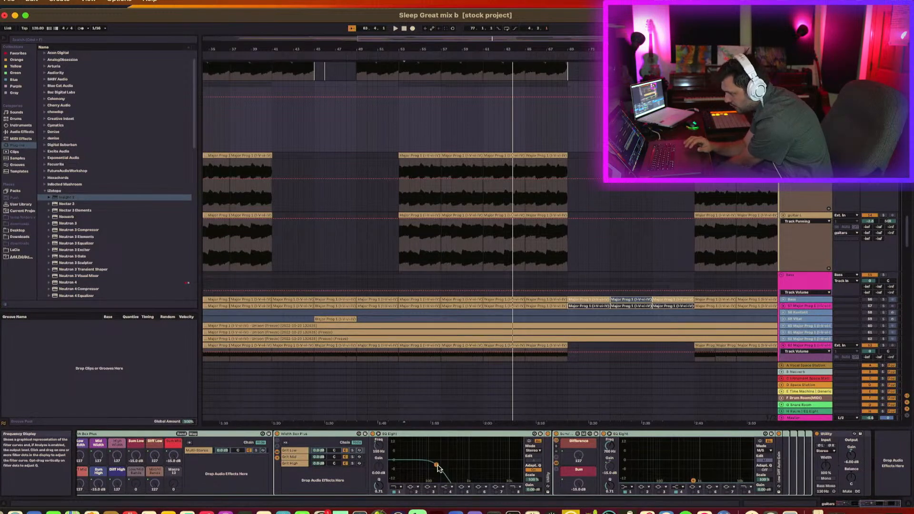
scroll(407, 471, "left", 10)
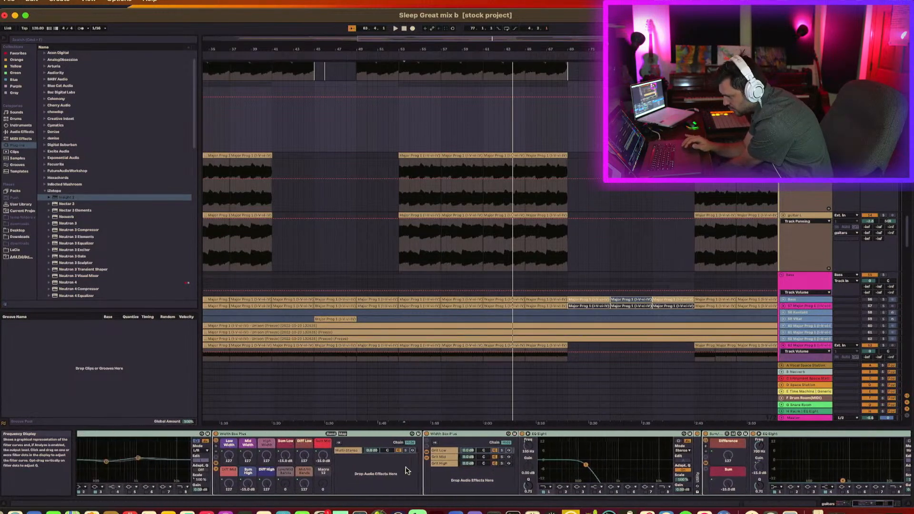
scroll(407, 470, "left", 2)
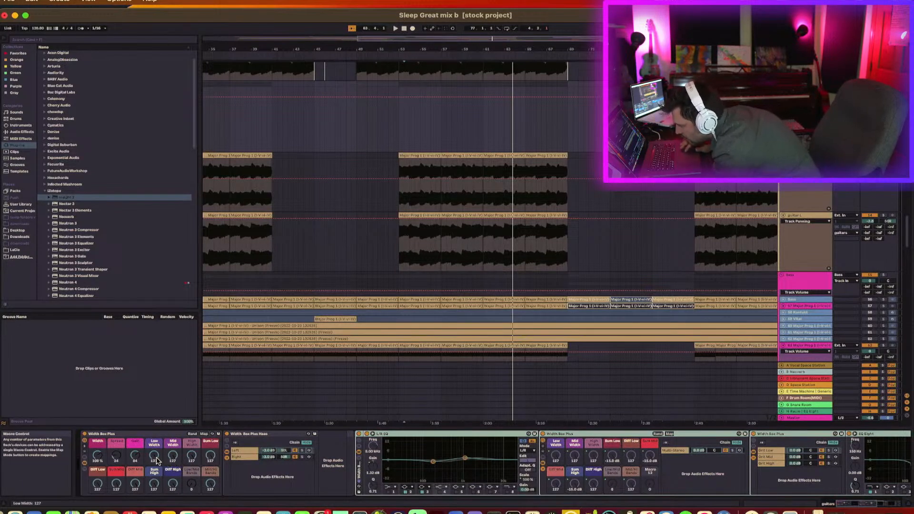
left_click_drag(156, 461, 157, 463)
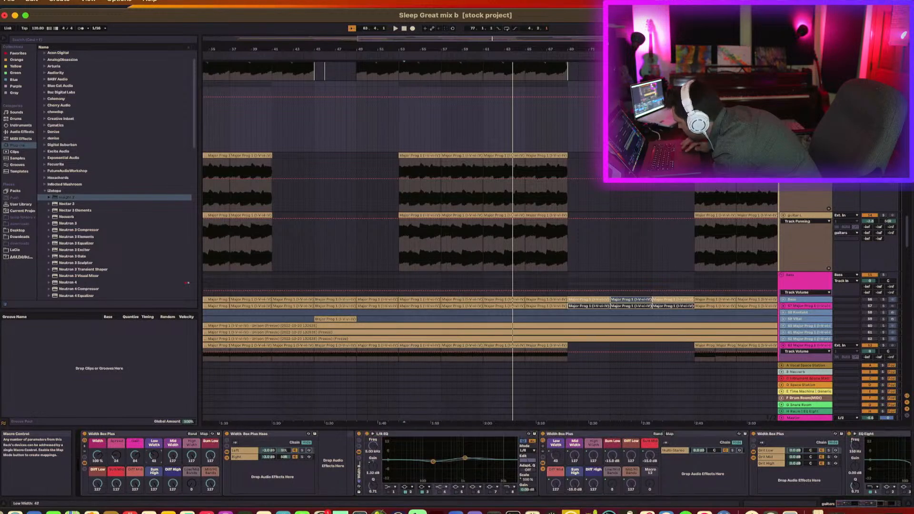
scroll(470, 484, "right", 5)
scroll(471, 485, "left", 5)
scroll(519, 478, "right", 5)
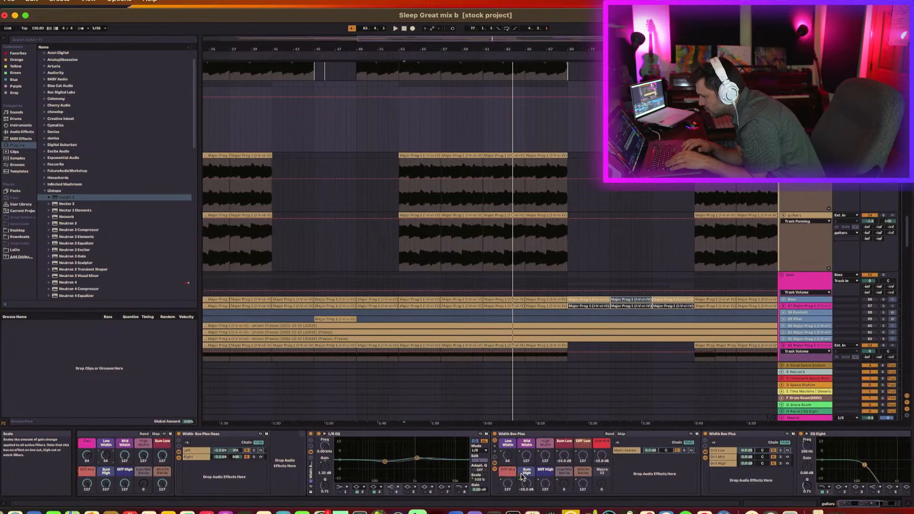
scroll(521, 476, "left", 5)
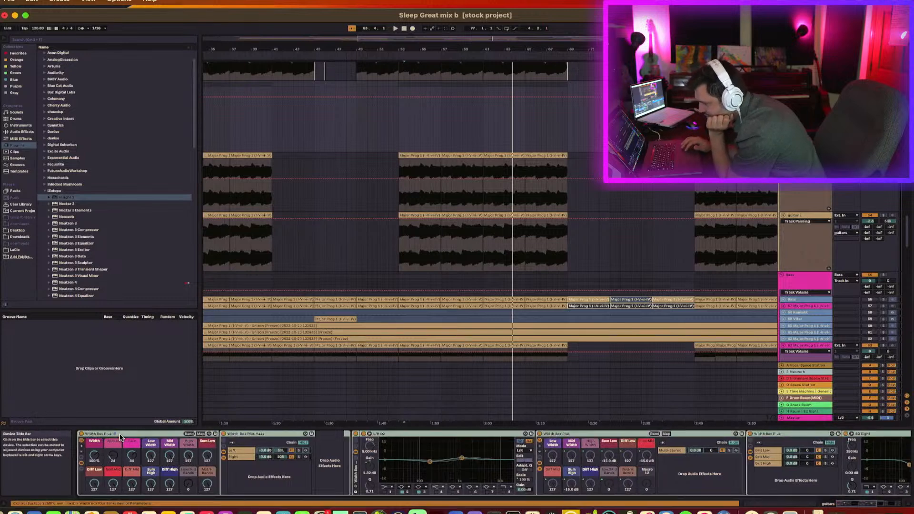
Collapse the outer Width Box Plus rack and play the arrangement from bar 53
left_click(120, 435)
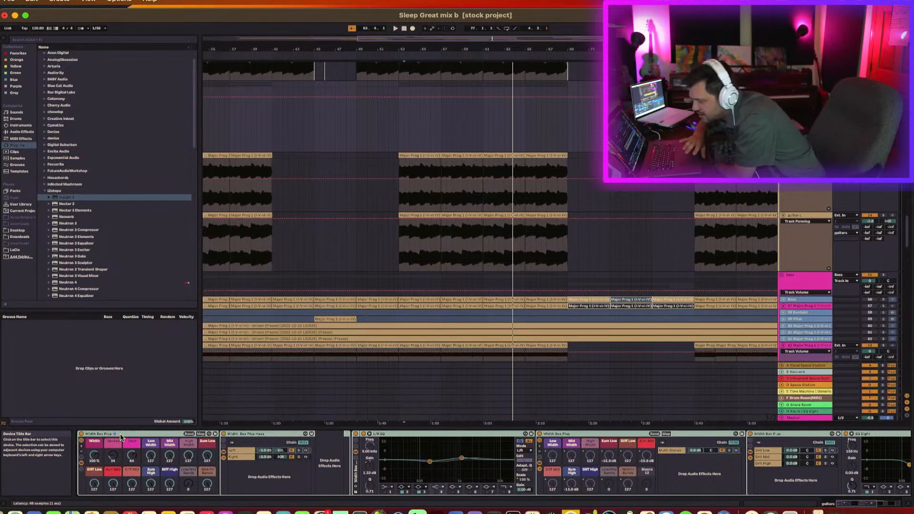
double_click(121, 436)
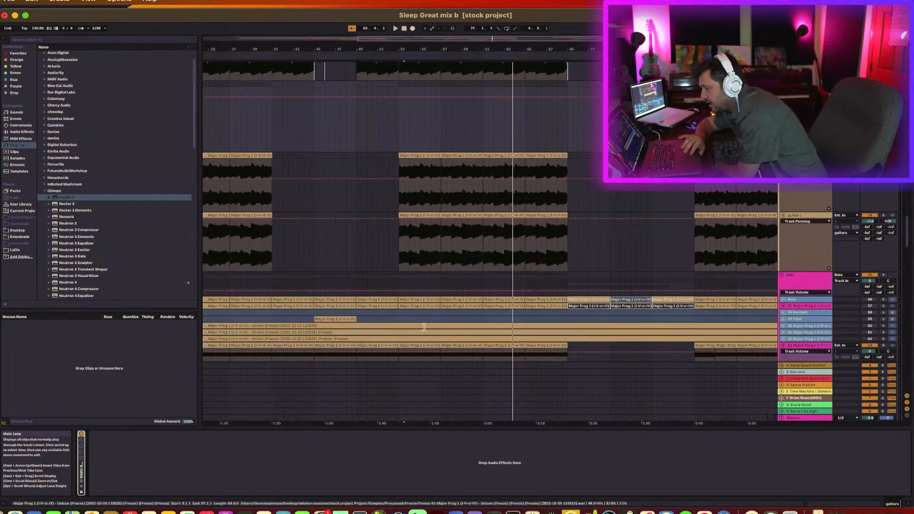
left_click(400, 139)
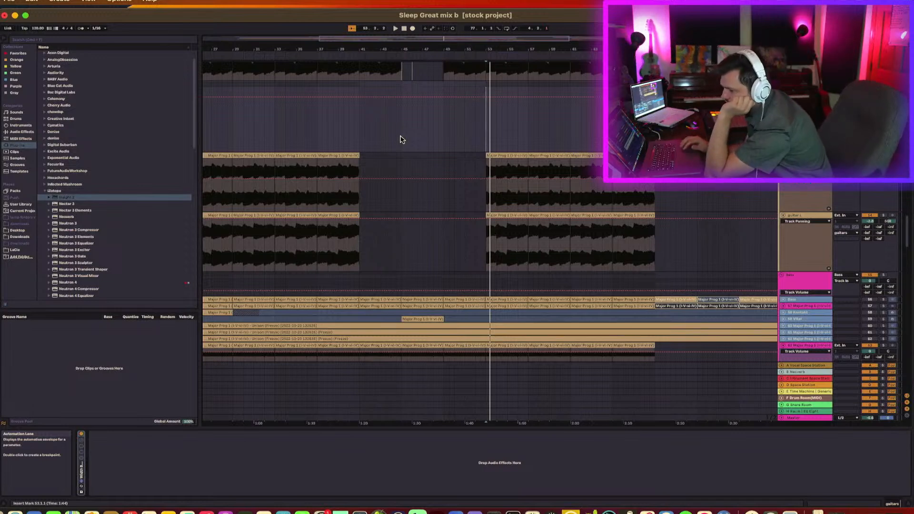
key("space")
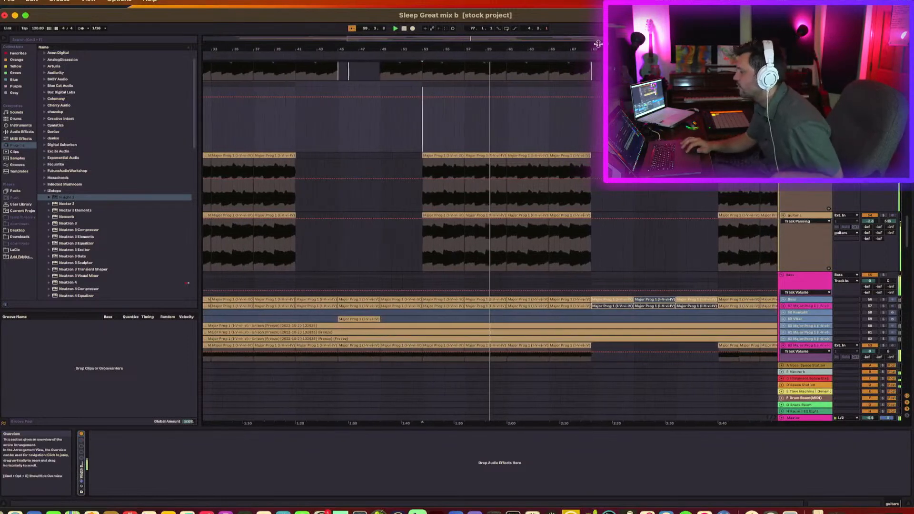
Play the arrangement from bar 15
left_click_drag(585, 51, 470, 52)
scroll(500, 179, "up", 4)
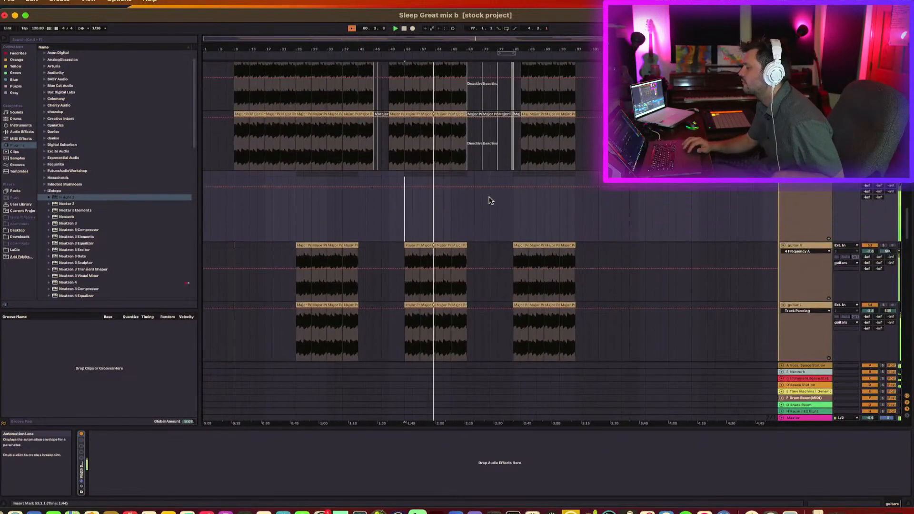
left_click(257, 230)
scroll(281, 267, "down", 15)
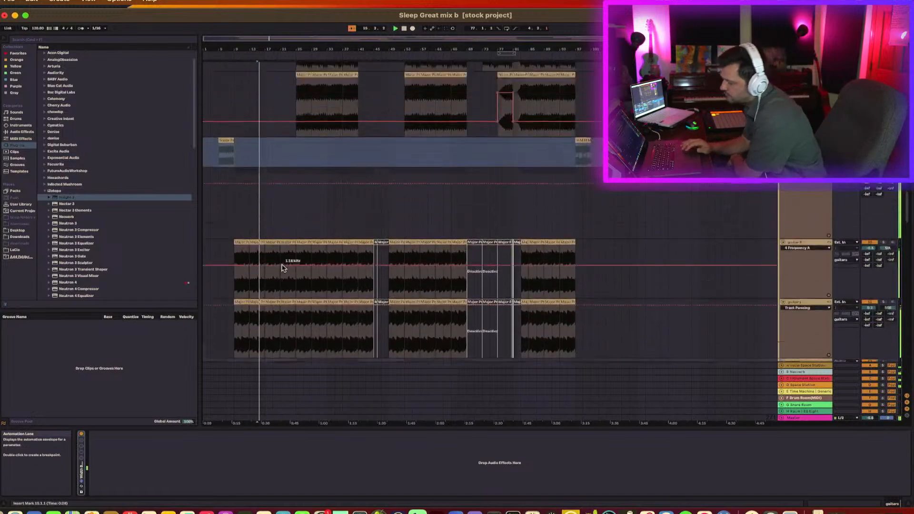
scroll(281, 266, "down", 7)
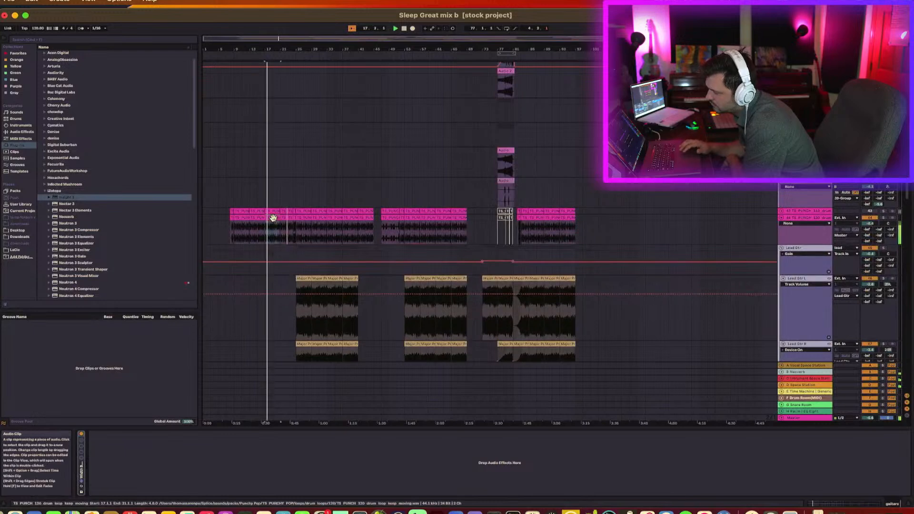
Show the device chains of the TS PUNCH drum loop track and the 43-Audio track by selecting their clips
left_click(273, 218)
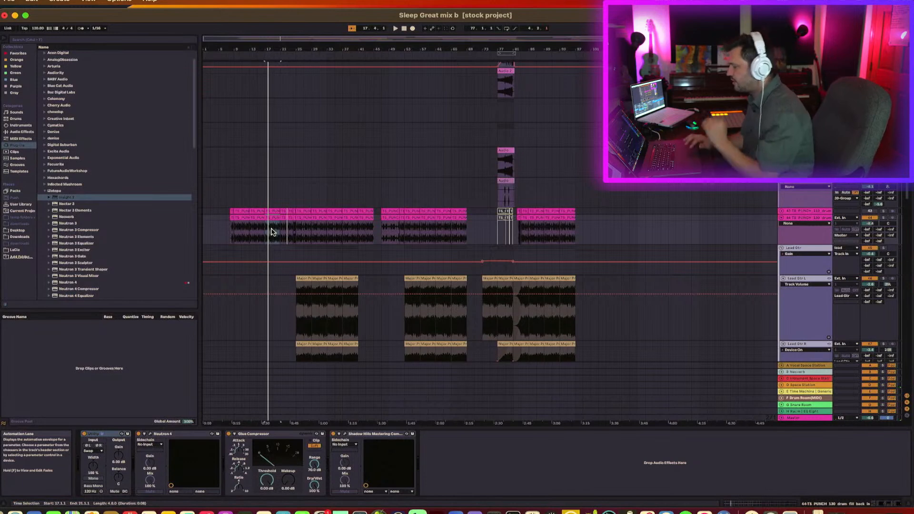
left_click(801, 220)
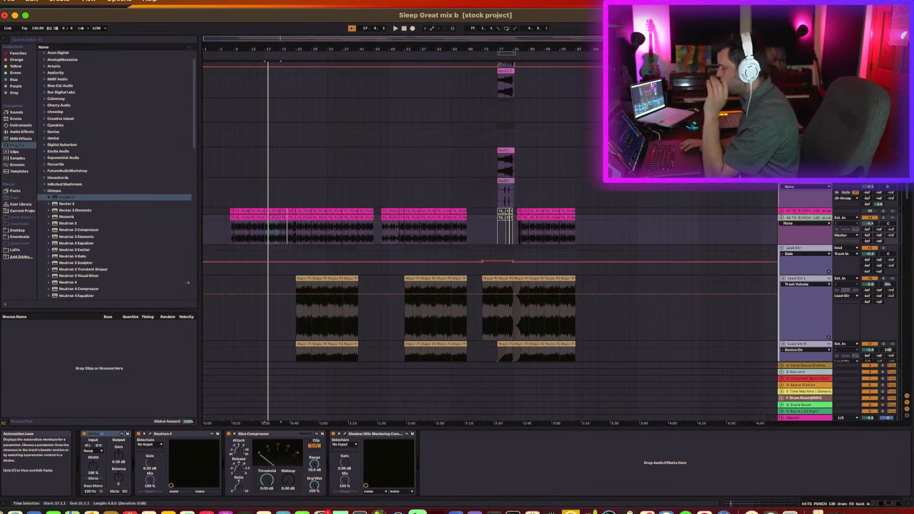
left_click(502, 199)
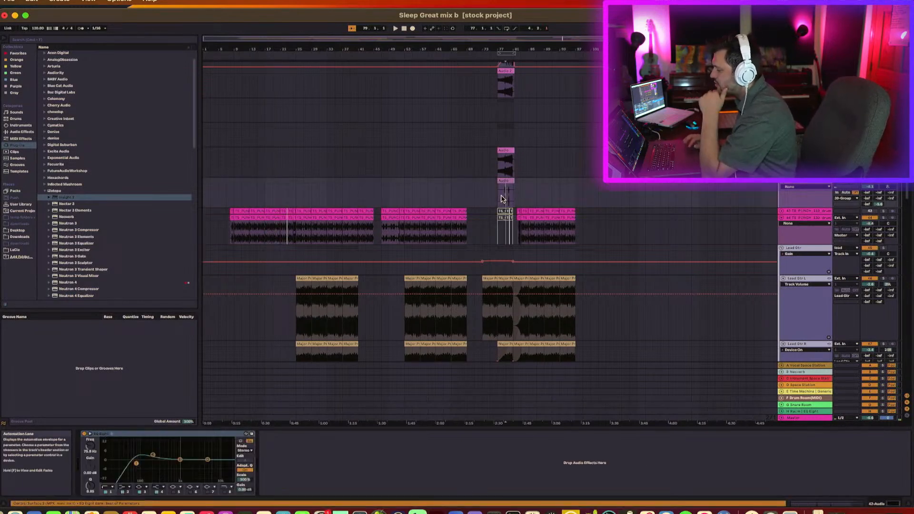
left_click(503, 181)
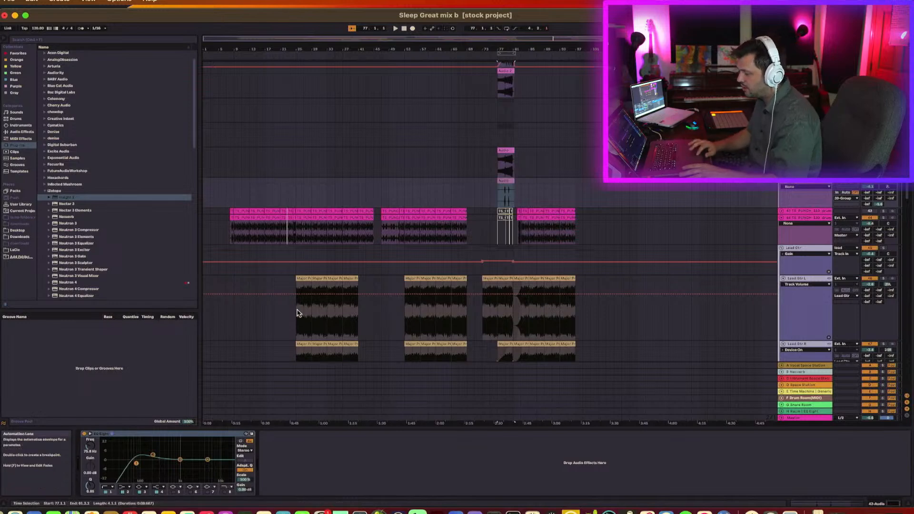
Show the Lead Gtr L track's EQs and play a short stretch from bar 9 with the guitar R track selected
left_click(325, 329)
scroll(325, 329, "down", 2)
scroll(324, 328, "down", 8)
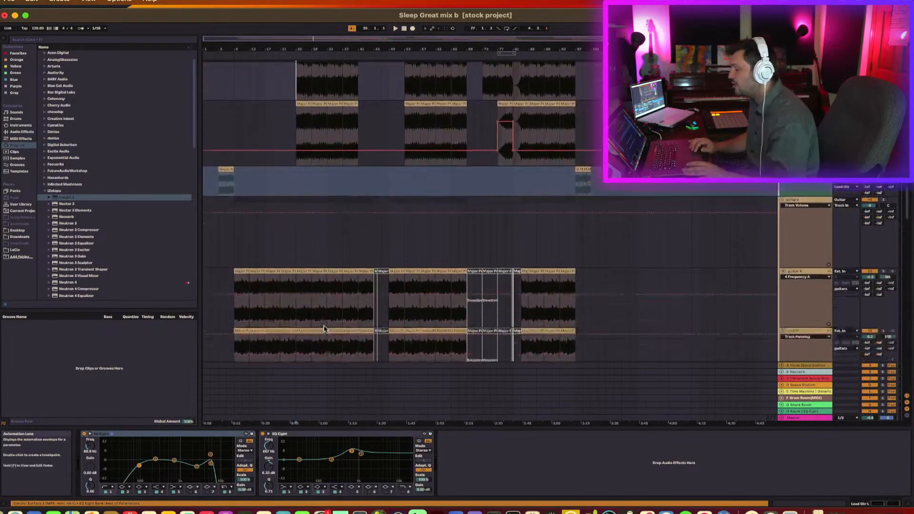
left_click(237, 284)
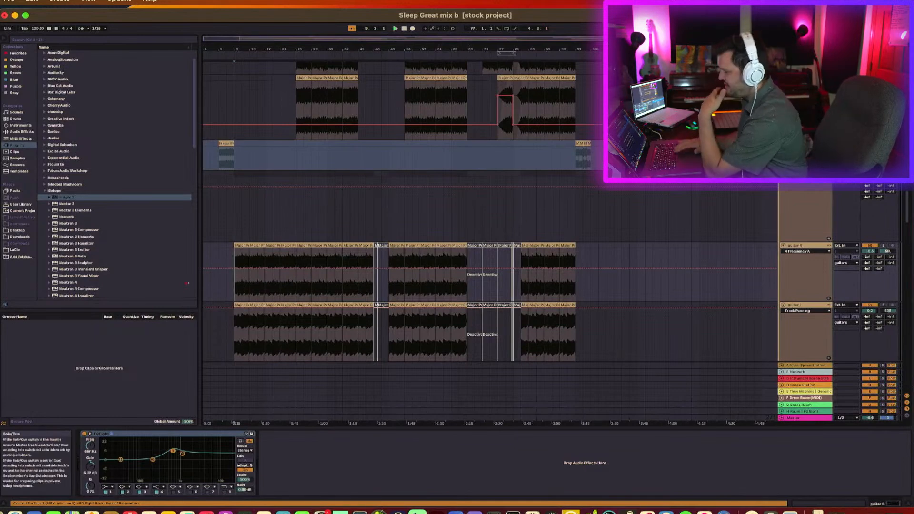
key("space")
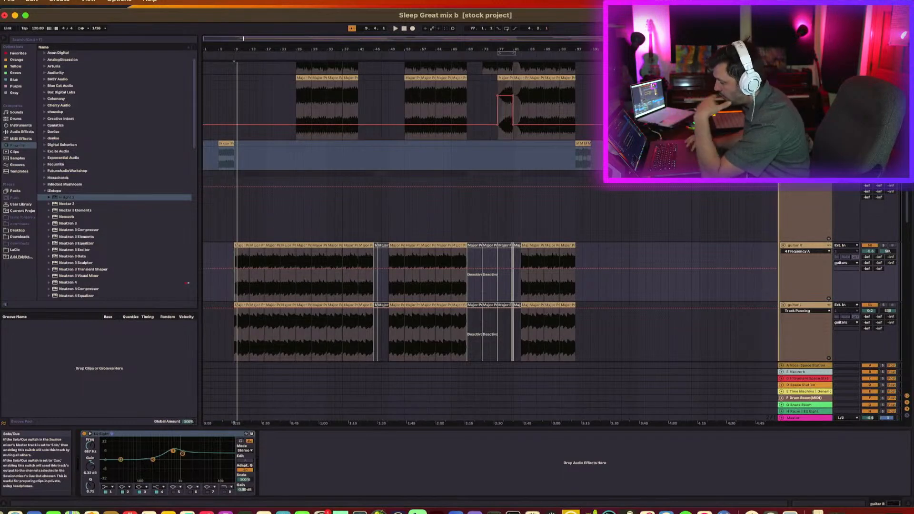
Set the insert marker at bar 25 and inspect the Lead Gtr L and Lead Gtr R device chains
scroll(333, 173, "up", 5)
scroll(332, 173, "up", 8)
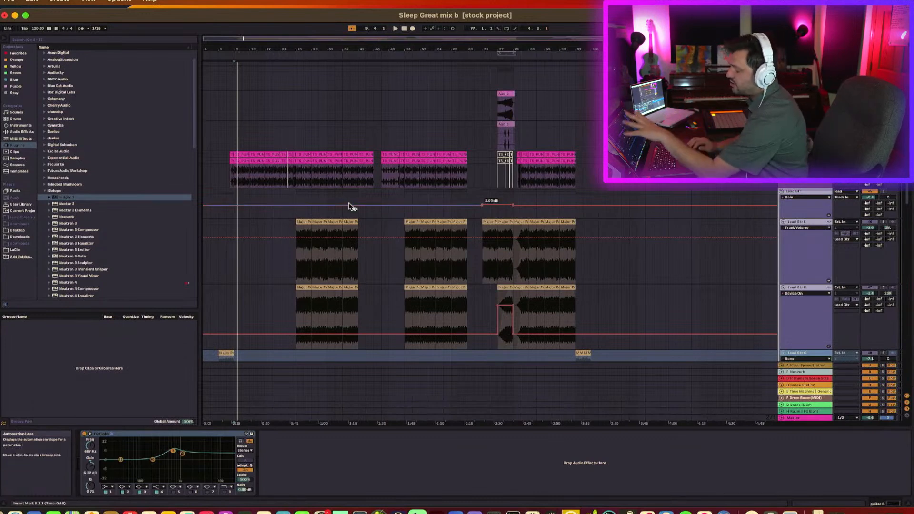
left_click(295, 282)
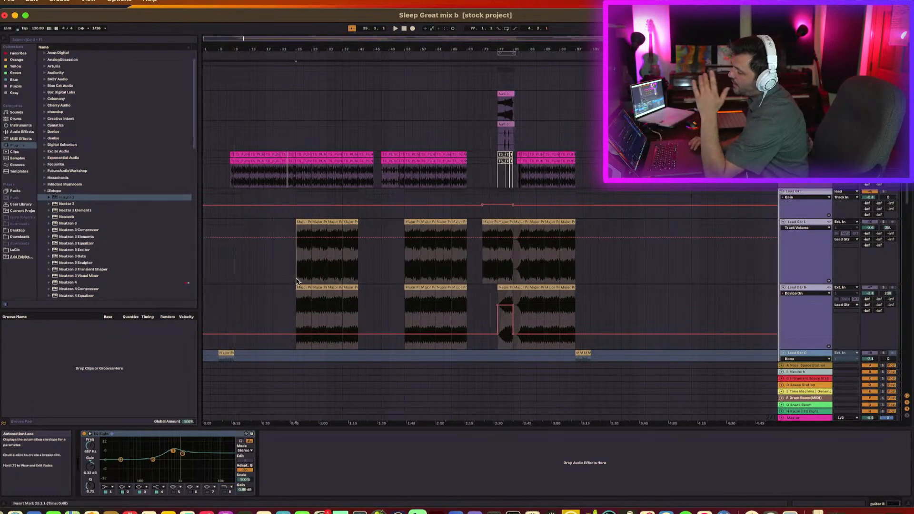
scroll(296, 281, "down", 6)
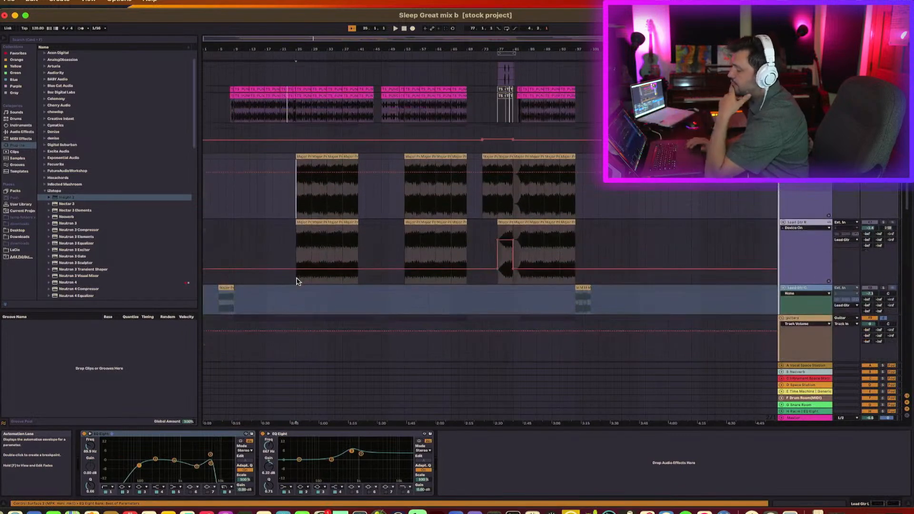
left_click(295, 243)
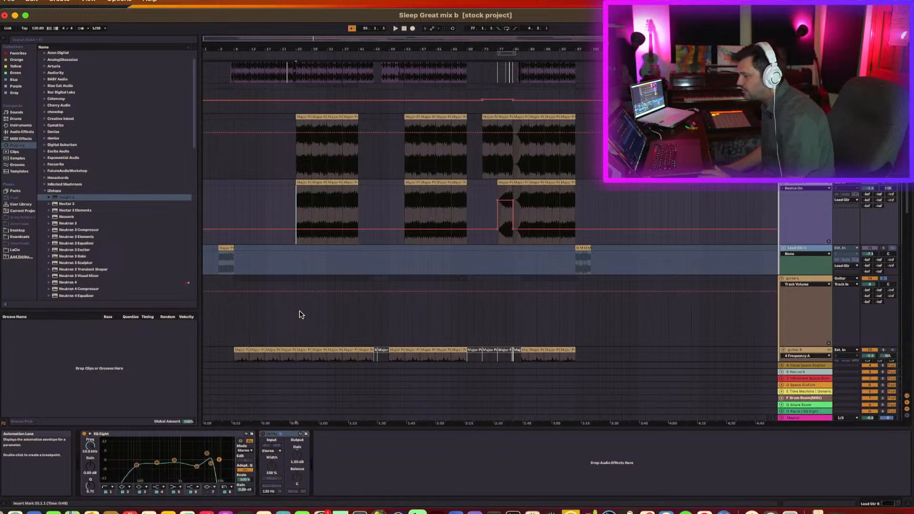
Play from bar 25 and solo the lower of the two large Major Prog 1 bass tracks
scroll(300, 315, "up", 5)
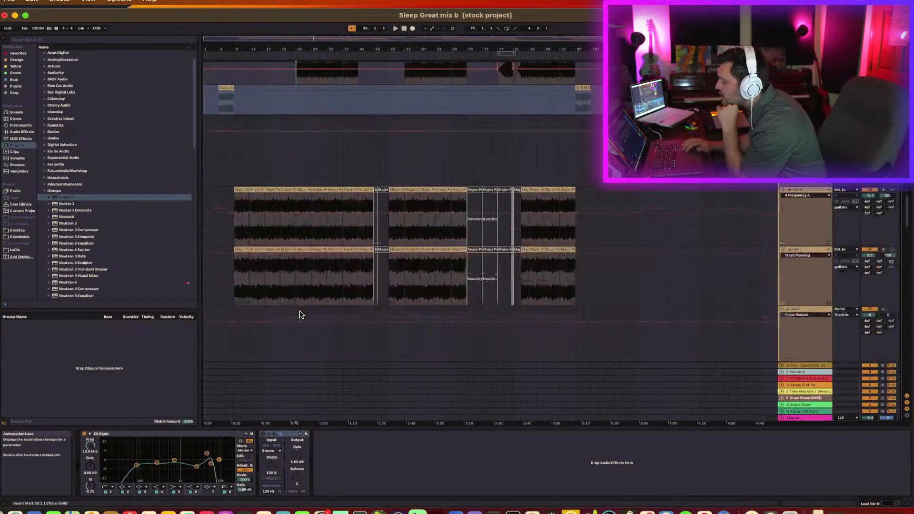
scroll(300, 315, "down", 10)
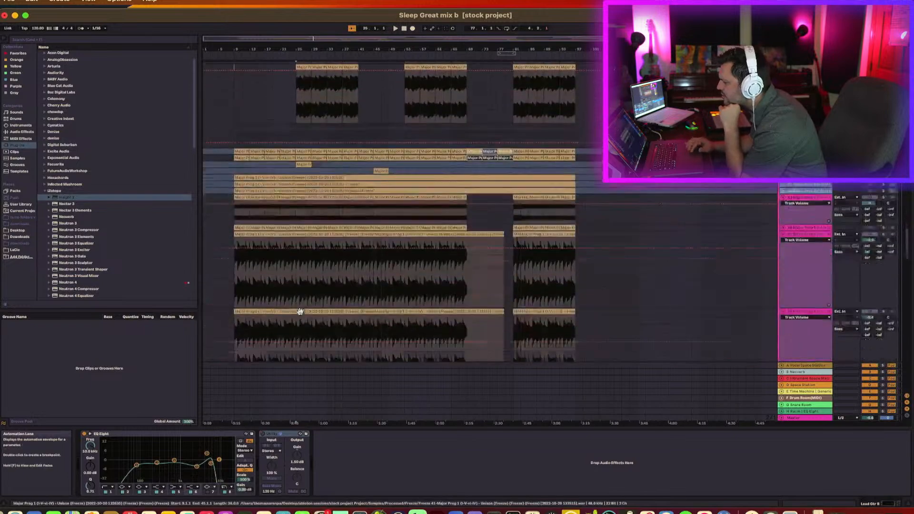
scroll(723, 194, "up", 3)
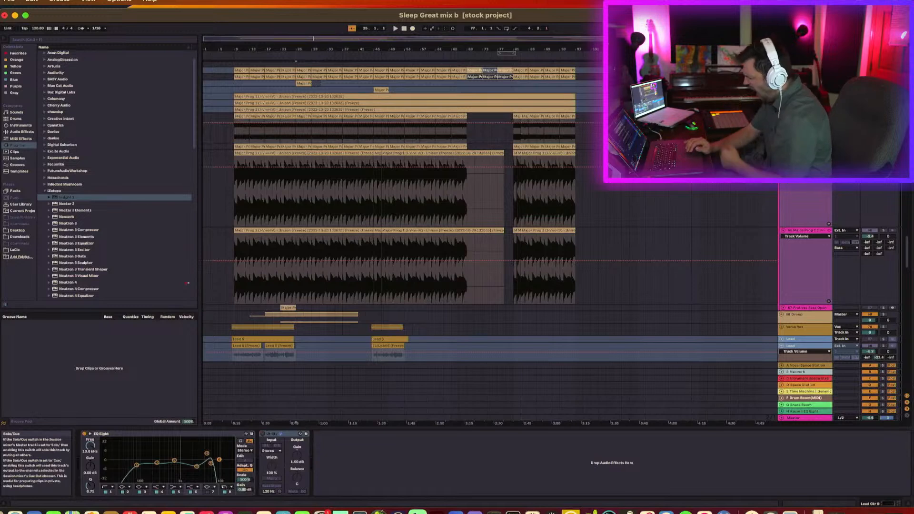
key("space")
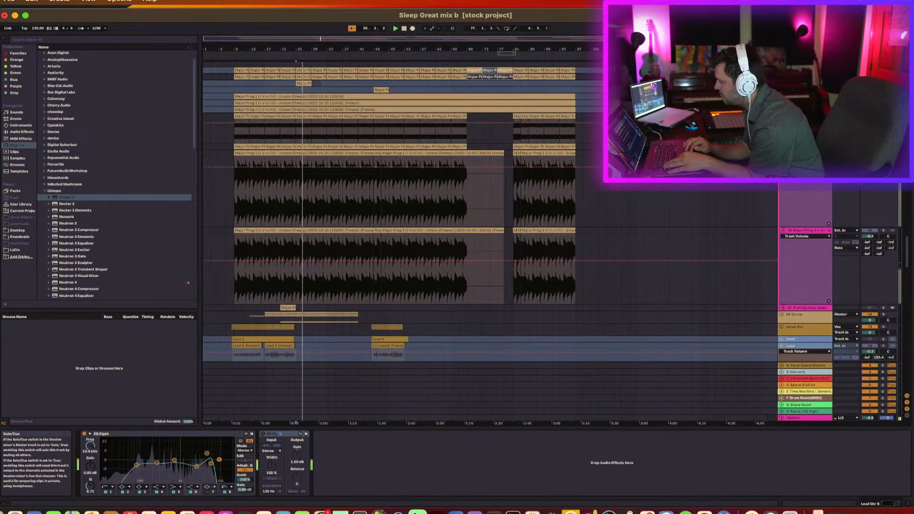
left_click(884, 231)
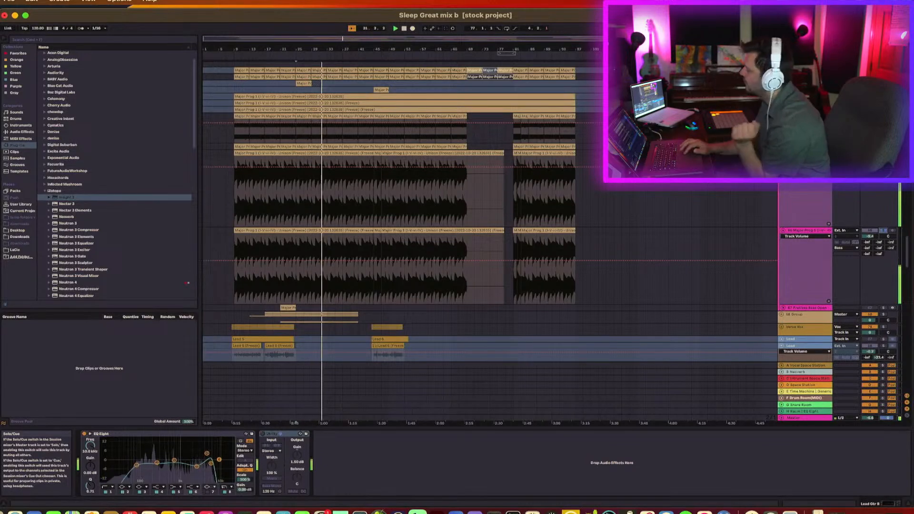
Stop playback and compare the two bass tracks' waveforms closely around bar 34
key("space")
left_click_drag(334, 49, 332, 162)
scroll(462, 136, "right", 3)
scroll(462, 136, "right", 2)
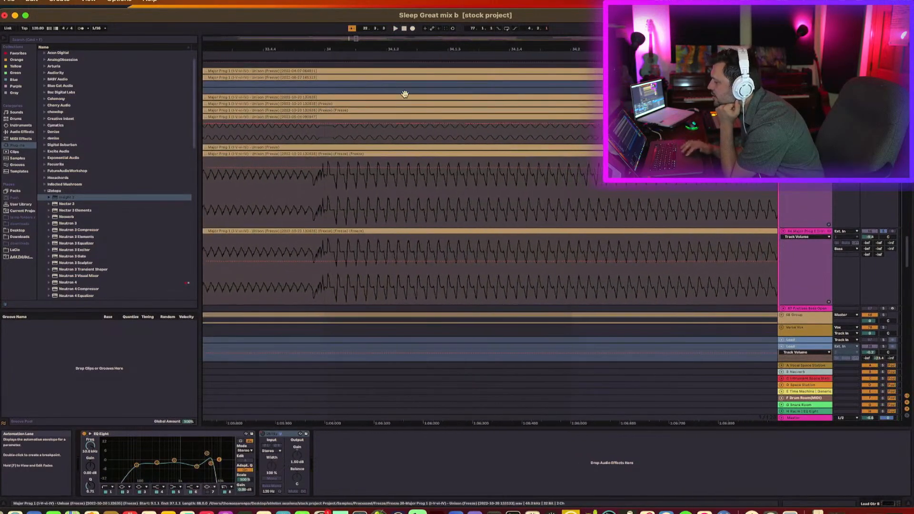
left_click_drag(364, 50, 364, 81)
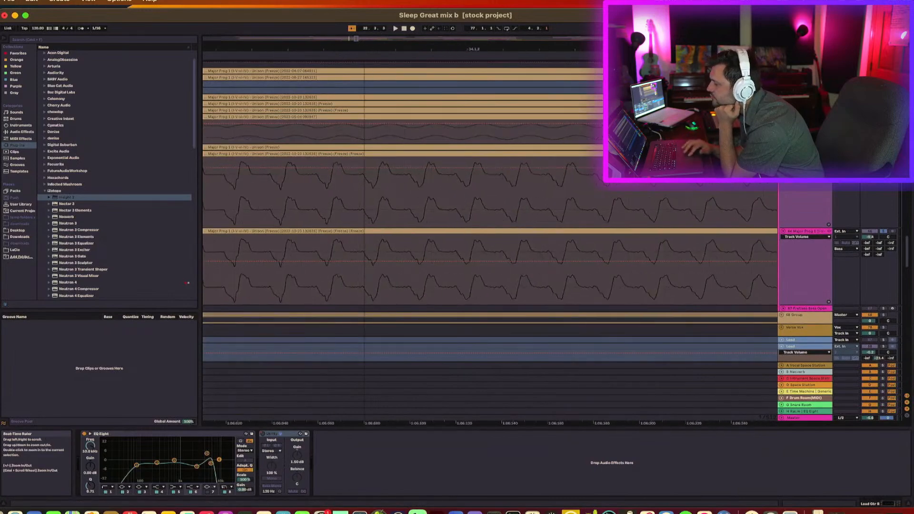
left_click_drag(364, 48, 321, 47)
scroll(358, 154, "right", 4)
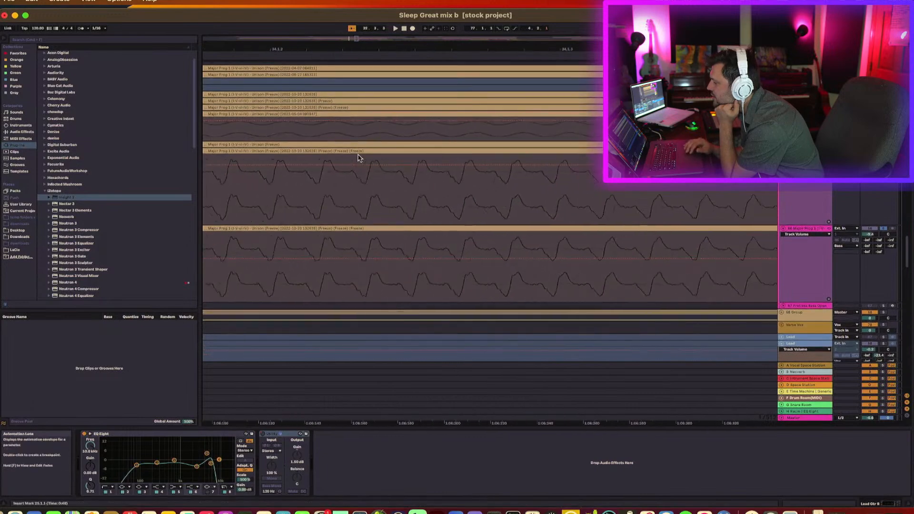
scroll(358, 156, "right", 2)
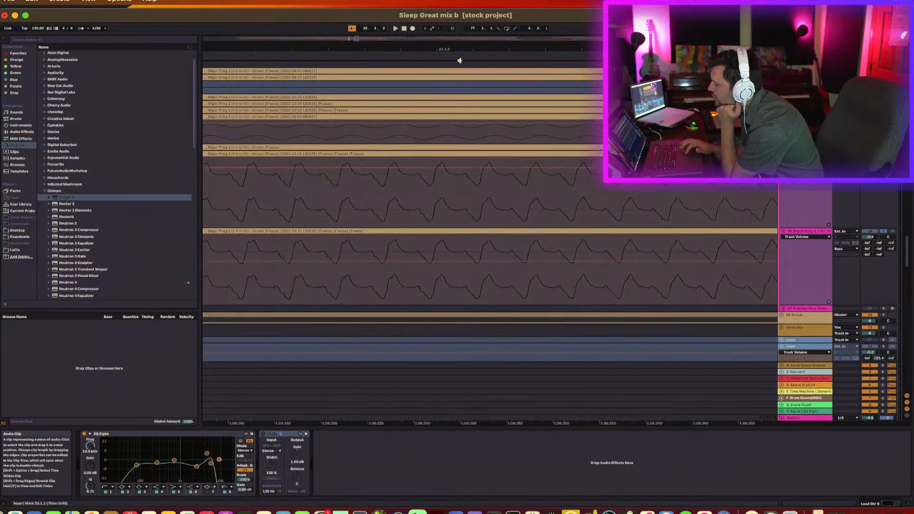
Return to the full arrangement and play the mix from bar 25 with the bass tracks in view
left_click_drag(472, 48, 354, 48)
key("space")
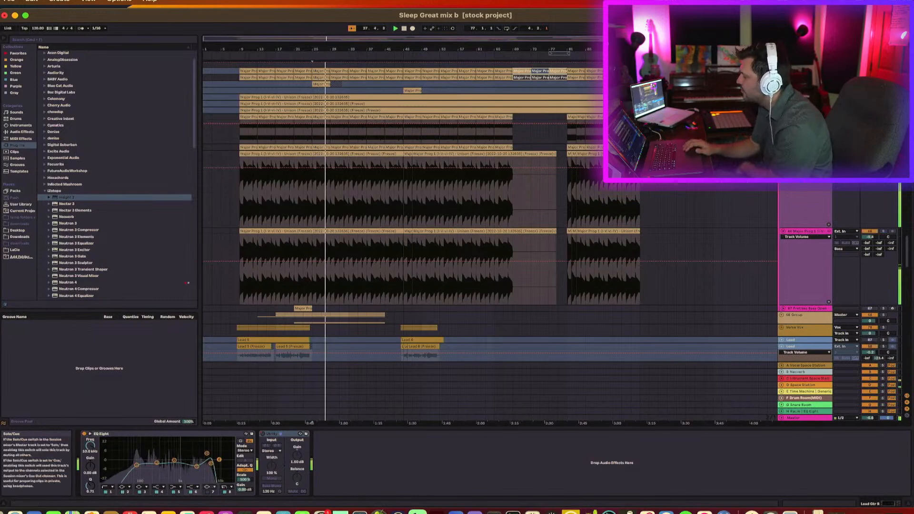
scroll(805, 238, "up", 3)
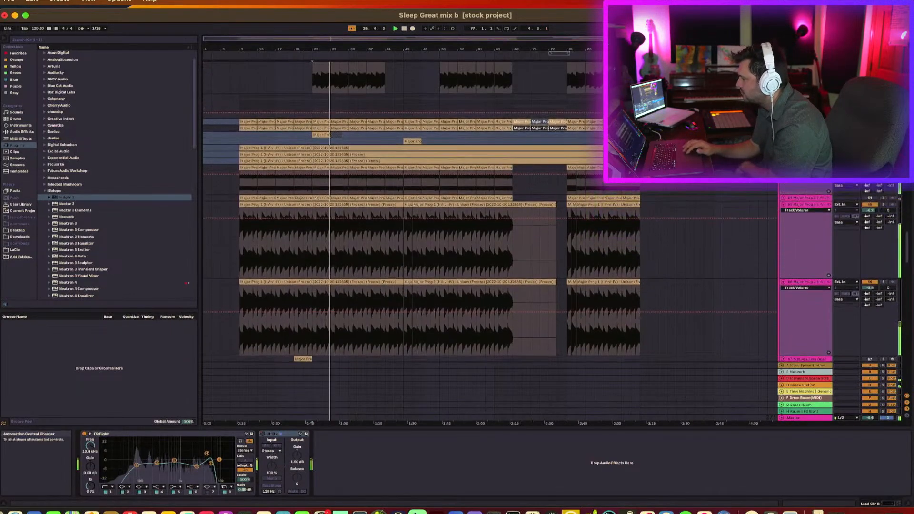
Insert a new audio track between the guitars and bass groups and choose its input for recording the bass
scroll(805, 238, "up", 5)
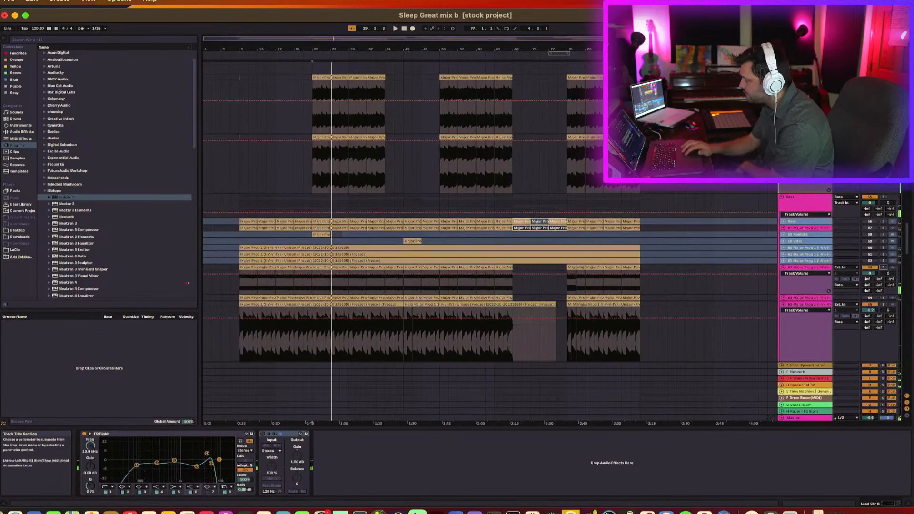
scroll(805, 198, "up", 8)
left_click(805, 198)
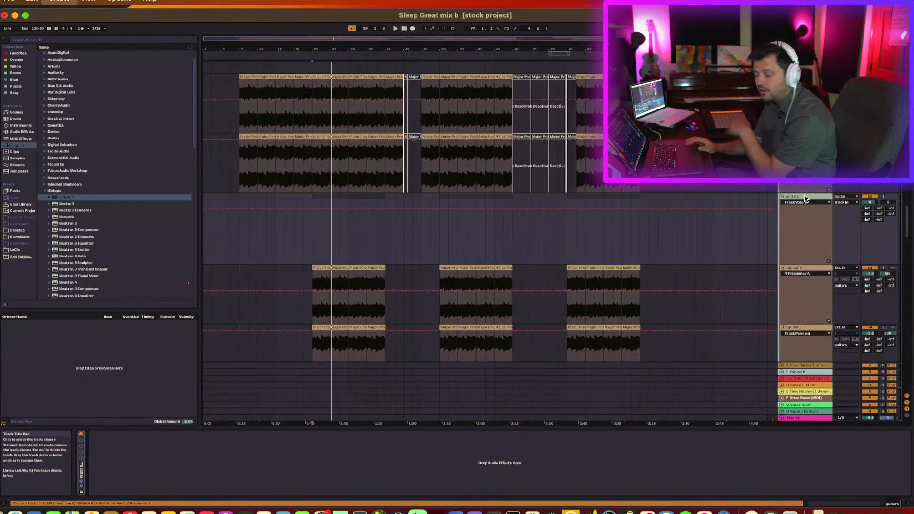
key("super+t")
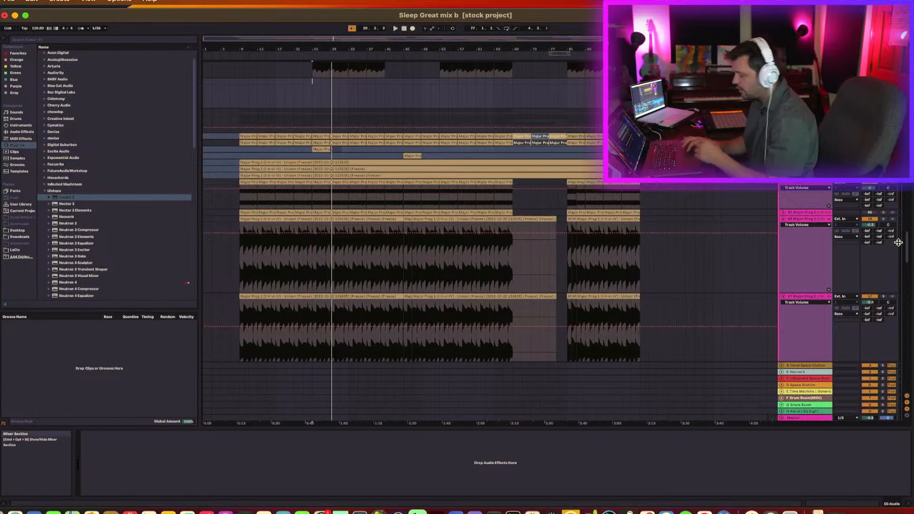
scroll(869, 239, "up", 1)
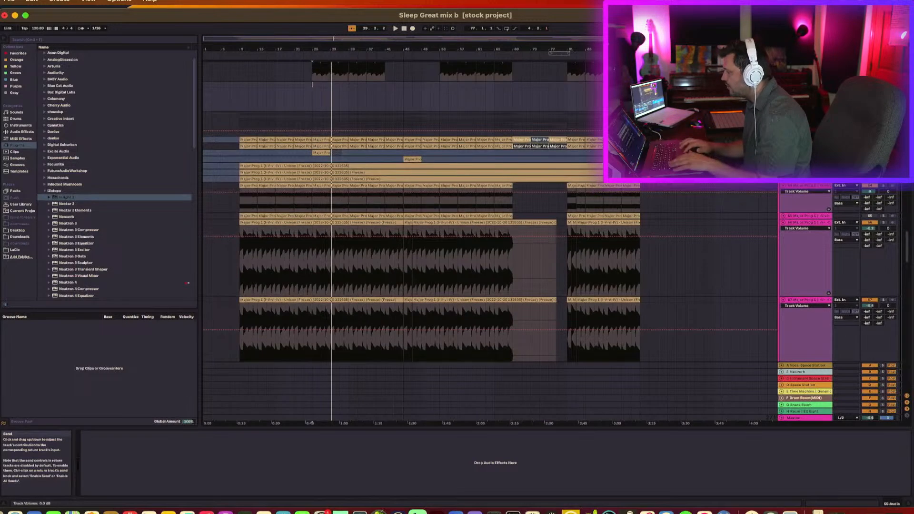
left_click(846, 85)
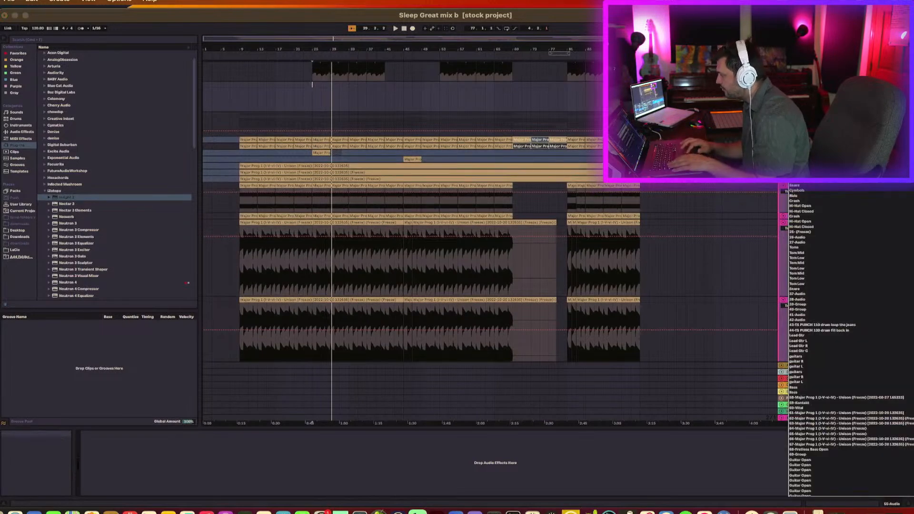
key("Escape")
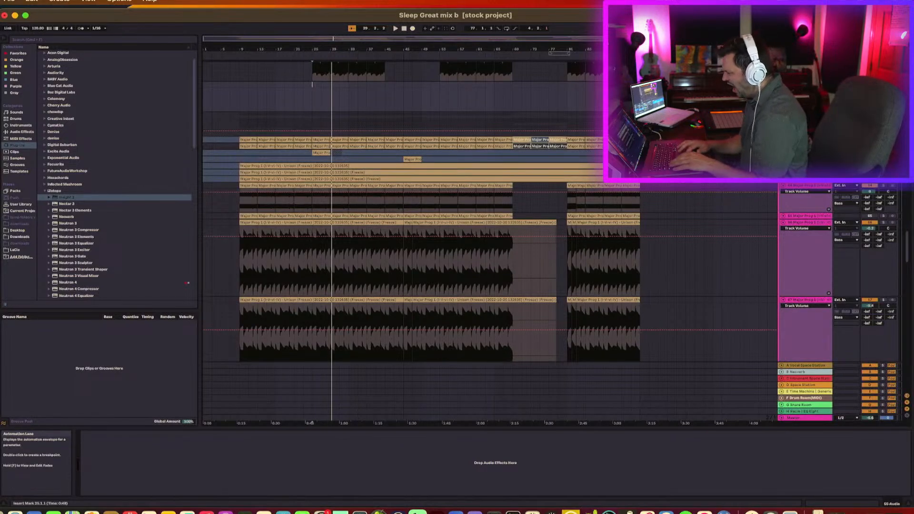
Record the bass onto the new audio track from bar 25 and enlarge that track to show its waveform
left_click(413, 30)
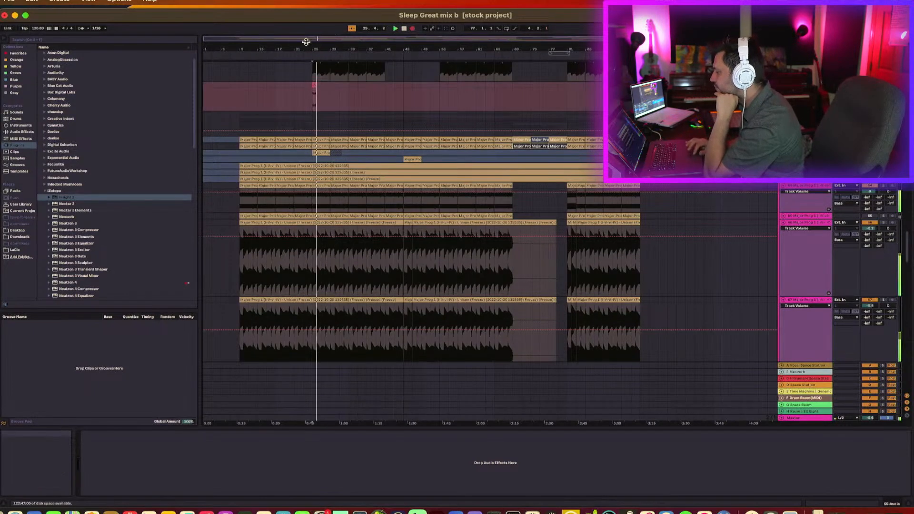
left_click_drag(305, 42, 550, 119)
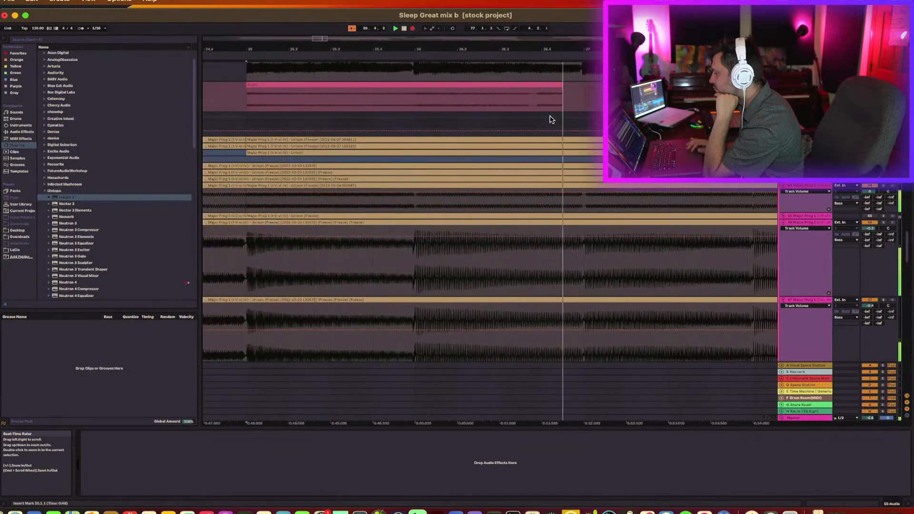
left_click_drag(803, 112, 803, 212)
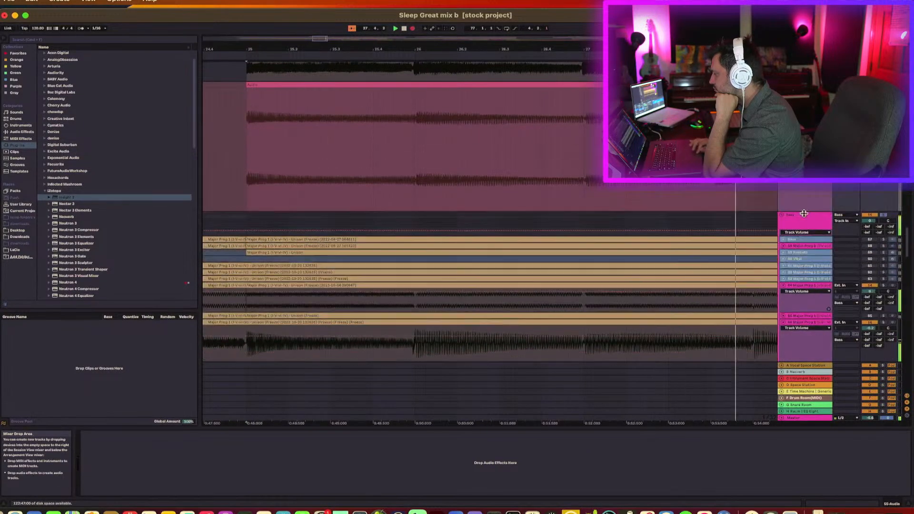
key("space")
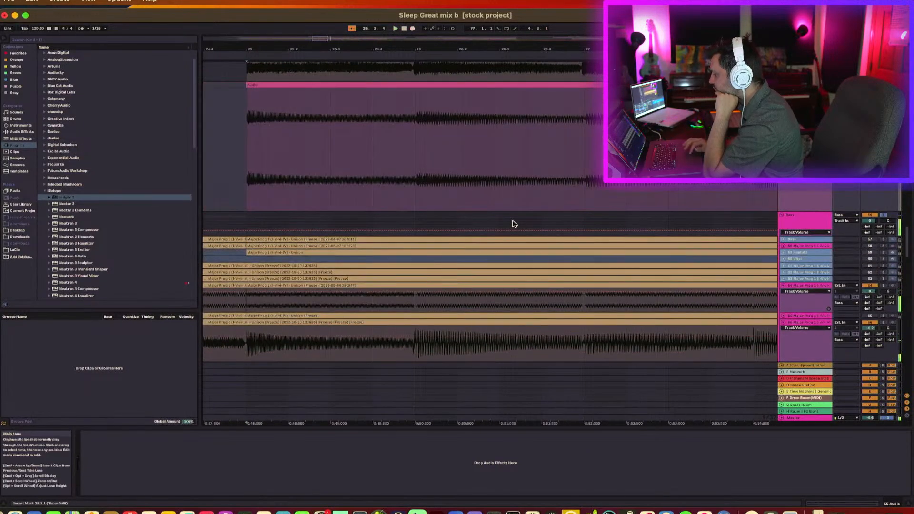
Compare the recorded bass waveform closely with the original bass tracks around bar 25 and select the 64-Major Prog 1 clip there
mouse_move(251, 46)
left_mouse_down()
mouse_move(251, 171)
mouse_move(251, 47)
left_mouse_up()
scroll(347, 164, "left", 5)
scroll(347, 164, "left", 3)
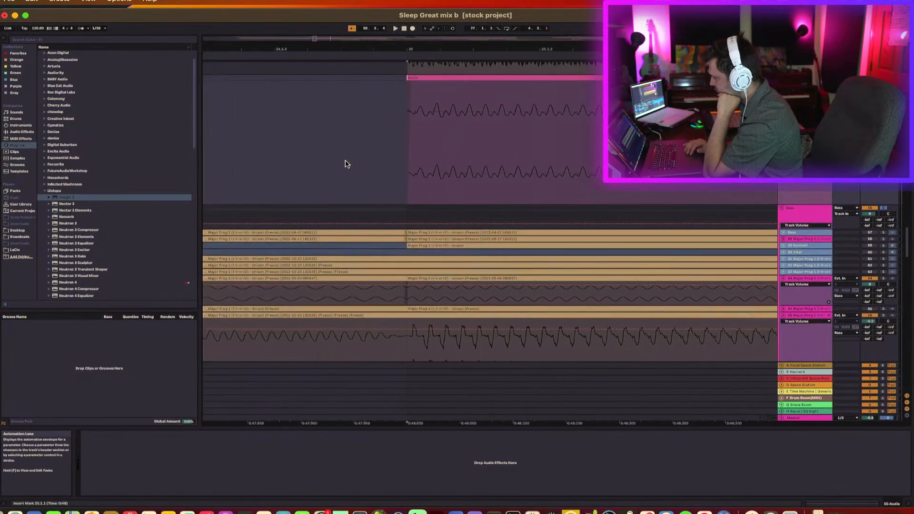
left_click_drag(443, 47, 444, 34)
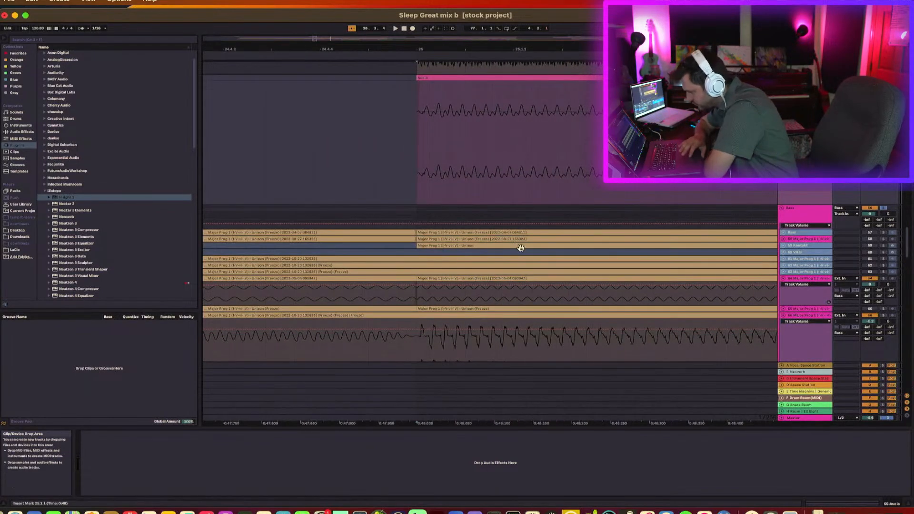
left_click(419, 301)
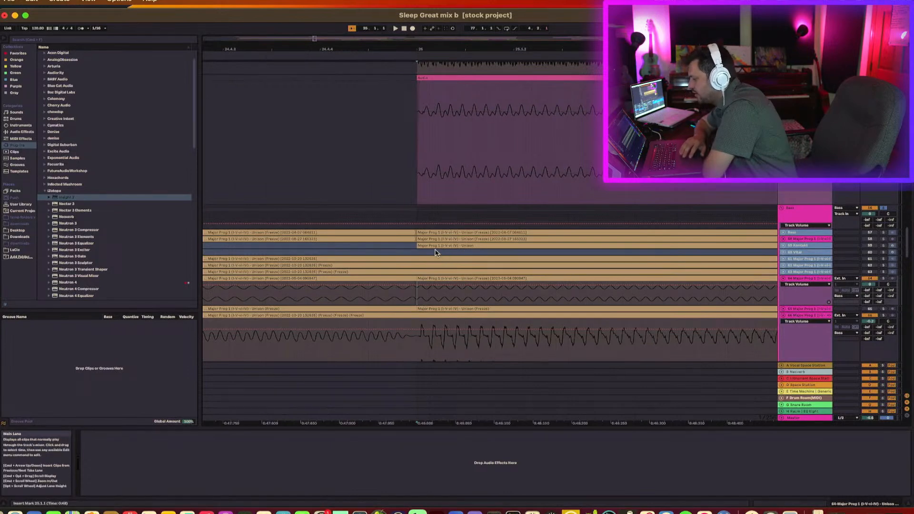
left_click(441, 279)
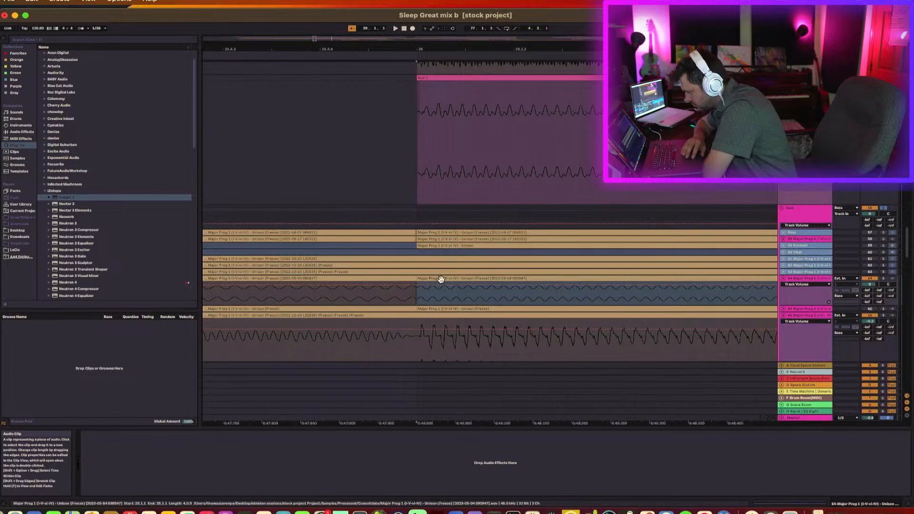
scroll(518, 150, "right", 5)
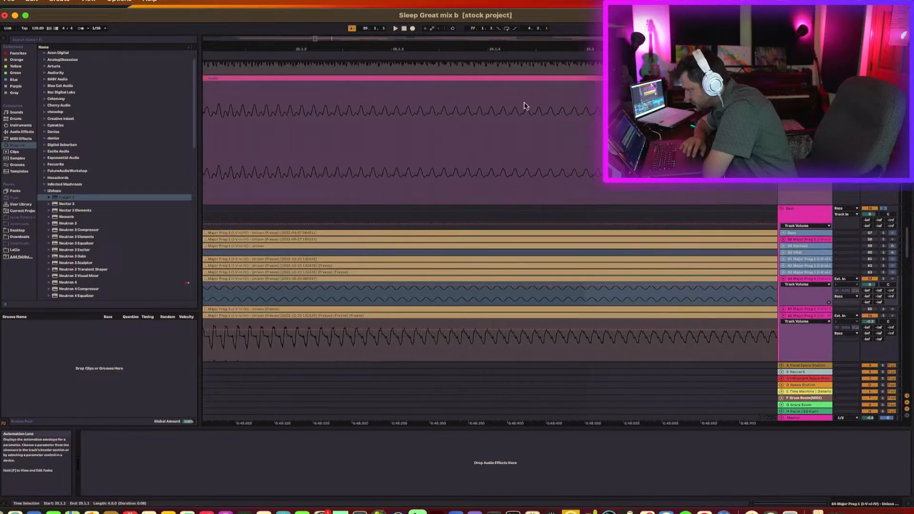
Play the bass from bar 25 and delete the recorded clip from the new audio track
left_click_drag(526, 50, 526, 17)
key("space")
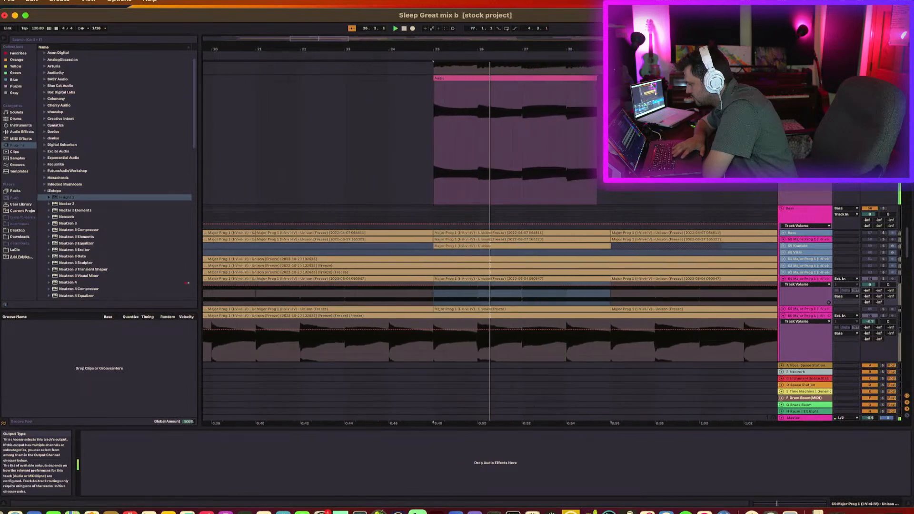
left_click(515, 78)
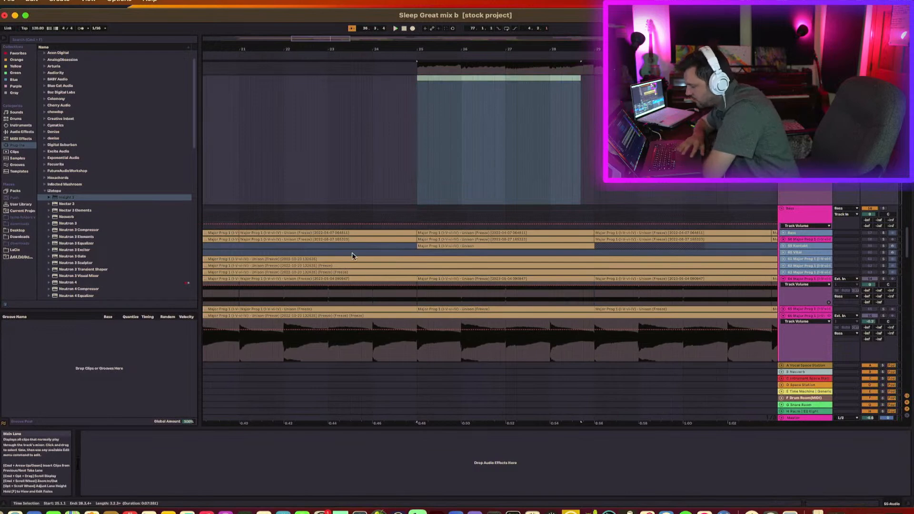
Add the Align Delay audio effect to the 64-Major Prog 1 bass track
left_click(495, 280)
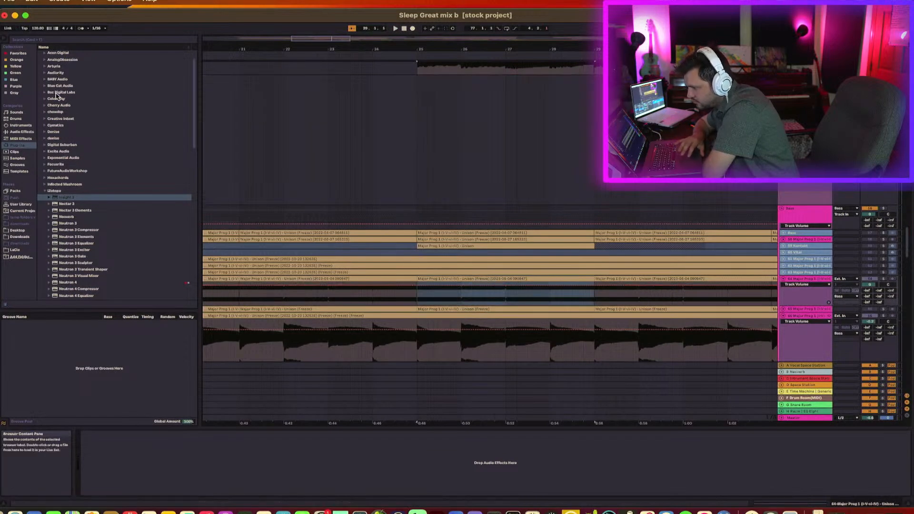
left_click(56, 139)
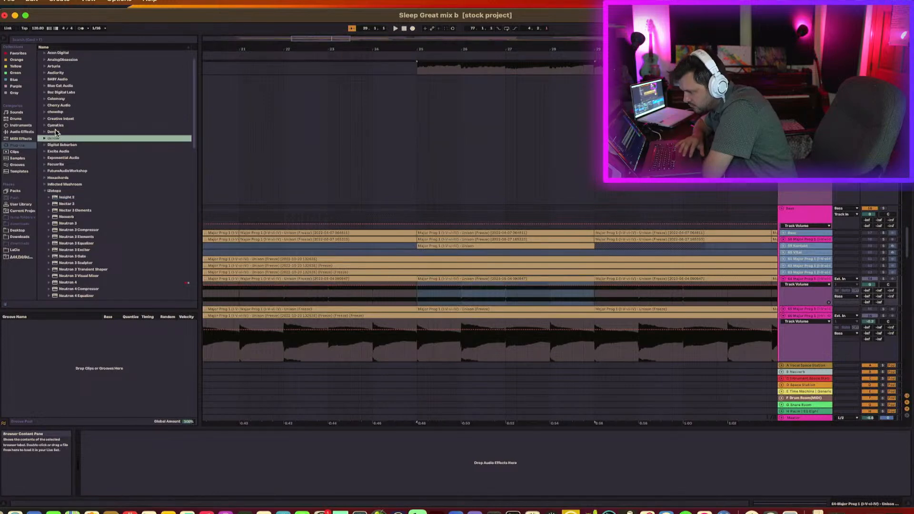
left_click(19, 133)
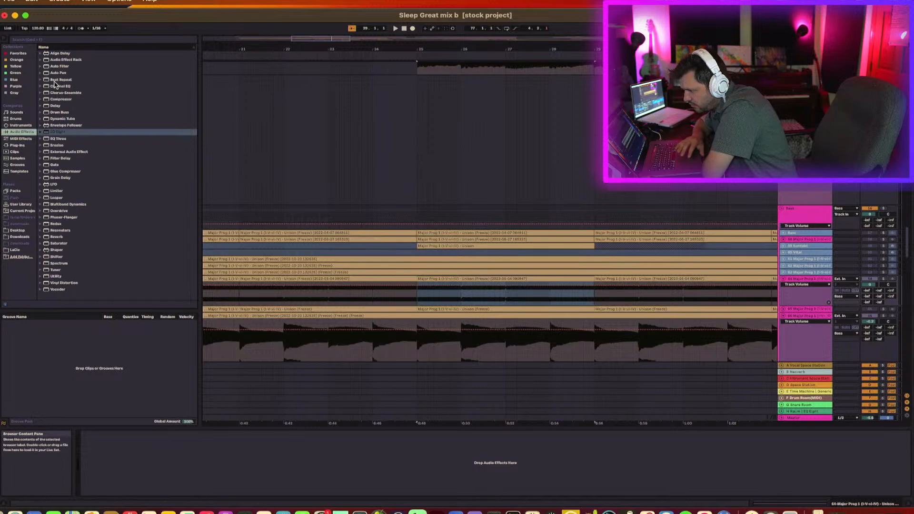
left_click_drag(53, 54, 106, 118)
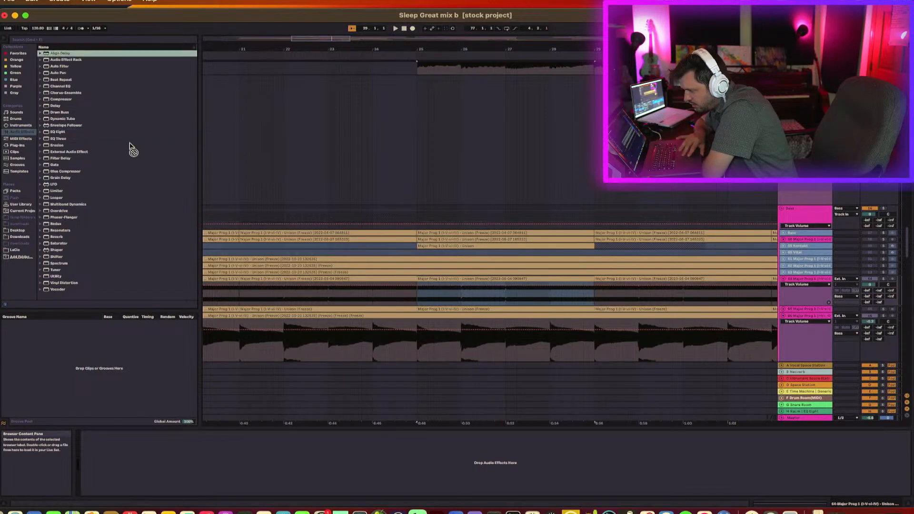
left_click_drag(252, 294, 254, 296)
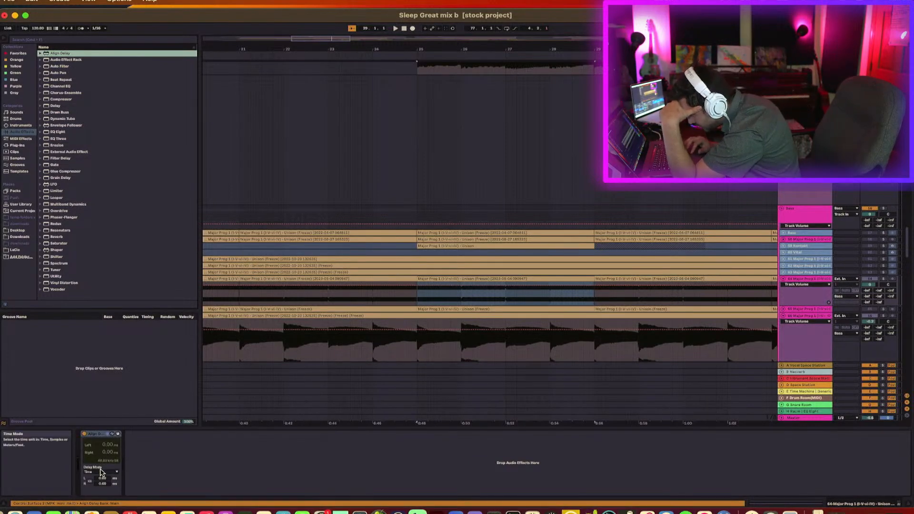
Link the Align Delay's left and right channels, switch it to Distance mode, and set the delay to 2.19 ms during playback
left_click(89, 482)
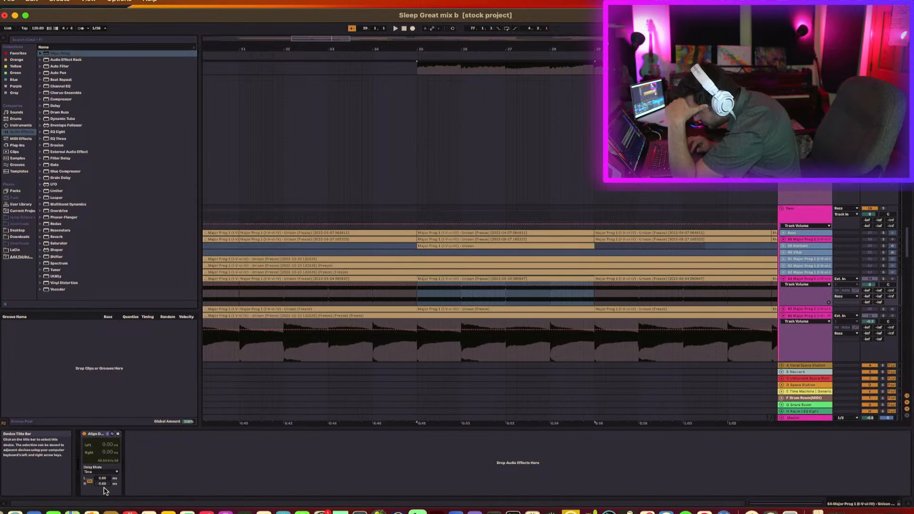
left_click(100, 473)
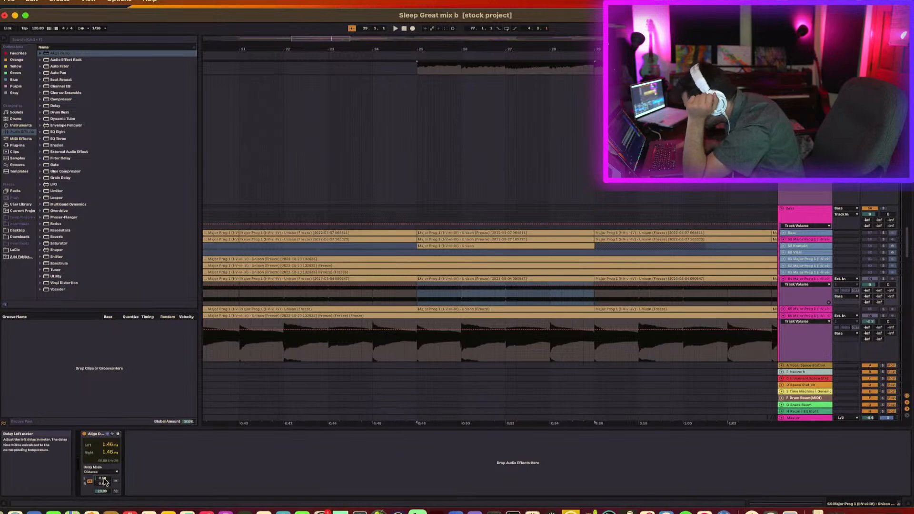
key("space")
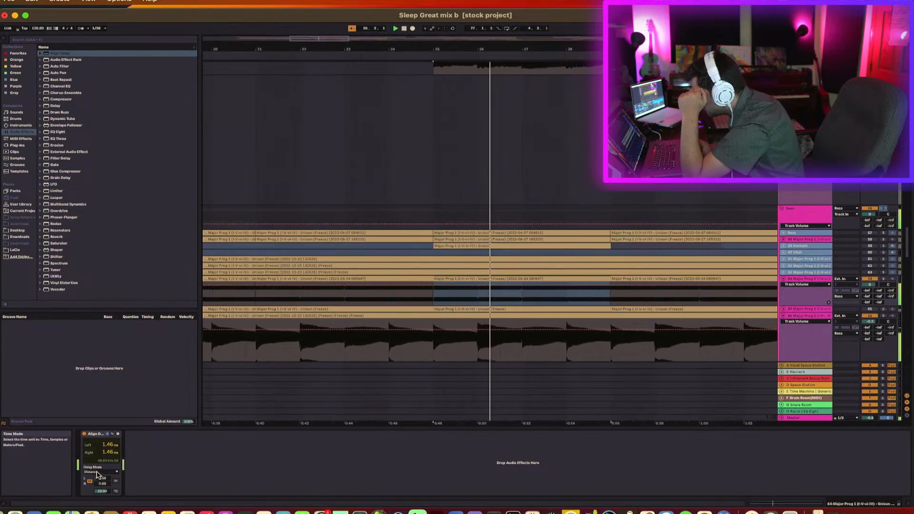
left_click_drag(105, 481, 105, 435)
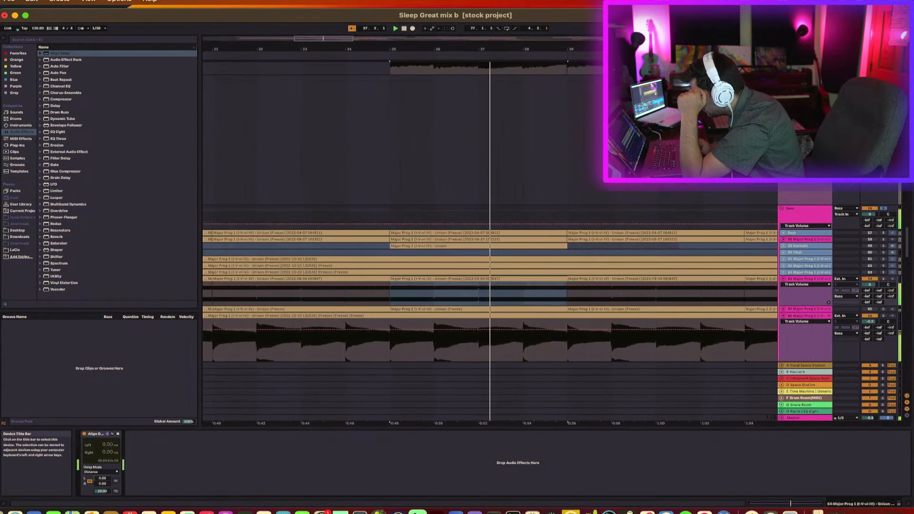
mouse_move(105, 435)
left_mouse_down()
mouse_move(105, 481)
mouse_move(105, 395)
mouse_move(105, 435)
left_mouse_up()
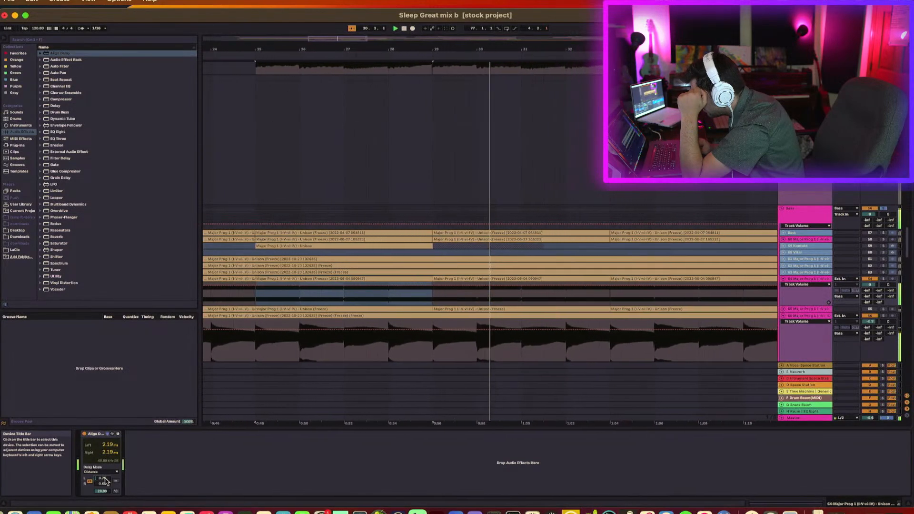
key("space")
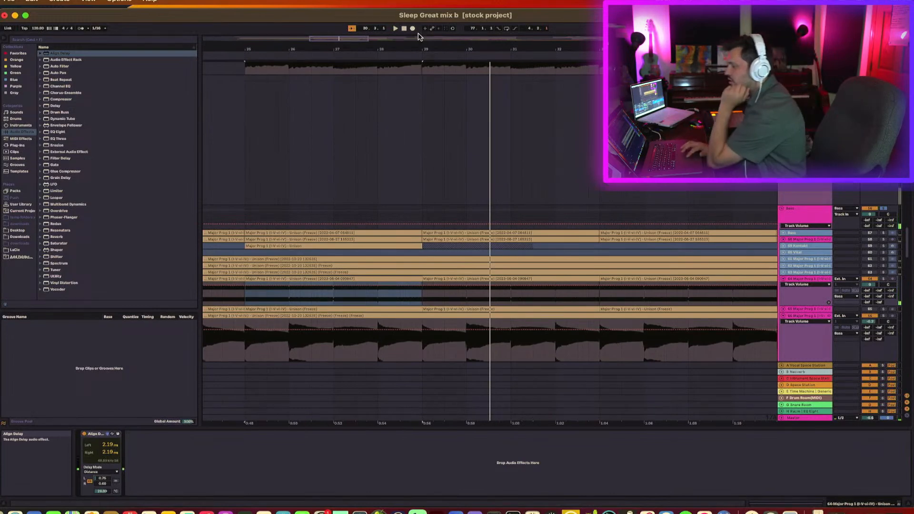
Record the delayed bass onto the new audio track from bar 25 and make that track taller
left_click(413, 29)
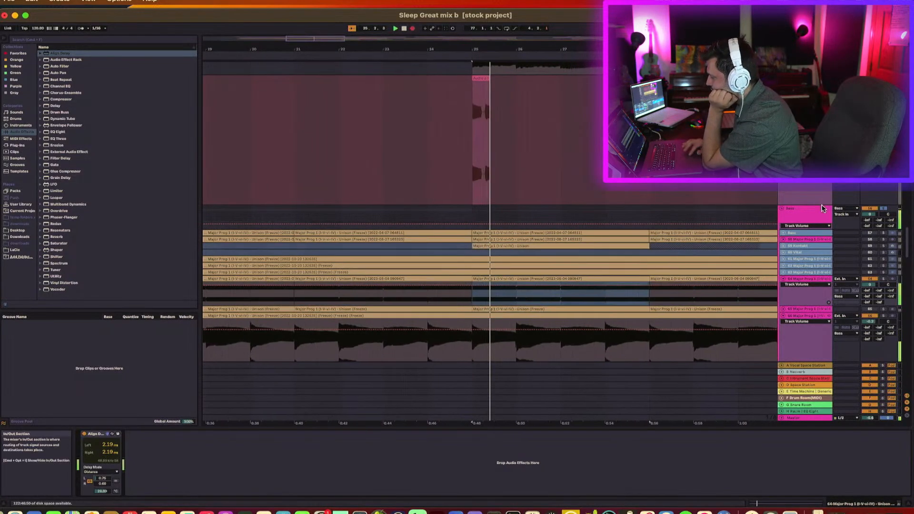
left_click_drag(811, 204, 811, 229)
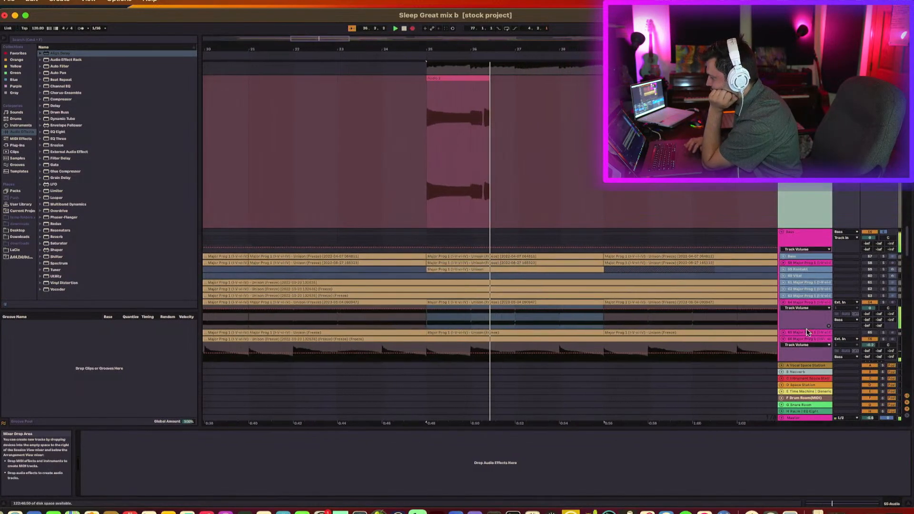
left_click_drag(417, 49, 417, 95)
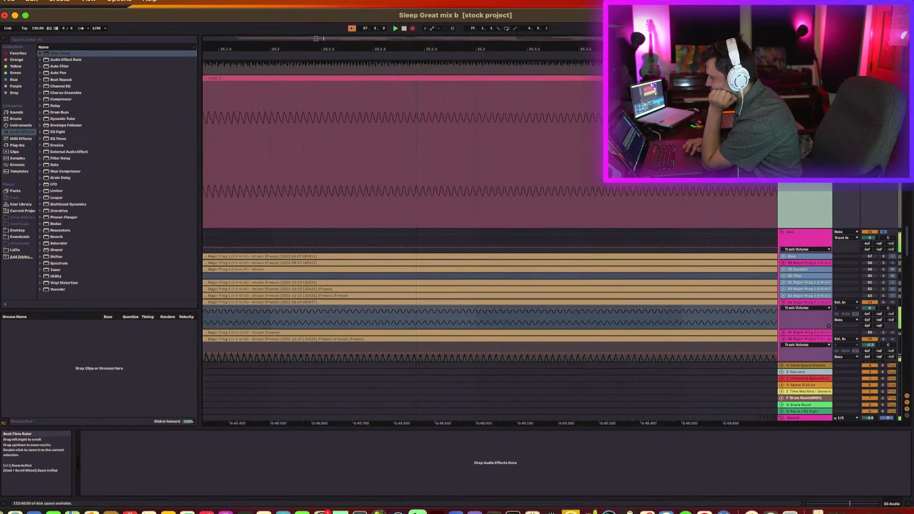
key("space")
key("space")
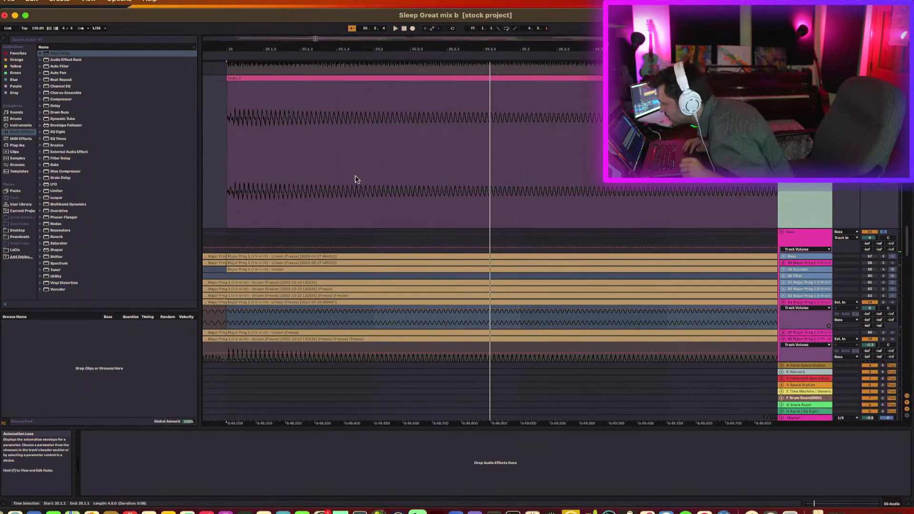
Inspect the new recording's waveform at bar 25 and review the device chains of the delayed bass track and the recording track
left_click_drag(222, 49, 244, 48)
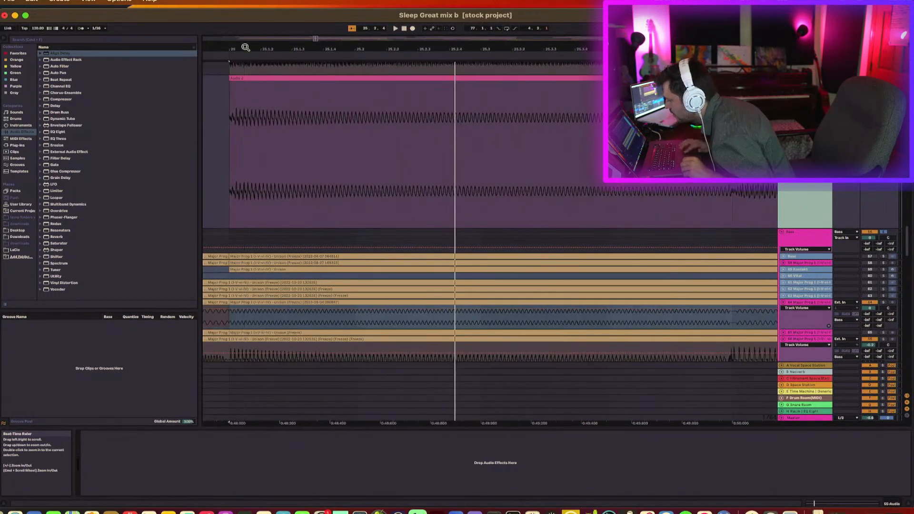
left_click(810, 302)
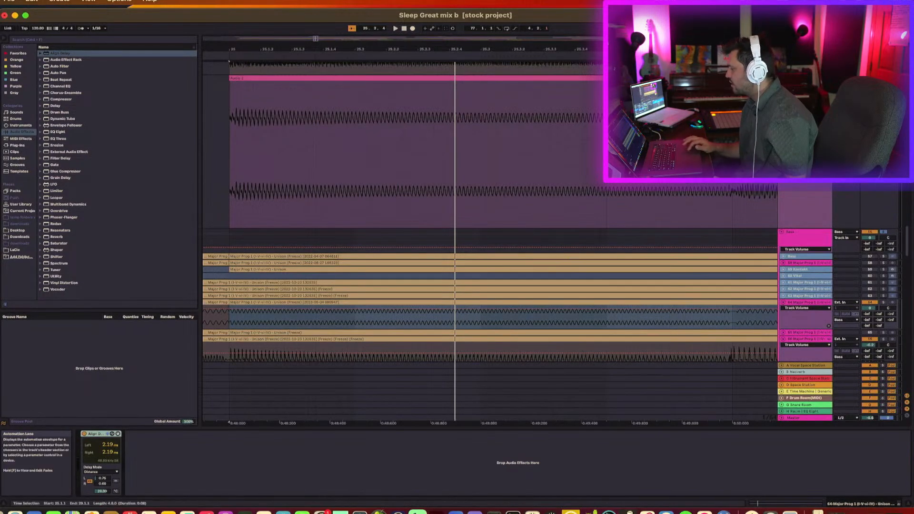
left_click(804, 78)
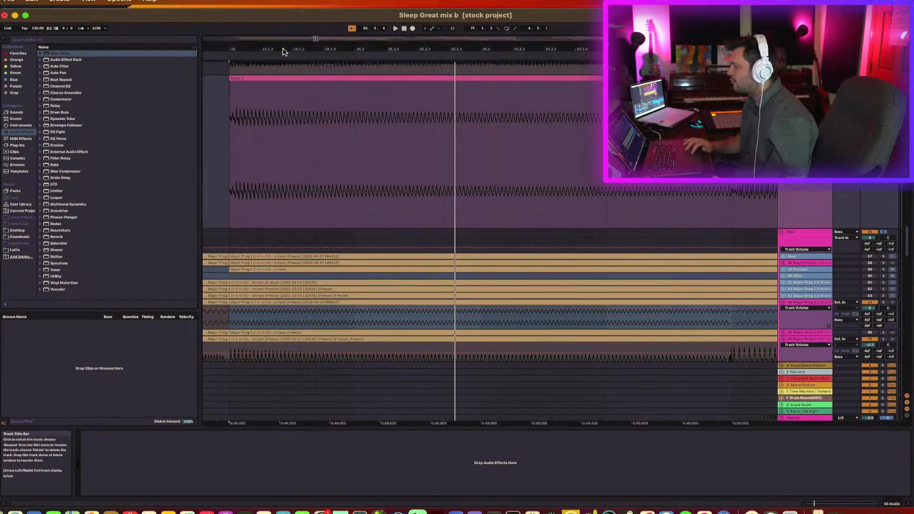
Delete the audio track holding the new bass recording
key("Delete")
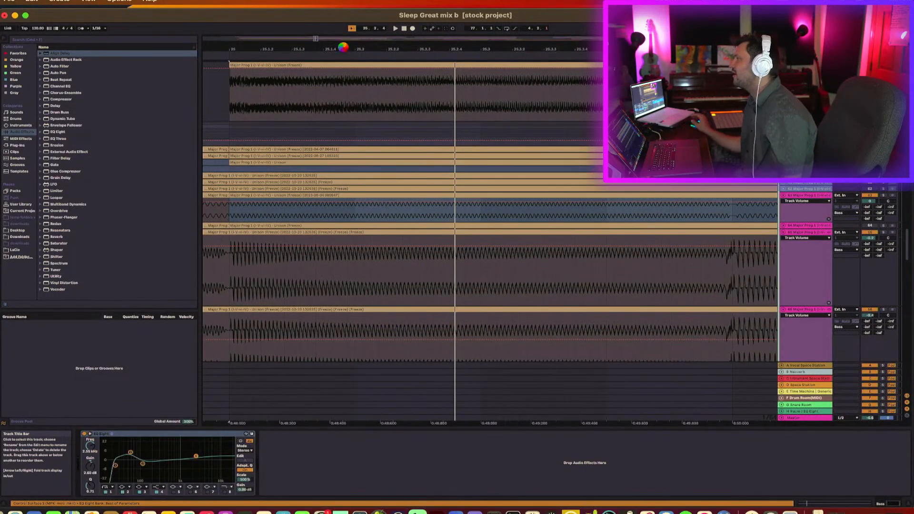
left_click_drag(343, 47, 297, 45)
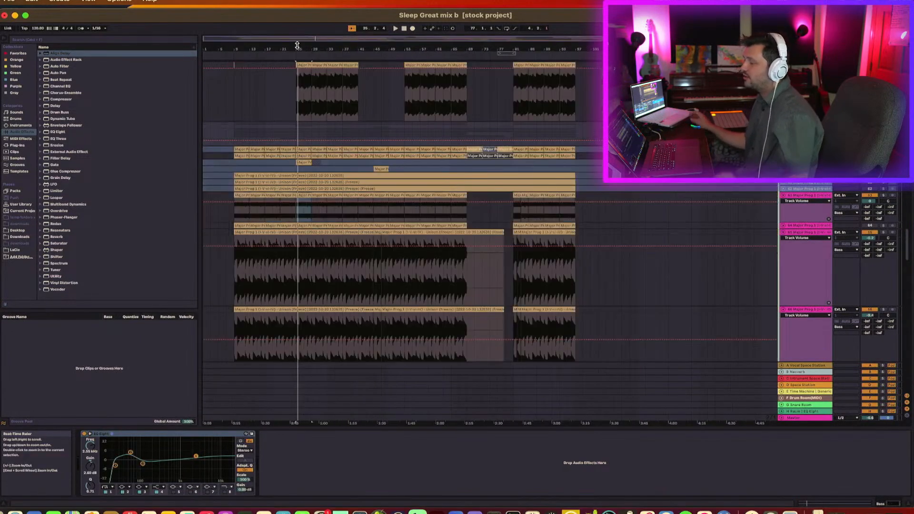
Play the mix from bar 21 and restart it to listen to the section around the lead guitars' entry
left_click(282, 118)
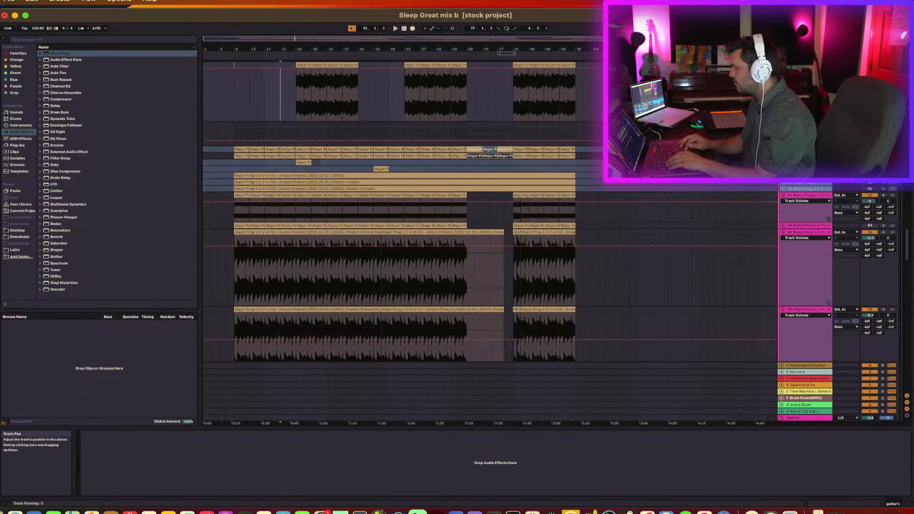
key("space")
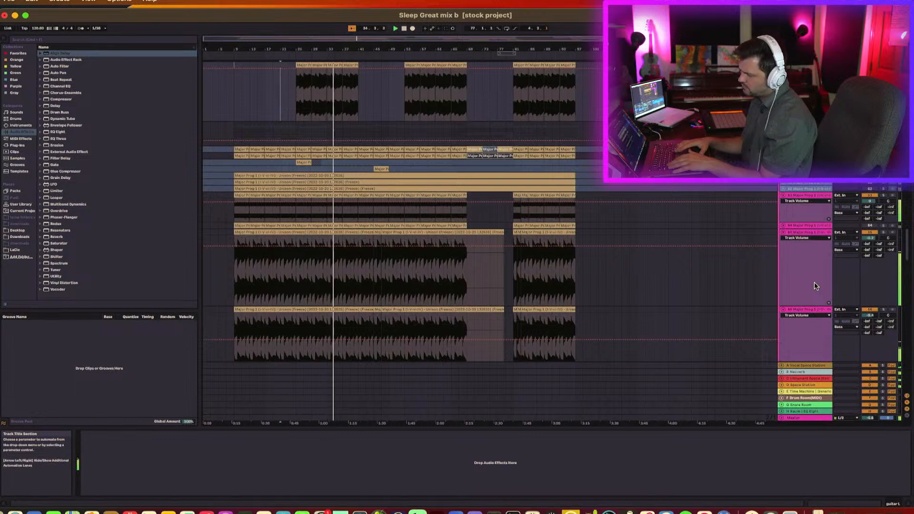
scroll(724, 247, "up", 15)
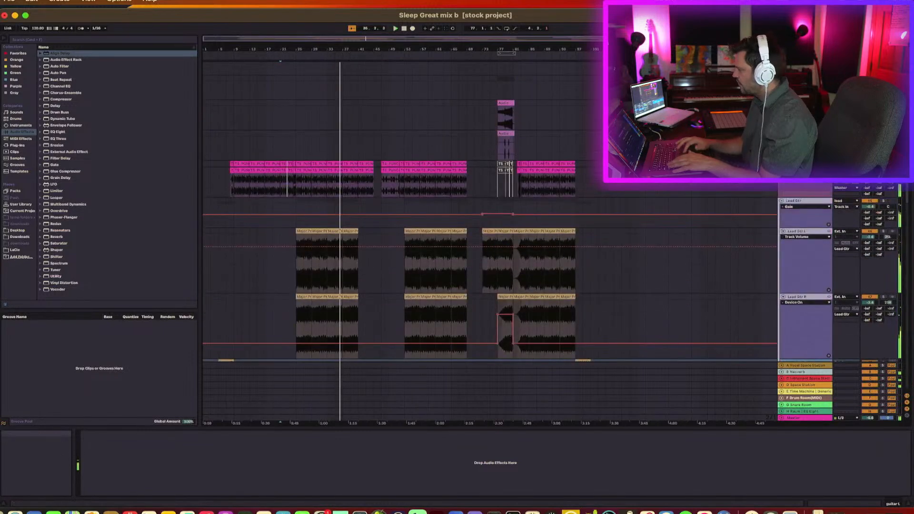
key("space")
key("space")
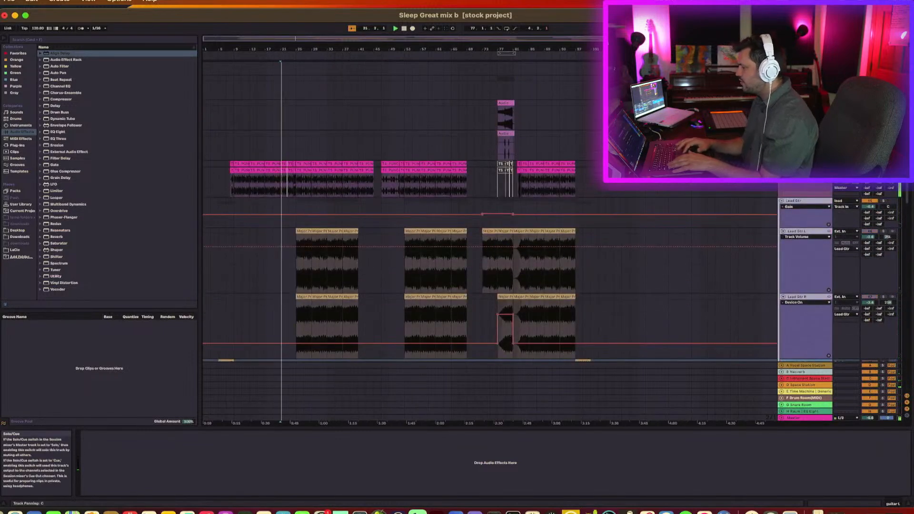
Audition the TS PUNCH 130 drum clips one after another, moving playback from bar 8 through to bar 21
left_click(227, 182)
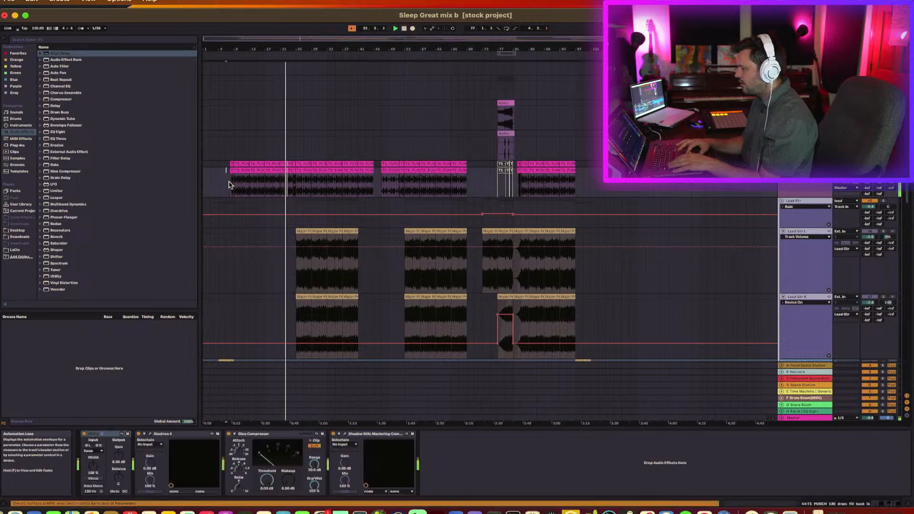
left_click_drag(234, 47, 234, 55)
left_click(231, 170)
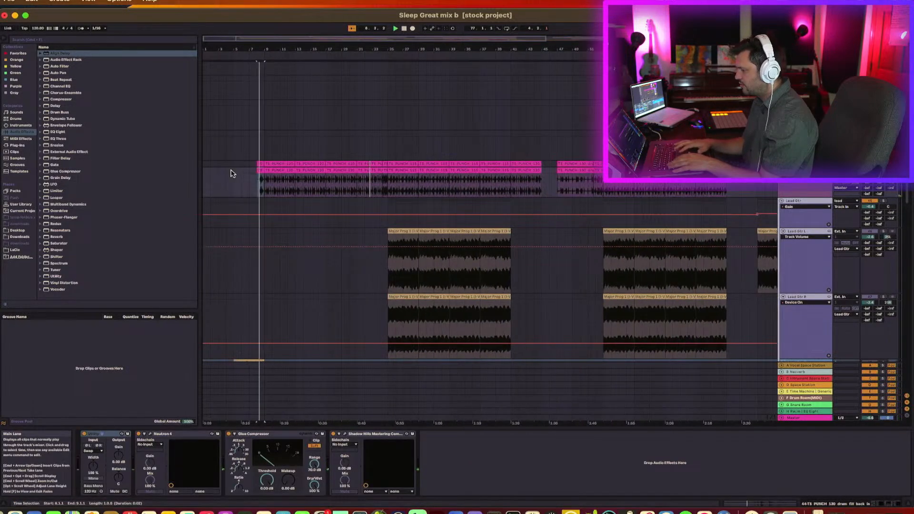
left_click(277, 176)
left_click(284, 172)
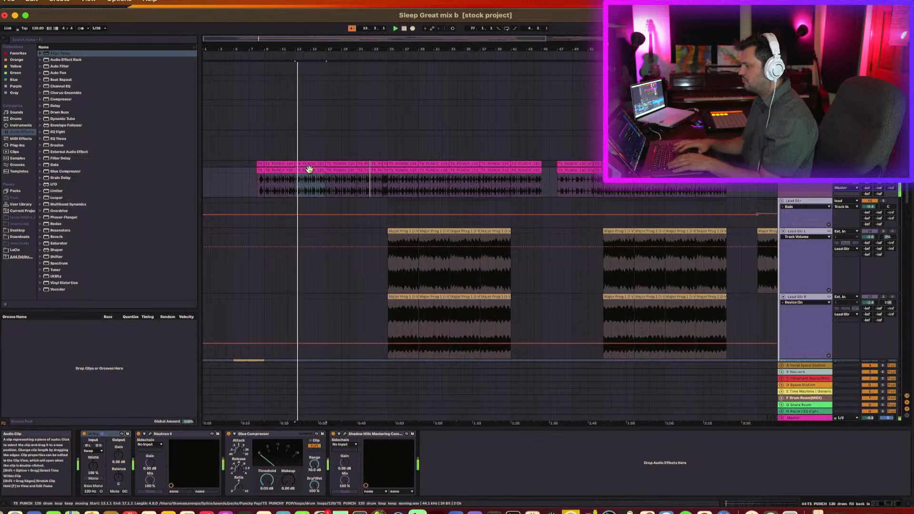
left_click(341, 171)
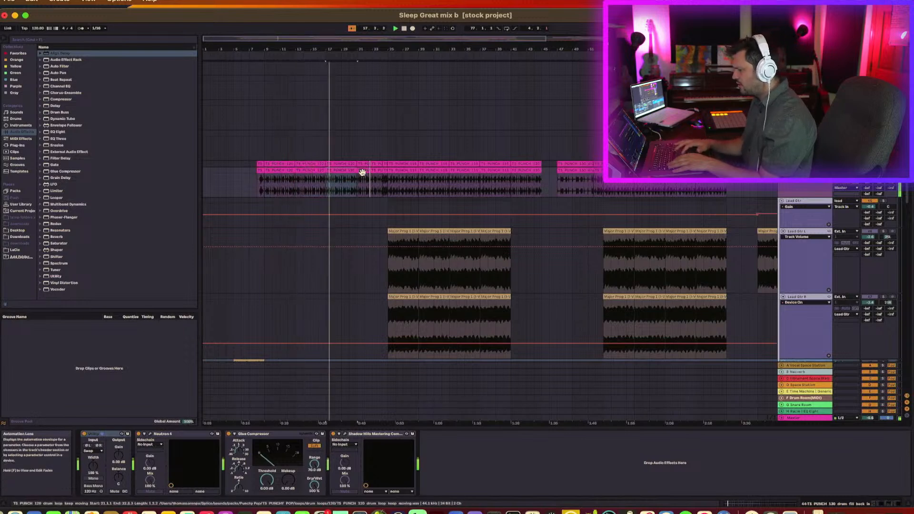
left_click(363, 173)
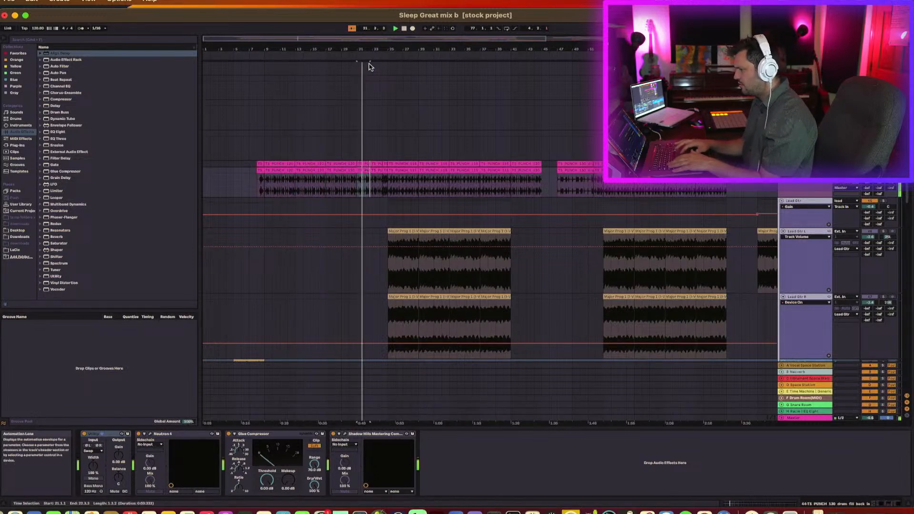
left_click_drag(370, 51, 375, 86)
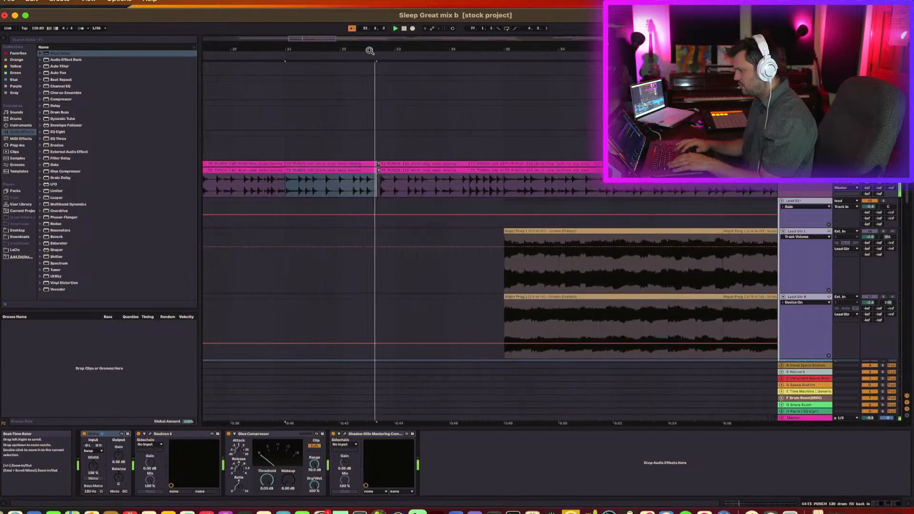
left_click_drag(410, 48, 410, 20)
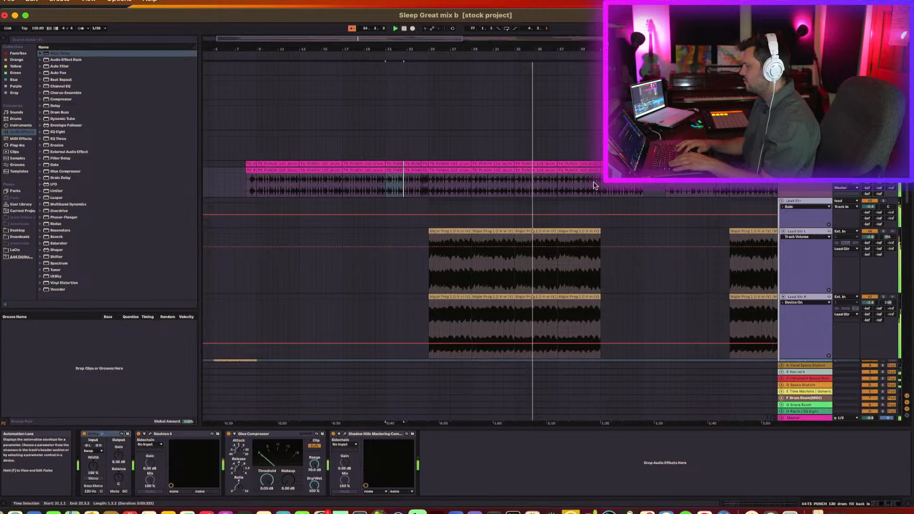
Replay the mix from about bar 43 to listen through the break and the second guitar section
left_click(669, 195)
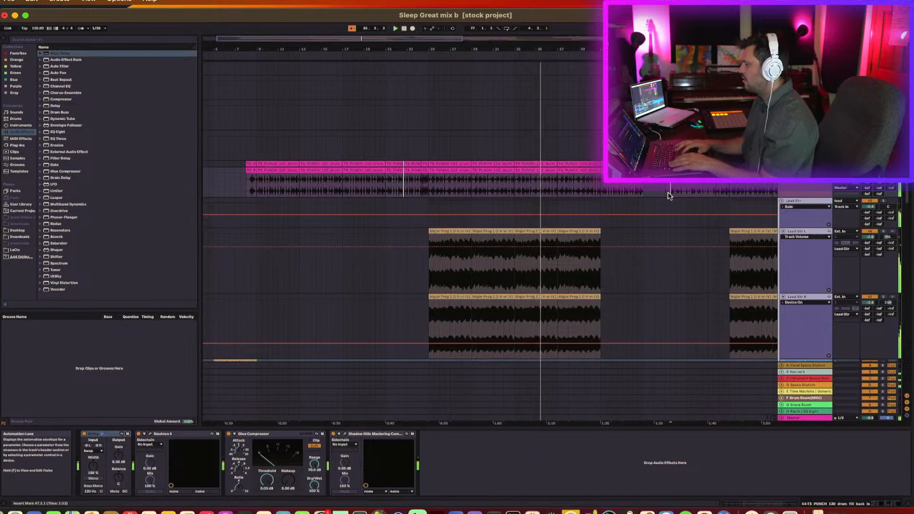
left_click(628, 192)
key("space")
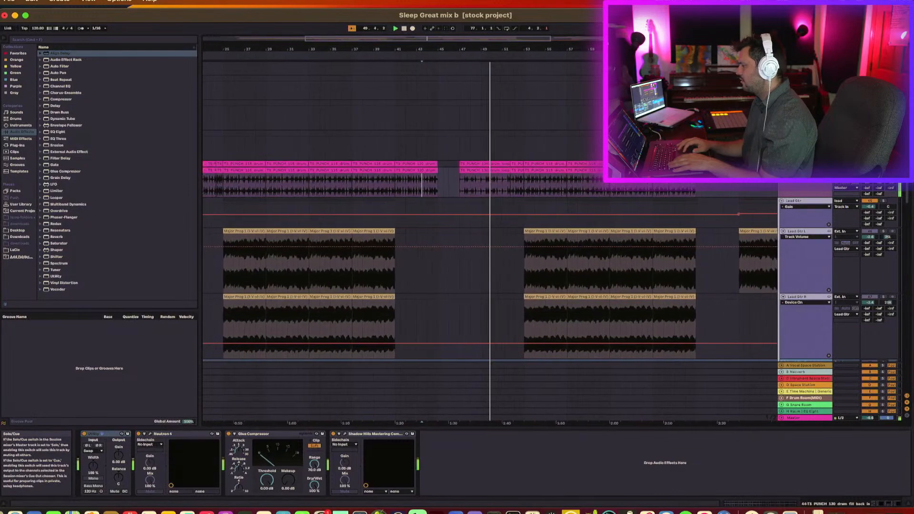
key("space")
key("space")
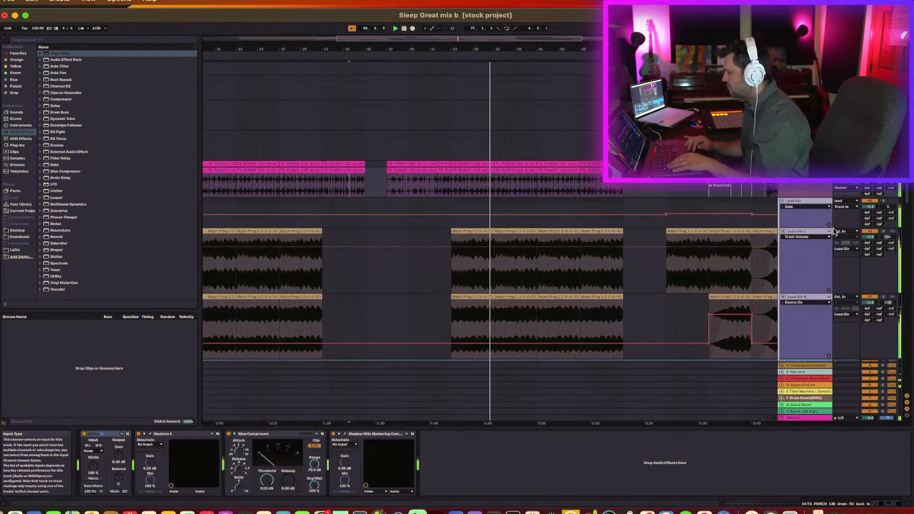
Review the Lead Gtr group's effects and add a Utility effect at the end of the Master track's device chain
left_click(815, 226)
left_click(807, 201)
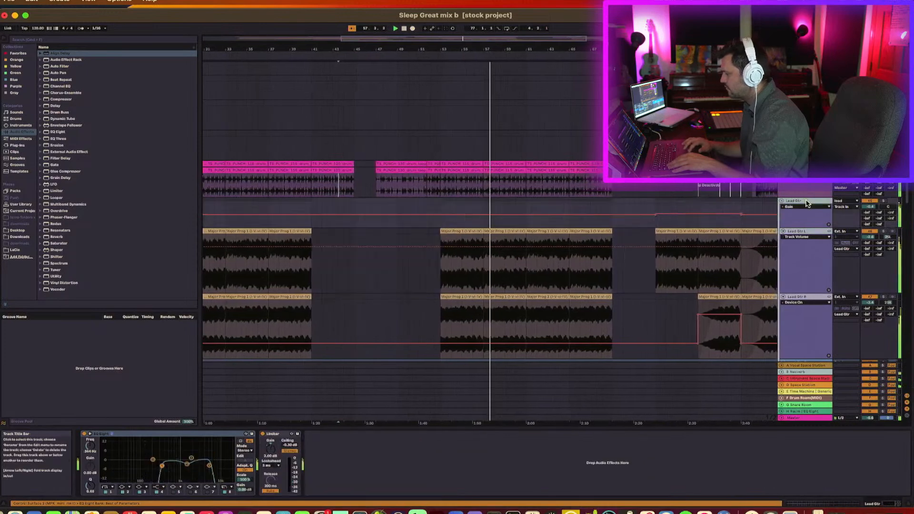
scroll(807, 201, "down", 3)
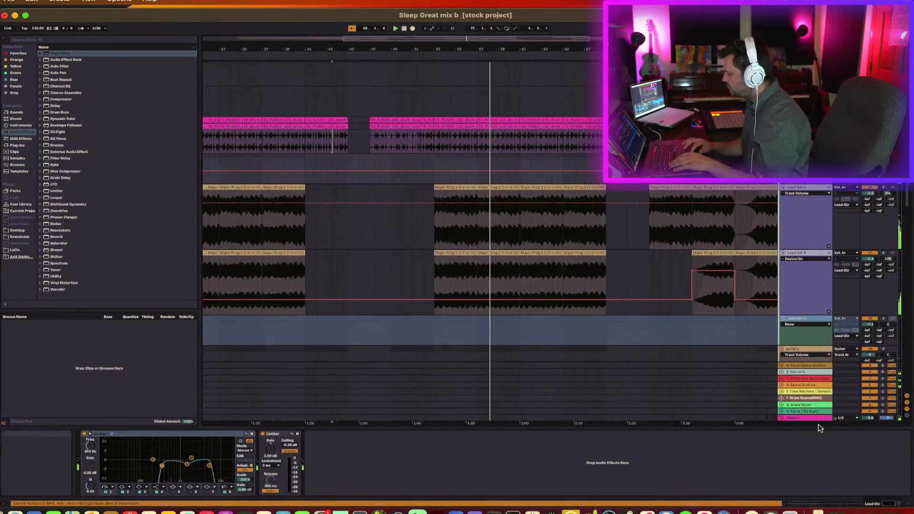
left_click(816, 419)
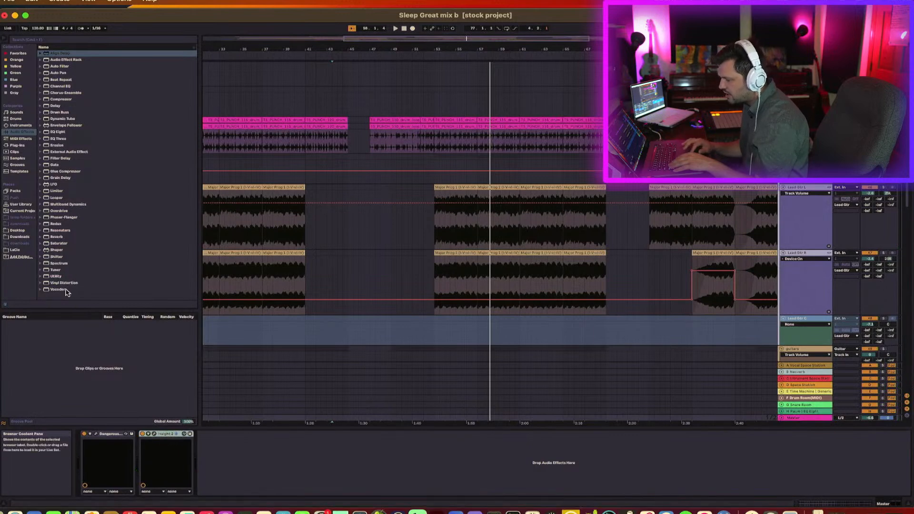
left_click(56, 276)
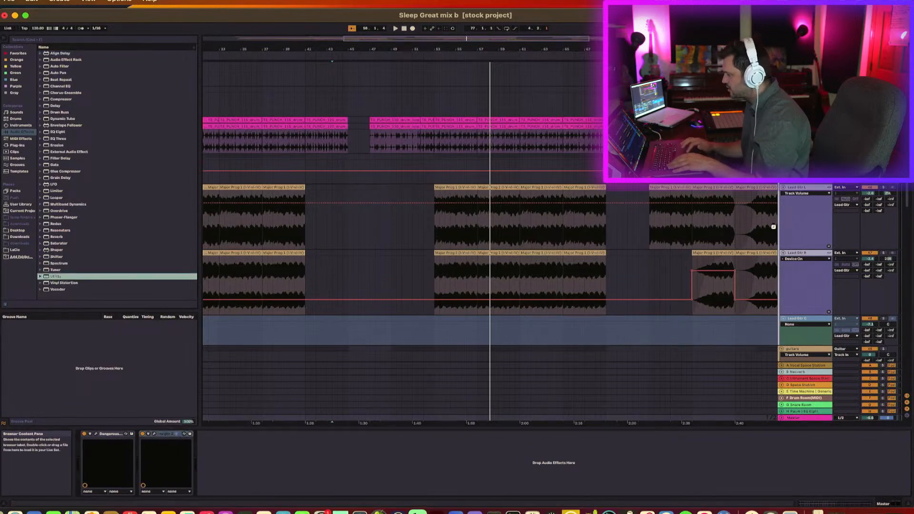
Solo the guitars group and play it from the guitar R clip at bar 53 with the Master effects shown
scroll(547, 214, "down", 5)
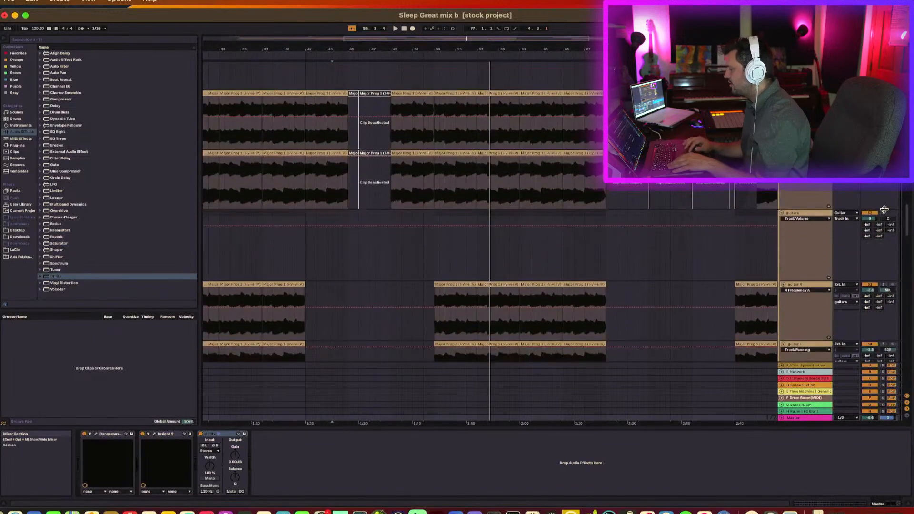
key("space")
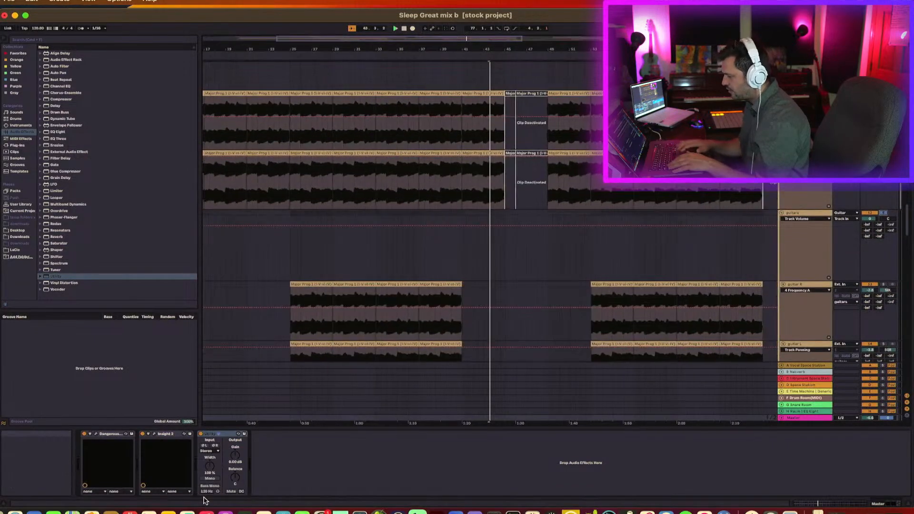
left_click(605, 284)
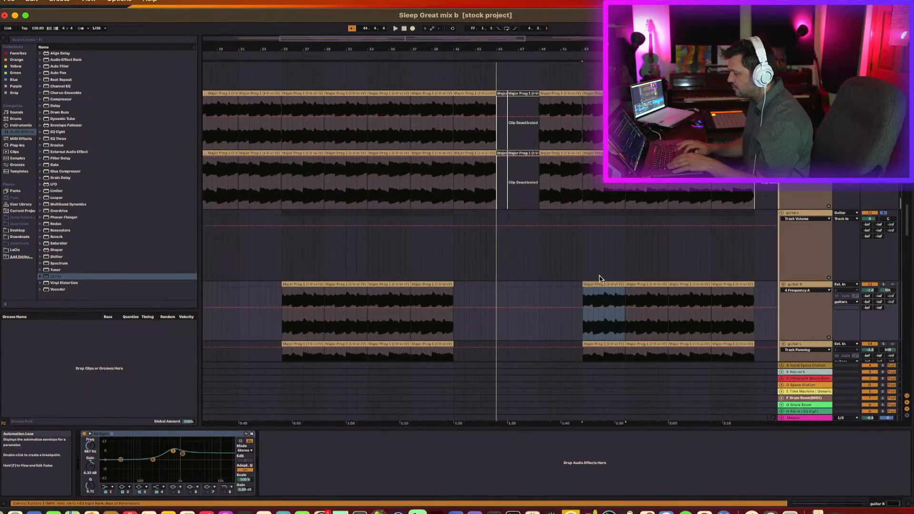
left_click(798, 419)
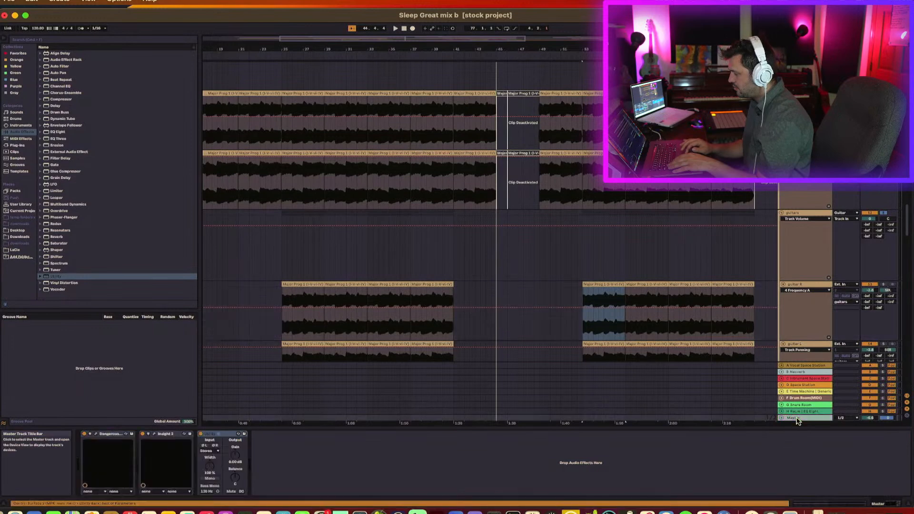
key("space")
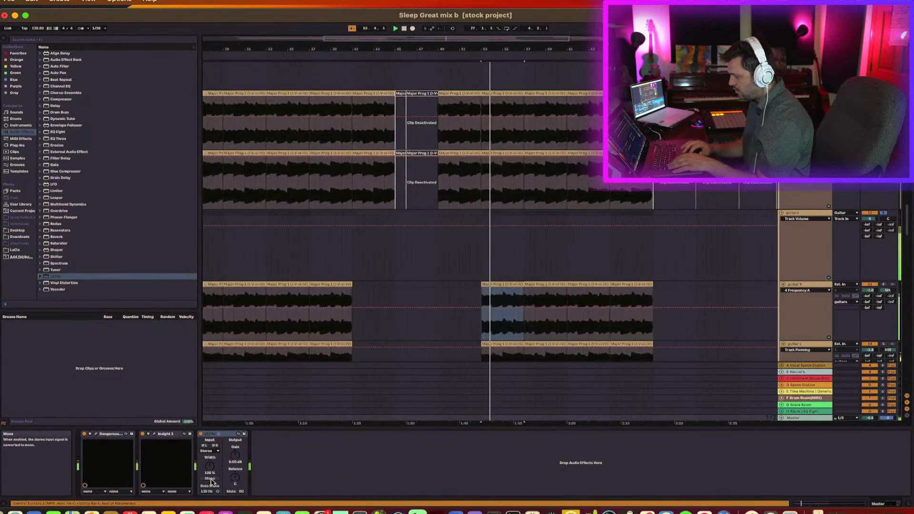
Toggle Mono on the Master's Utility to compare the soloed guitars in stereo and mono, replaying them from bar 53
left_click(211, 479)
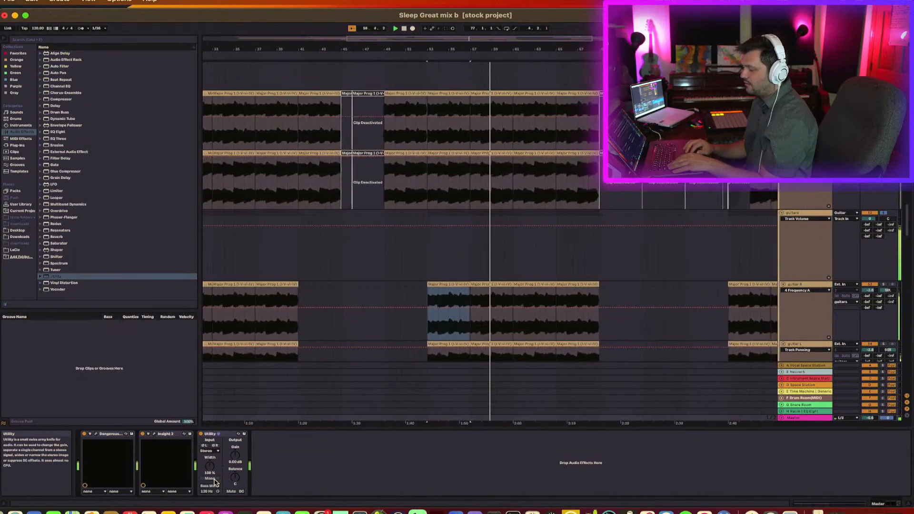
left_click(213, 478)
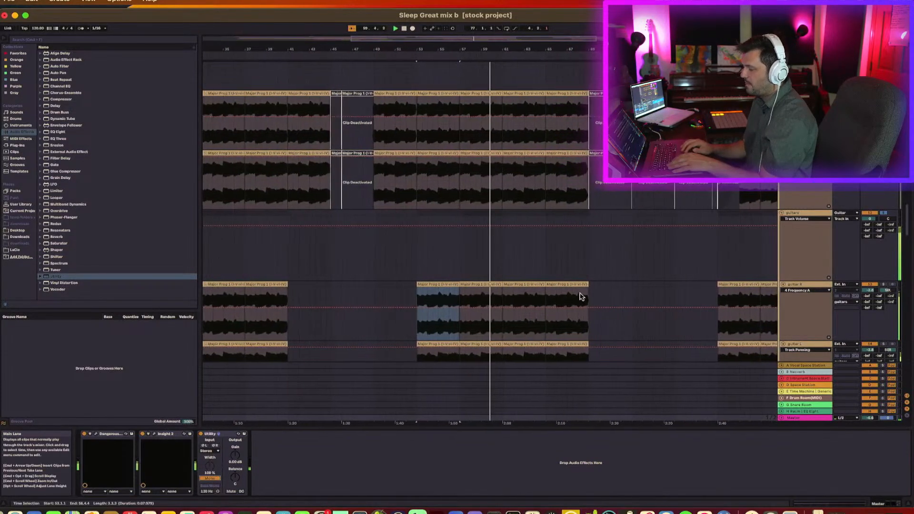
scroll(580, 298, "down", 5)
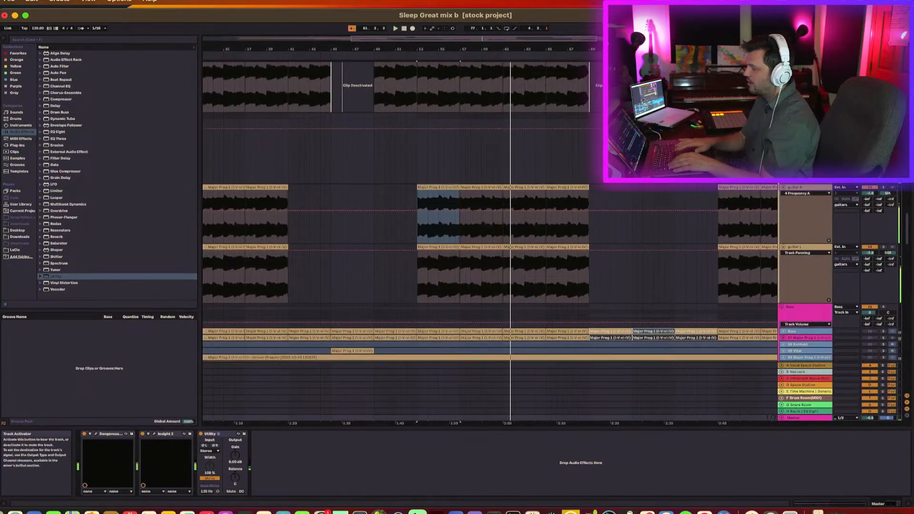
key("space")
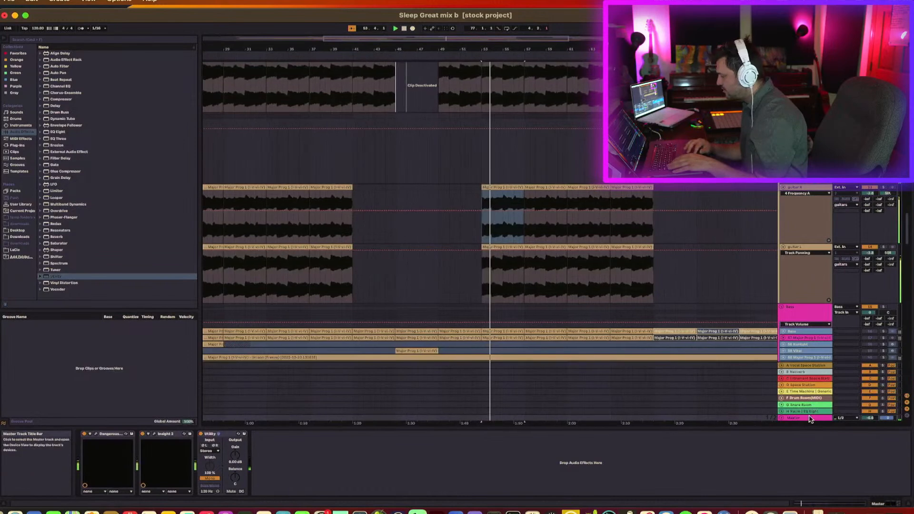
Check the guitar tracks' panning and levels in the Session view mixer, return to the arrangement, and turn the Utility's Mono off
key("Tab")
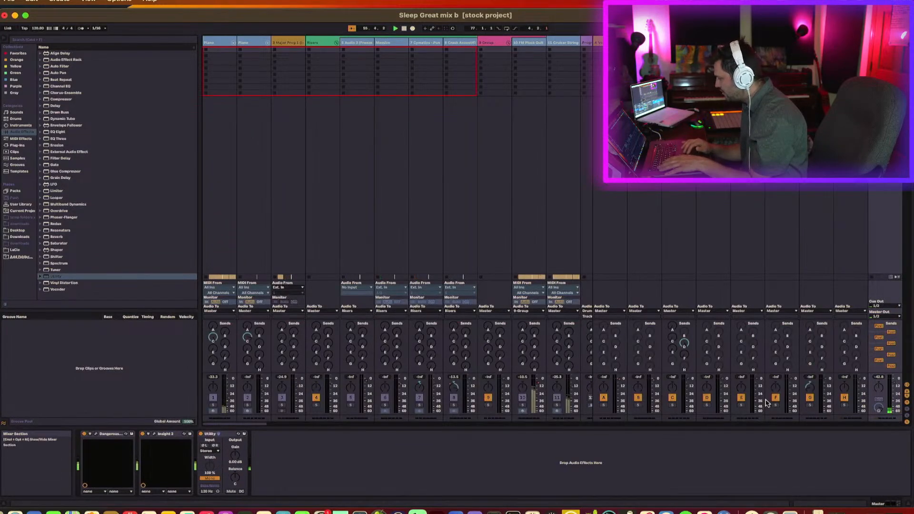
scroll(508, 383, "right", 15)
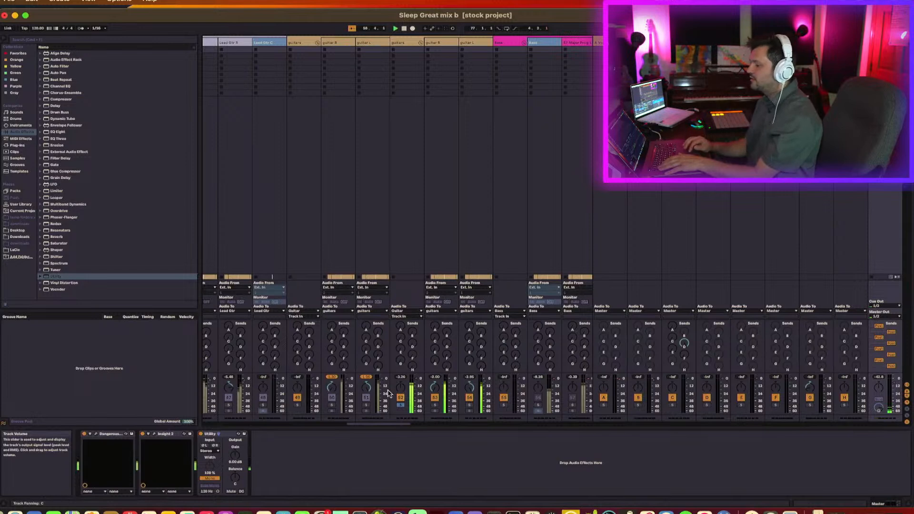
key("Tab")
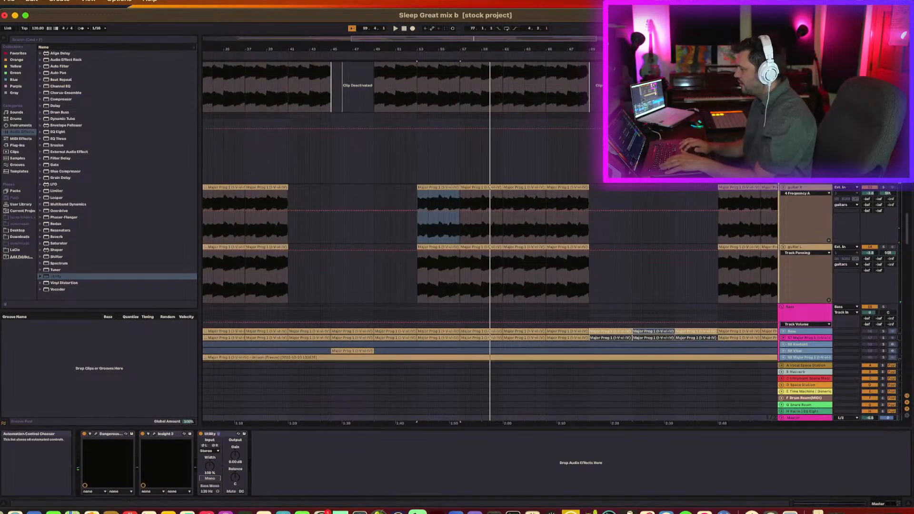
Unfold the Width Box Plus rack on the guitars group and fold its nested Width Box Plus Haas rack
left_click(804, 117)
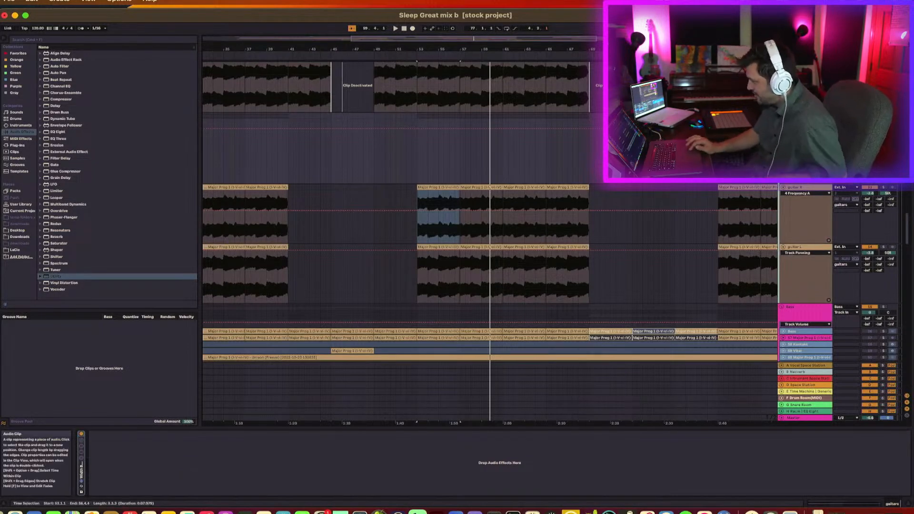
double_click(80, 473)
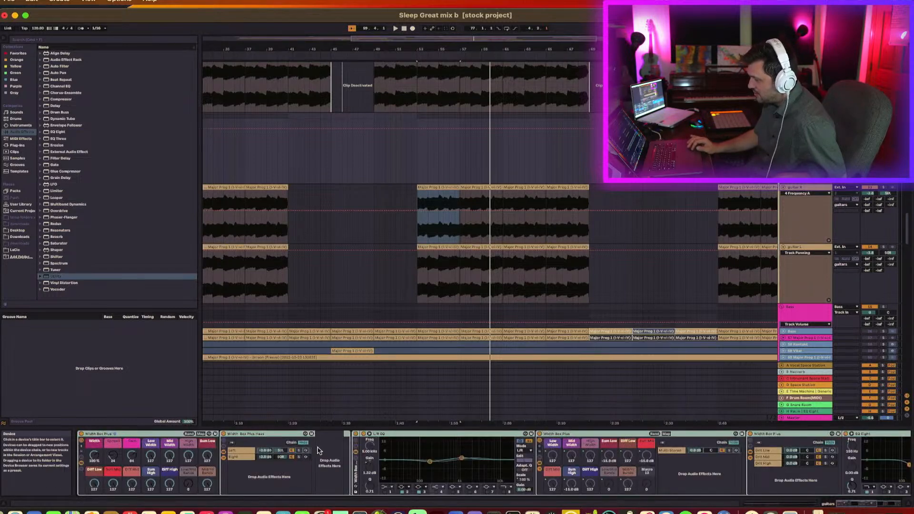
left_click(251, 435)
key("Delete")
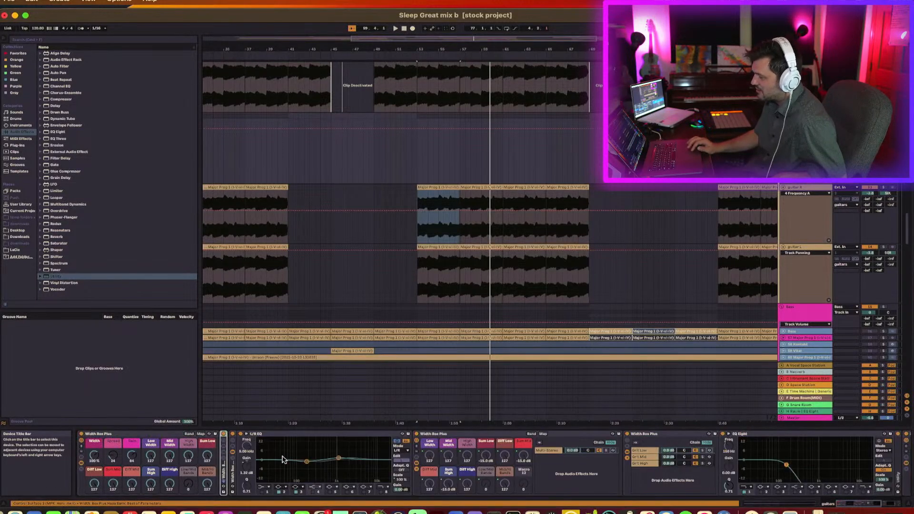
Fold the nested Width Box Plus rack, the L/R EQ and the Utility inside the guitars group's device chain
double_click(438, 435)
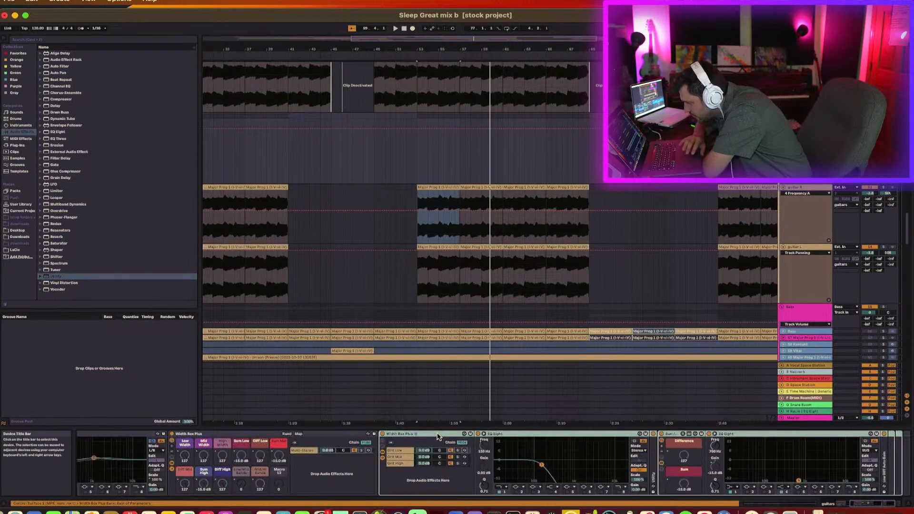
scroll(315, 461, "left", 5)
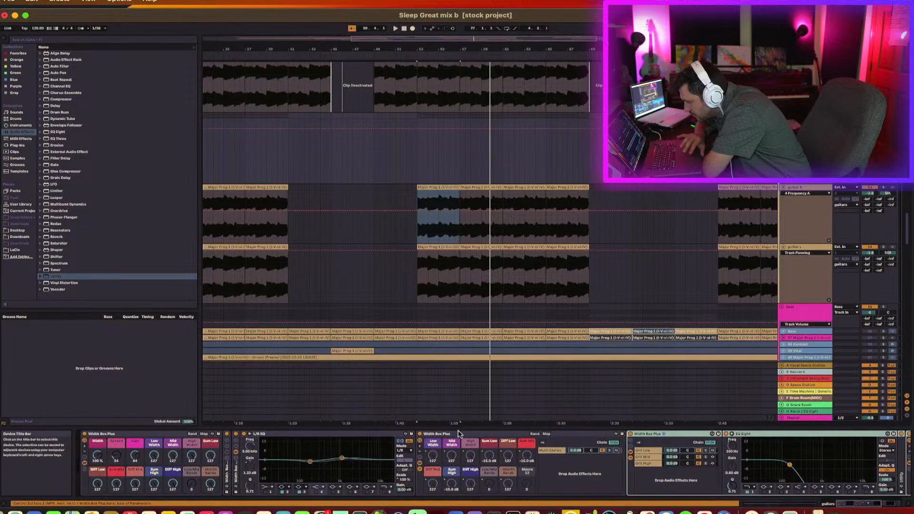
scroll(410, 448, "right", 5)
scroll(419, 438, "left", 2)
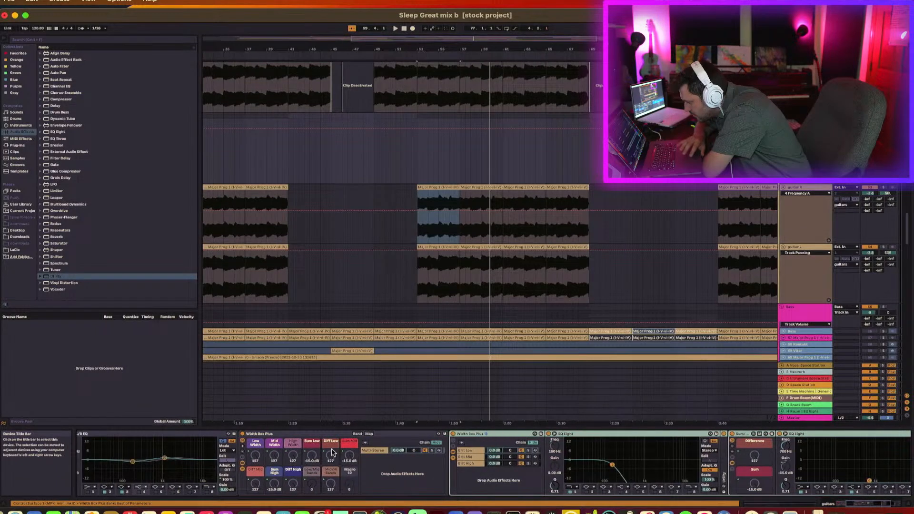
double_click(314, 435)
scroll(307, 442, "left", 5)
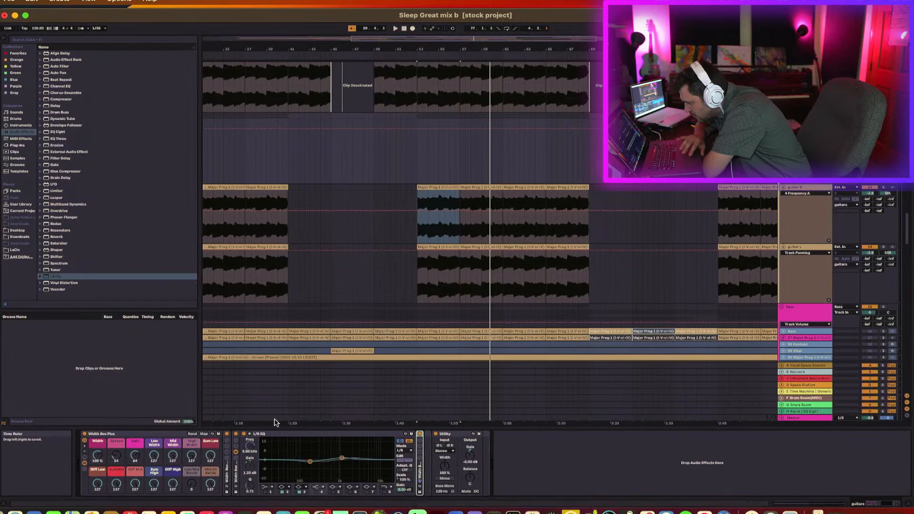
double_click(279, 435)
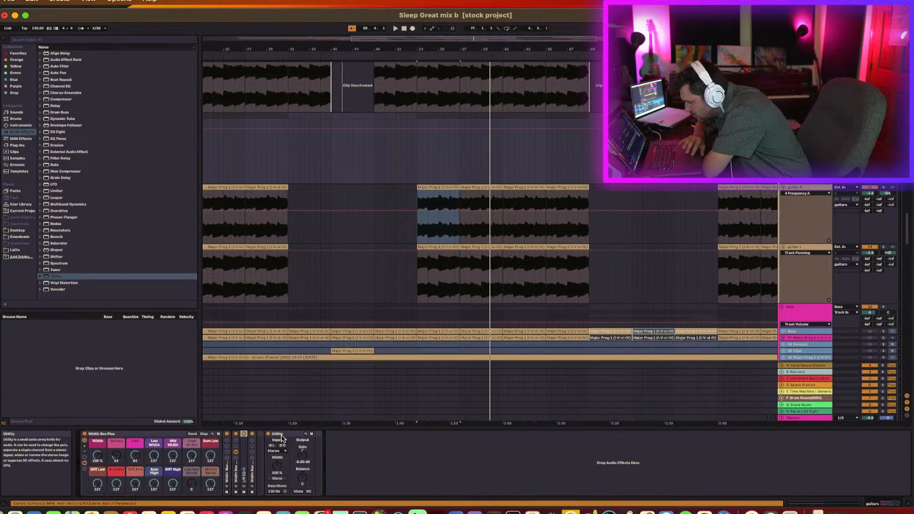
double_click(282, 436)
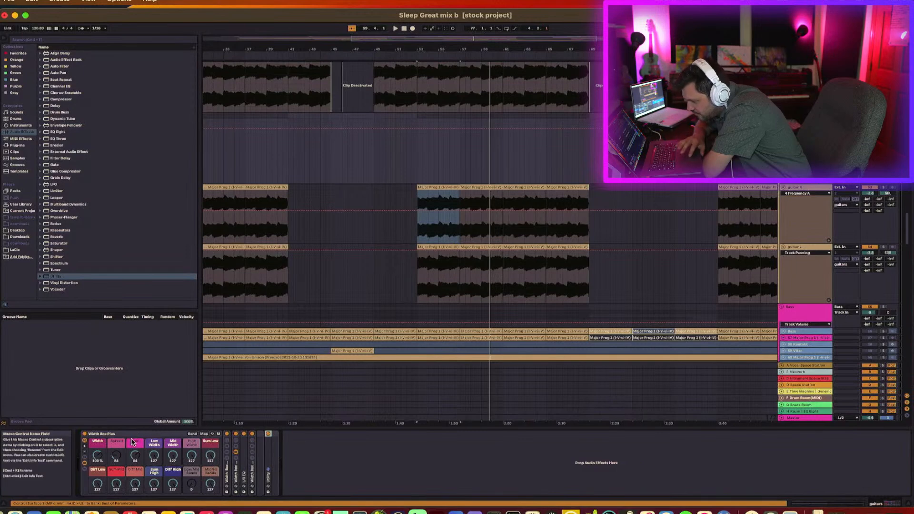
Review the macro mappings of the guitars group's Width Box Plus rack and leave map mode
double_click(131, 435)
double_click(87, 476)
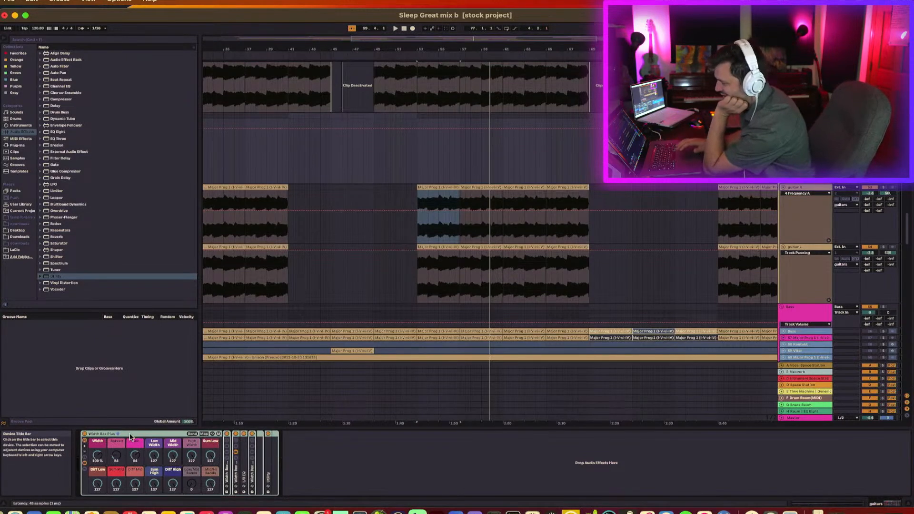
left_click(208, 433)
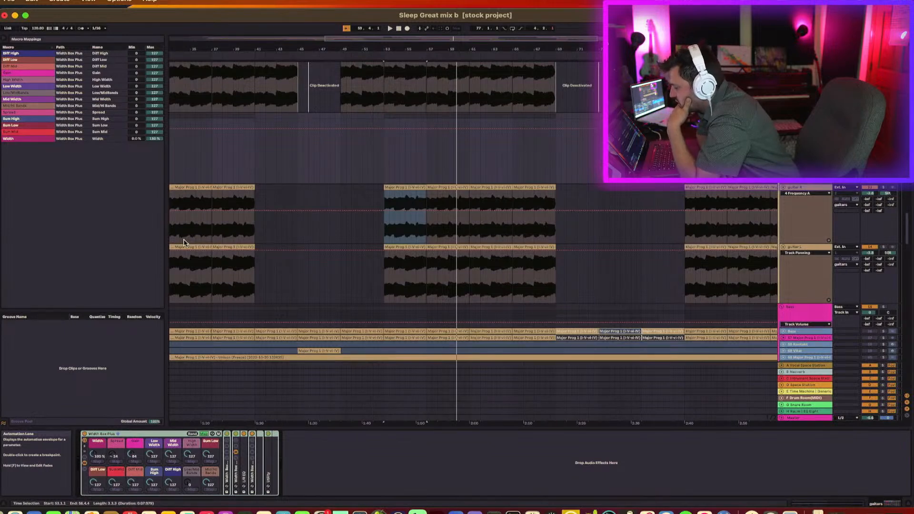
left_click(204, 434)
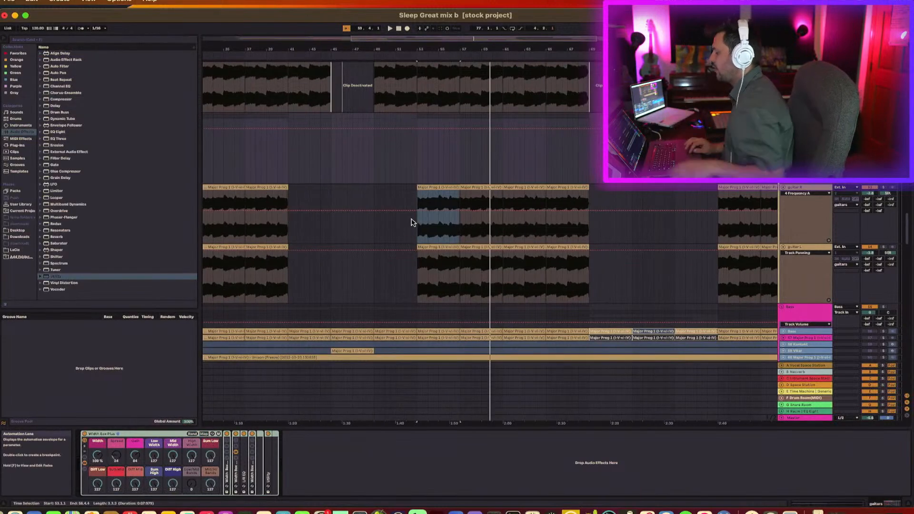
Play the soloed guitars from about bar 53, unsolo them, and continue listening to the full mix
left_click(416, 235)
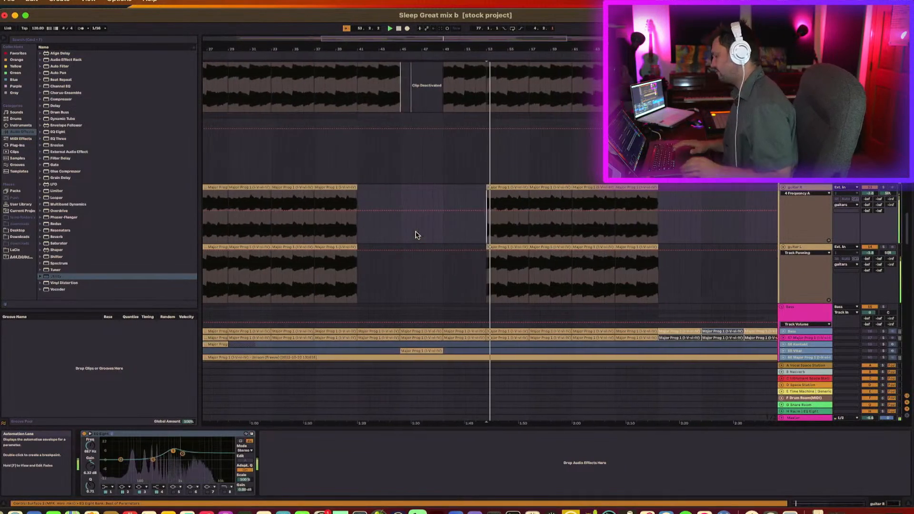
key("space")
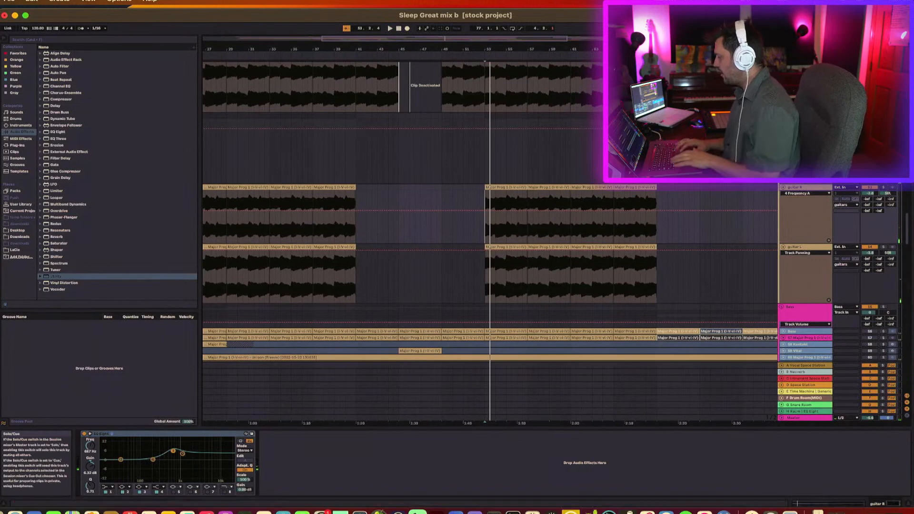
key("space")
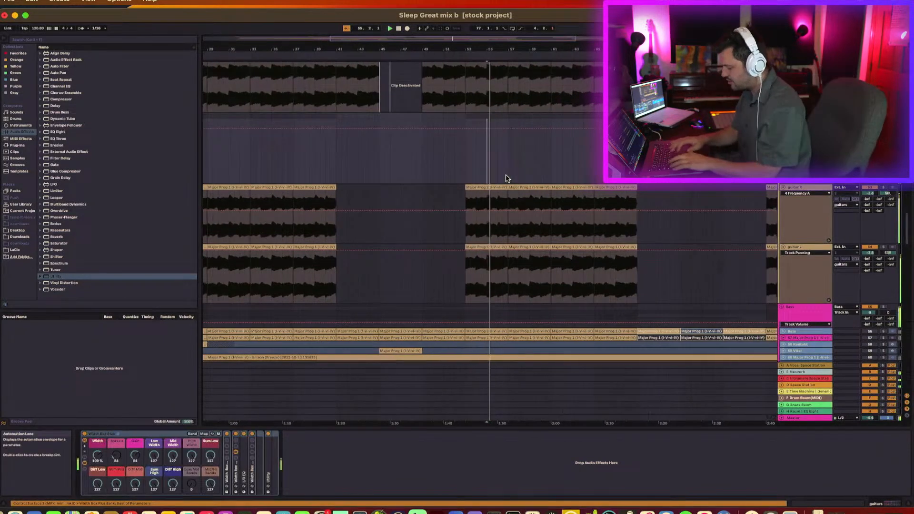
key("super+space")
key("Escape")
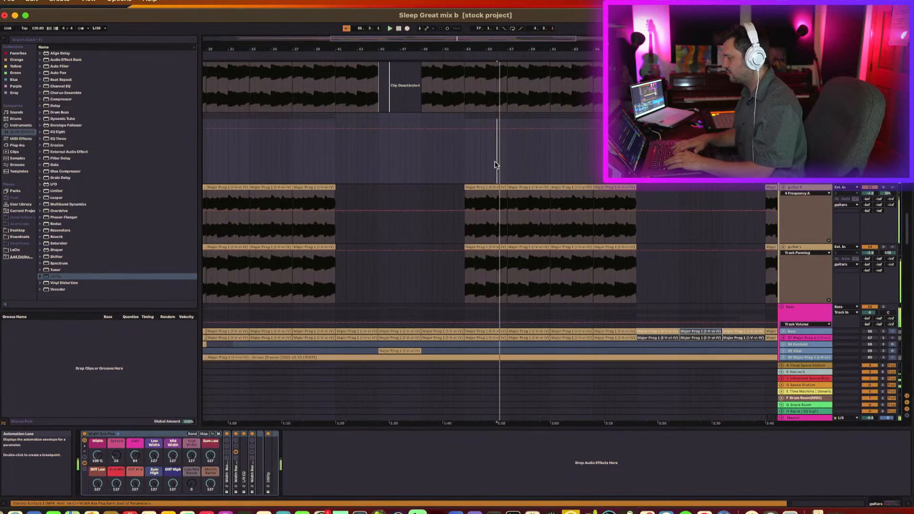
Export the Master as a 32-bit, 48000 Hz WAV without dither, named "Sleep Great mix b 0019", in the stock project folder
key("super+s")
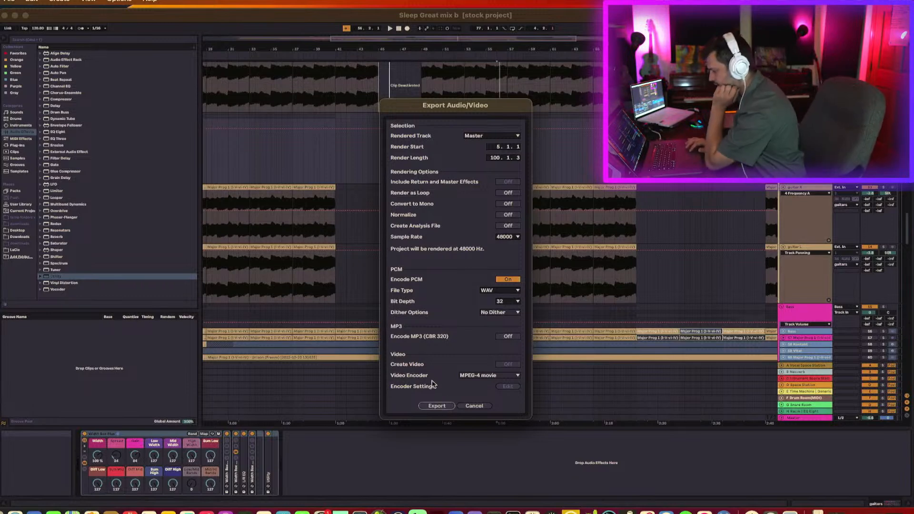
left_click(442, 408)
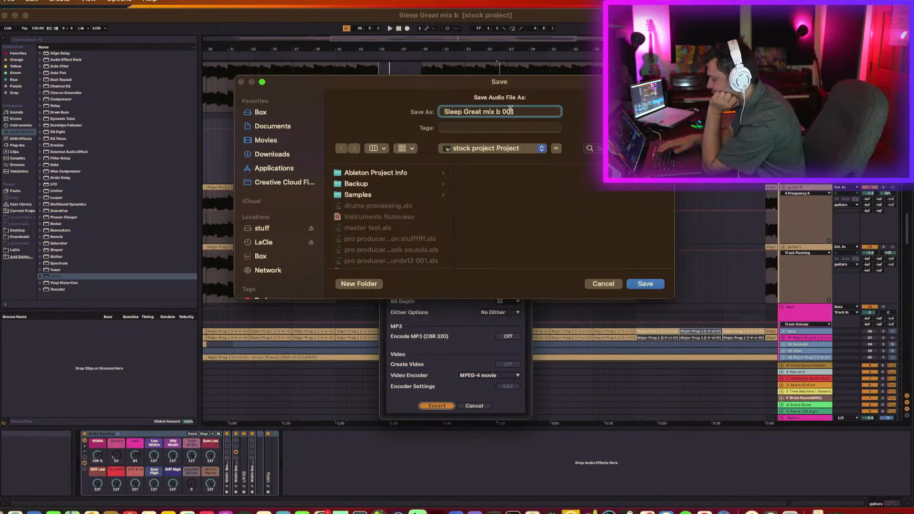
type("9")
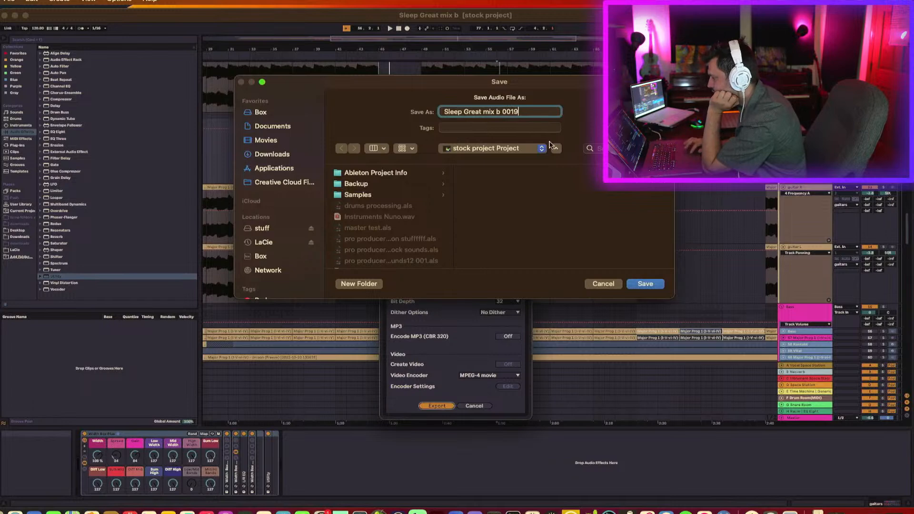
key("Return")
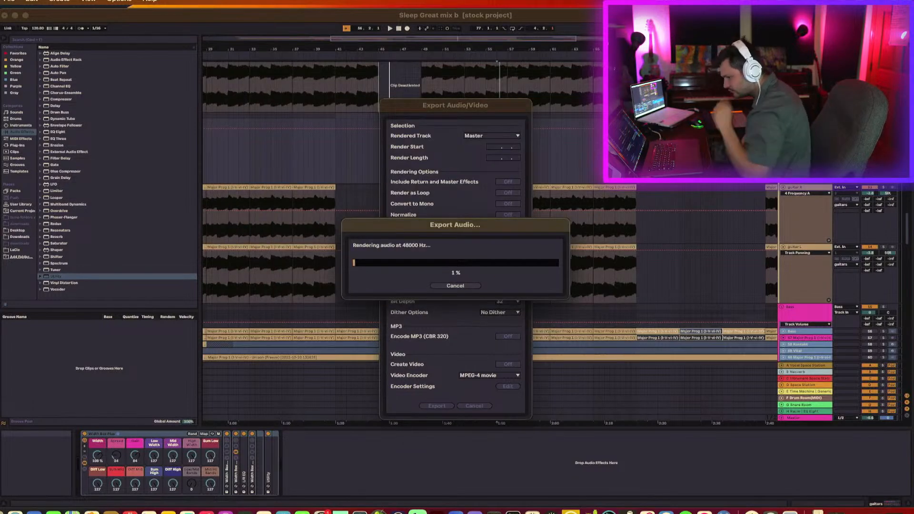
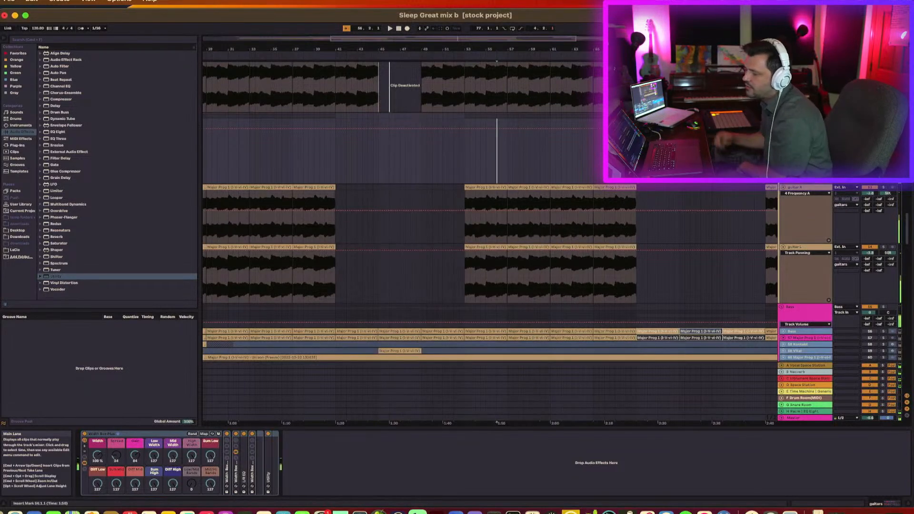
Open the recent set "sleep great master ab", saving the changes to "Sleep Great mix b"
left_click(8, 2)
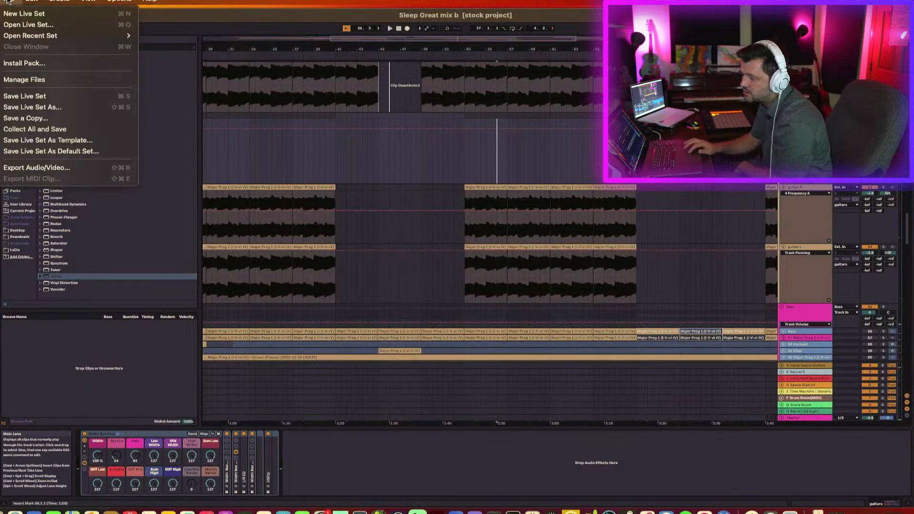
mouse_move(34, 36)
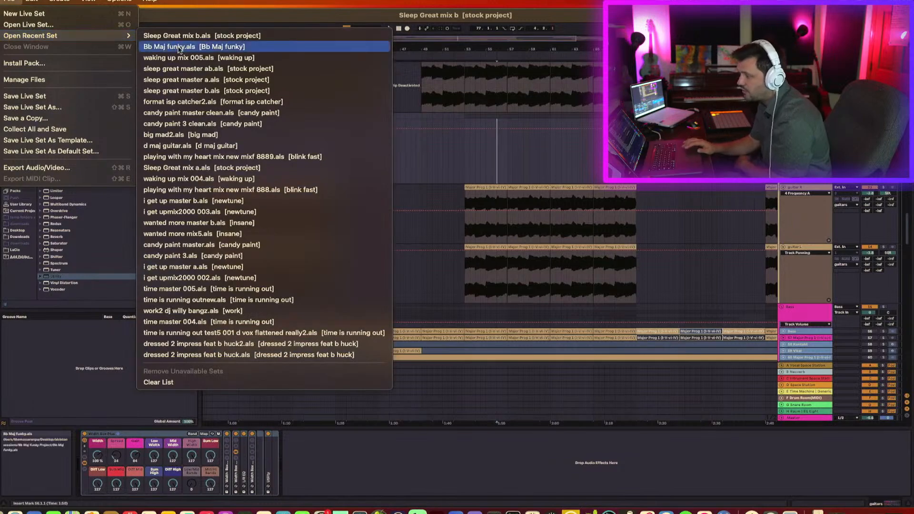
left_click(188, 71)
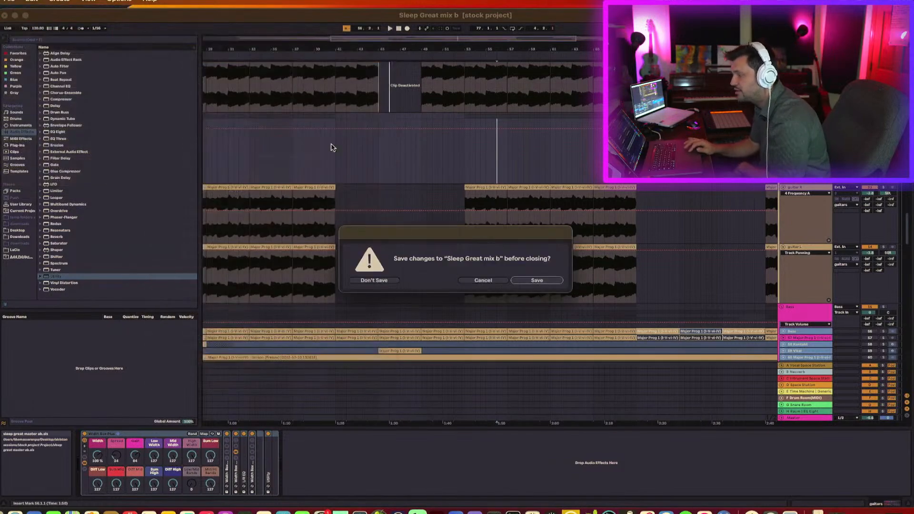
left_click(527, 281)
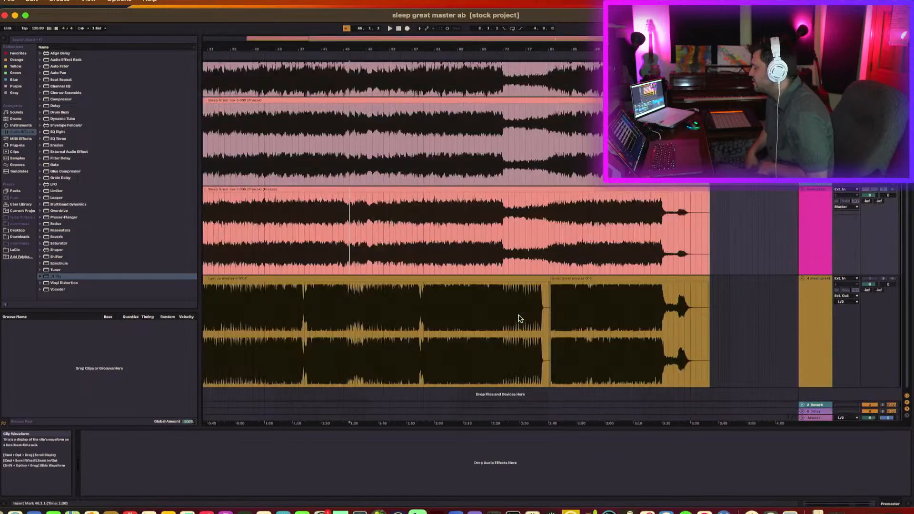
Unfreeze the frozen mix tracks above the Premaster track
scroll(815, 167, "up", 2)
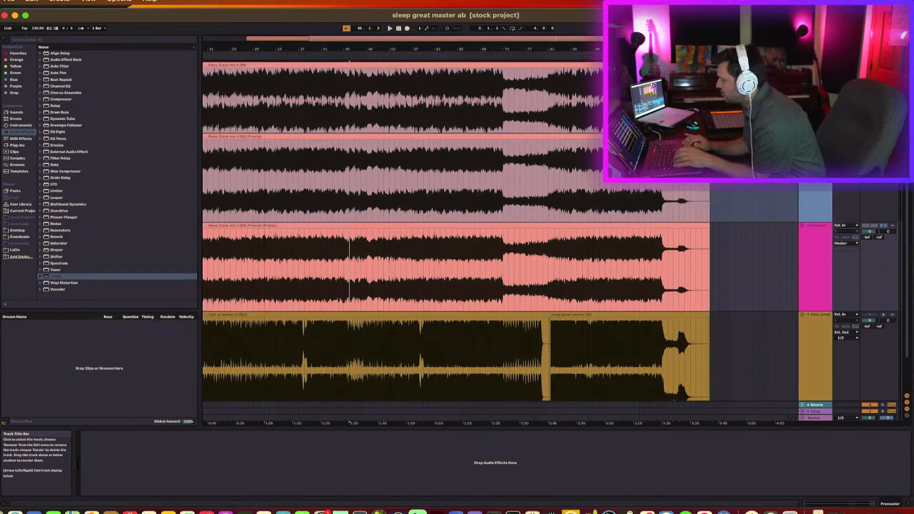
left_click(815, 167)
right_click(815, 162)
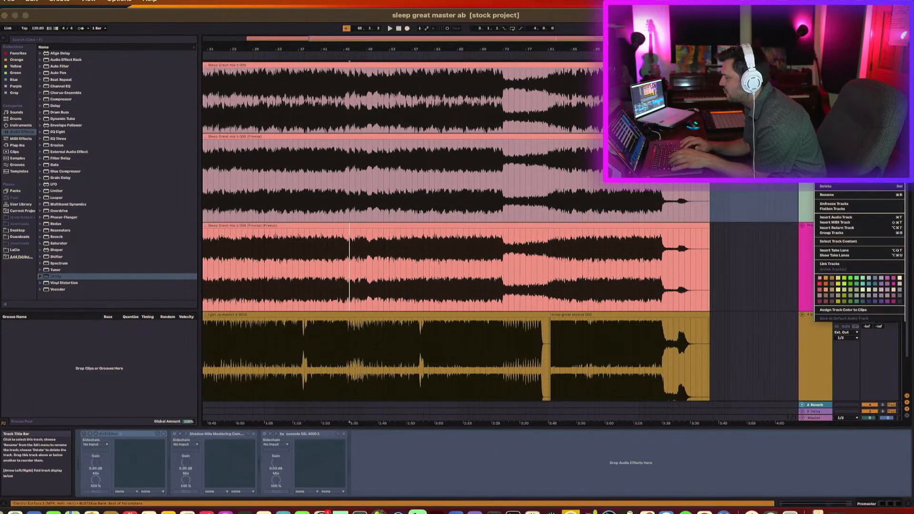
left_click(830, 204)
Bring the exported "Sleep Great mix b 0019" file from the file manager onto the first track, starting at bar 9
scroll(499, 171, "left", 5)
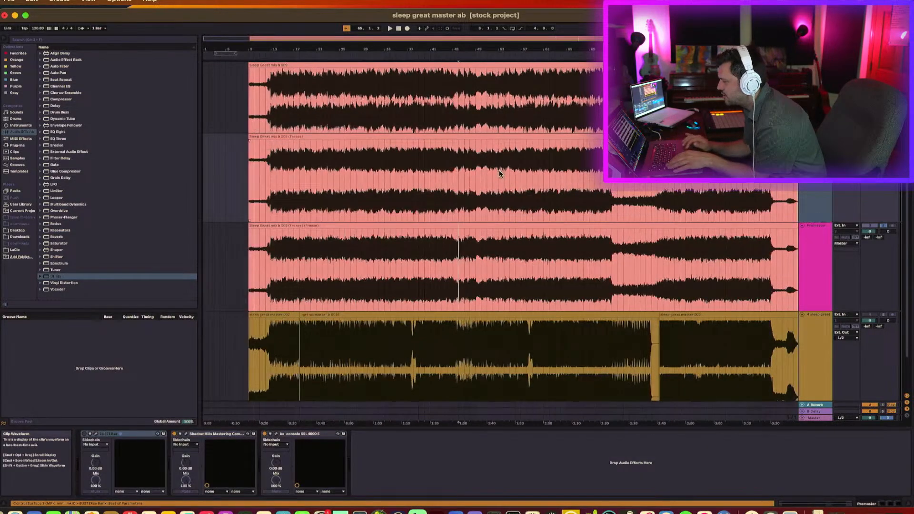
scroll(289, 301, "right", 1)
key("super+Tab")
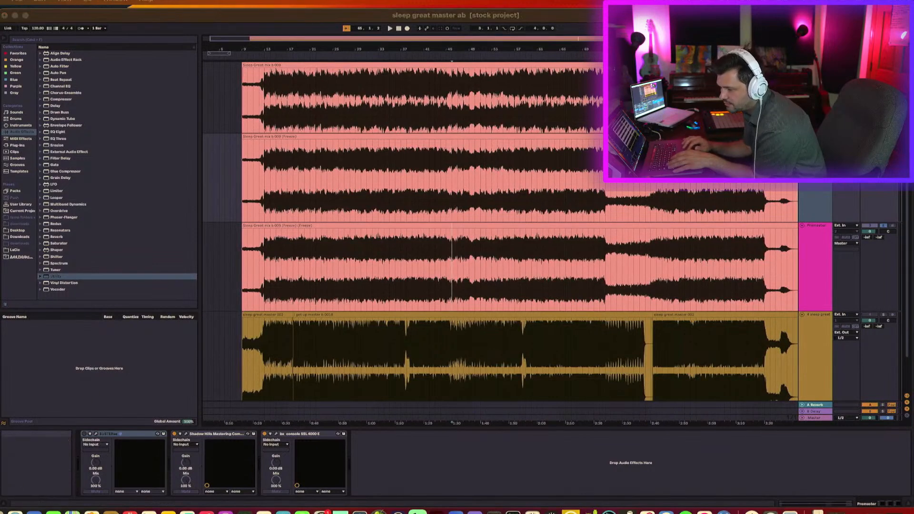
left_click_drag(0, 252, 246, 114)
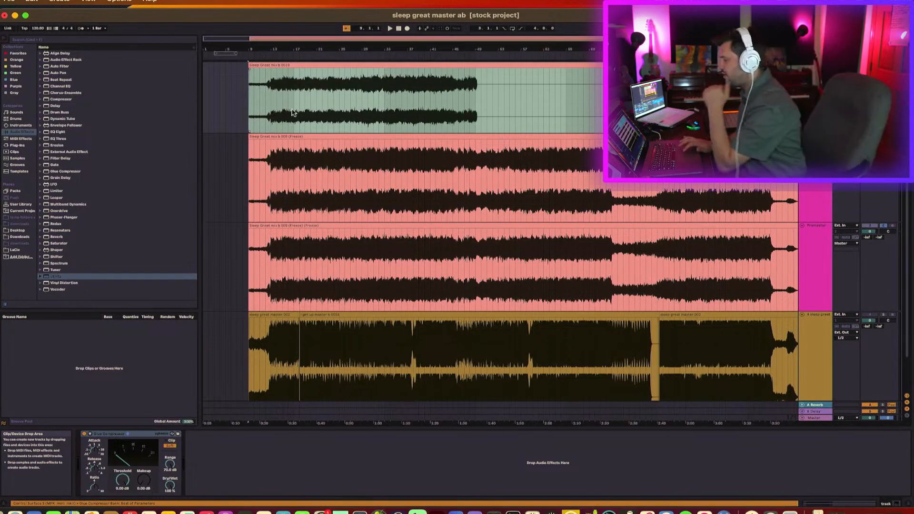
Compare the new clip's waveform alignment with the older mixes around bar 93 and raise its clip gain to about 4.6 dB
scroll(536, 108, "right", 5)
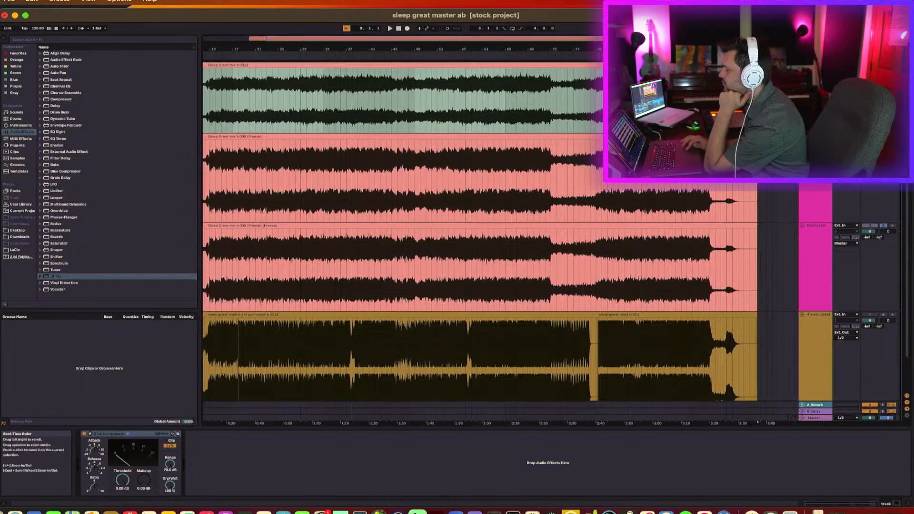
left_click_drag(608, 50, 608, 111)
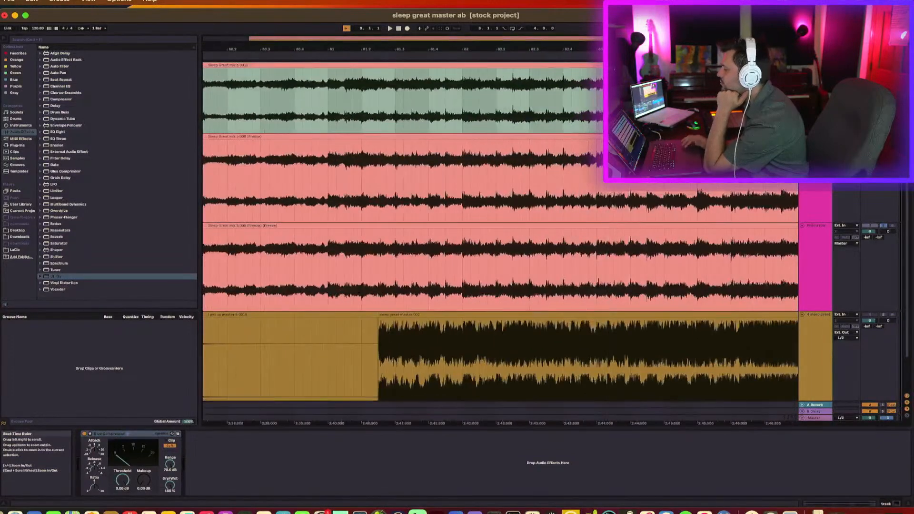
scroll(608, 110, "right", 5)
scroll(607, 110, "right", 2)
left_click_drag(551, 42, 555, 103)
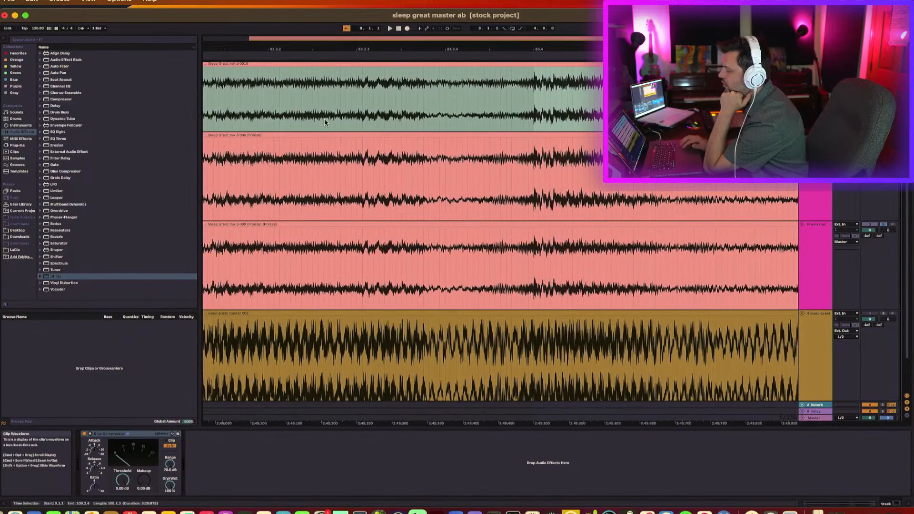
double_click(496, 62)
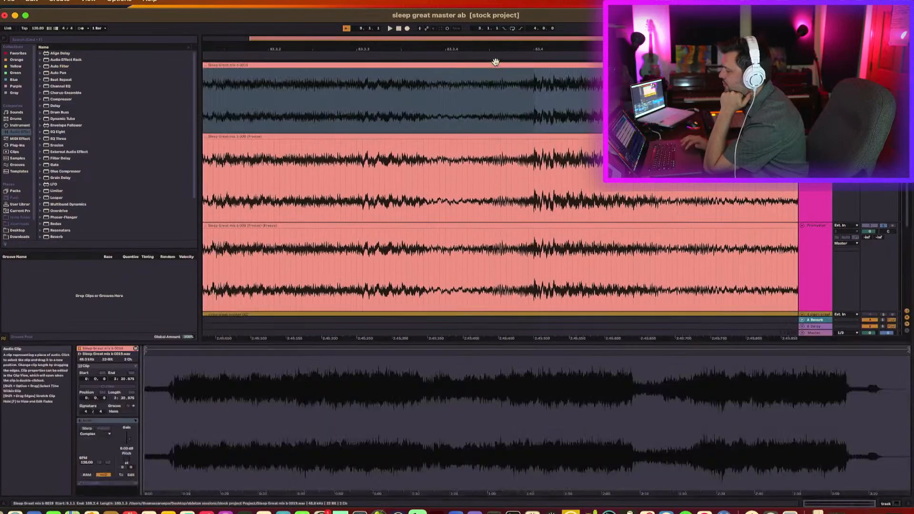
mouse_move(129, 437)
left_mouse_down()
mouse_move(129, 409)
mouse_move(129, 442)
left_mouse_up()
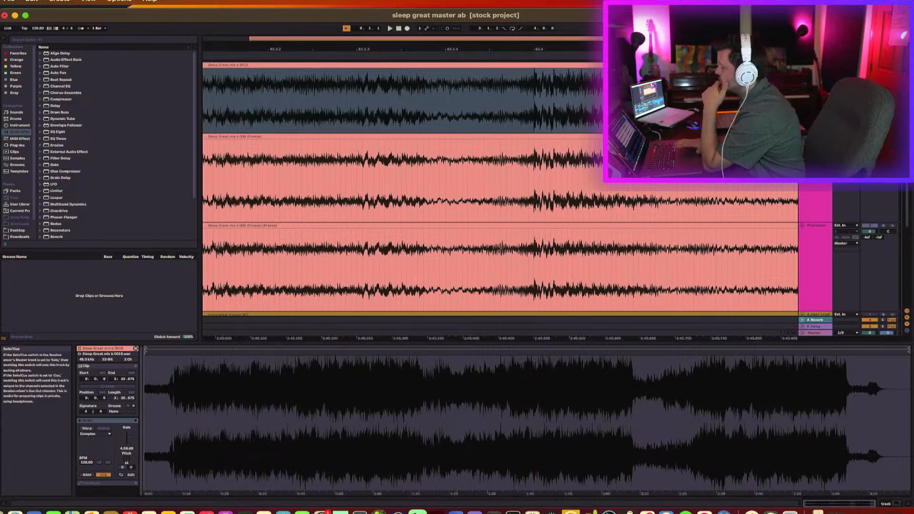
Briefly play the imported mix from bar 9, show the whole arrangement, and toggle the first track's activator
key("space")
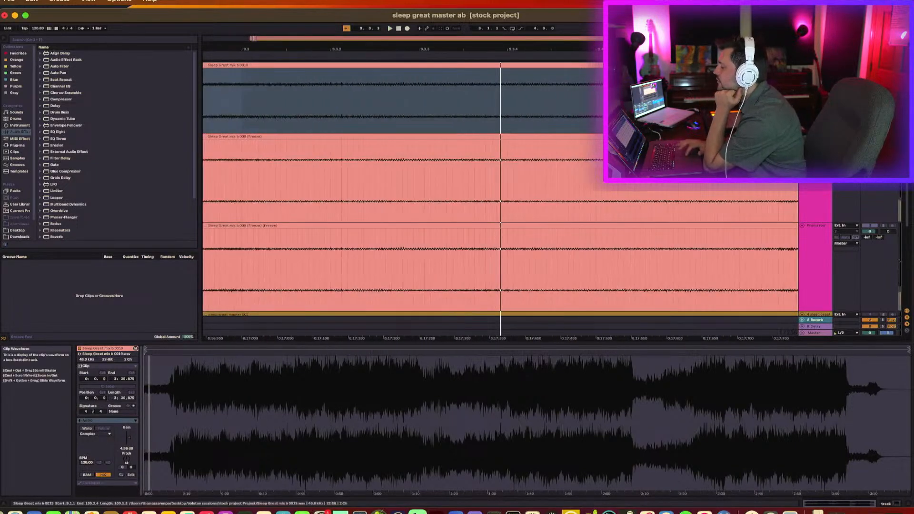
double_click(416, 49)
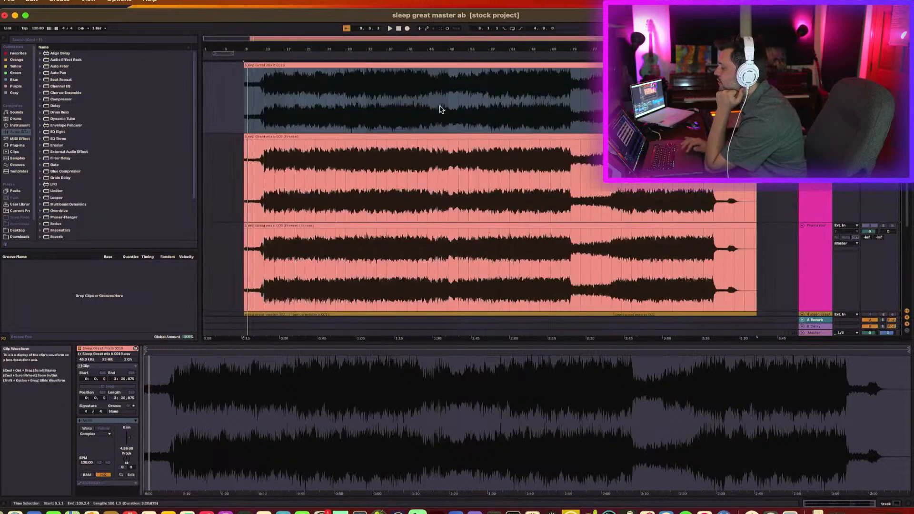
key("F1")
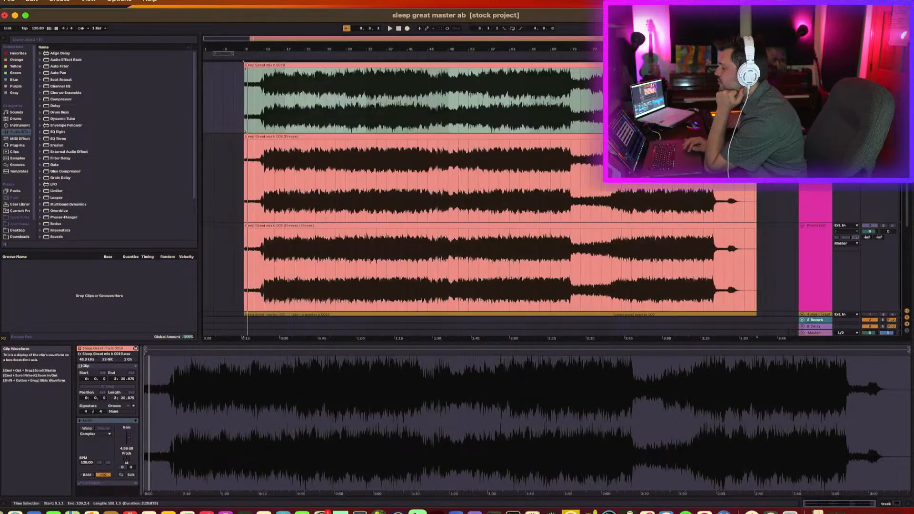
Play the imported mix from bar 83 and add the Tonal Balance Control 2 plug-in to the end of the Master chain
left_click(621, 337)
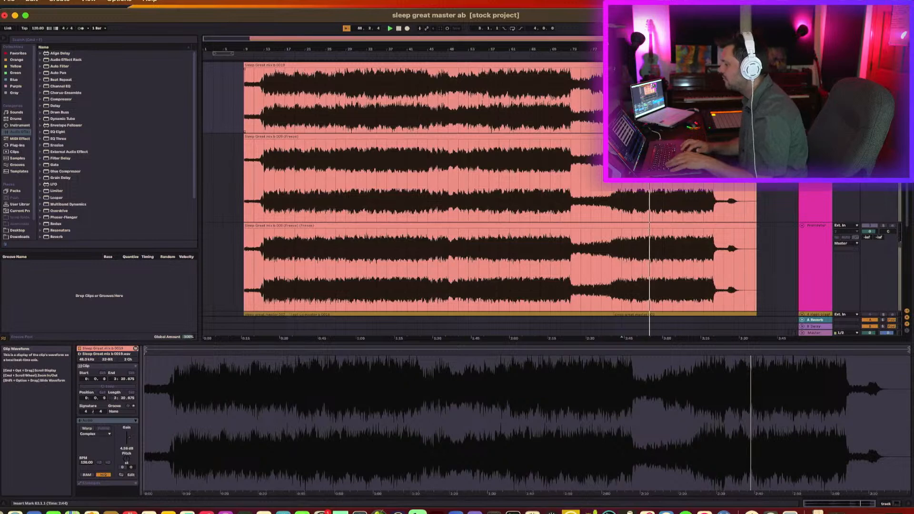
left_click(813, 337)
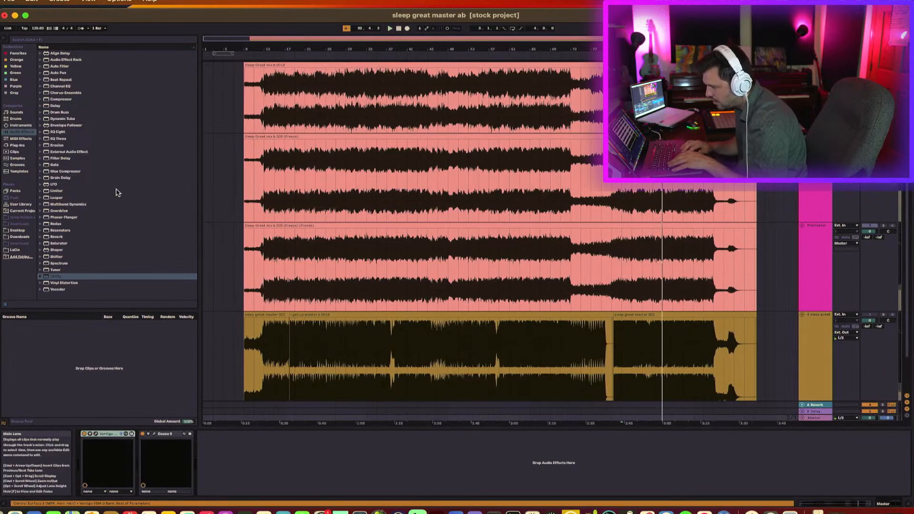
left_click(17, 144)
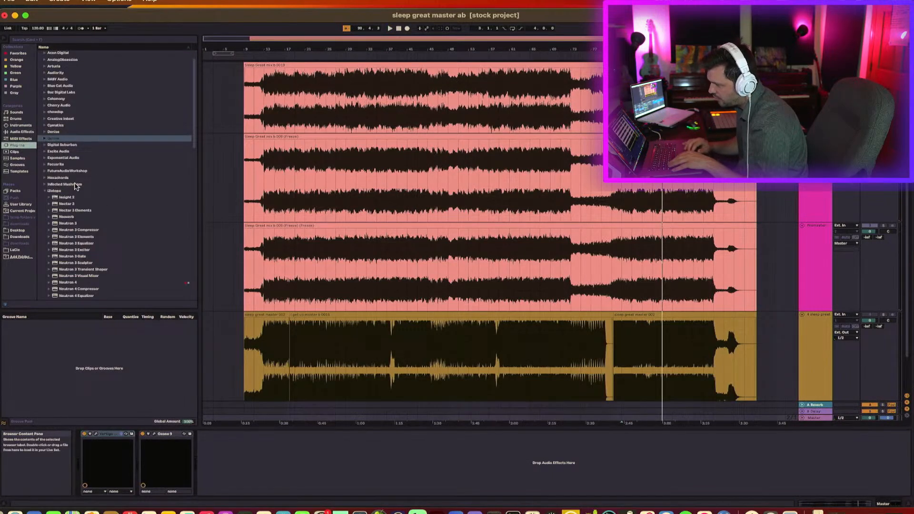
scroll(75, 185, "down", 5)
scroll(74, 185, "down", 10)
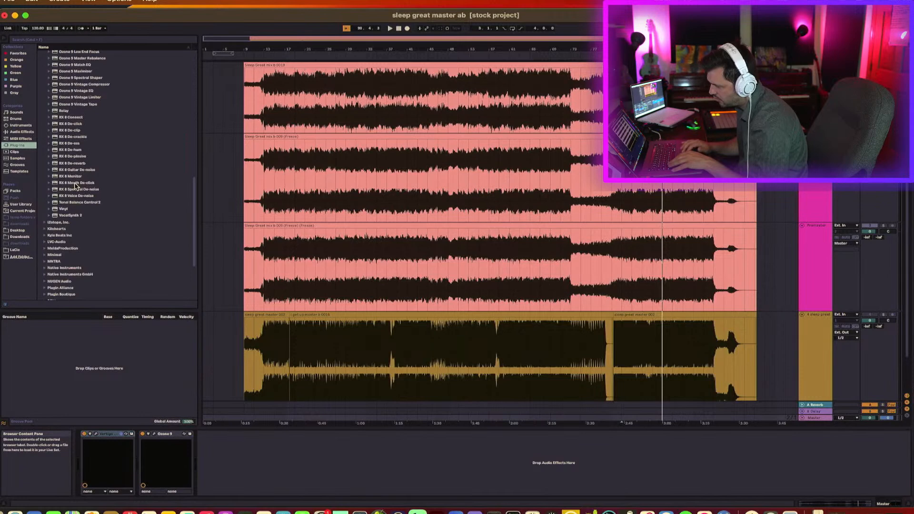
double_click(81, 203)
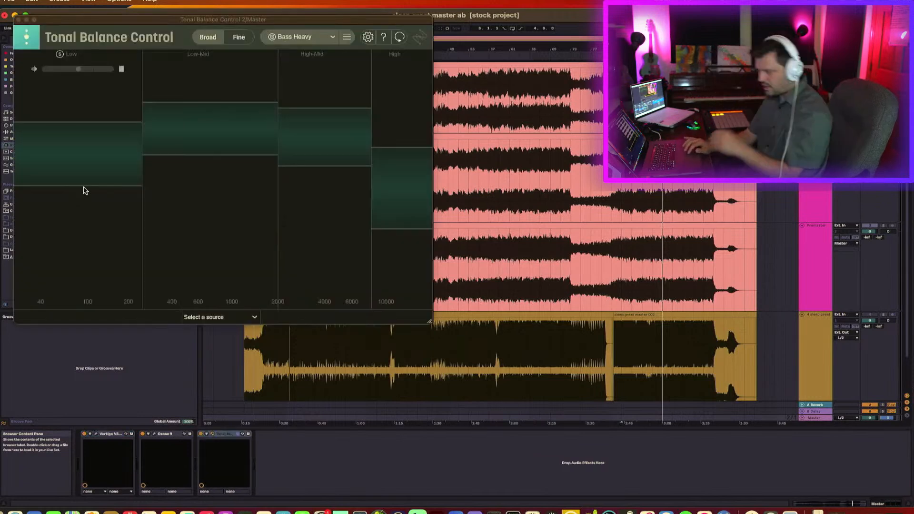
Set Tonal Balance Control's target curve to Rock and show it in Fine view
left_click(298, 37)
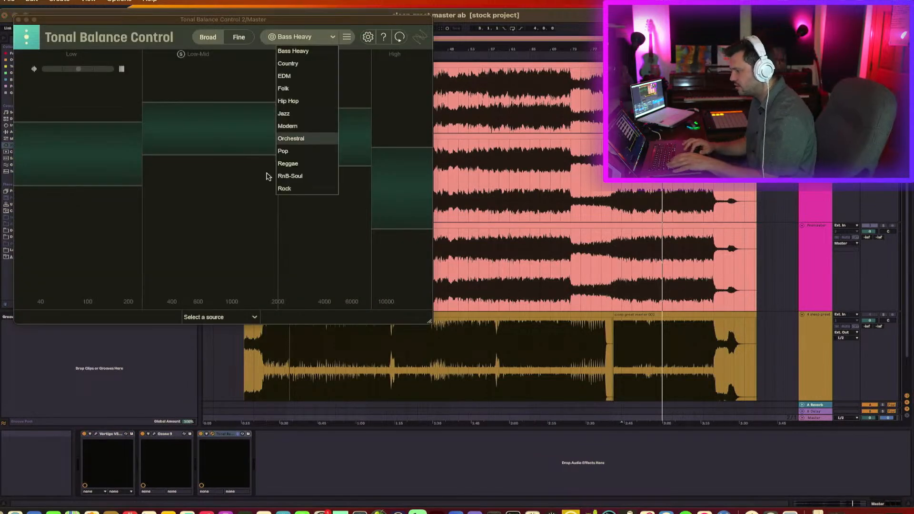
left_click(285, 188)
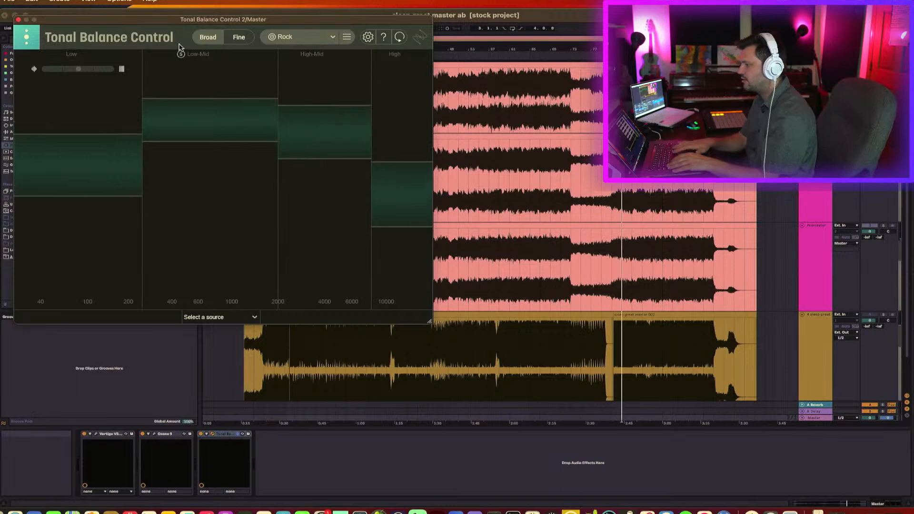
left_click(239, 38)
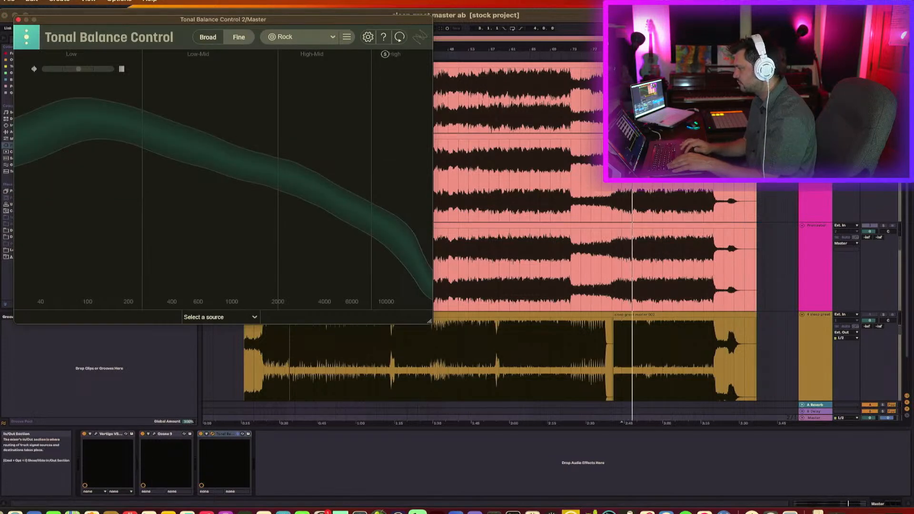
Try Tonal Balance Control 2 on the first track during playback, comparing it with the Rock curve, and remove it from that track
left_click(884, 137)
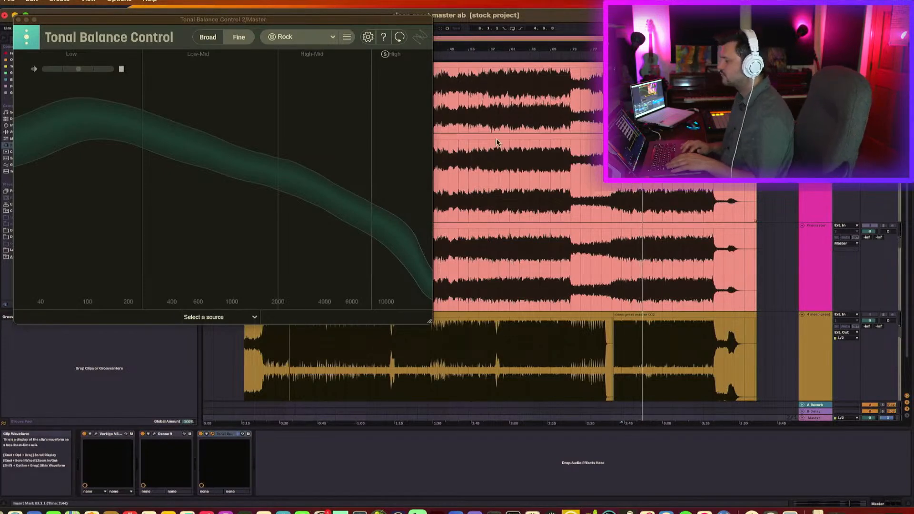
left_click(225, 434)
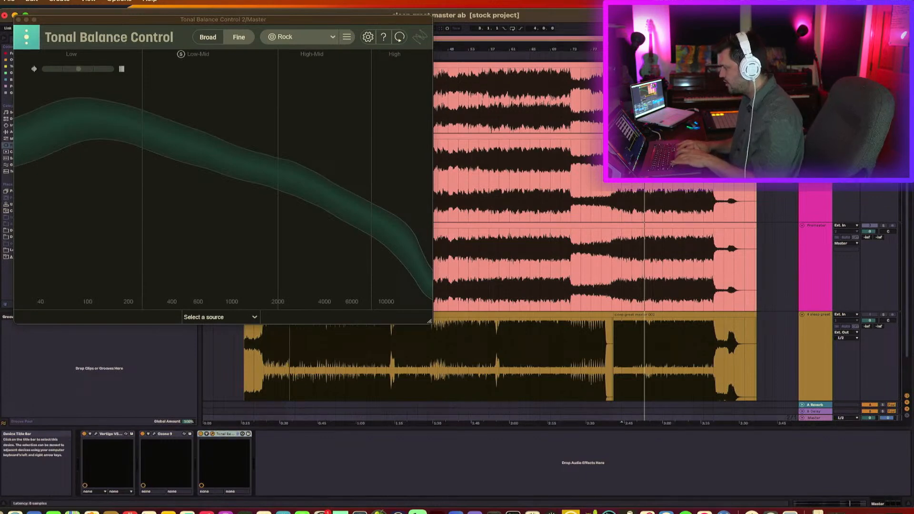
key("super+z")
key("space")
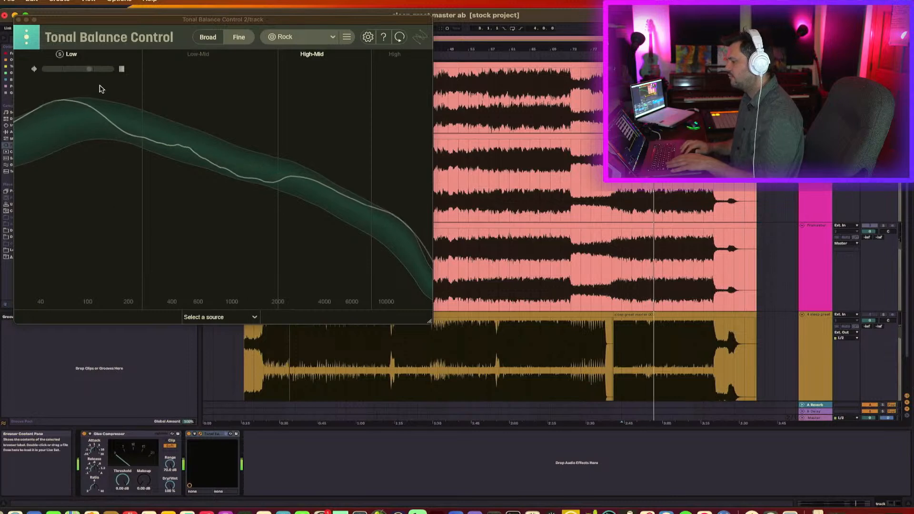
left_click(59, 55)
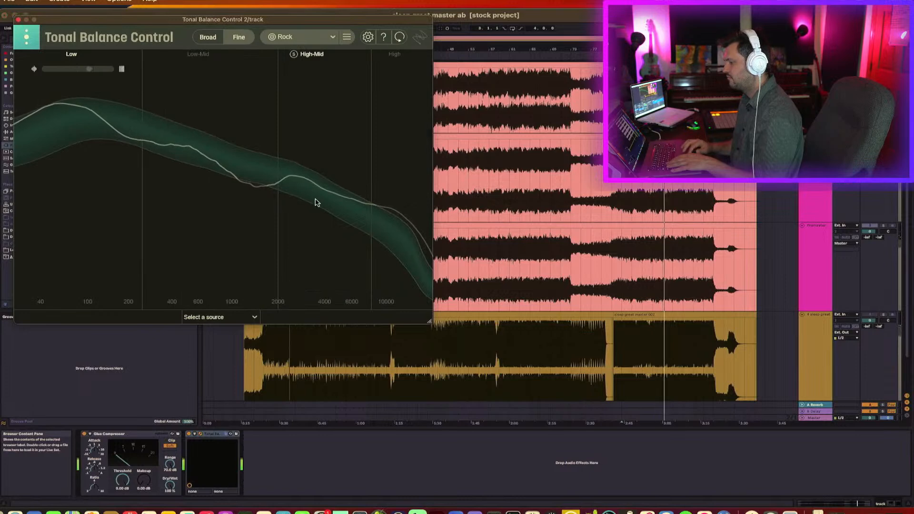
left_click(18, 20)
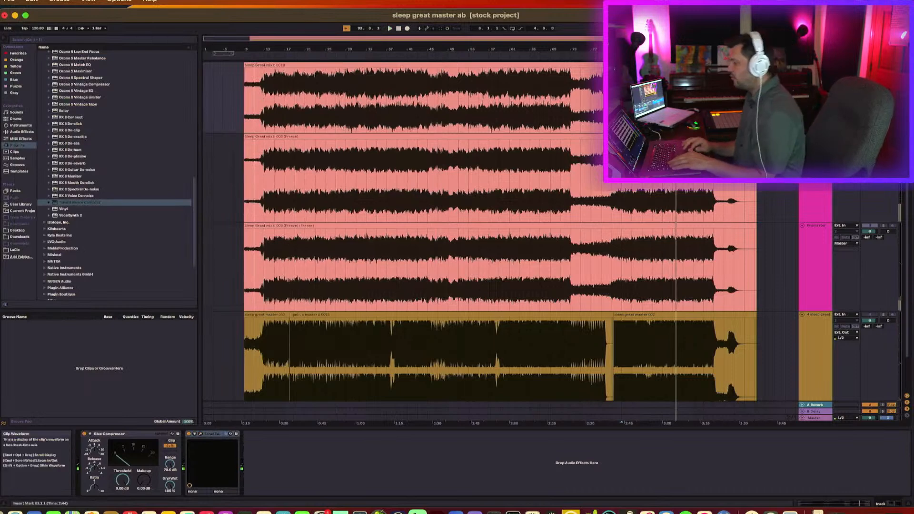
left_click(212, 435)
key("Delete")
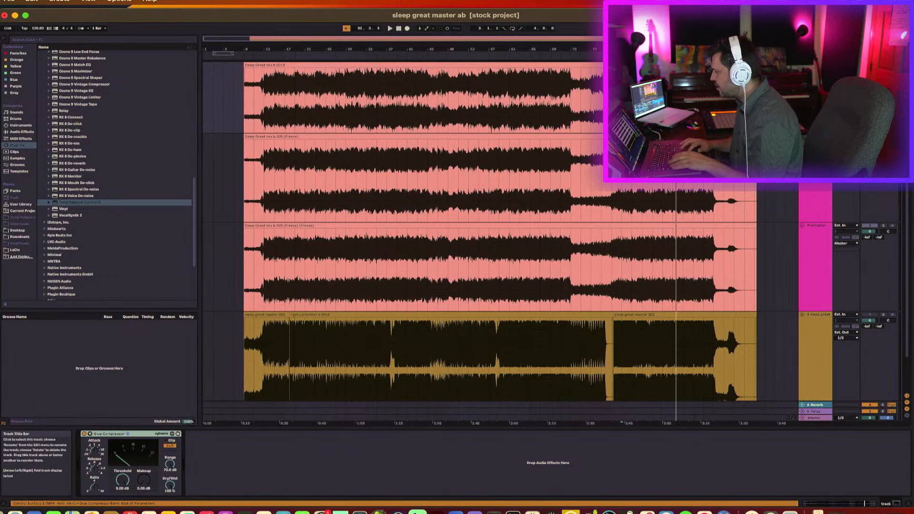
Freeze the first track, copy its frozen mix clip onto the Premaster track at bar 9, and open the copy's clip settings
right_click(815, 91)
left_click(838, 164)
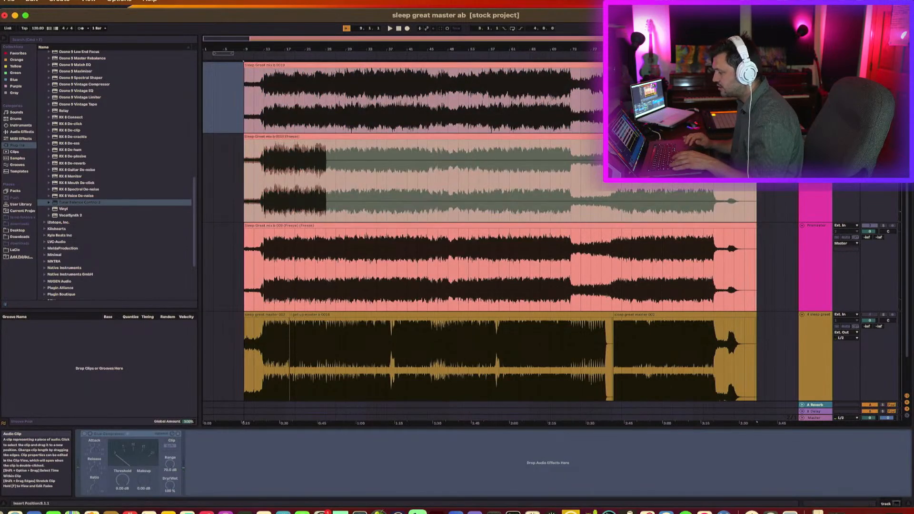
left_click(444, 143)
double_click(433, 139)
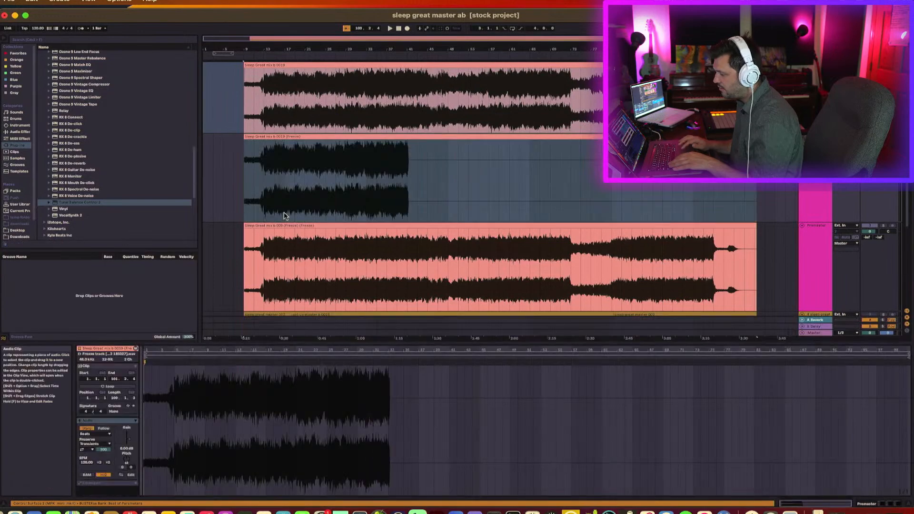
Turn off warping on the Premaster clip, choose Complex Pro as its warp mode, and set its gain to -3.5 dB
left_click(84, 430)
left_click(94, 434)
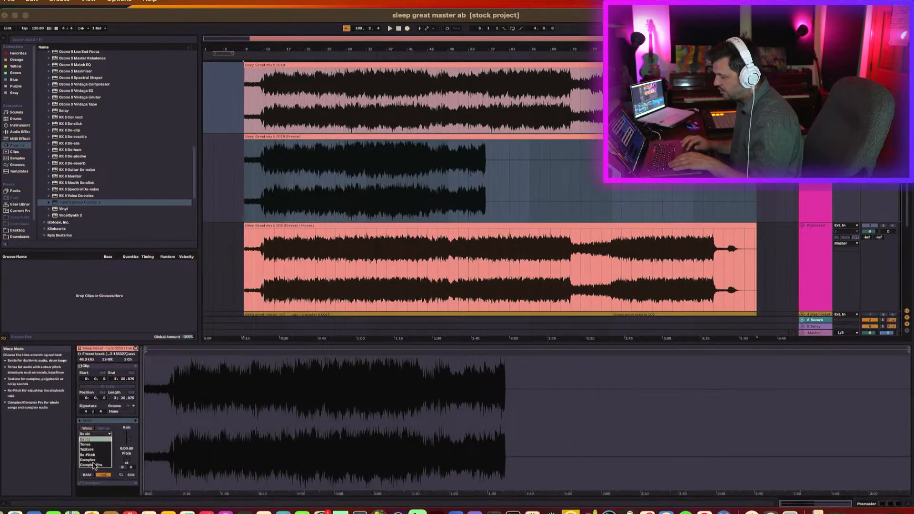
left_click(97, 466)
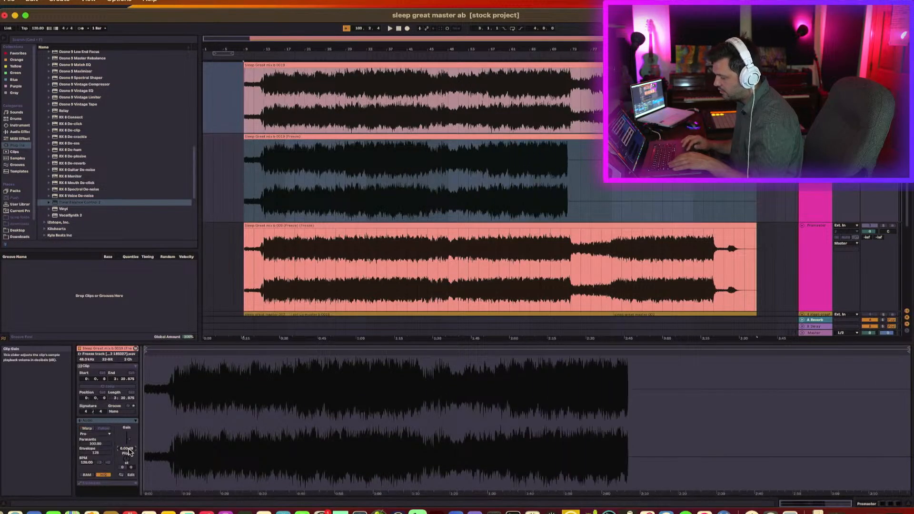
left_click(128, 449)
type("-3.5")
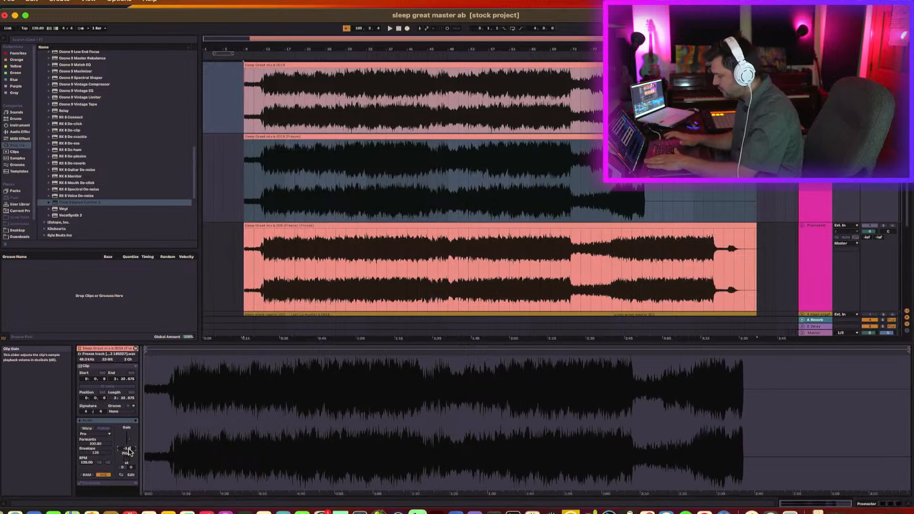
key("Return")
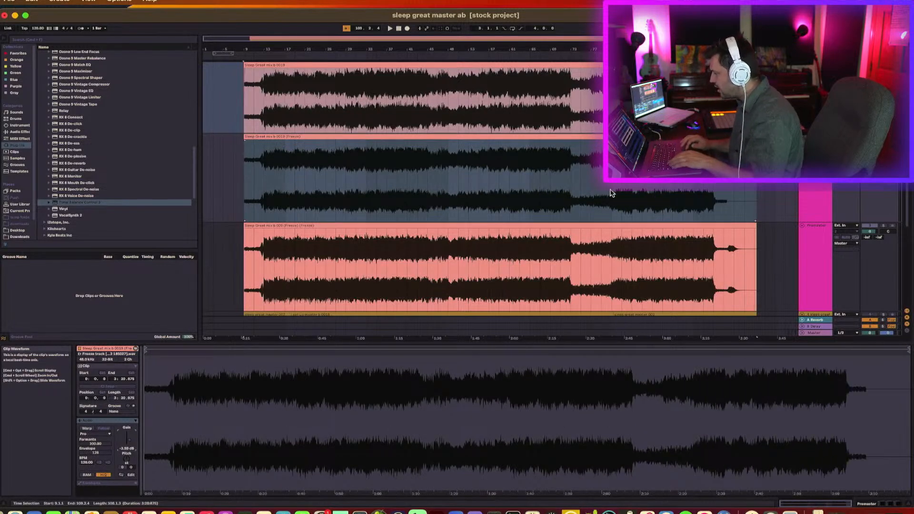
Play the Premaster track from bar 81 and examine how the Shadow Hills Mastering Compressor reacts on its meters
left_click(612, 193)
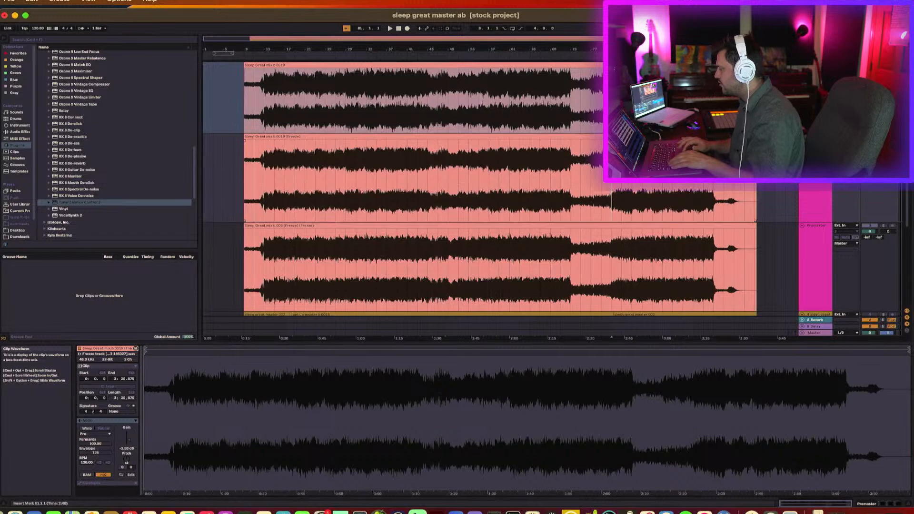
left_click(816, 137)
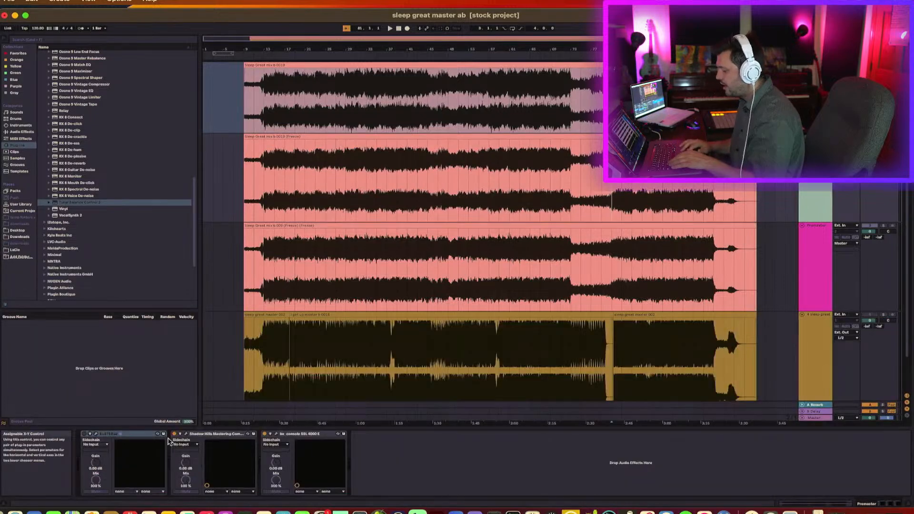
left_click(186, 434)
key("space")
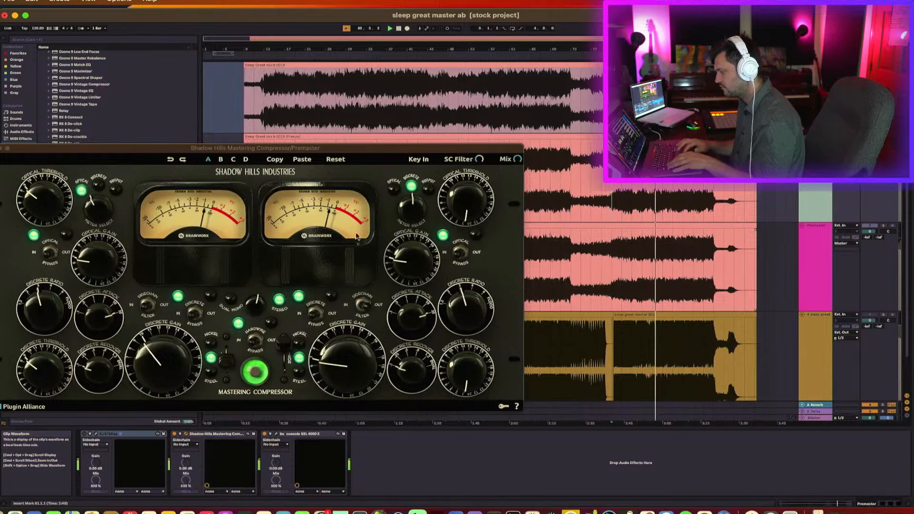
left_click(132, 202)
key("super+w")
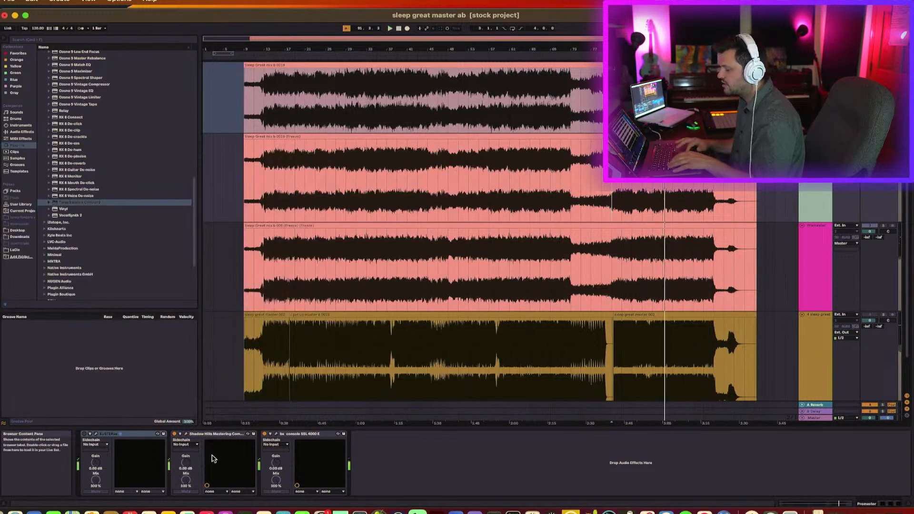
Toggle the bx_console SSL 4000 E on the Premaster track off and on to compare the sound, then restart playback
left_click(266, 436)
left_click(265, 434)
key("space")
key("space")
Bypass Tonal Balance Control 2, Ozone 9 and the Vertigo plug-in on the Master track and play the mix
left_click(821, 419)
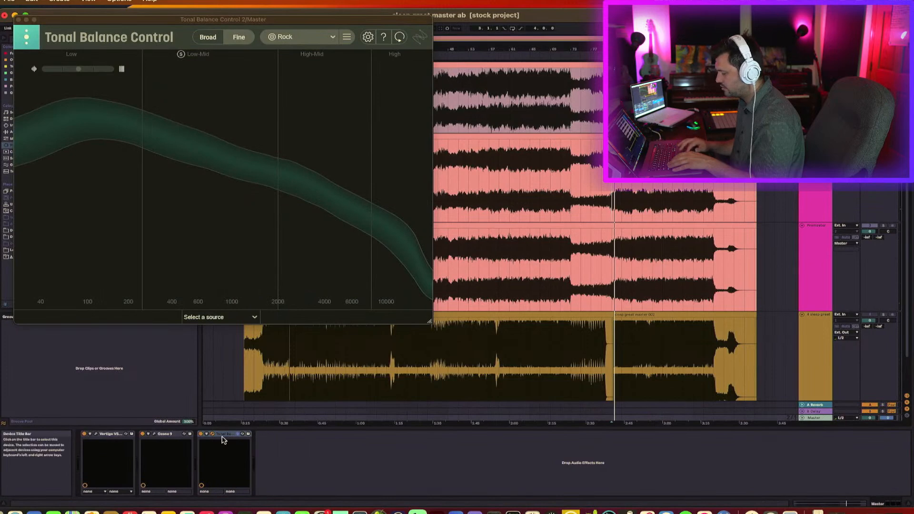
left_click(200, 434)
left_click(142, 434)
left_click(84, 434)
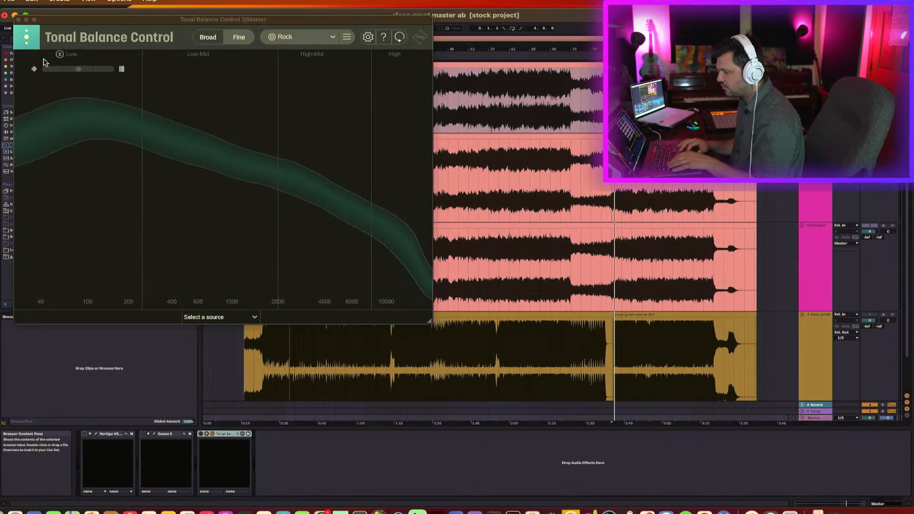
left_click(18, 19)
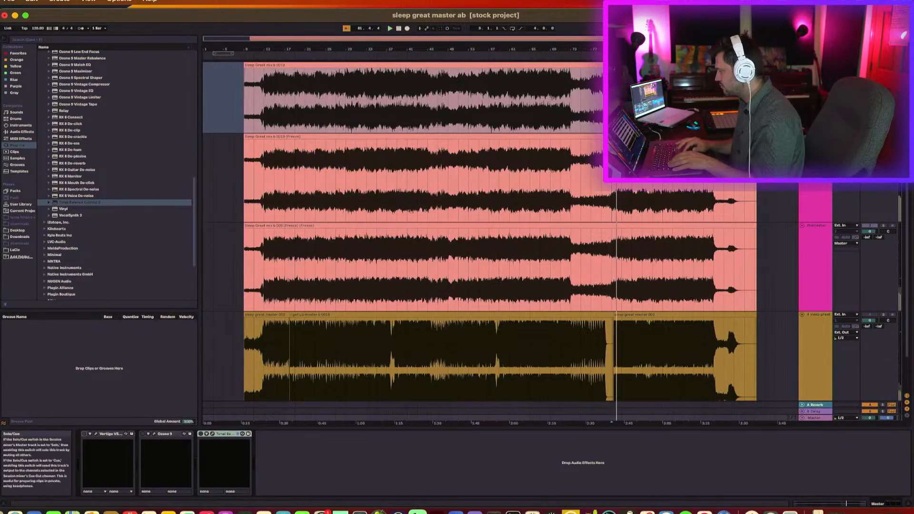
key("space")
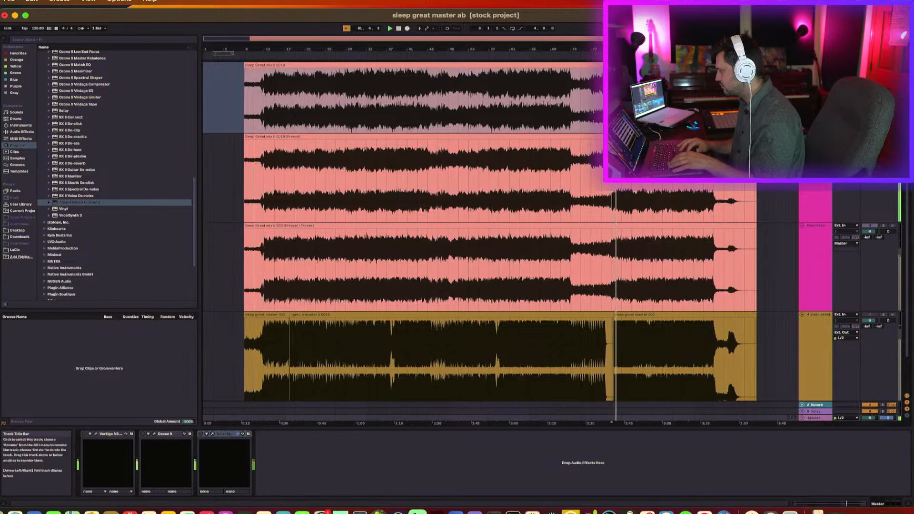
Bypass the Shadow Hills compressor and bx_console SSL 4000 E on the Premaster track and play its clip from bar 9
left_click(490, 200)
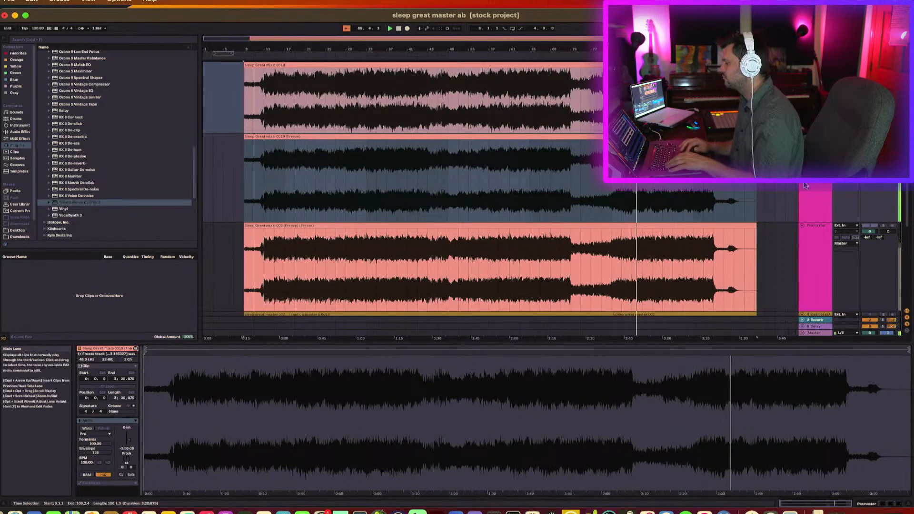
left_click(825, 186)
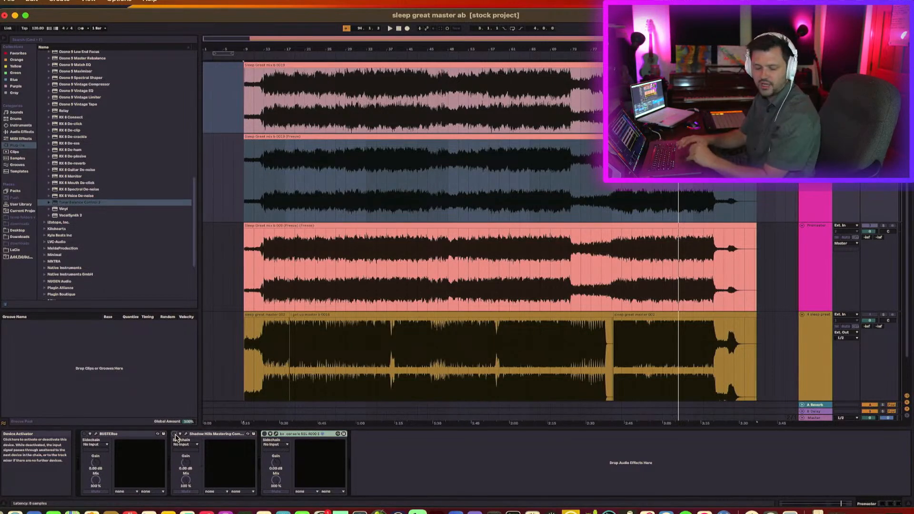
key("space")
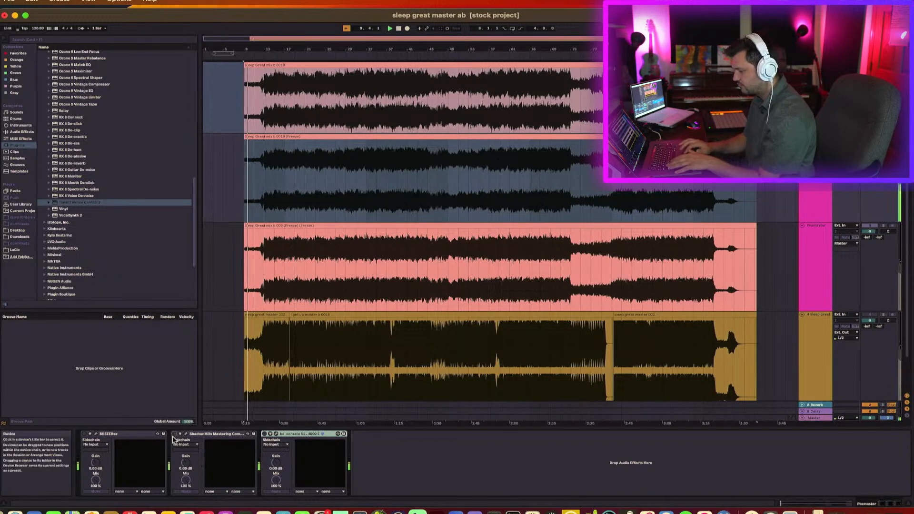
Play from bar 61 and compare the Premaster track with the Shadow Hills Mastering Compressor switched on and bypassed
left_click(510, 287)
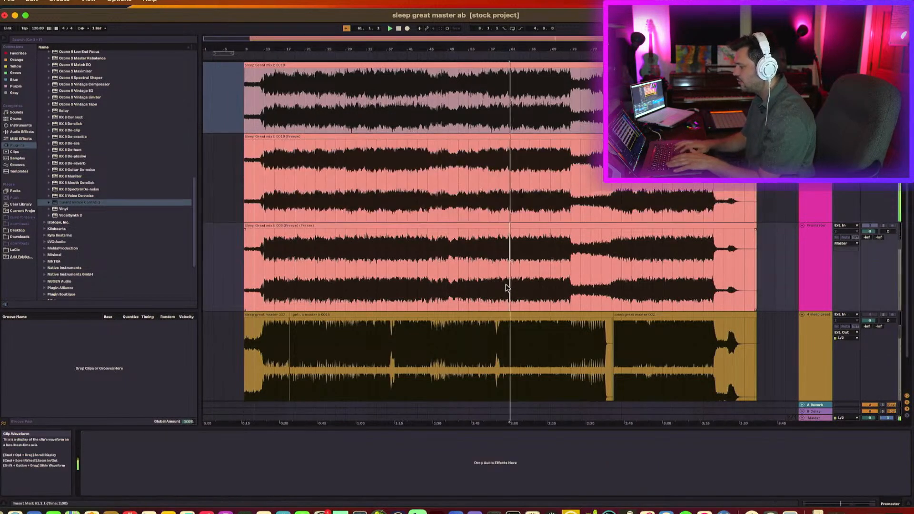
left_click(854, 203)
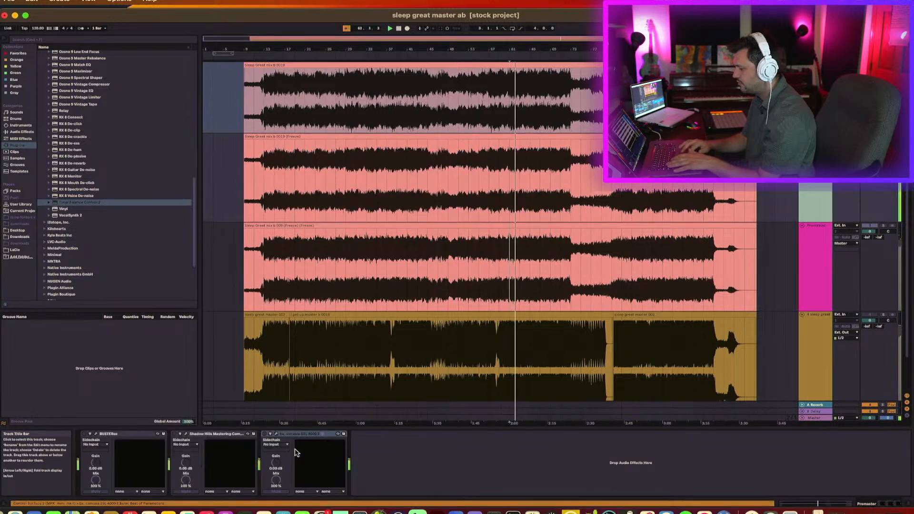
left_click(174, 435)
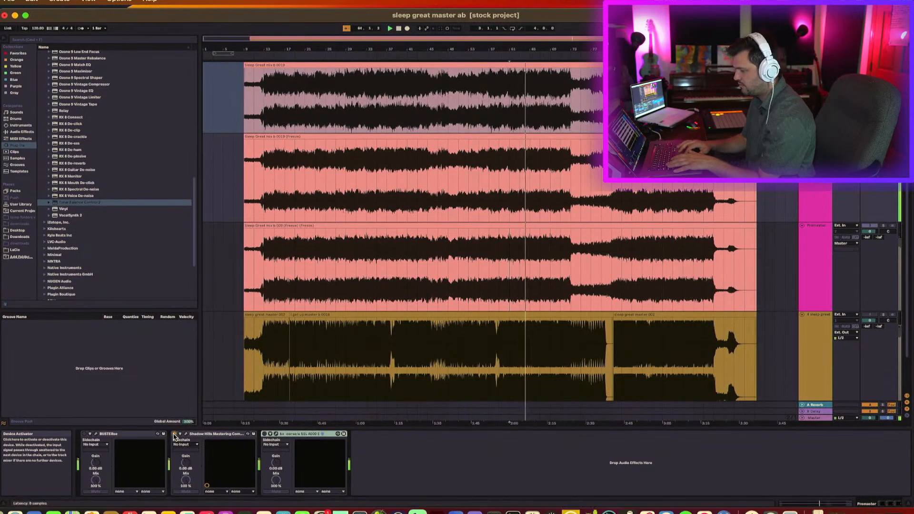
left_click(174, 435)
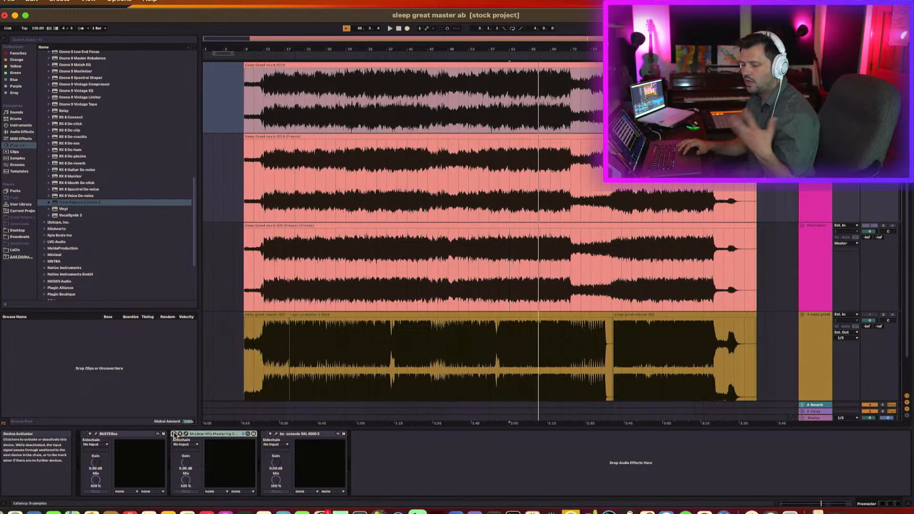
Play the mix with the Shadow Hills compressor switched on, then review the bx_console SSL 4000 E settings on the Premaster track
key("space")
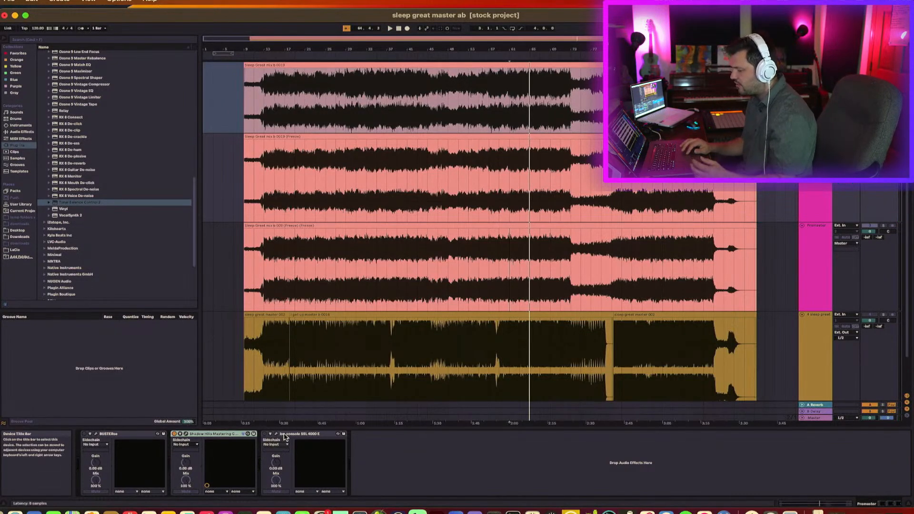
left_click(285, 437)
left_click(276, 433)
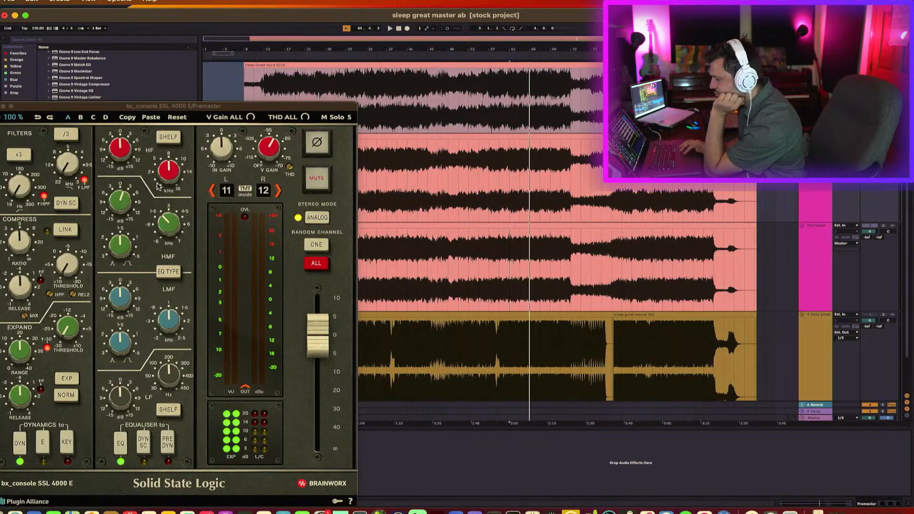
left_click(1, 106)
Play from bar 61 and compare the Premaster track with the bx_console SSL 4000 E bypassed and switched on, leaving it on
key("space")
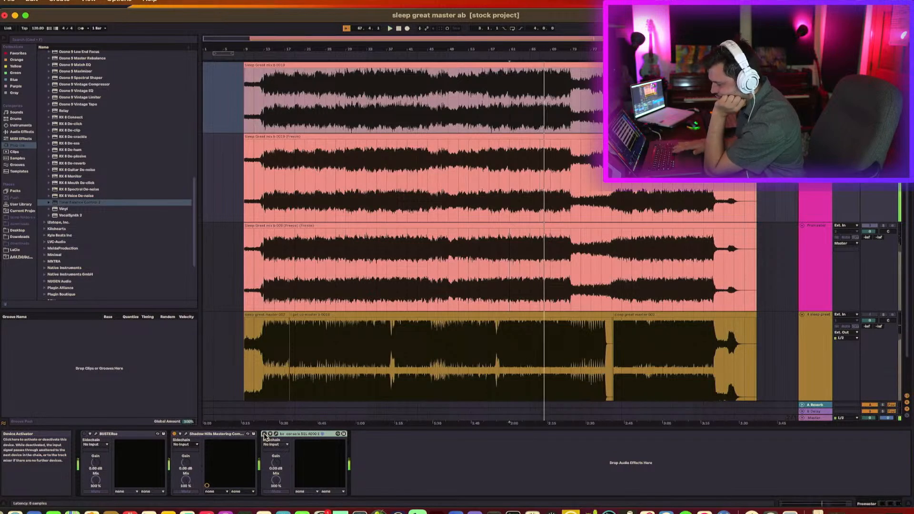
key("space")
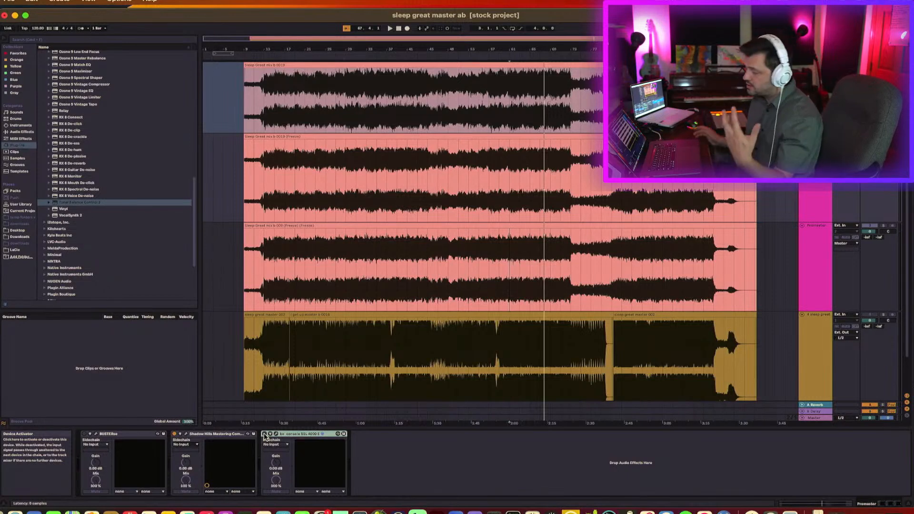
key("space")
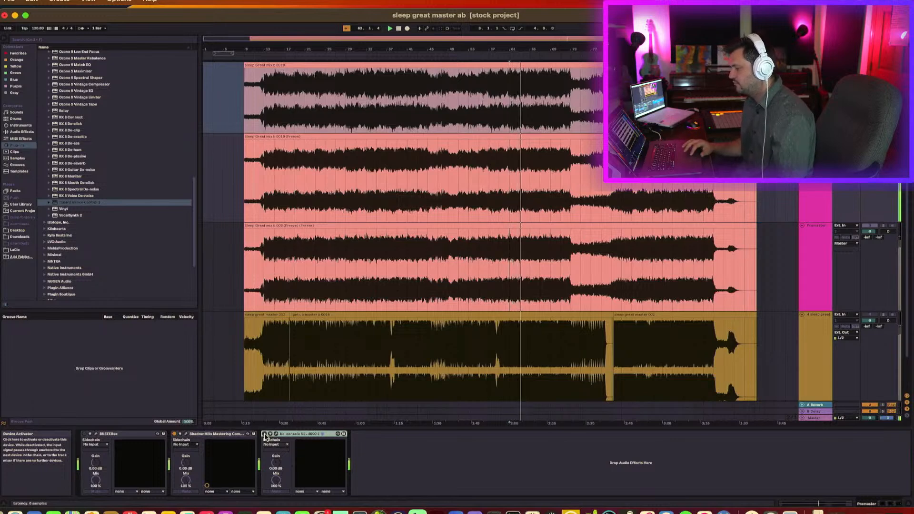
key("space")
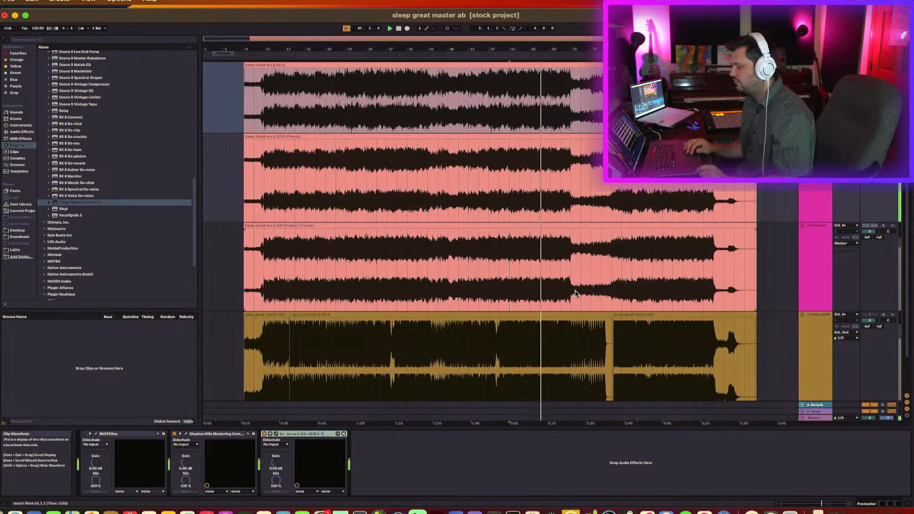
Delete Tonal Balance Control 2 from the Master track's device chain
scroll(575, 294, "down", 2)
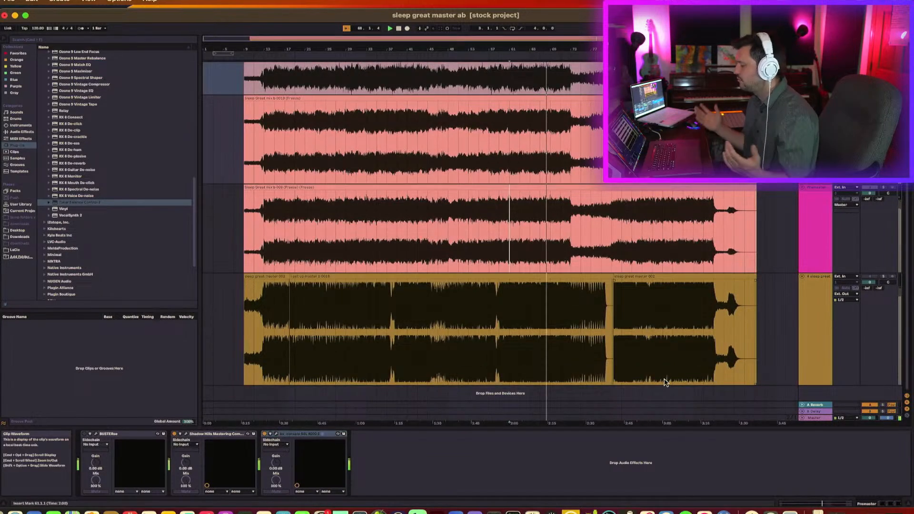
left_click(815, 418)
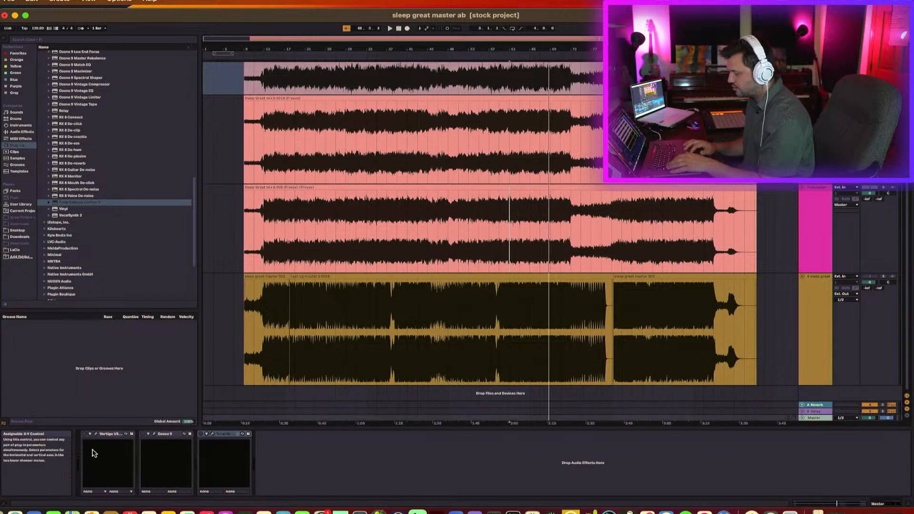
left_click(234, 435)
key("Delete")
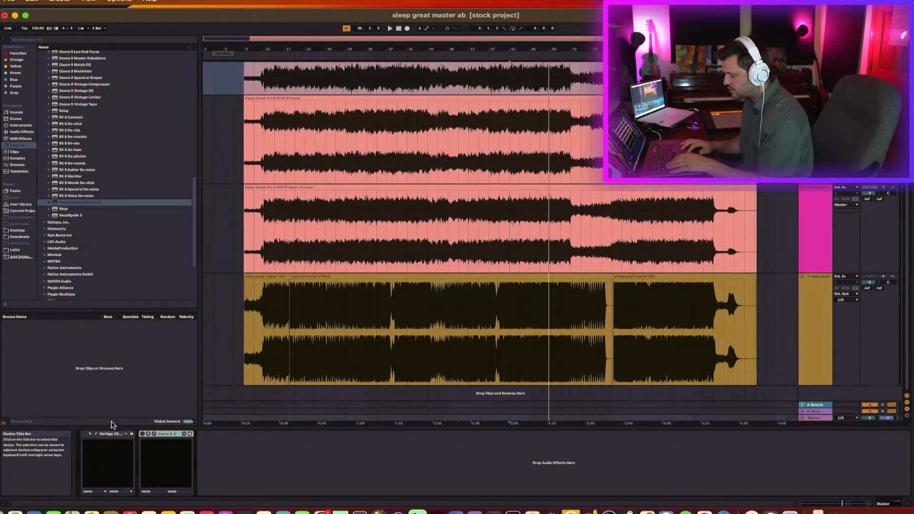
Switch on the Vertigo VSM-3 on the Master track, open it and audition its Distortion Solo while playing from bar 61
left_click(87, 435)
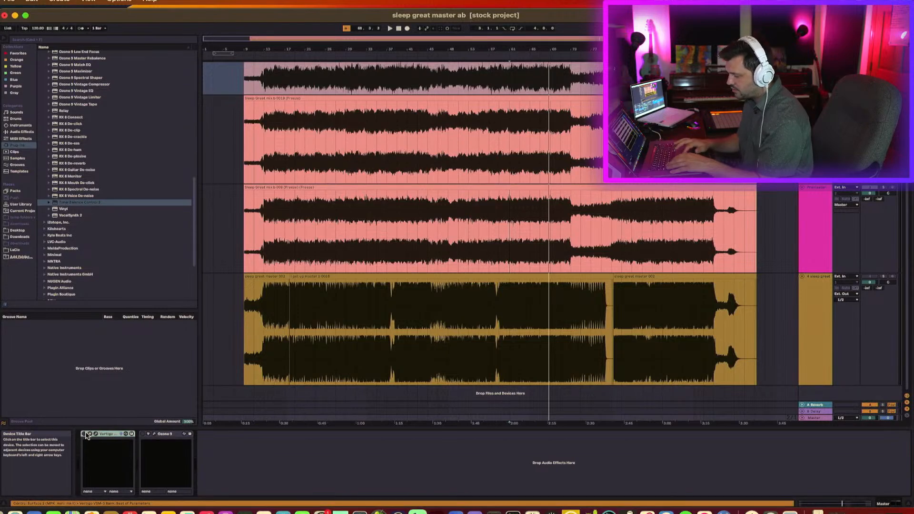
left_click(96, 434)
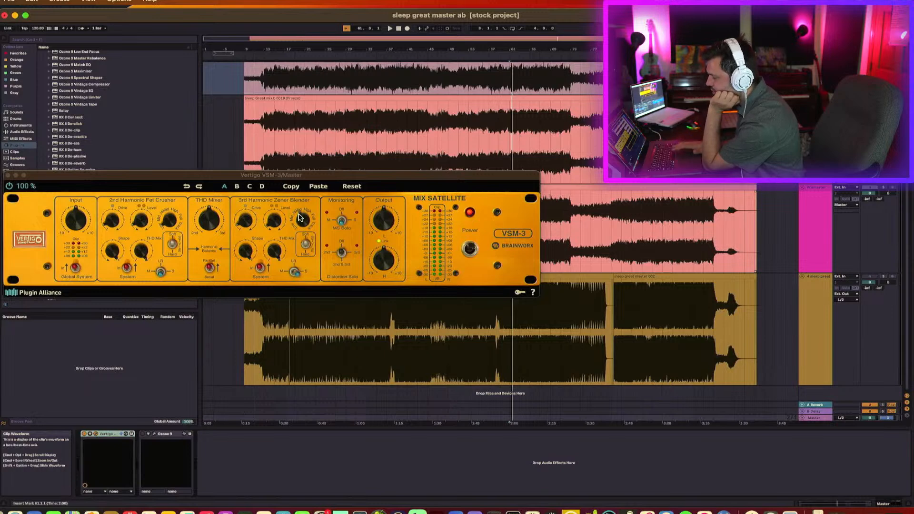
left_click(342, 251)
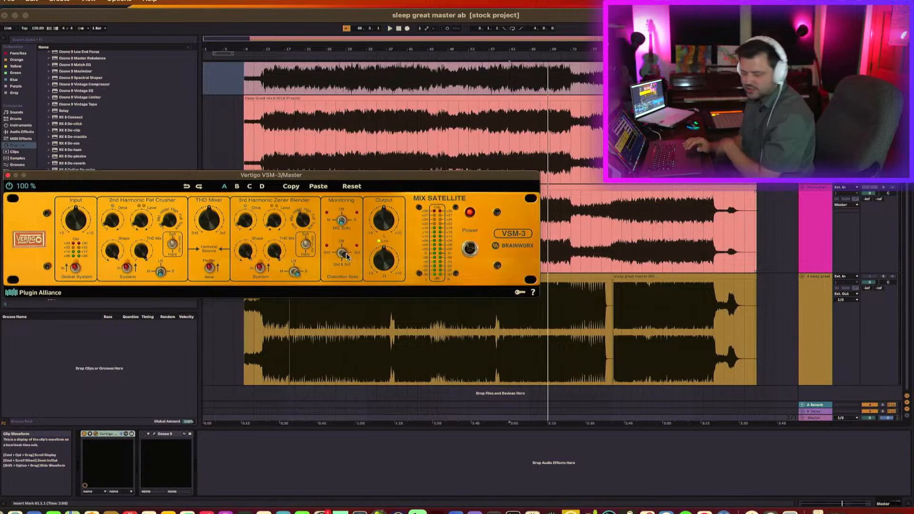
key("space")
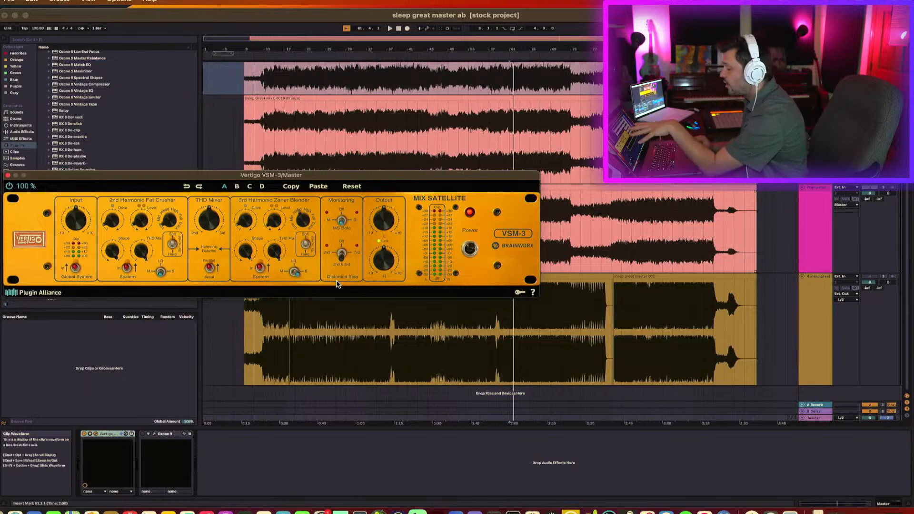
Play the mix from bar 61 and compare it with the Vertigo VSM-3 bypassed and switched on
key("space")
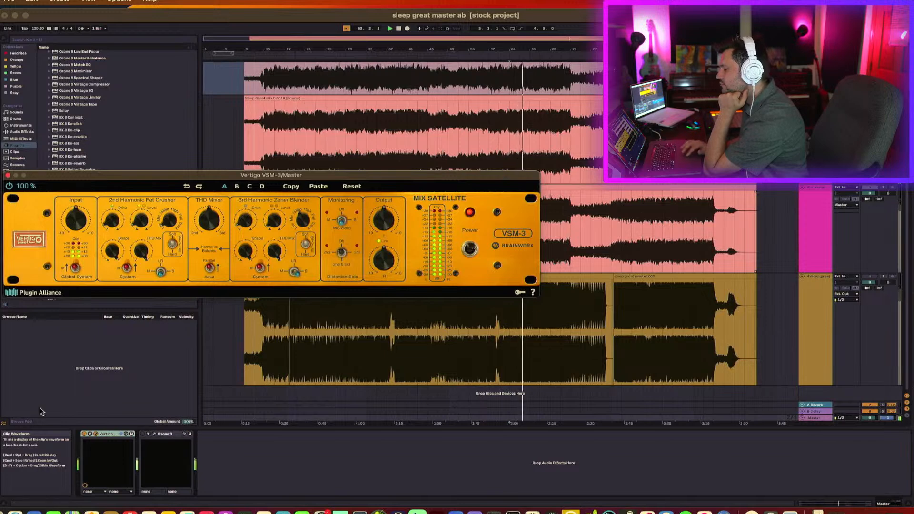
left_click(85, 434)
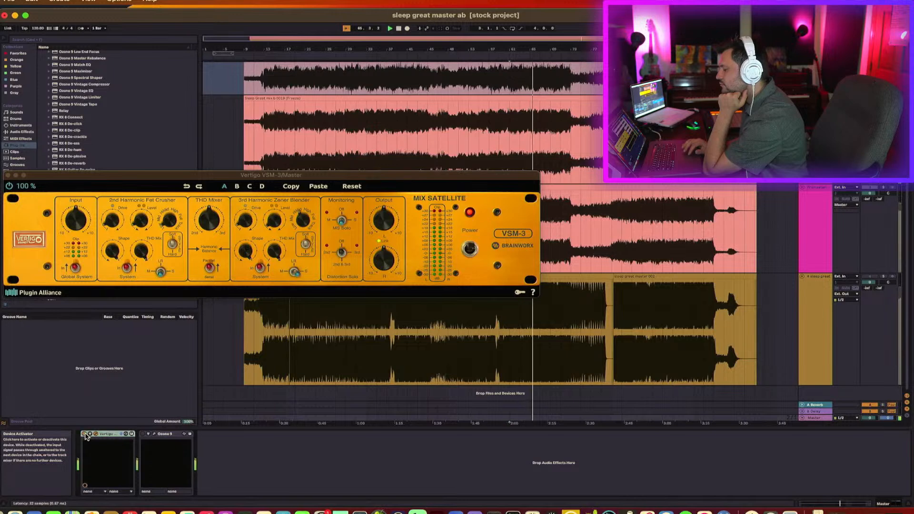
left_click(85, 435)
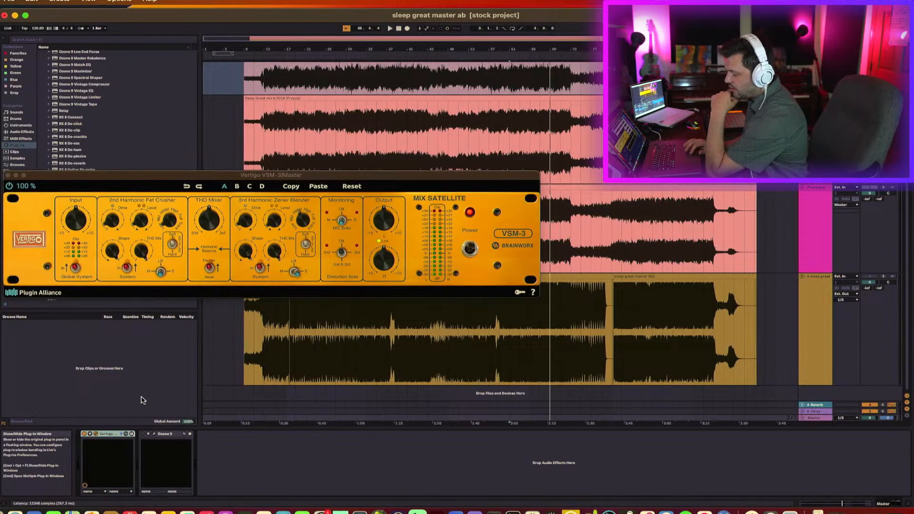
Open Ozone 9 on the Master track, close the Vertigo VSM-3 window and switch Ozone 9 on
left_click(147, 434)
left_click_drag(111, 232, 266, 141)
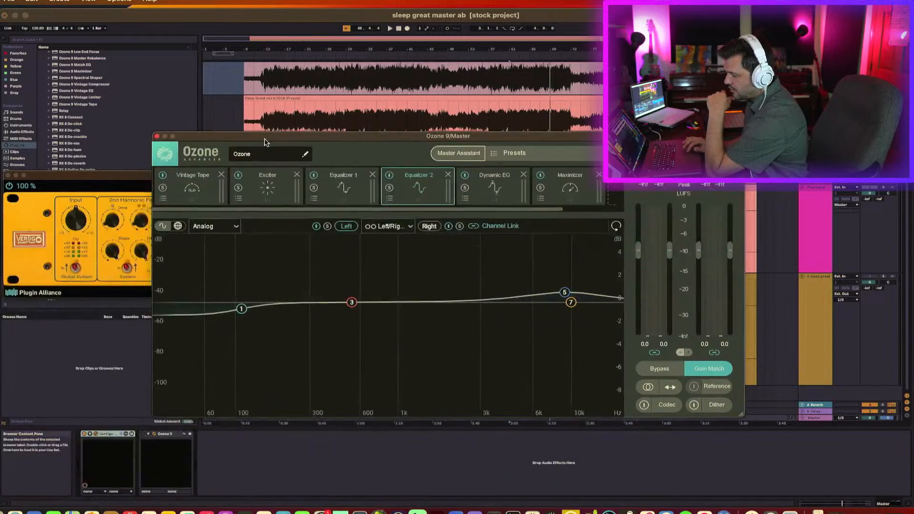
left_click(8, 176)
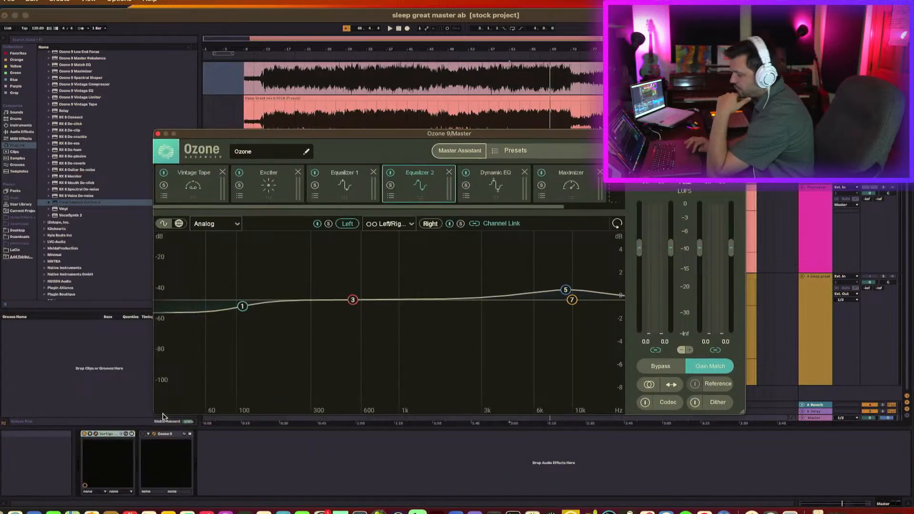
left_click(143, 435)
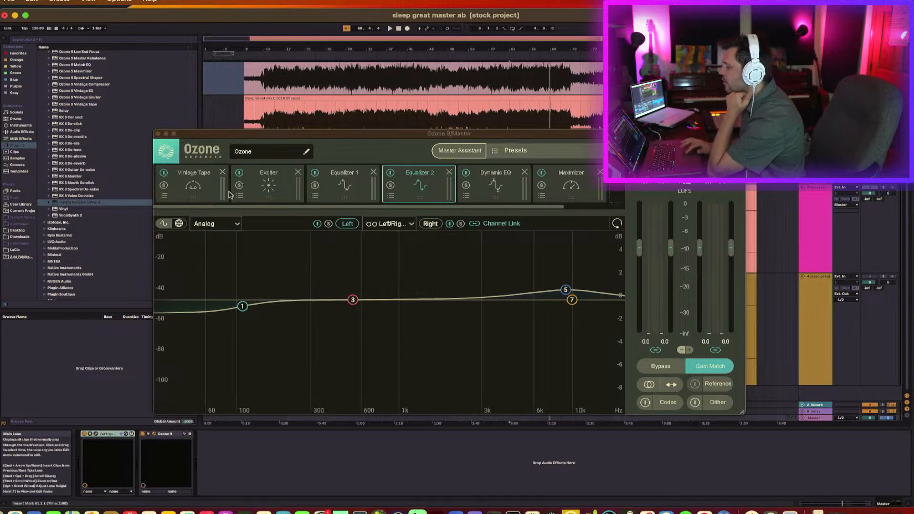
Review the Ozone 9 Dynamic EQ, Equalizer 2, Equalizer 1 mid/side, Exciter and Vintage Tape module settings
left_click(541, 174)
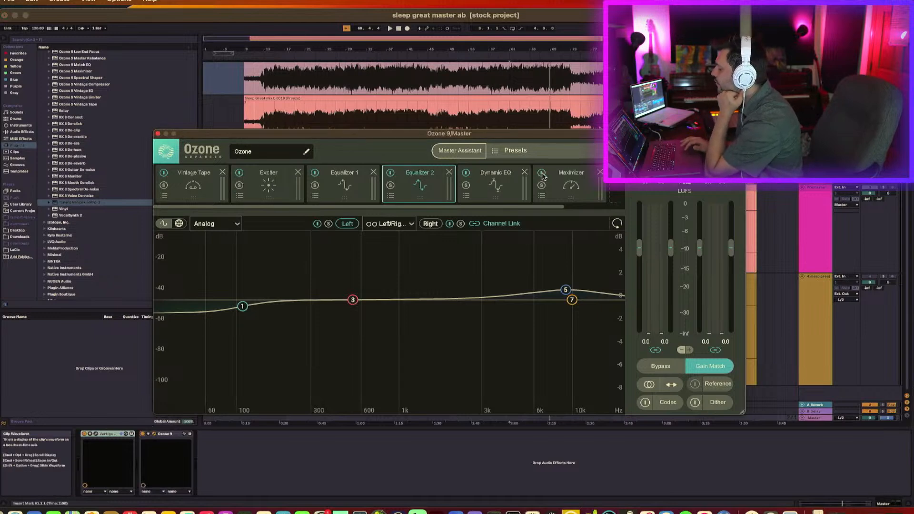
left_click(513, 179)
left_click(465, 173)
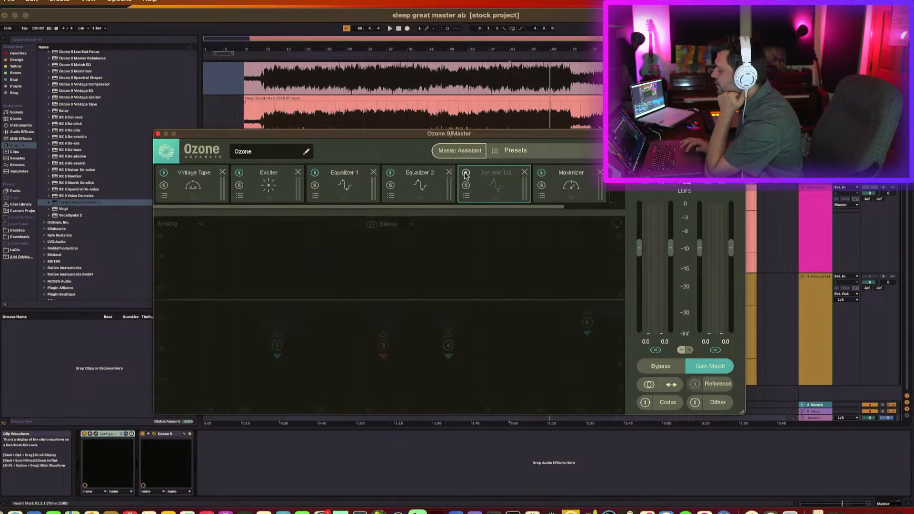
left_click(465, 174)
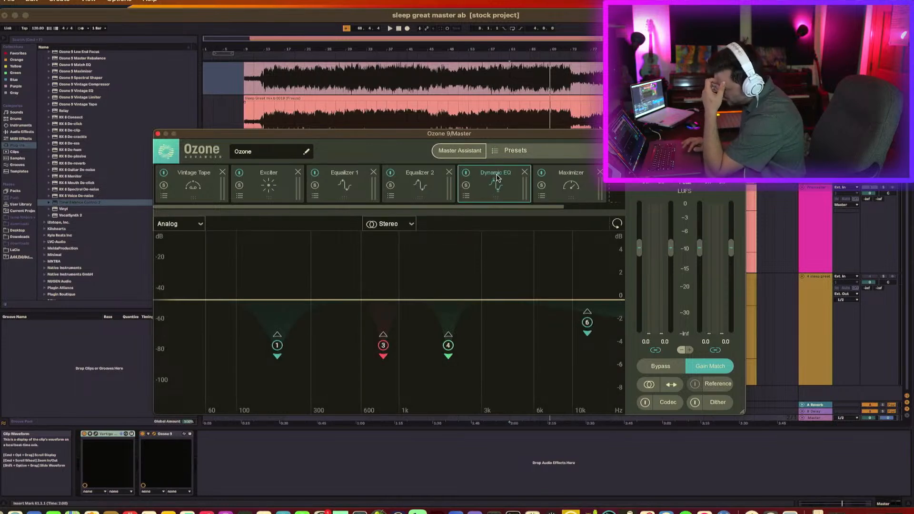
left_click(421, 198)
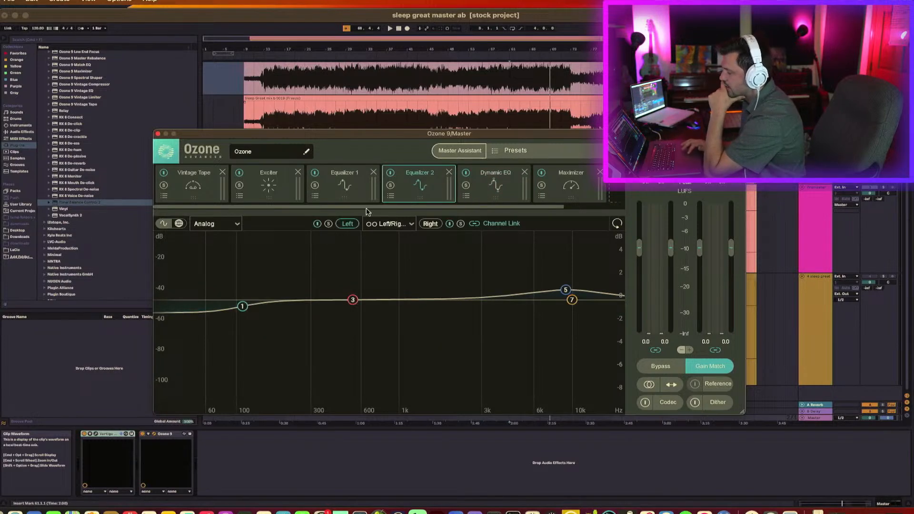
left_click(350, 191)
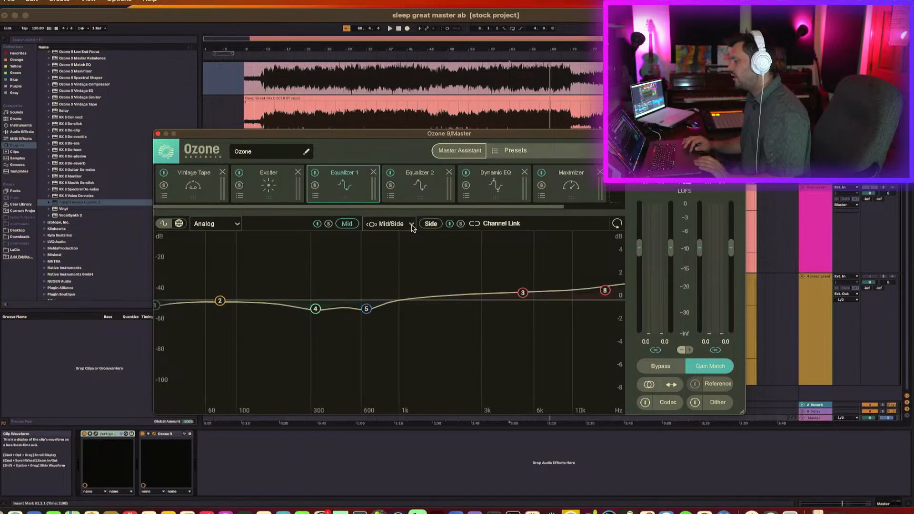
left_click(432, 224)
left_click(289, 192)
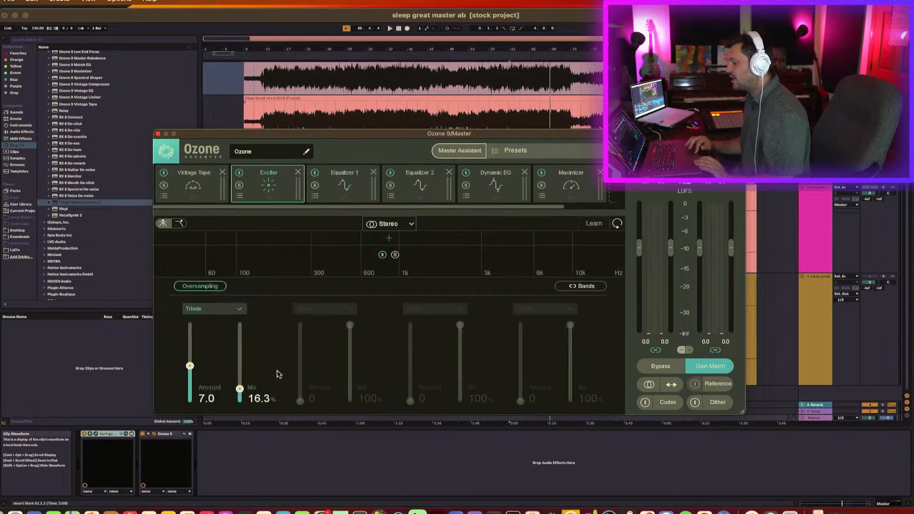
left_click(197, 191)
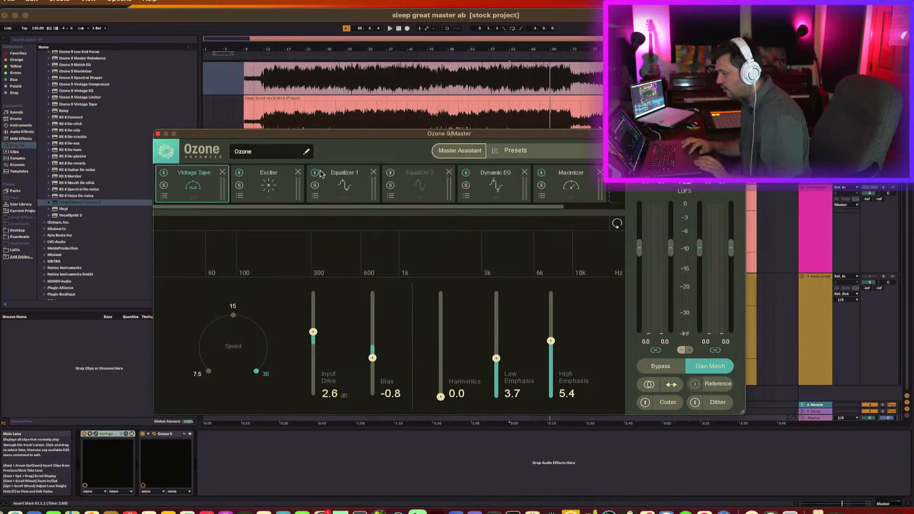
Bypass the Equalizer 2, Equalizer 1, Exciter and Vintage Tape modules in Ozone 9
left_click(244, 176)
left_click(240, 173)
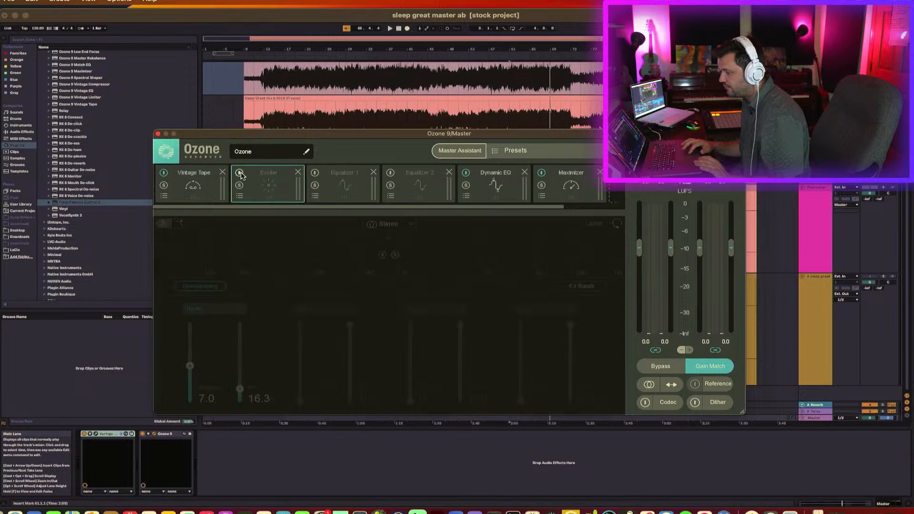
left_click(168, 176)
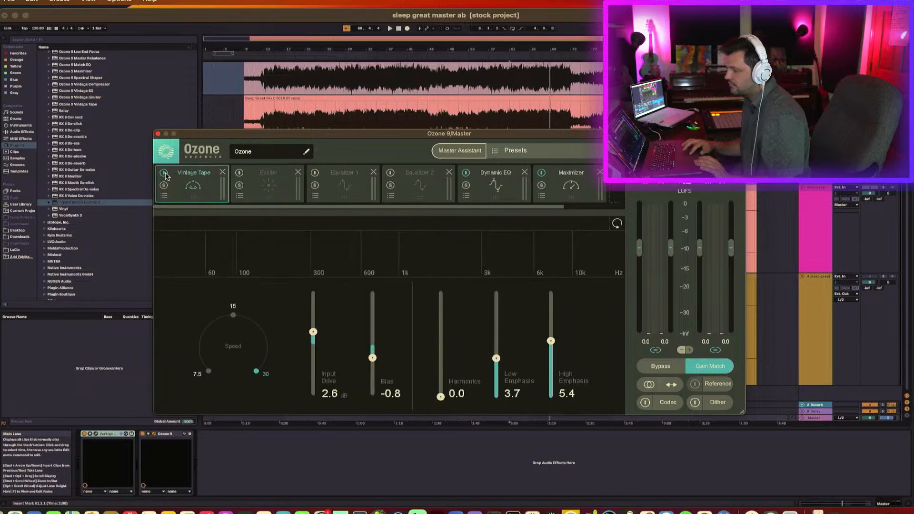
left_click(164, 173)
Play the mix through Ozone 9, turn off Gain Match and restart playback from bar 61
key("space")
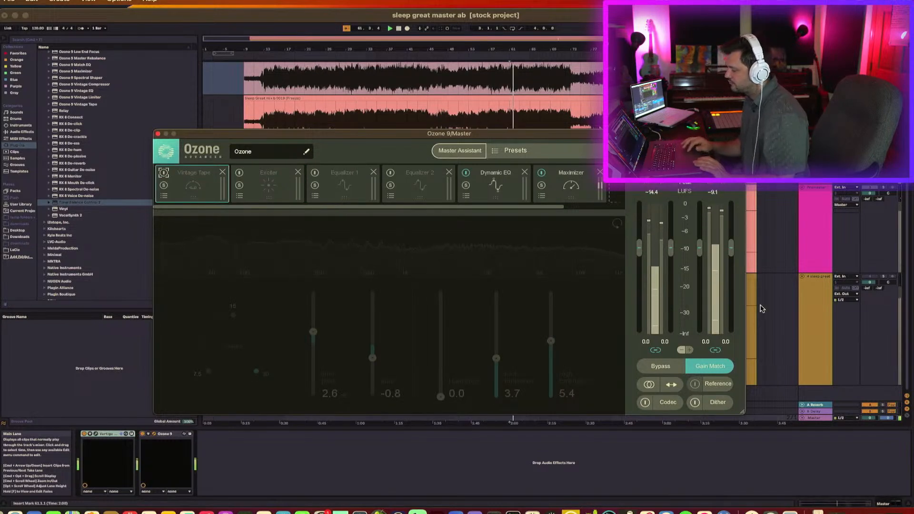
left_click(719, 369)
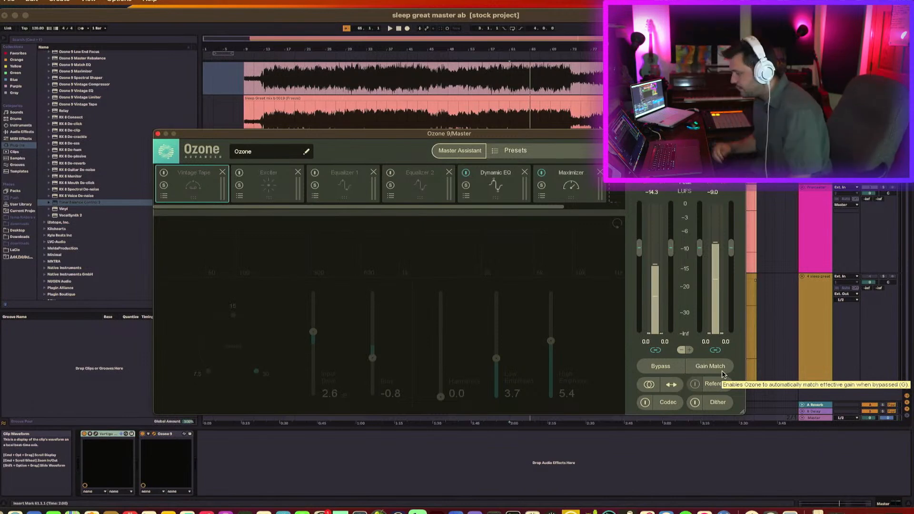
key("space")
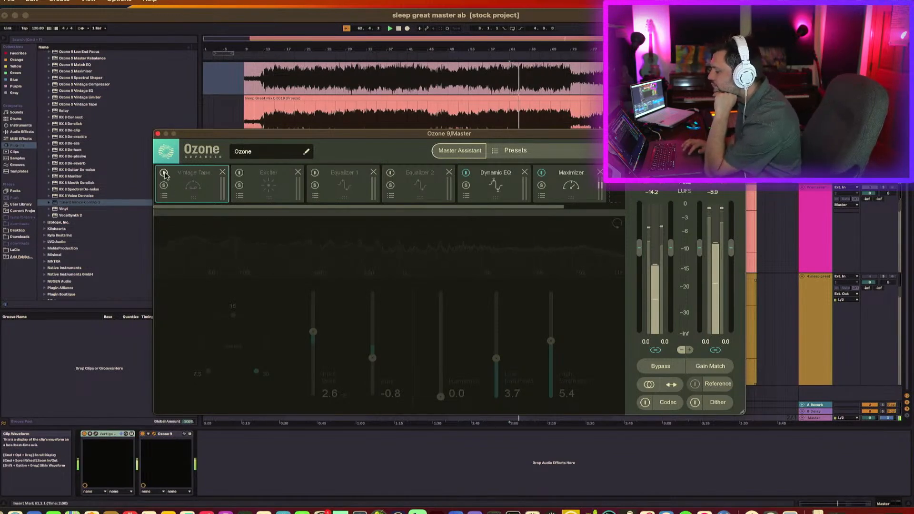
Check the Maximizer settings and compare the mix with Vintage Tape on and bypassed, leaving Vintage Tape switched on
left_click(572, 191)
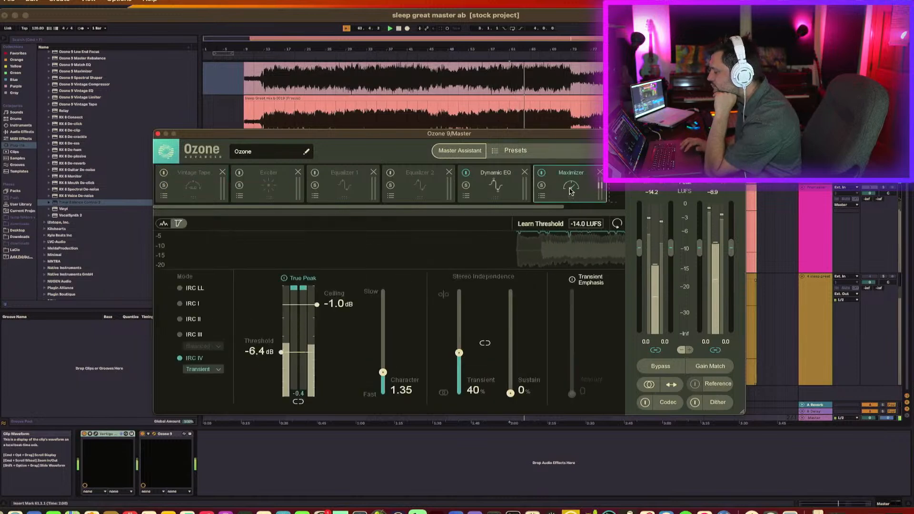
left_click(189, 198)
left_click(164, 174)
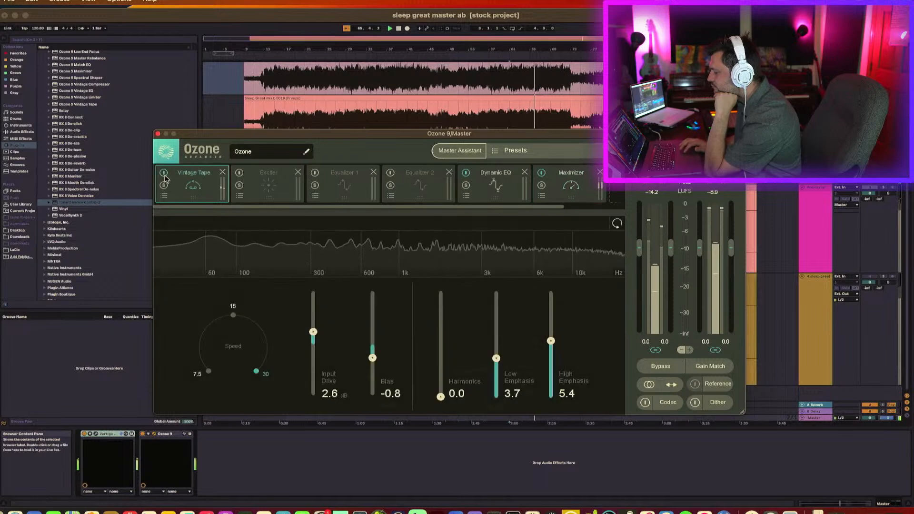
left_click(165, 176)
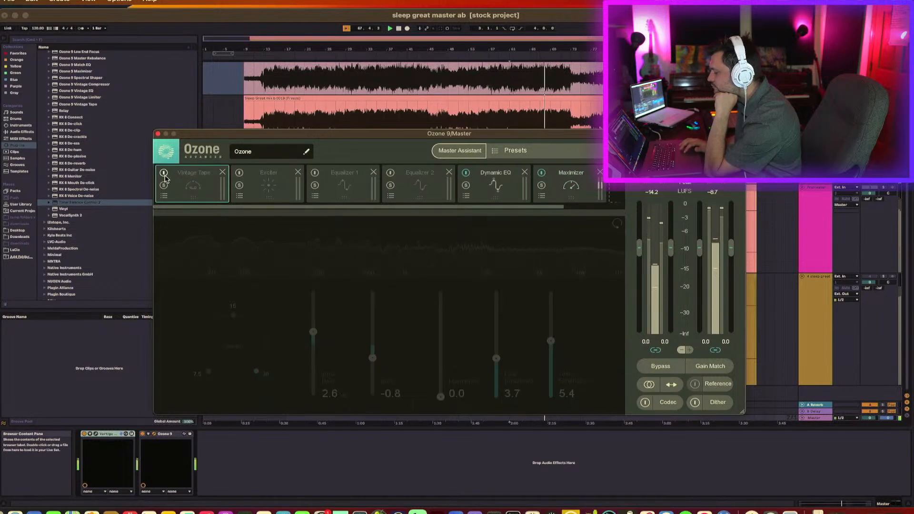
left_click(165, 174)
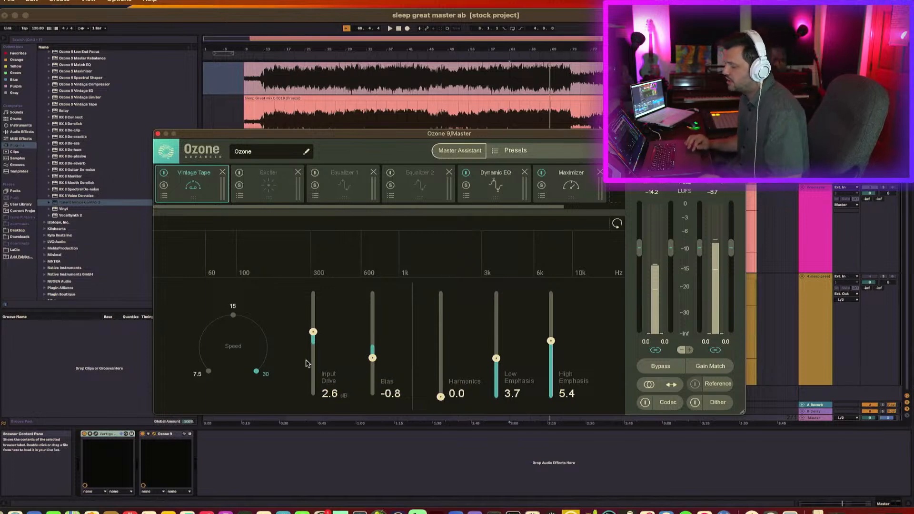
Play the mix and compare it with the Vintage Tape module bypassed and on, leaving Vintage Tape on
key("space")
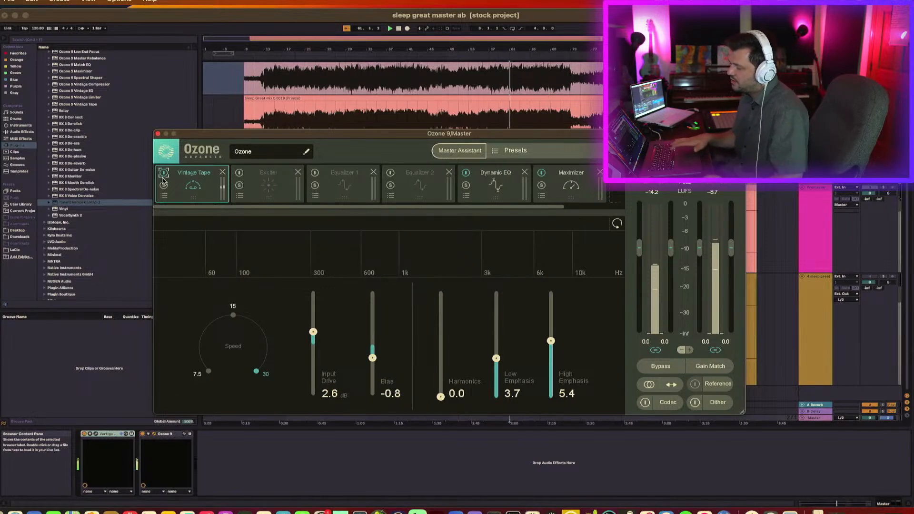
left_click(164, 172)
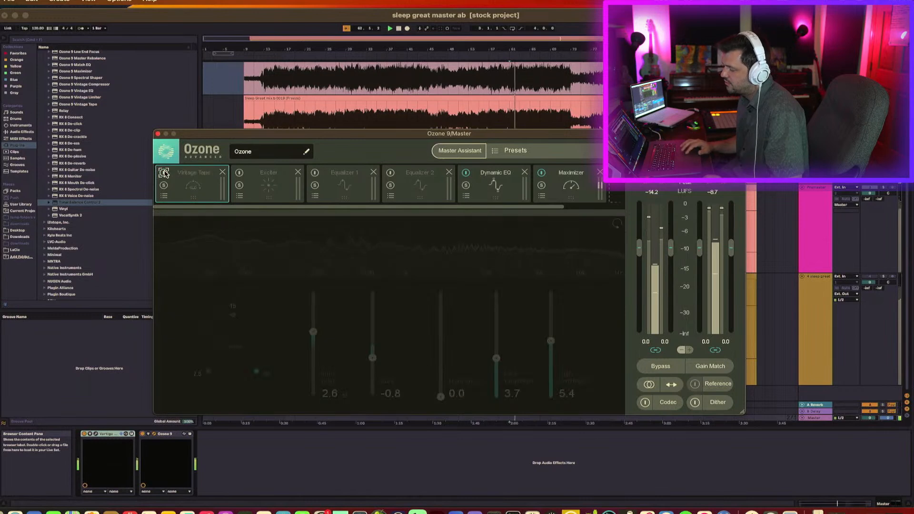
left_click(164, 172)
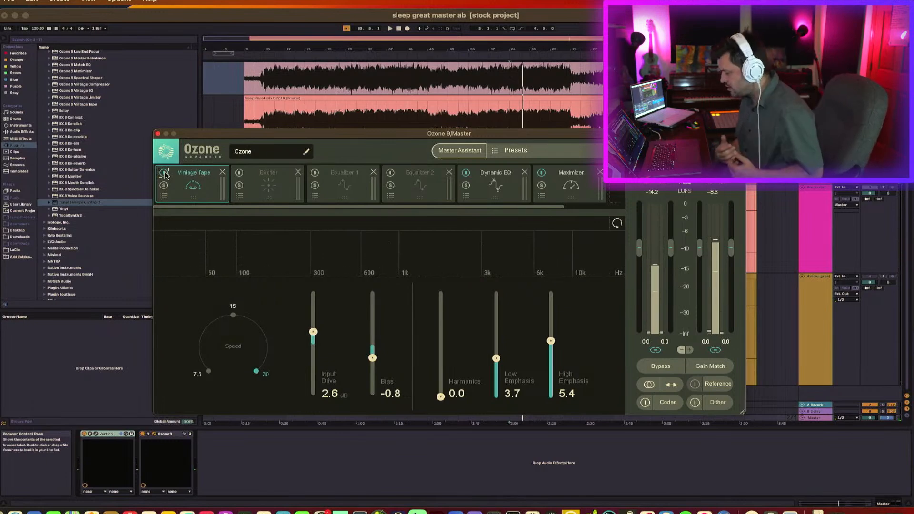
Compare the mix with the Exciter module on and bypassed during playback, leaving the Exciter on
left_click(267, 178)
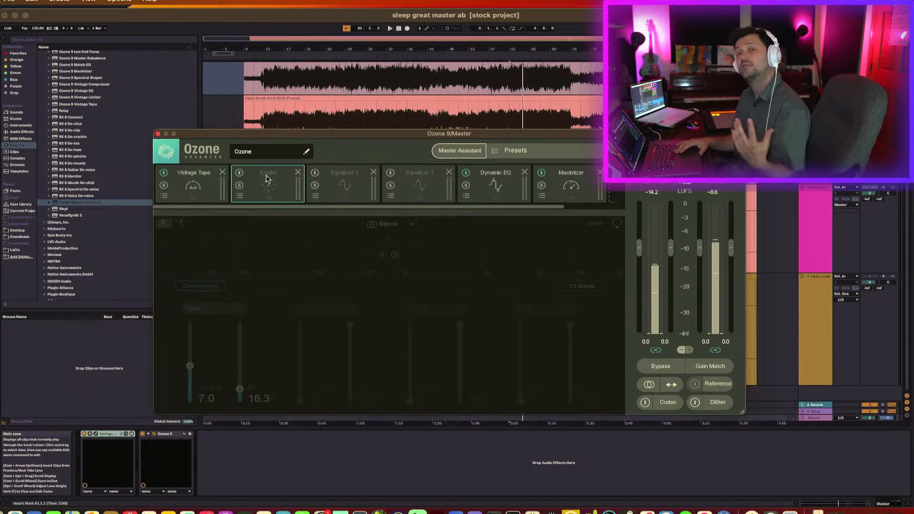
left_click(239, 172)
left_click(240, 173)
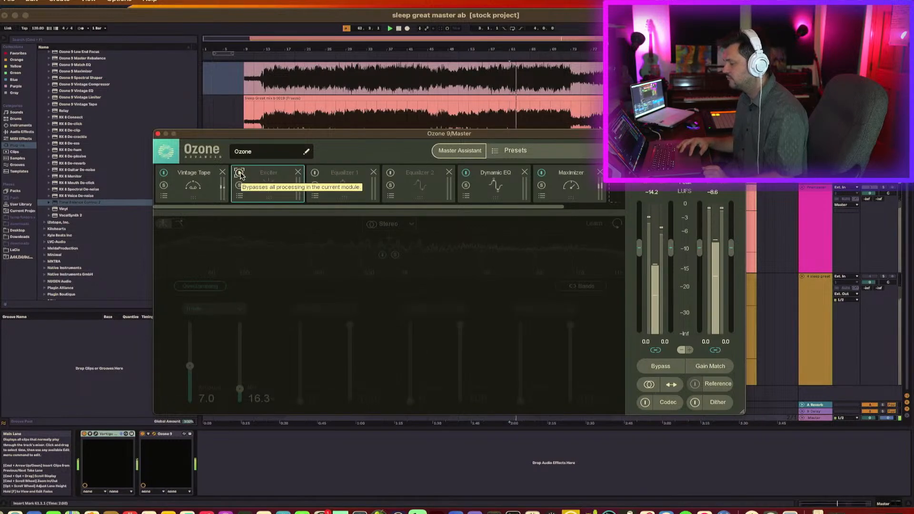
left_click(239, 173)
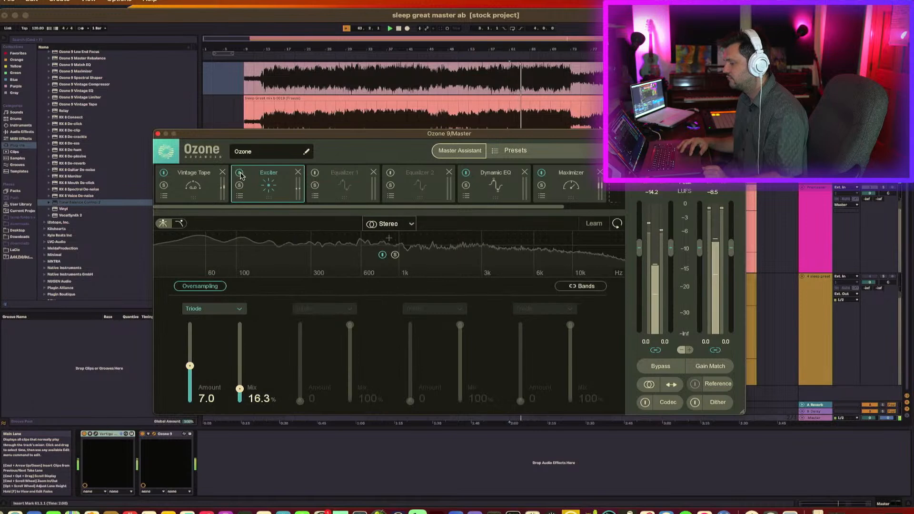
left_click(239, 173)
left_click(240, 173)
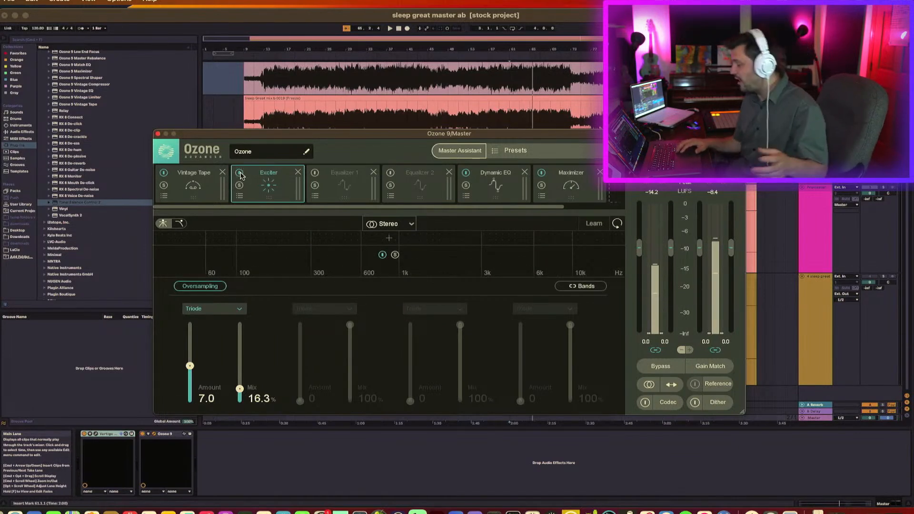
Play the mix with Equalizer 1 switched on and bypassed, leaving Equalizer 1 on, and stop playback
left_click(341, 186)
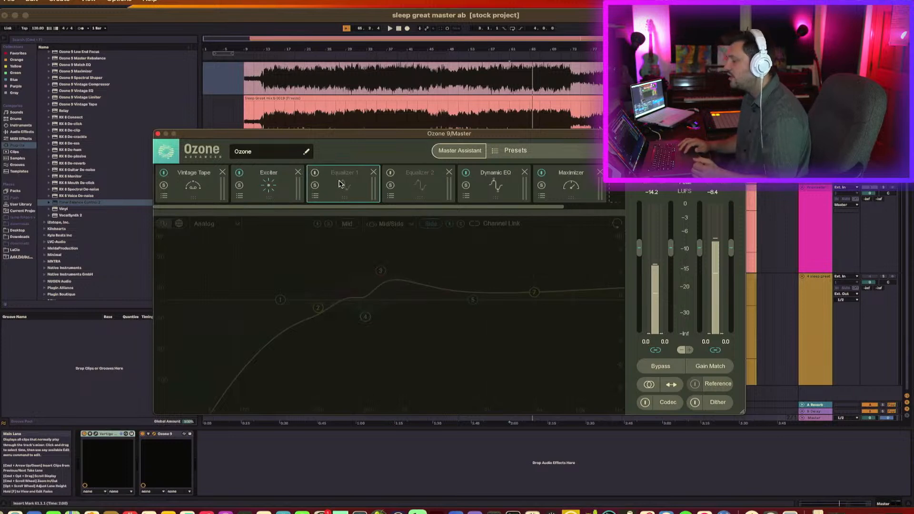
key("space")
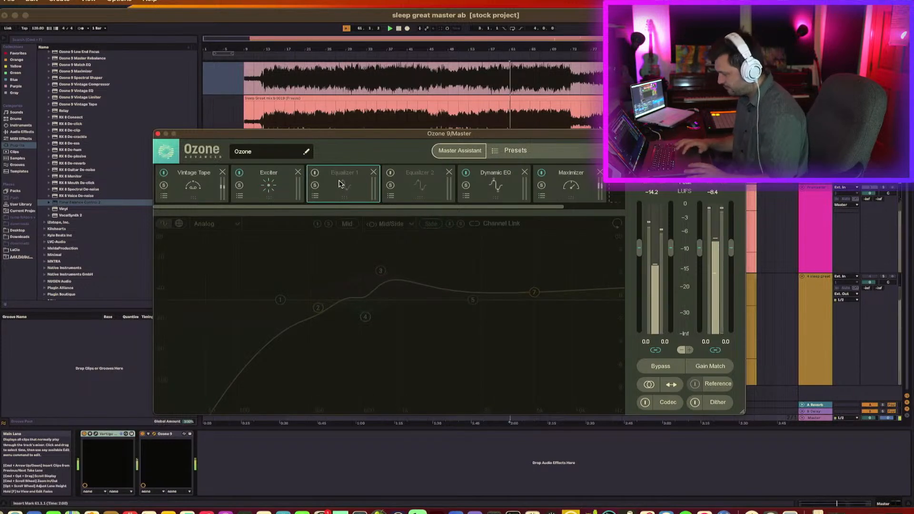
left_click(315, 174)
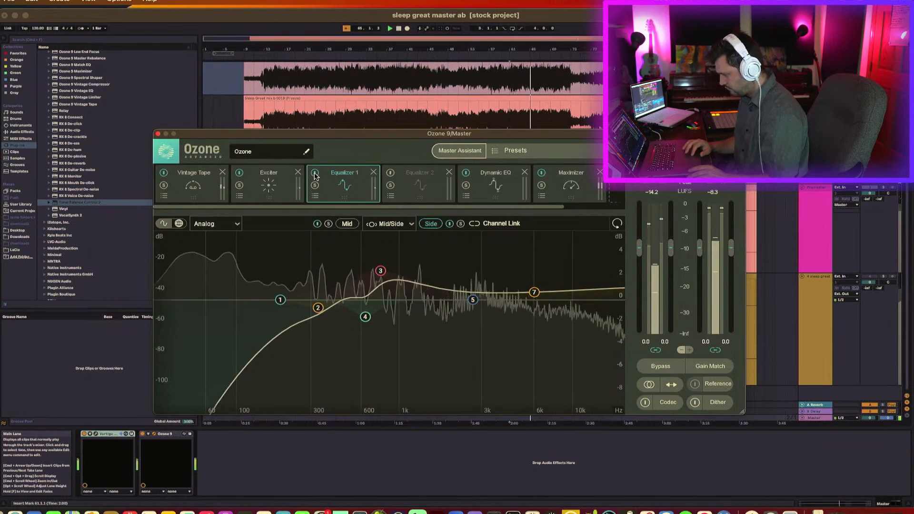
left_click(315, 174)
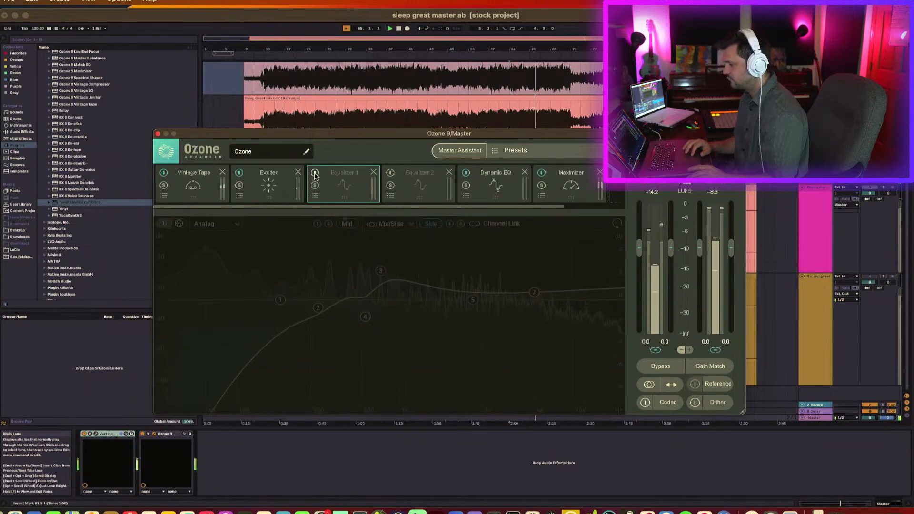
left_click(315, 174)
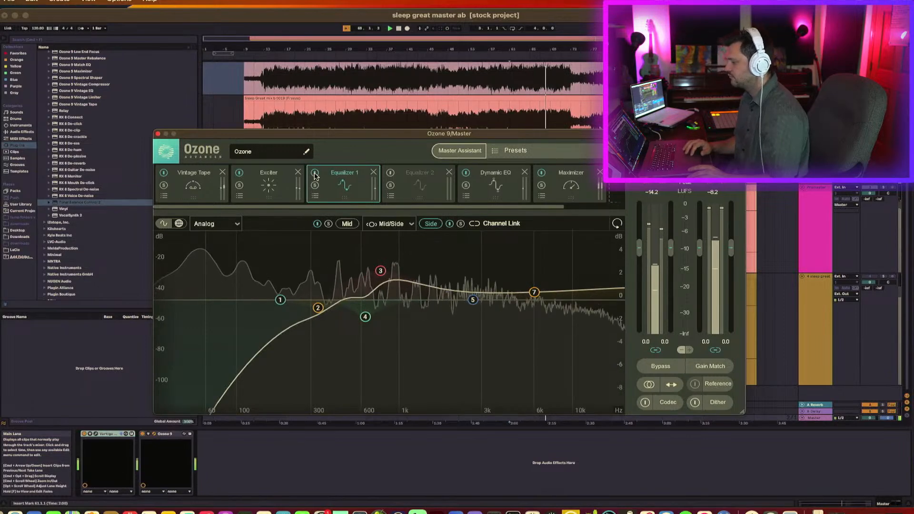
key("space")
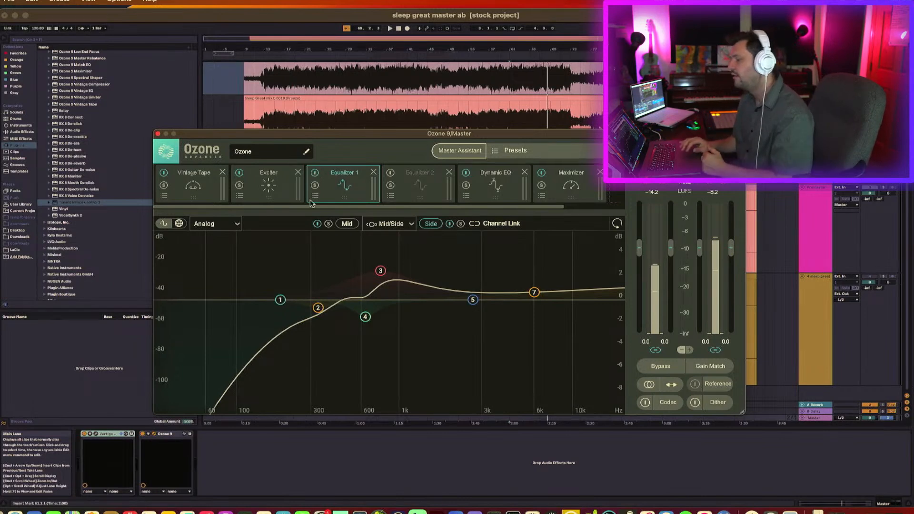
Review Equalizer 1's mid and side curves and listen to side band 4 at 638 Hz soloed and unsoloed
left_click(351, 224)
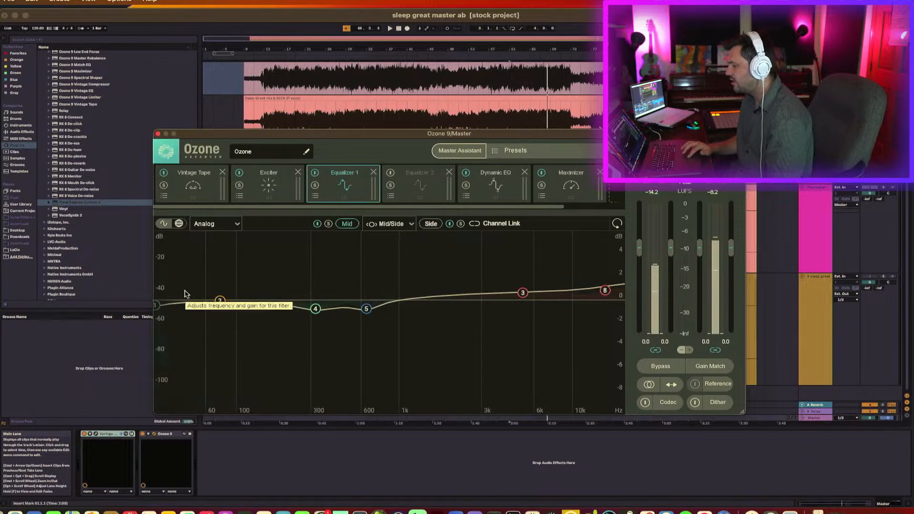
left_click(435, 224)
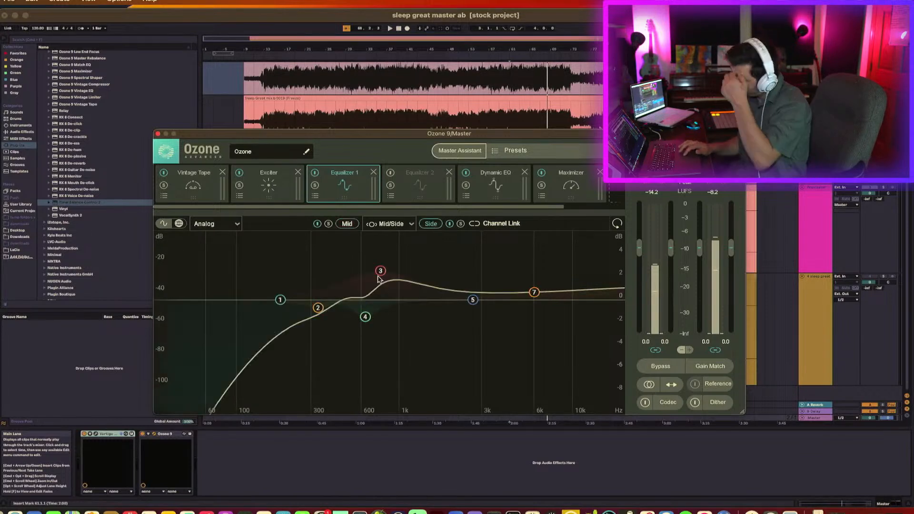
left_click(367, 317)
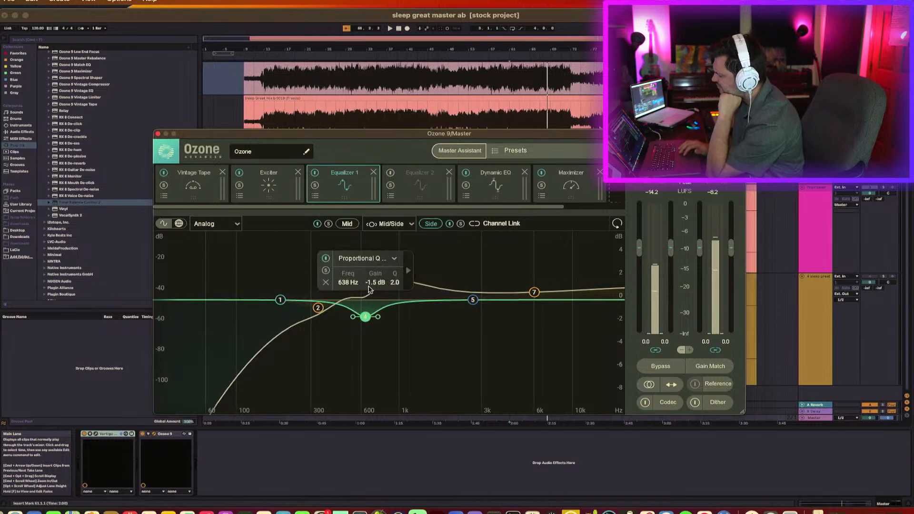
left_click(325, 271)
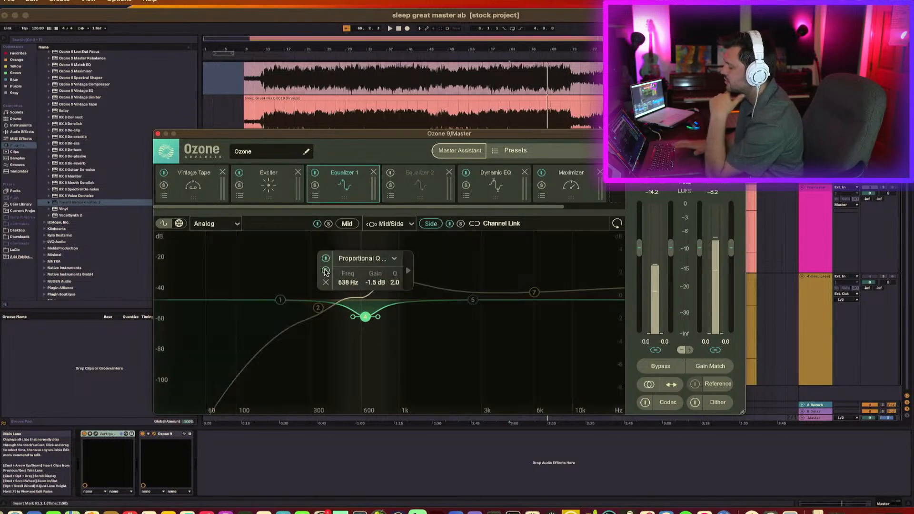
key("space")
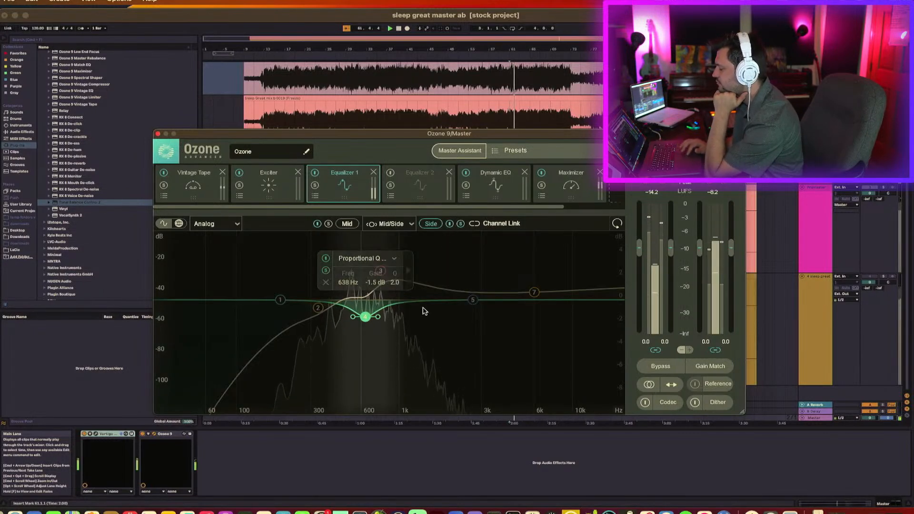
left_click(326, 271)
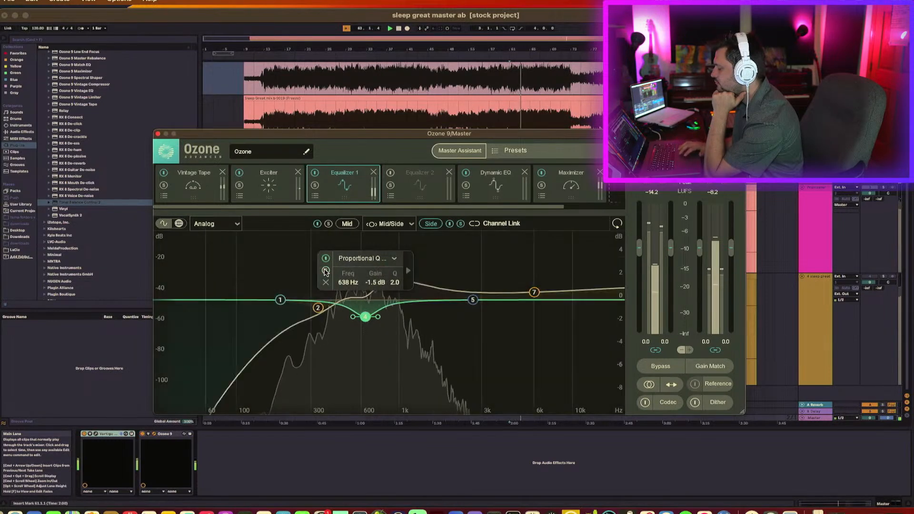
left_click(460, 224)
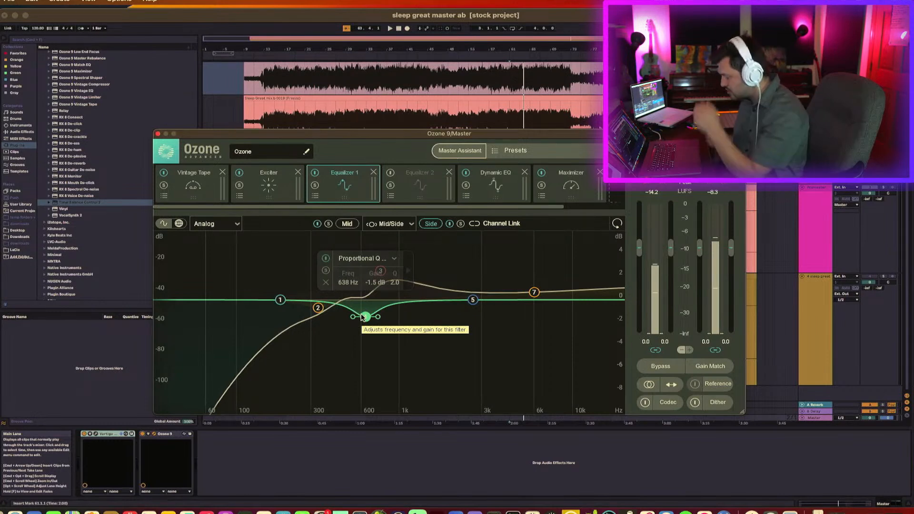
left_click(326, 271)
key("space")
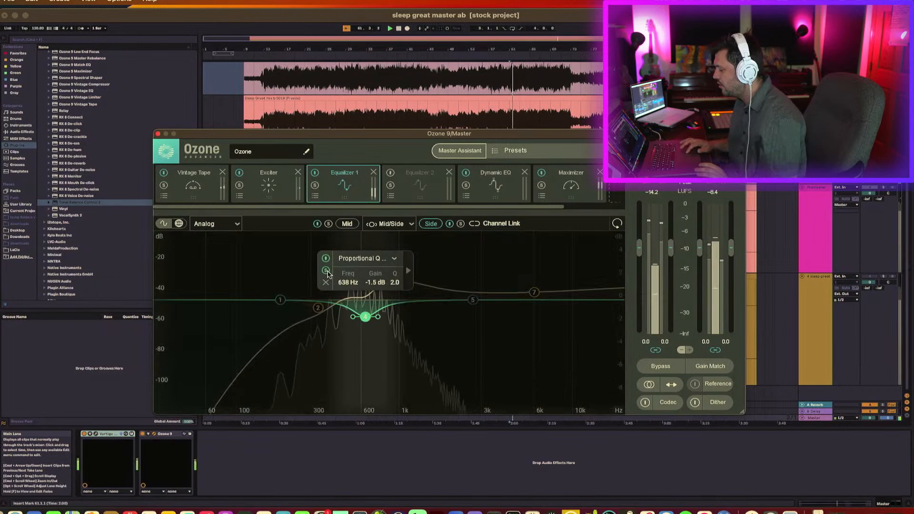
left_click(325, 271)
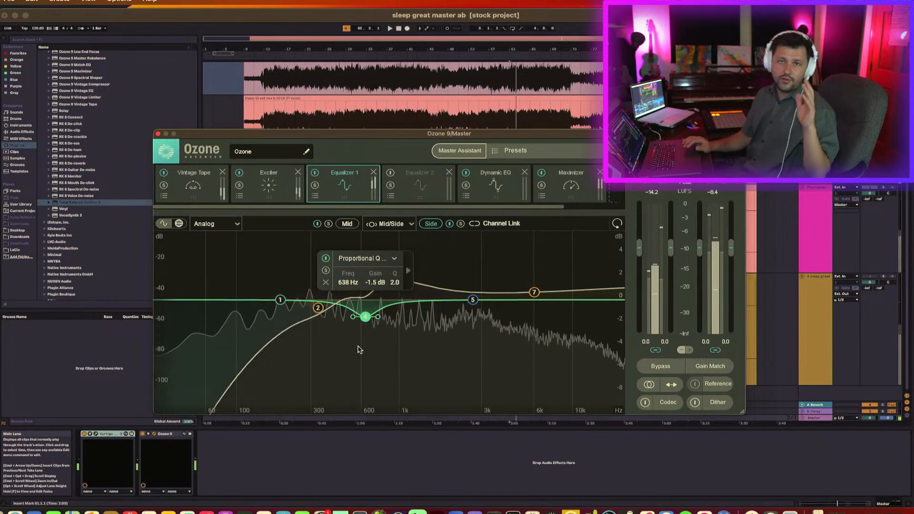
key("space")
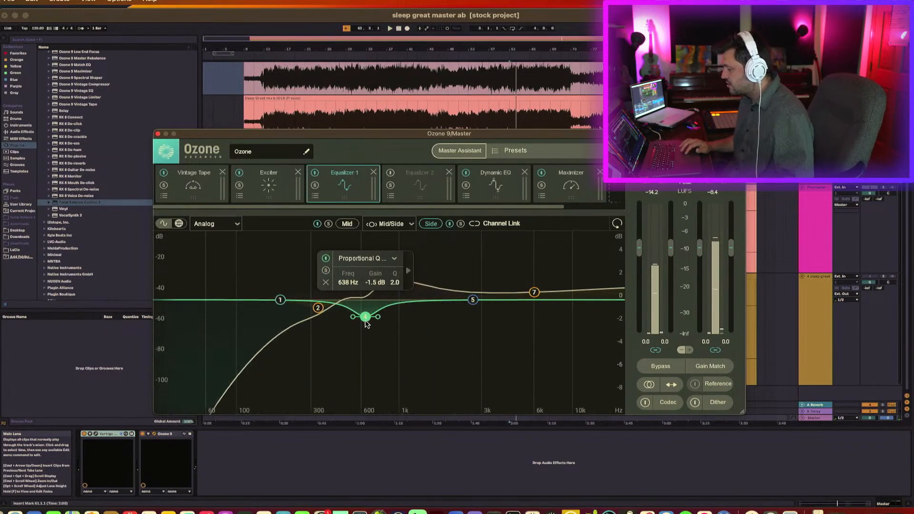
Check the Equalizer 1 mid curve against the side curve and select side band 4 again
left_click(348, 224)
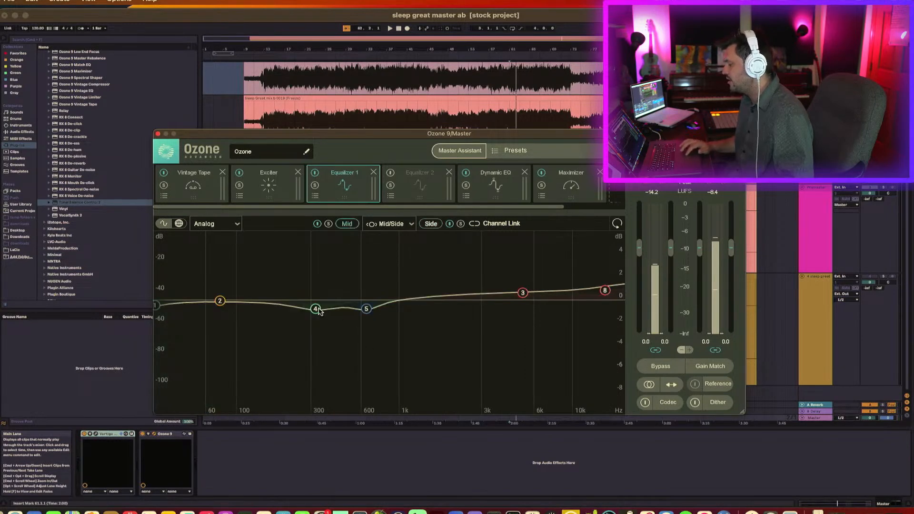
left_click(431, 224)
left_click(364, 317)
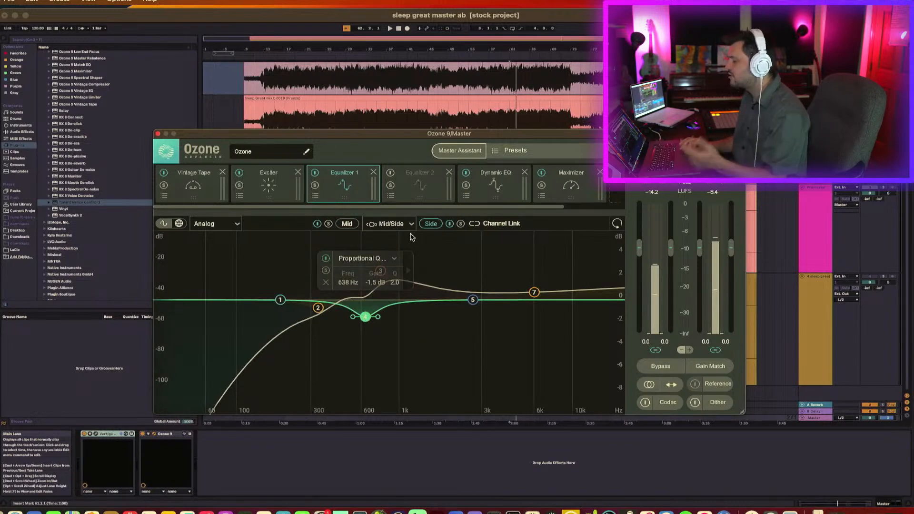
Turn on the Equalizer 2 module and compare its left and right channel curves
left_click(417, 185)
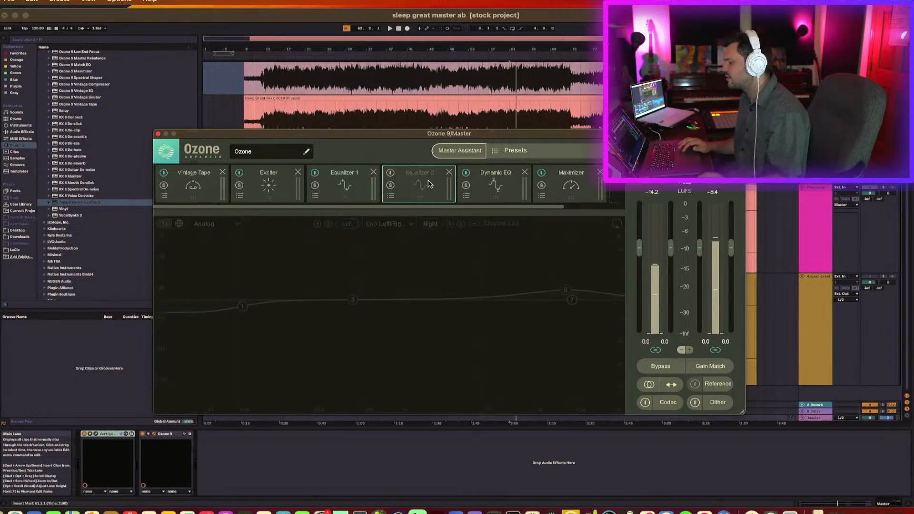
left_click(391, 174)
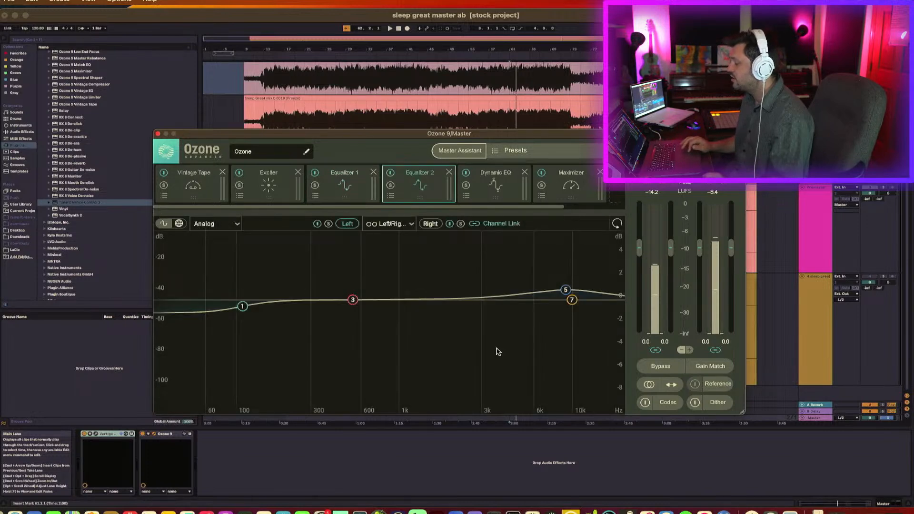
left_click(423, 224)
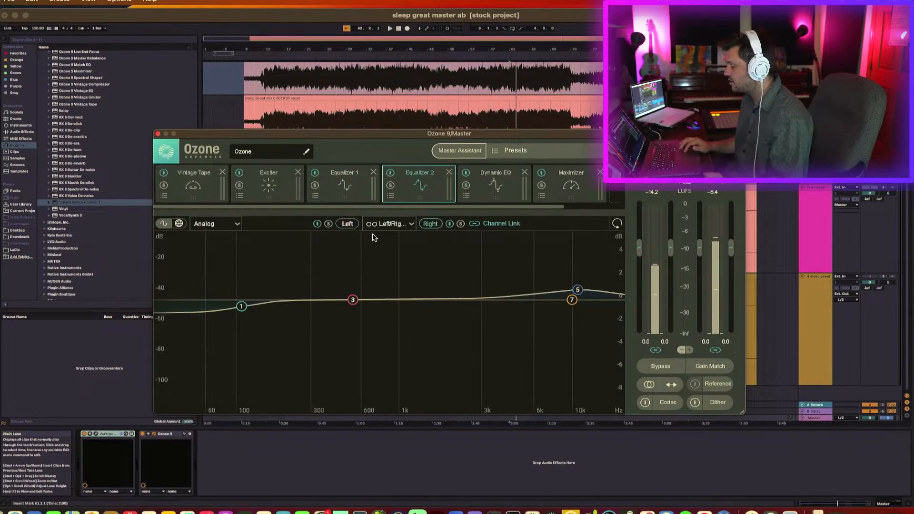
left_click(347, 223)
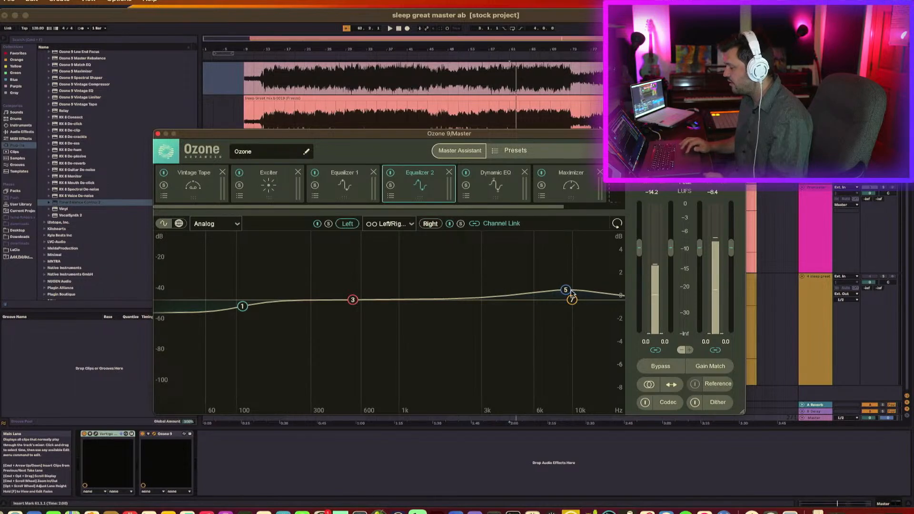
left_click(429, 225)
left_click(346, 225)
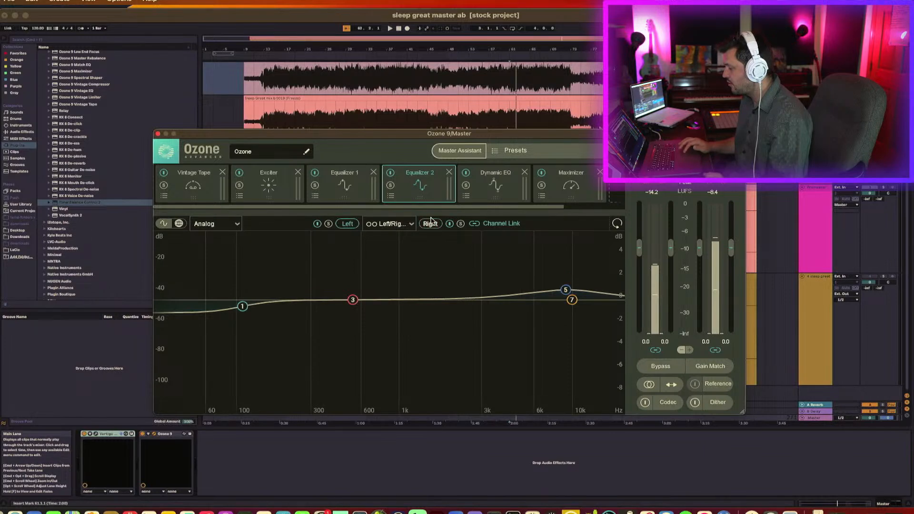
left_click(430, 224)
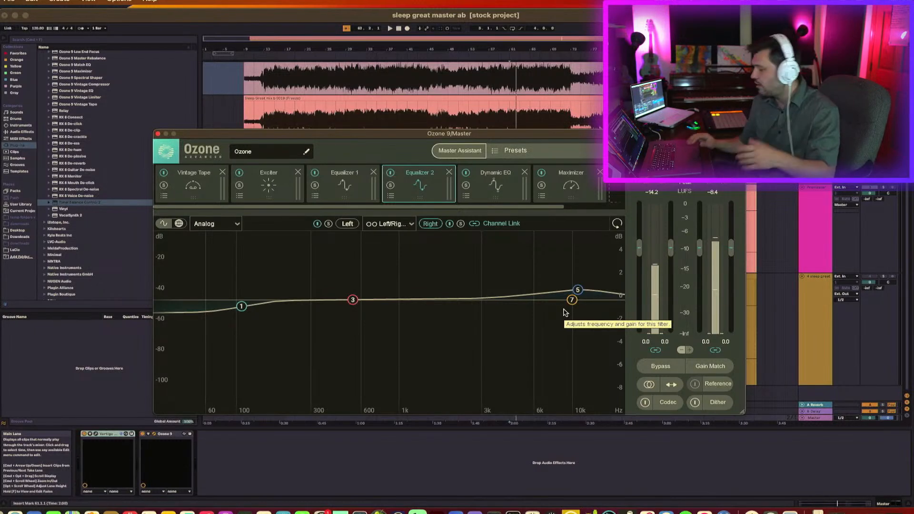
Compare the playing mix in stereo and summed to mono, leave mono on, and move the Ozone 9 window out of the way
key("space")
left_click(648, 385)
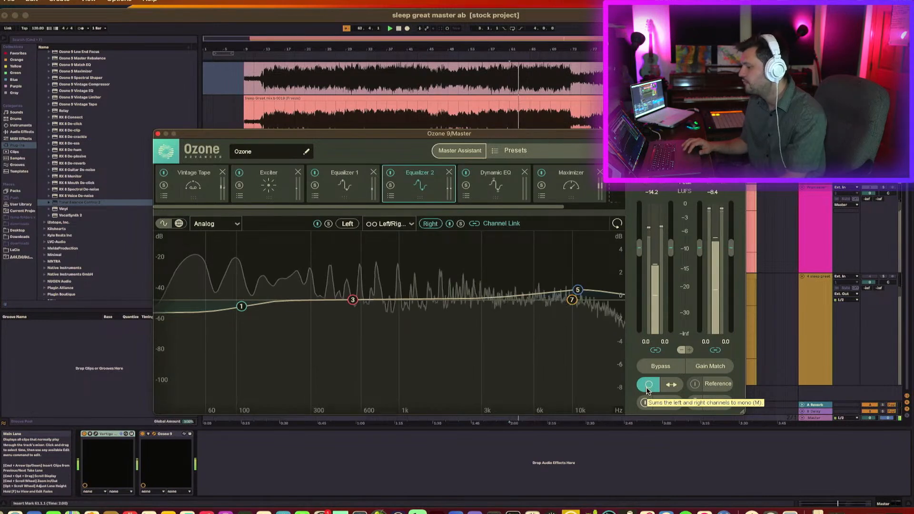
left_click(647, 389)
left_click(648, 389)
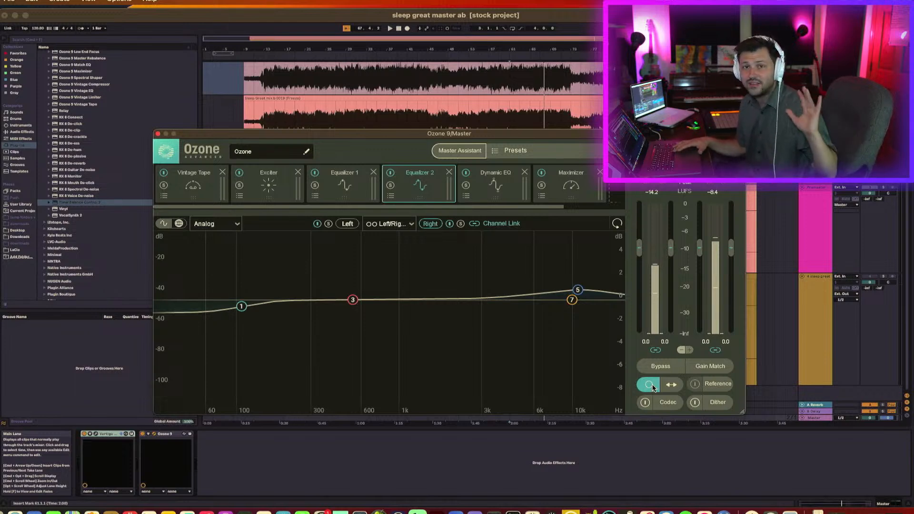
key("space")
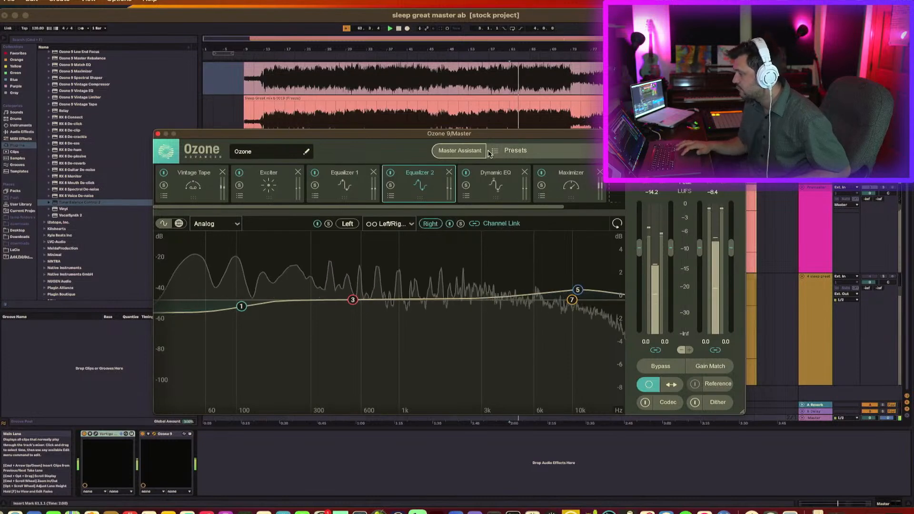
left_click_drag(434, 135, 435, 186)
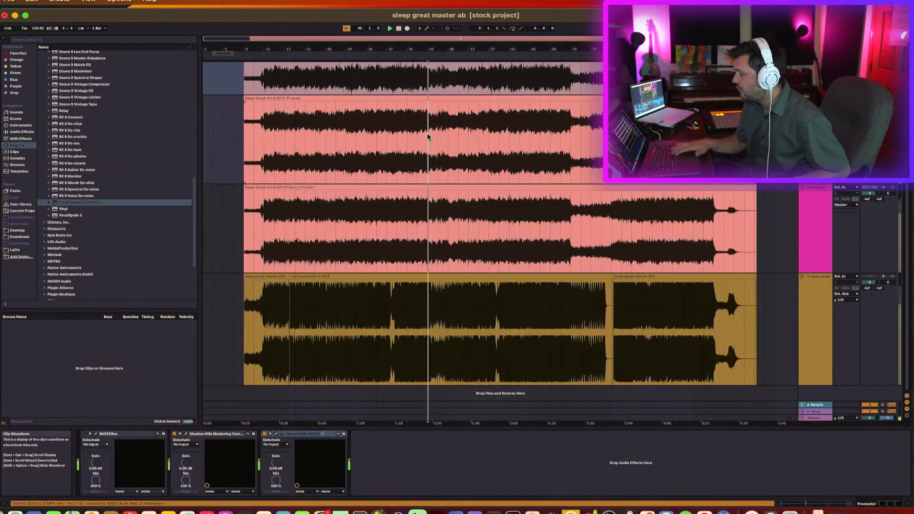
Play from bar 45 and compare the mix in mono and stereo with Ozone 9 on the Master, leaving mono off
left_click(427, 134)
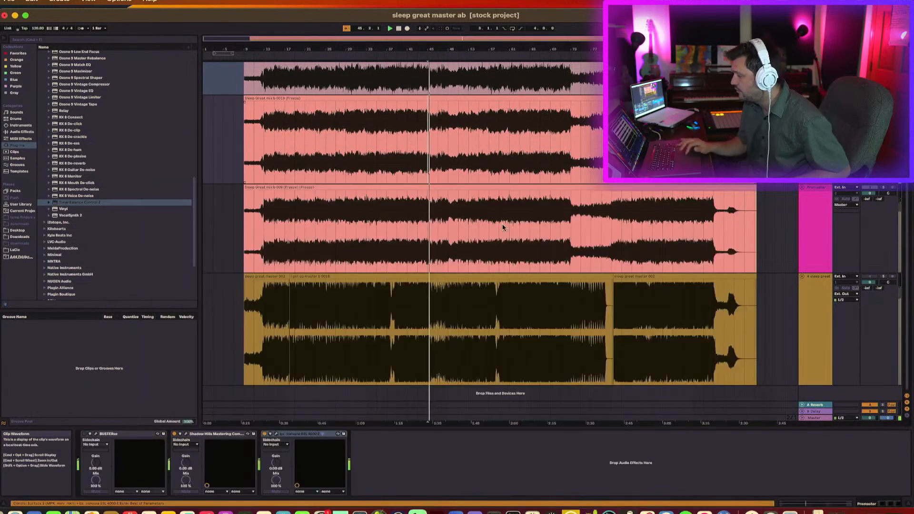
left_click(818, 419)
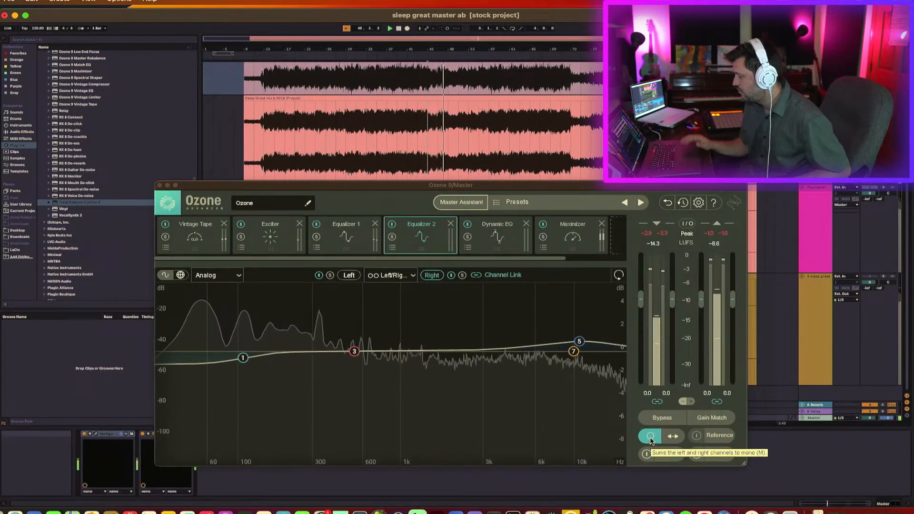
left_click(651, 437)
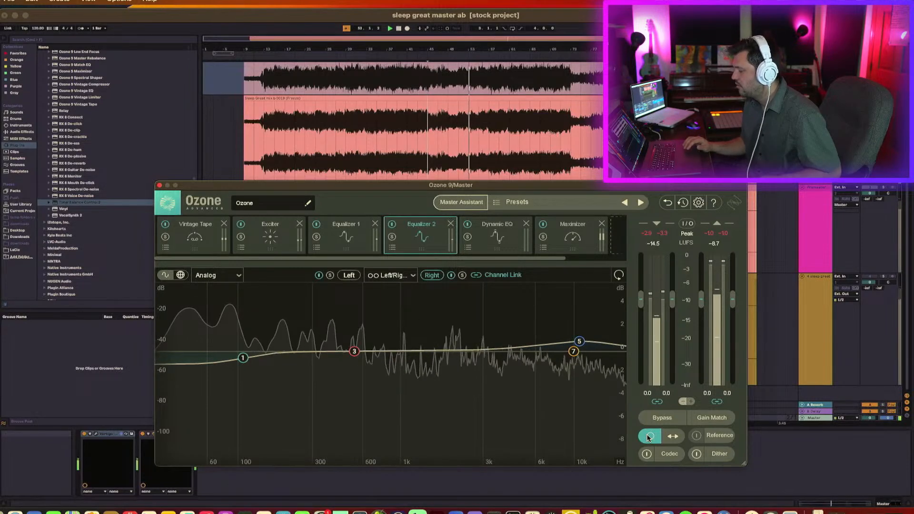
left_click(649, 436)
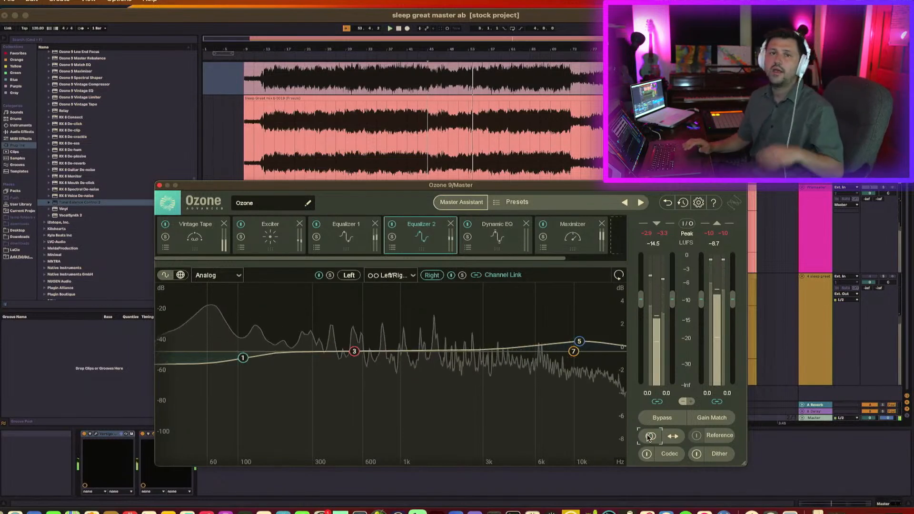
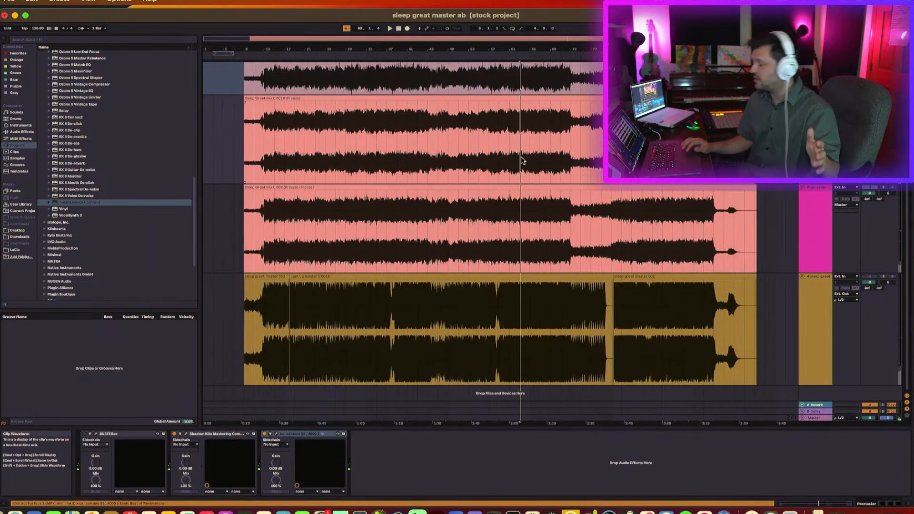
Play from bar 63, review the Dynamic EQ and Maximizer modules of the Master's Ozone 9, and close its window
key("space")
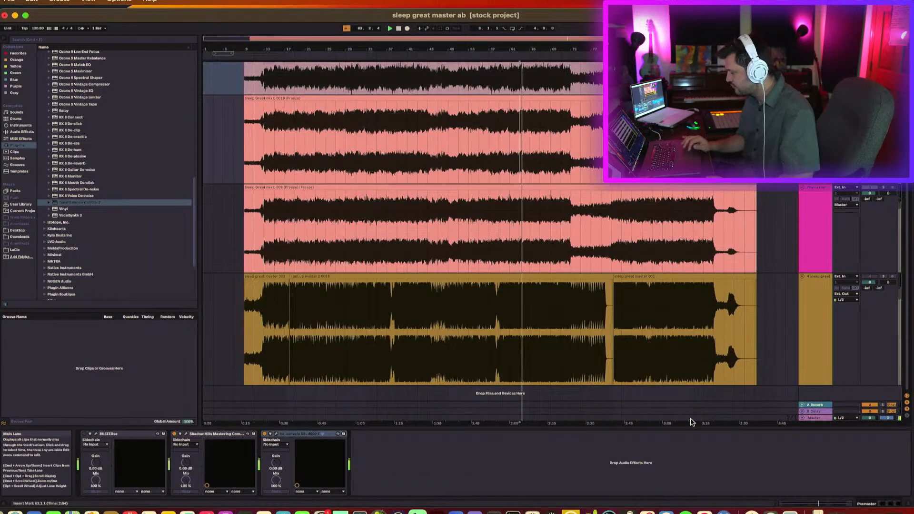
left_click(815, 417)
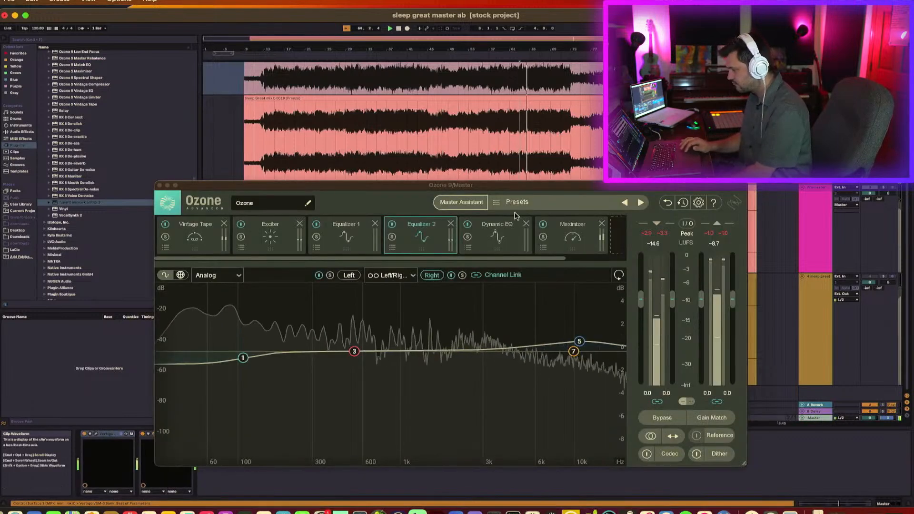
left_click(498, 234)
left_click(565, 243)
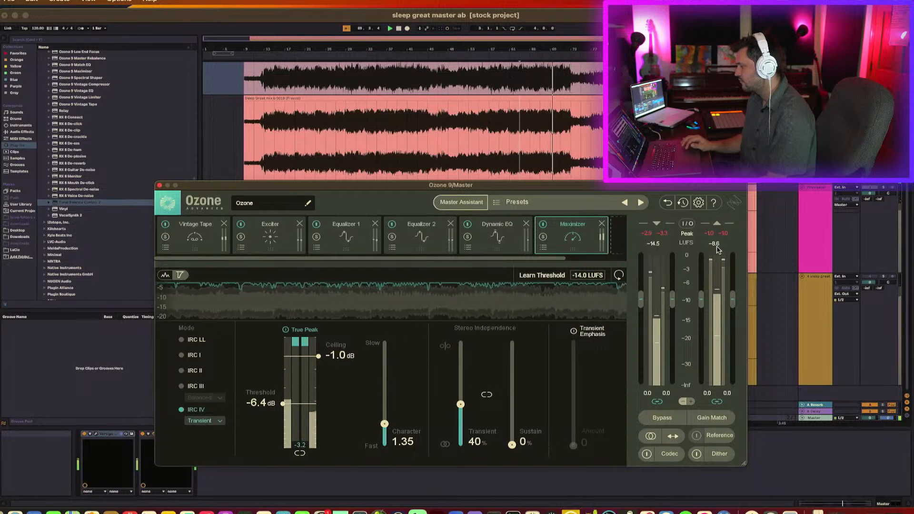
left_click(160, 186)
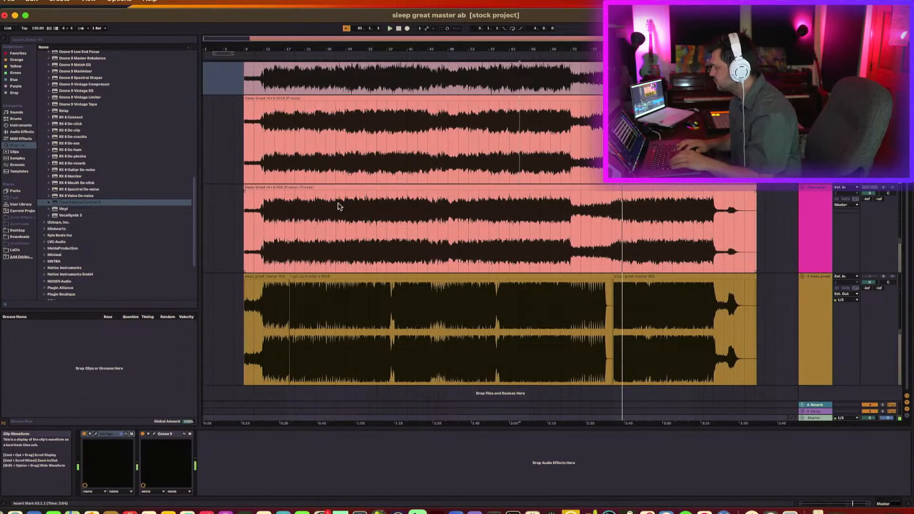
Freeze the premaster track that holds the BUSTERse, Shadow Hills and SSL console plug-ins
left_click(816, 187)
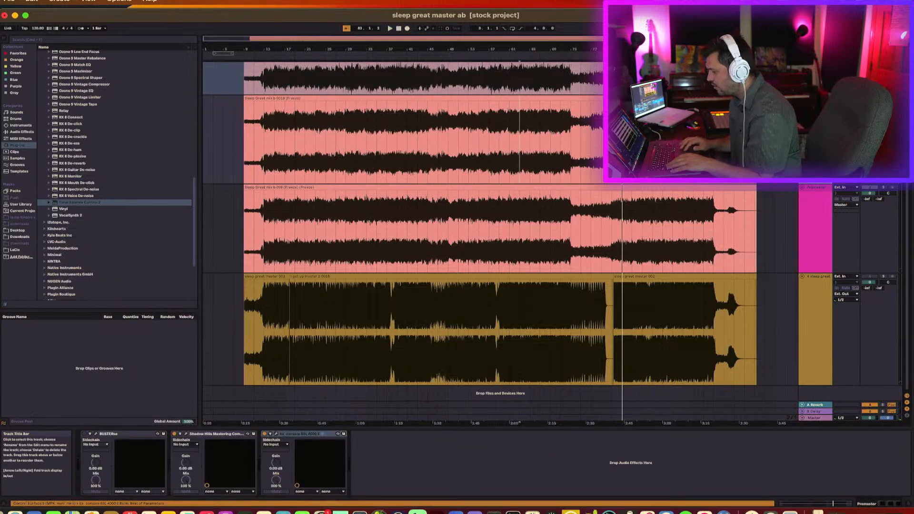
left_click(819, 213)
left_click(817, 167)
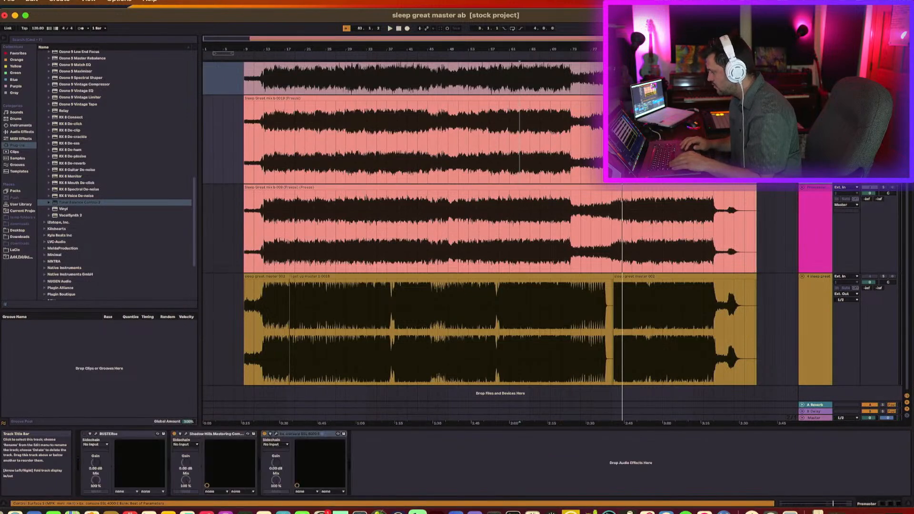
left_click(817, 209)
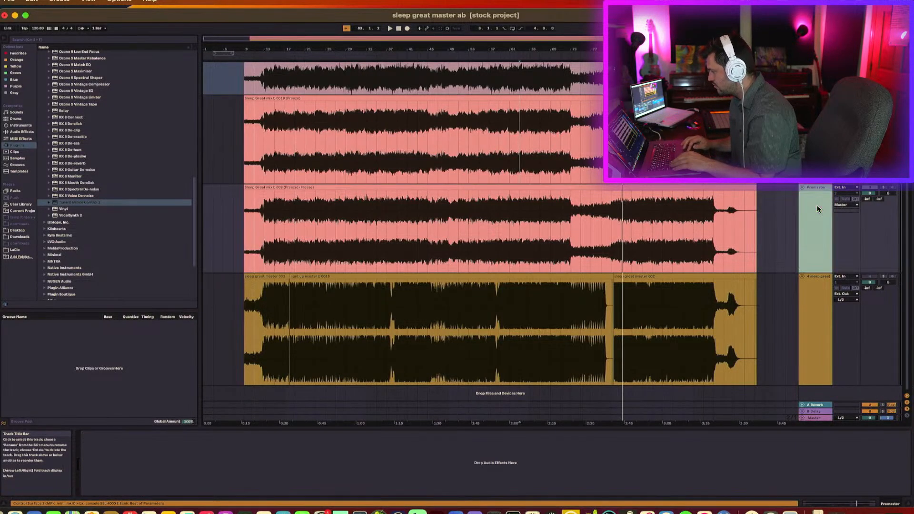
right_click(817, 159)
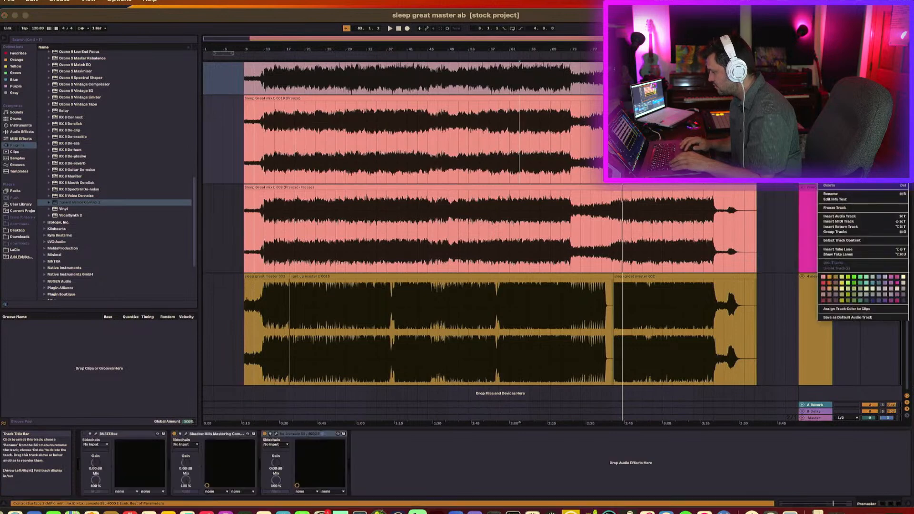
left_click(827, 208)
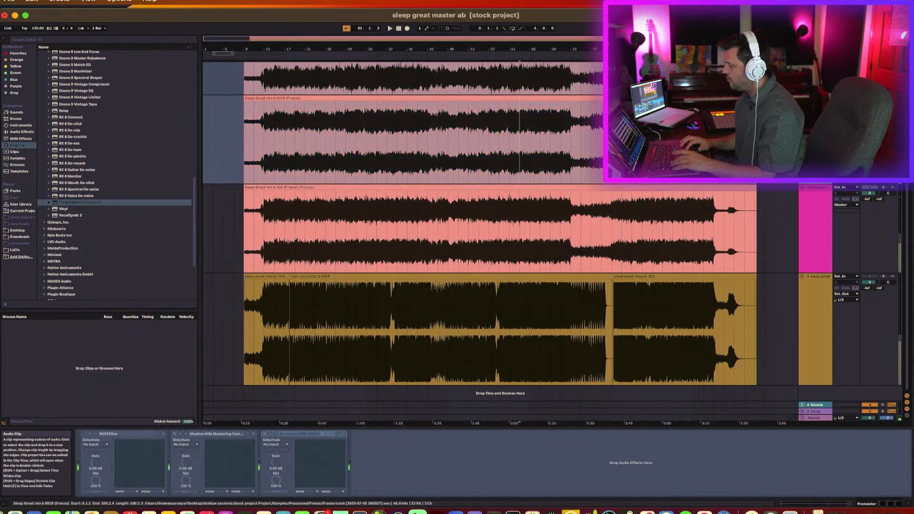
Copy the frozen Sleep Great mix b 0019 clip onto the Premaster track below and listen to its quieter late section and bar 81
left_click_drag(692, 98, 683, 233)
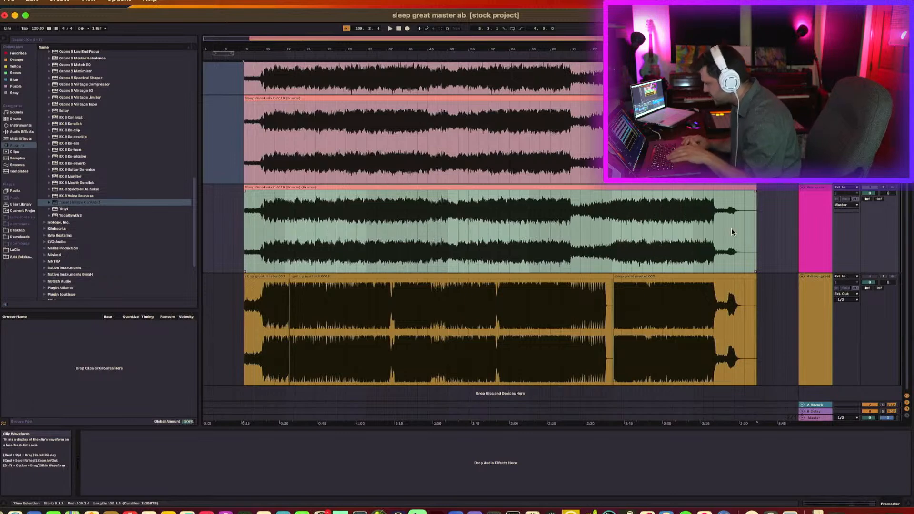
left_click(578, 220)
key("space")
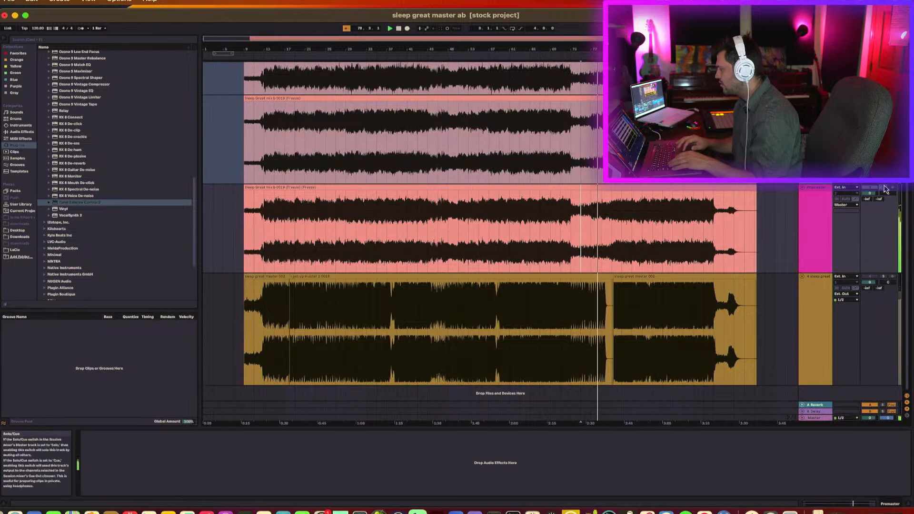
left_click(609, 234)
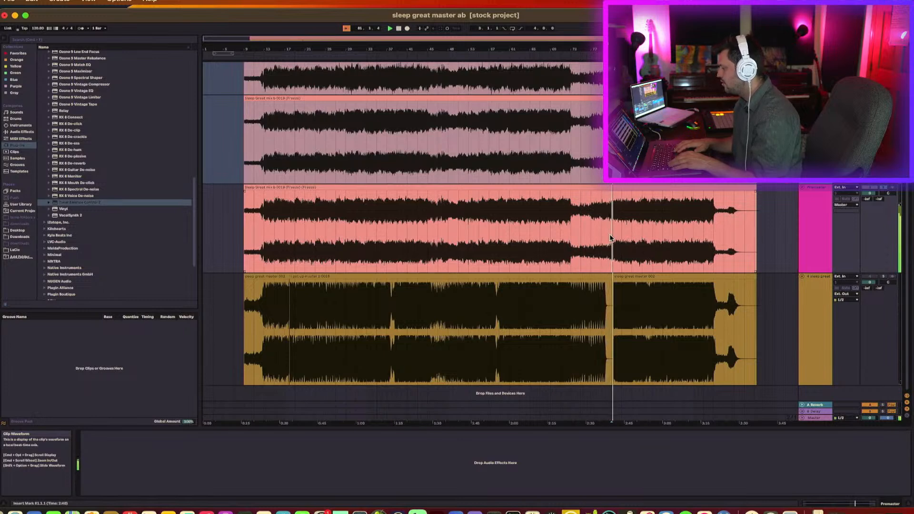
Copy the Vertigo and Ozone 9 plug-ins from the Master to the lower Premaster track
left_click(816, 419)
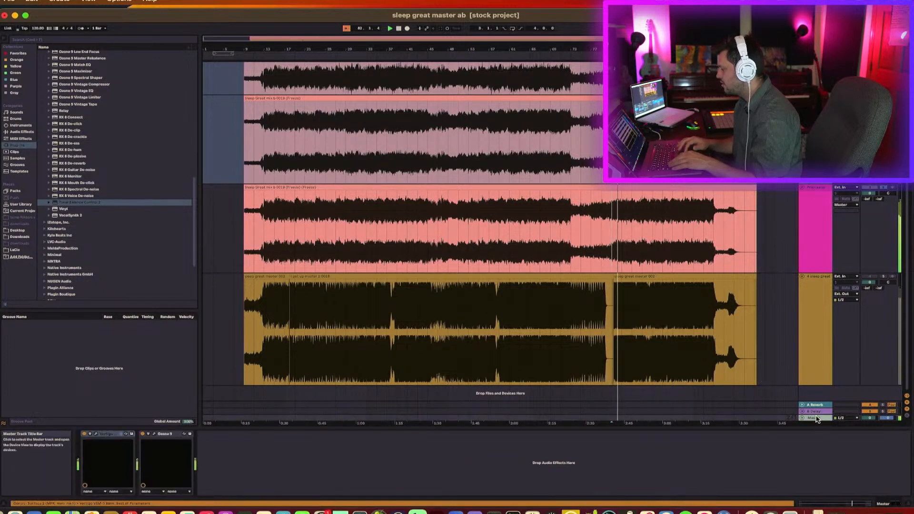
left_click(153, 433)
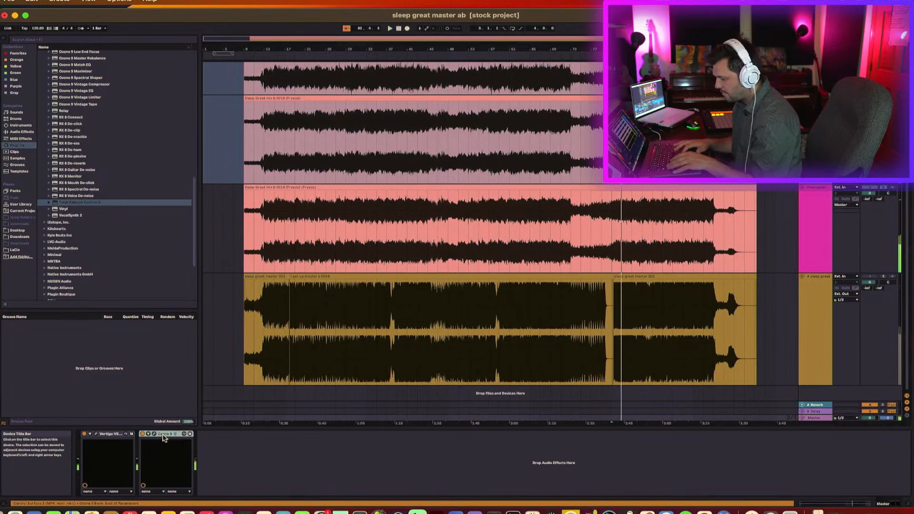
left_click(109, 434)
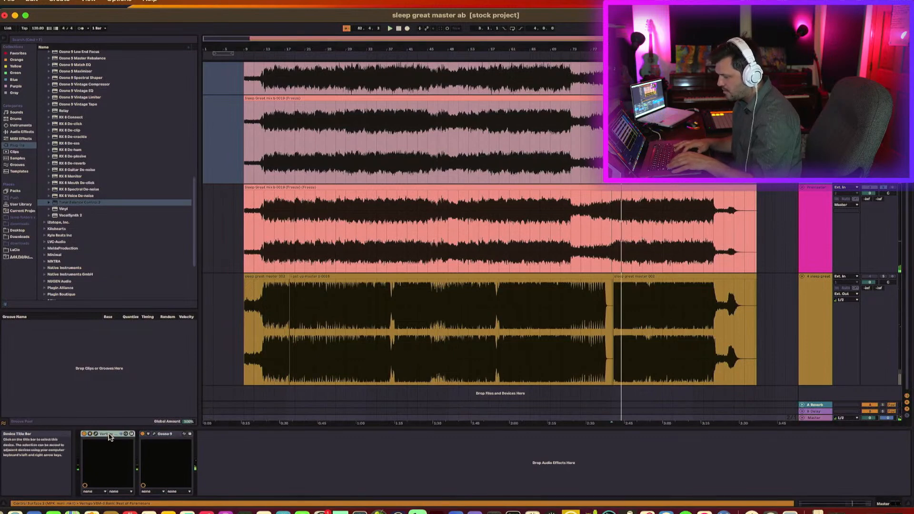
left_click(164, 434)
left_click_drag(364, 232, 377, 214)
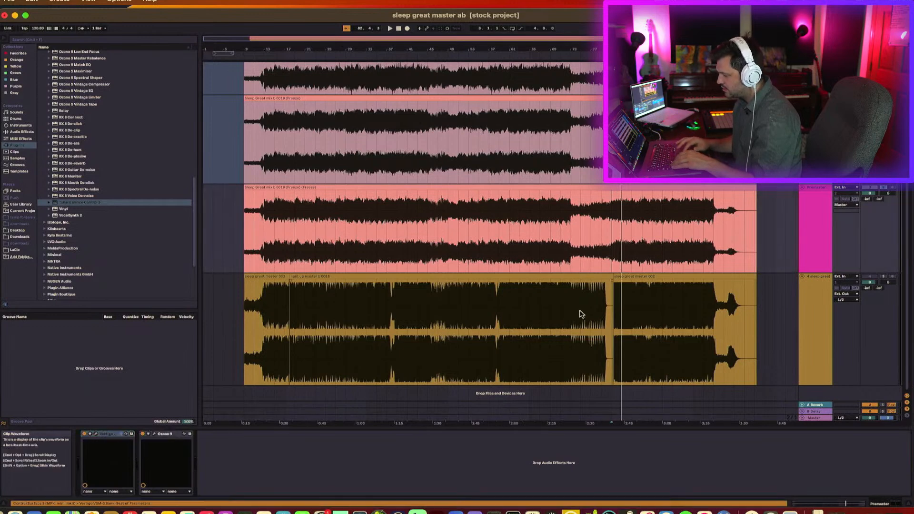
Turn off Vertigo and Ozone 9 on the Master, checking them against the copies on the Premaster track
left_click(812, 420)
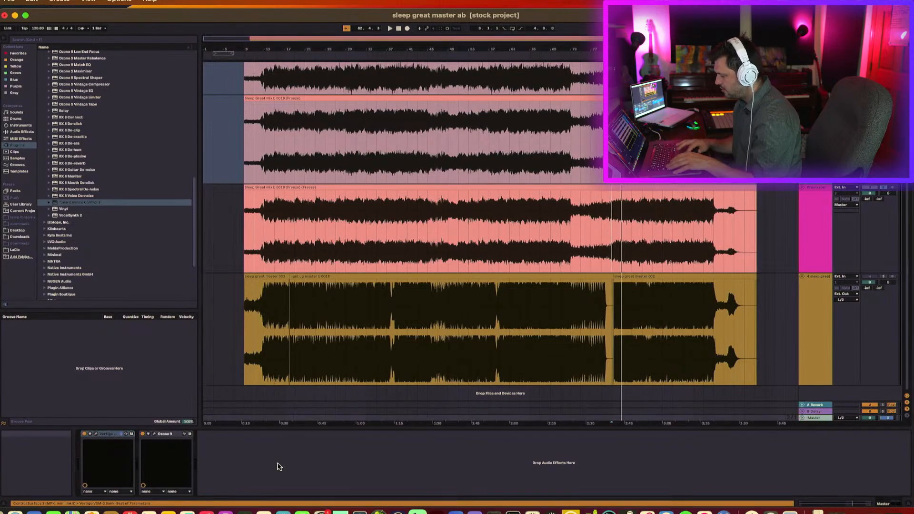
left_click(140, 434)
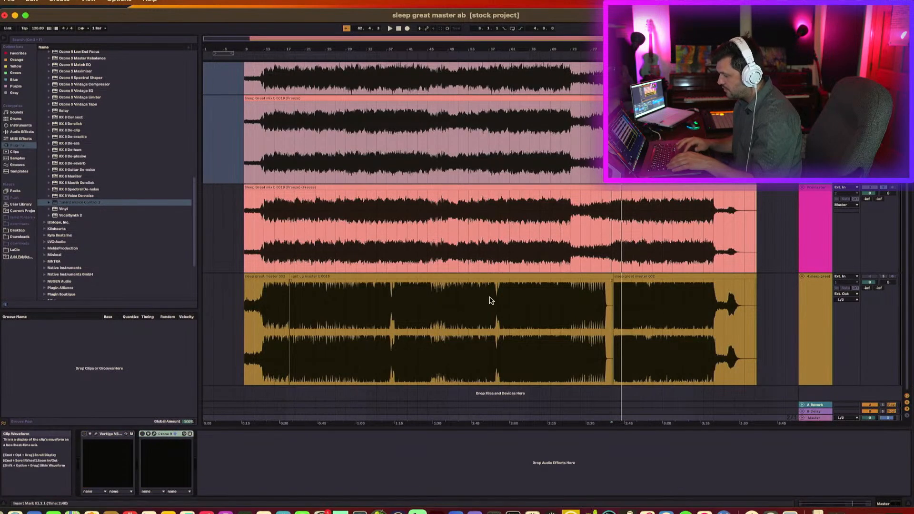
left_click(595, 246)
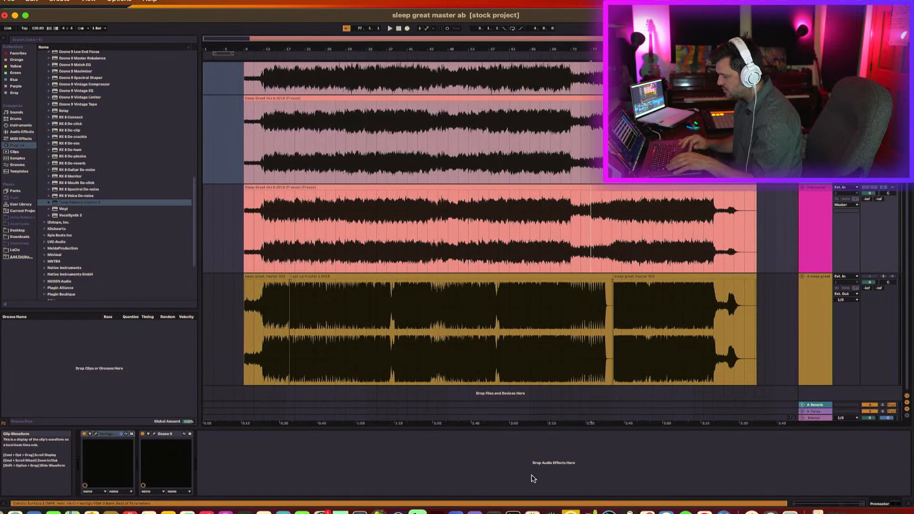
left_click(490, 422)
left_click(143, 434)
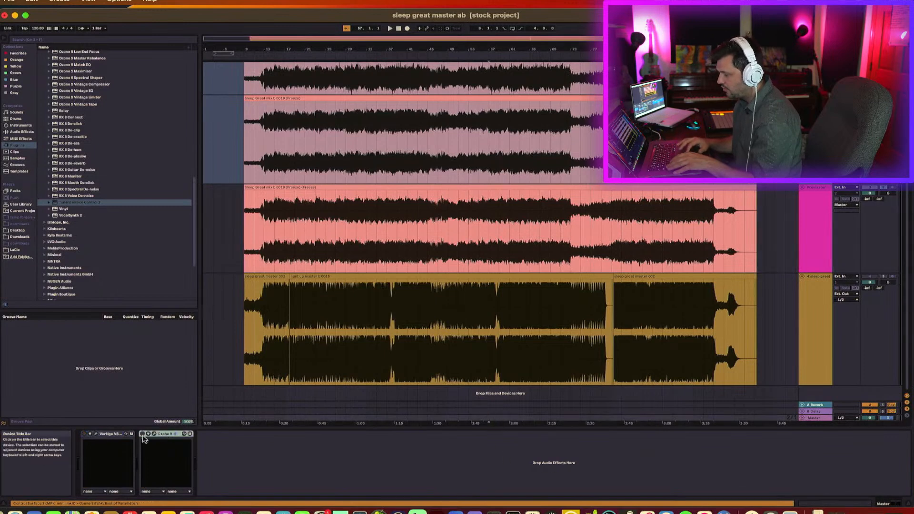
left_click(105, 435)
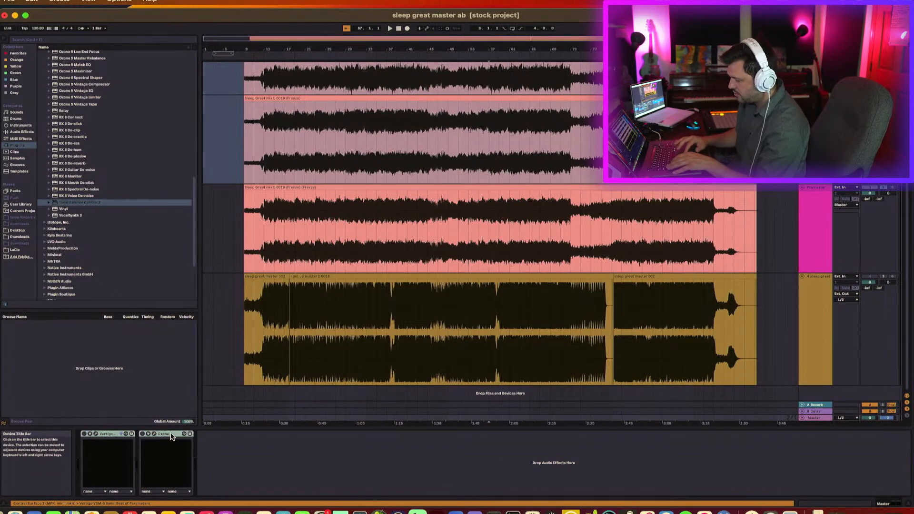
Freeze the lower Premaster track with its mastering plug-ins and play the result from bars 79 and 81
right_click(820, 205)
left_click(848, 242)
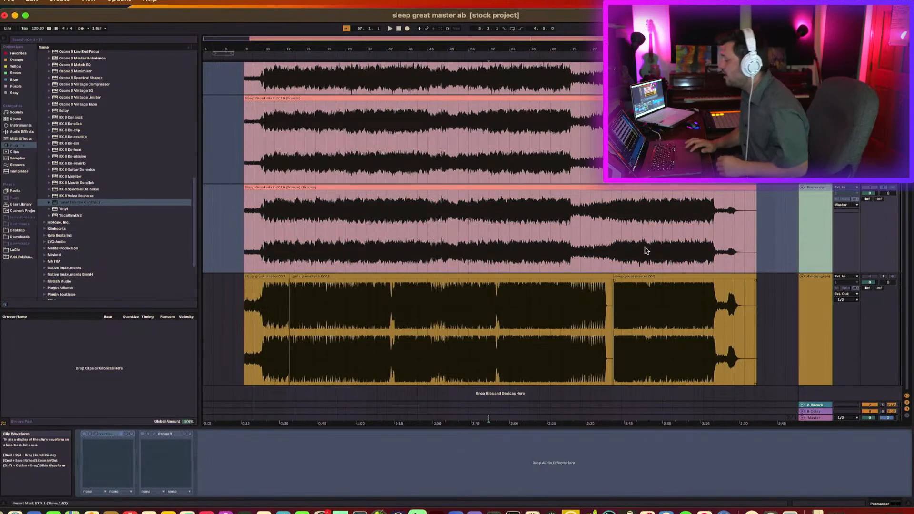
left_click(604, 247)
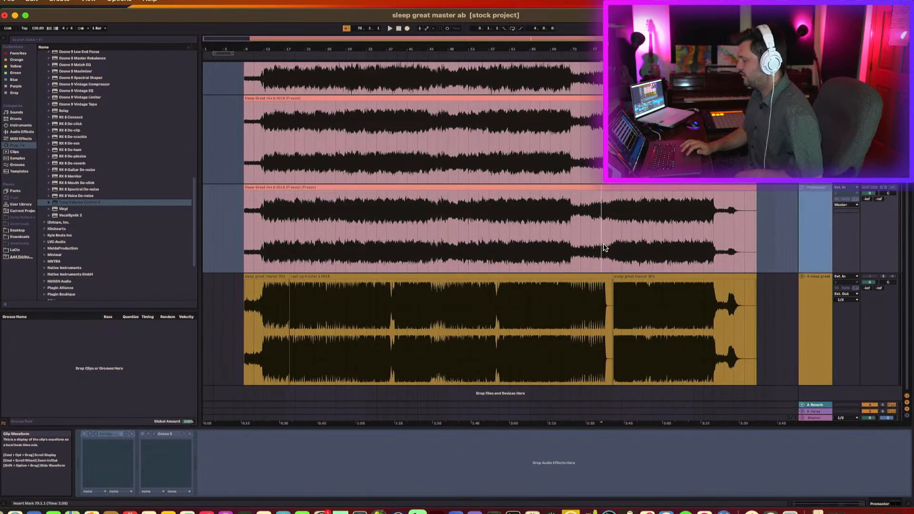
key("space")
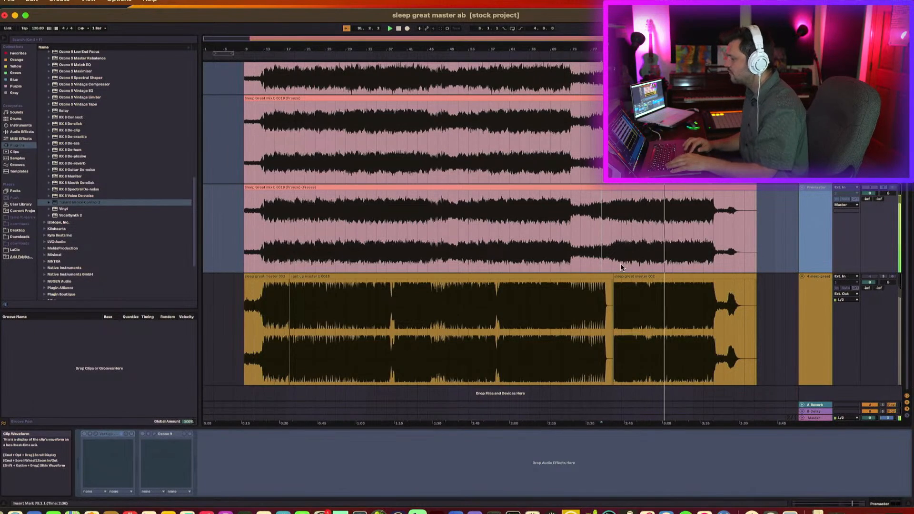
left_click(612, 272)
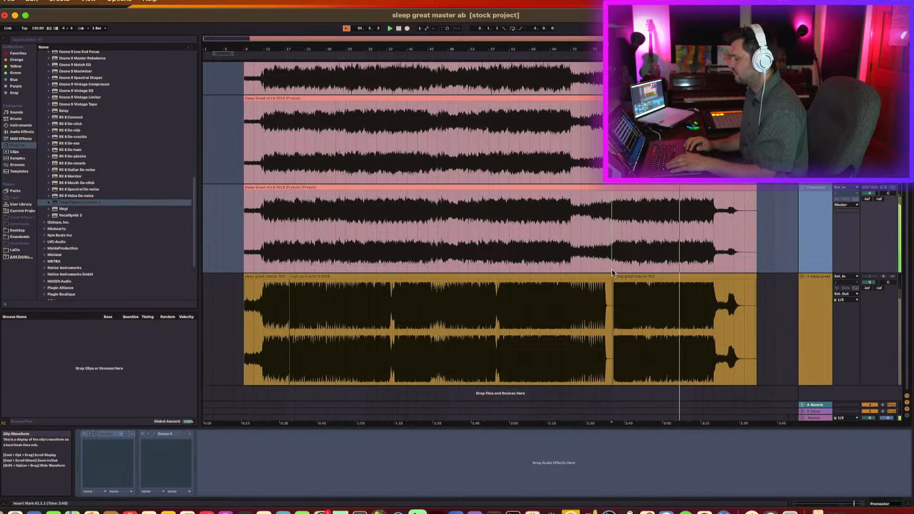
scroll(613, 272, "up", 2)
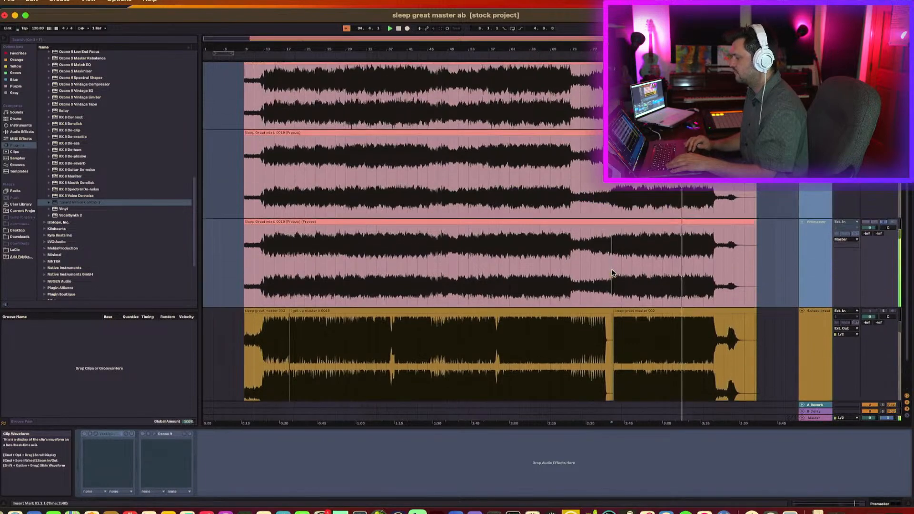
Export the range of the frozen Premaster clip from the Master as a 48000 Hz, 32-bit WAV without dither, saved as 0019
left_click(566, 224)
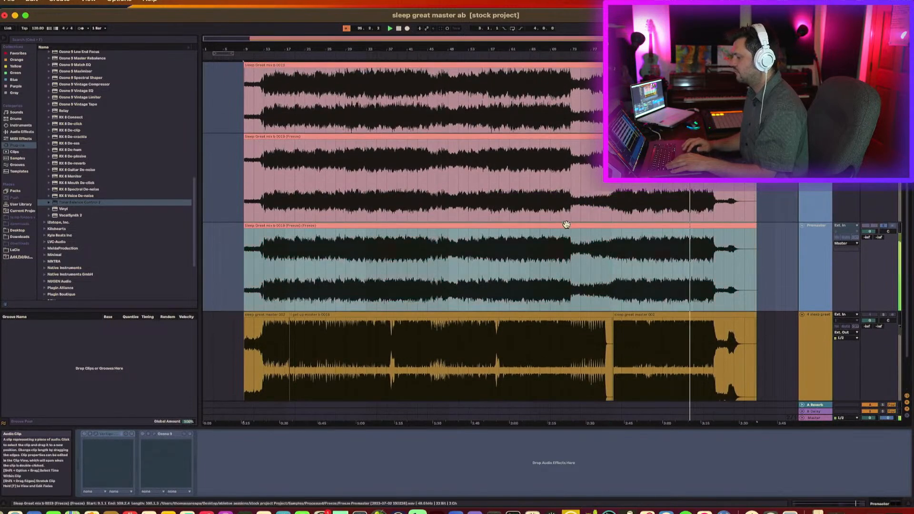
key("super+shift+r")
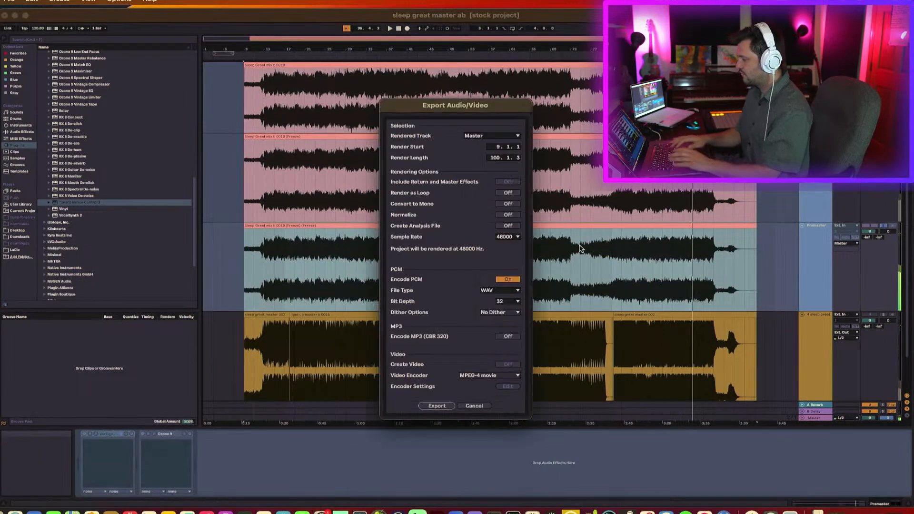
left_click(446, 407)
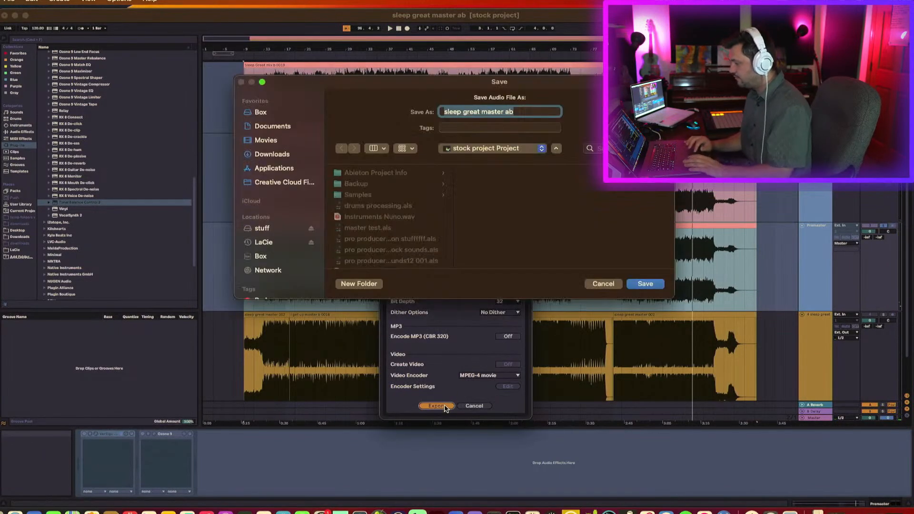
type("0019")
key("Return")
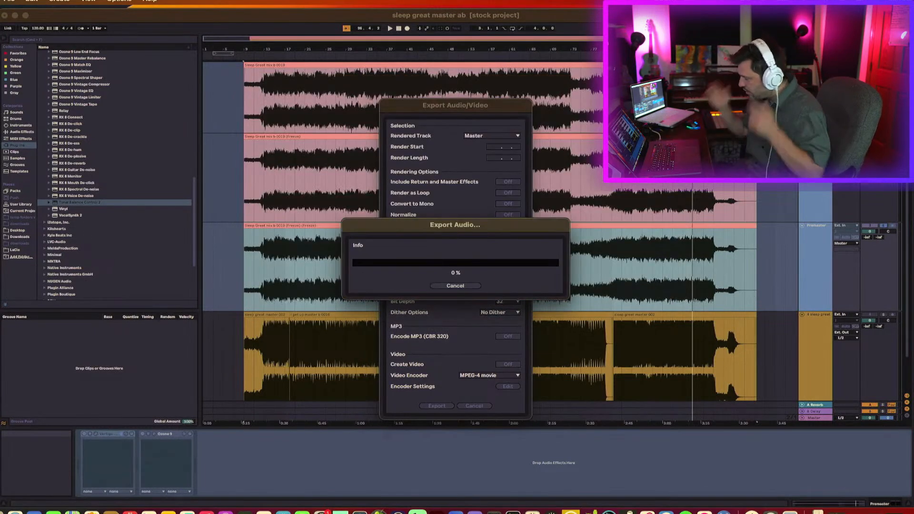